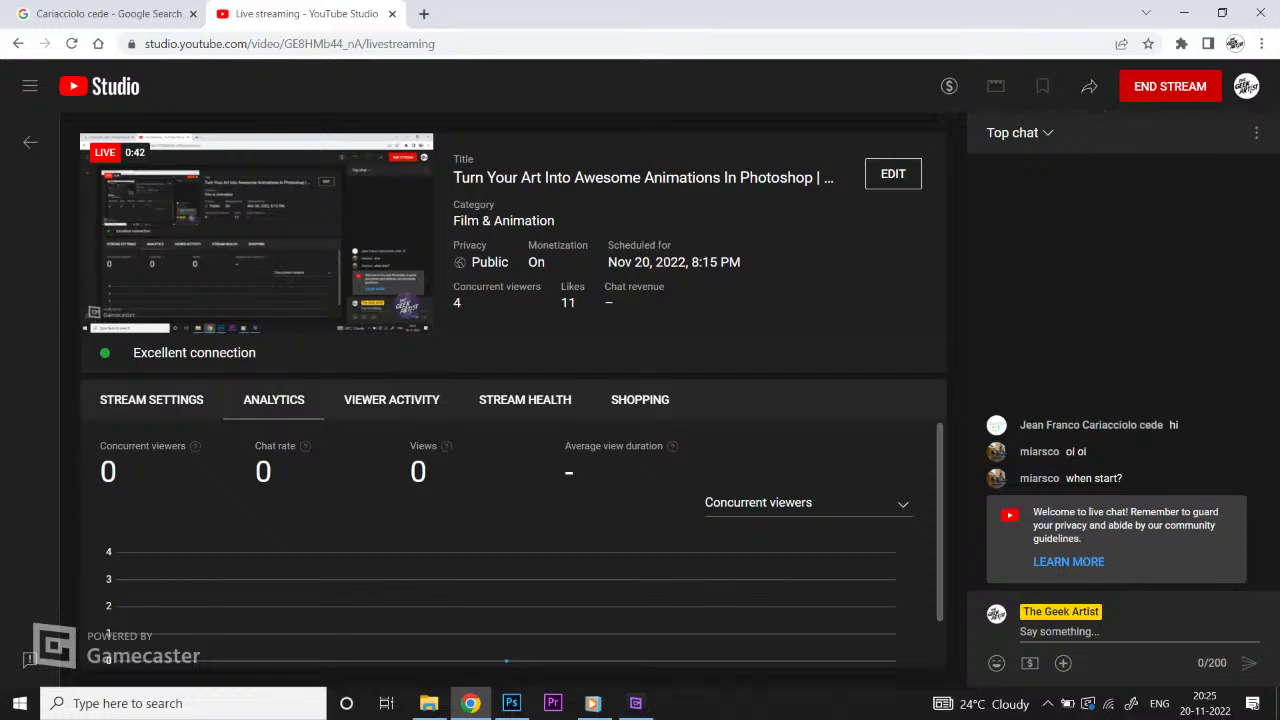
Step: Switch to File Explorer and open atom f.jpg from the char folder for viewing
{"action": "left_click", "coordinate": [1060, 631]}
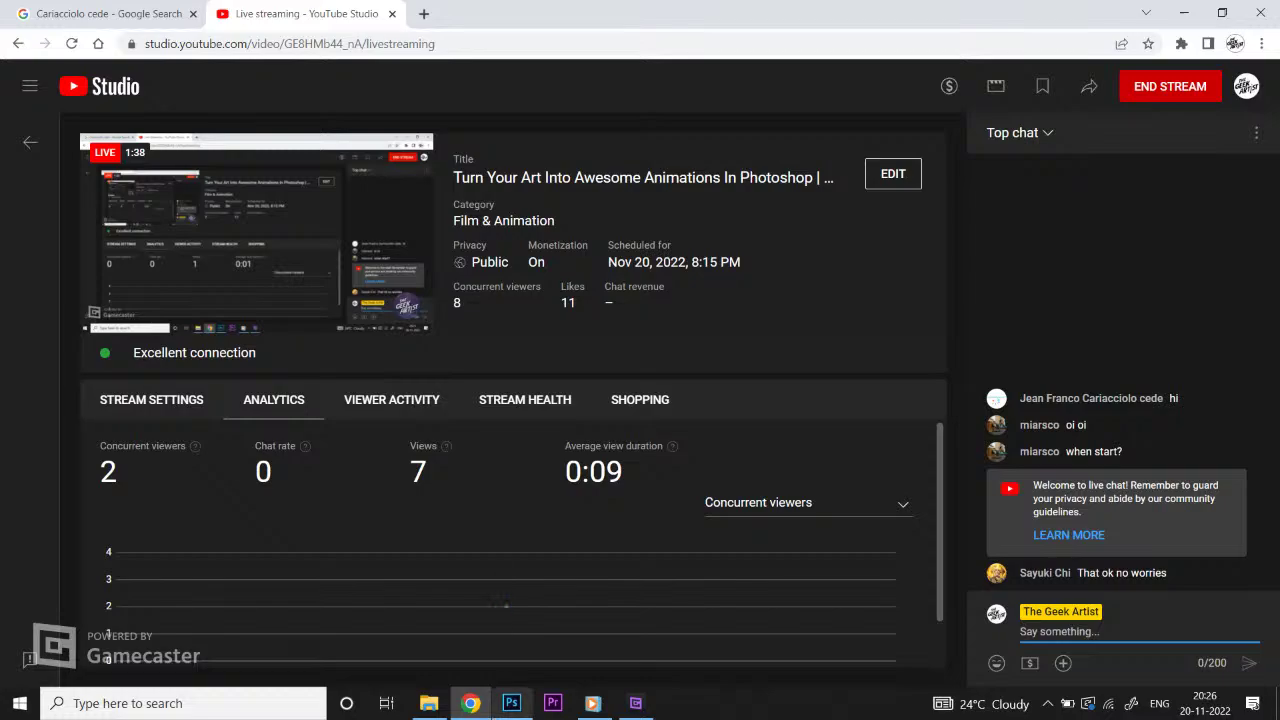
{"action": "left_click", "coordinate": [511, 703]}
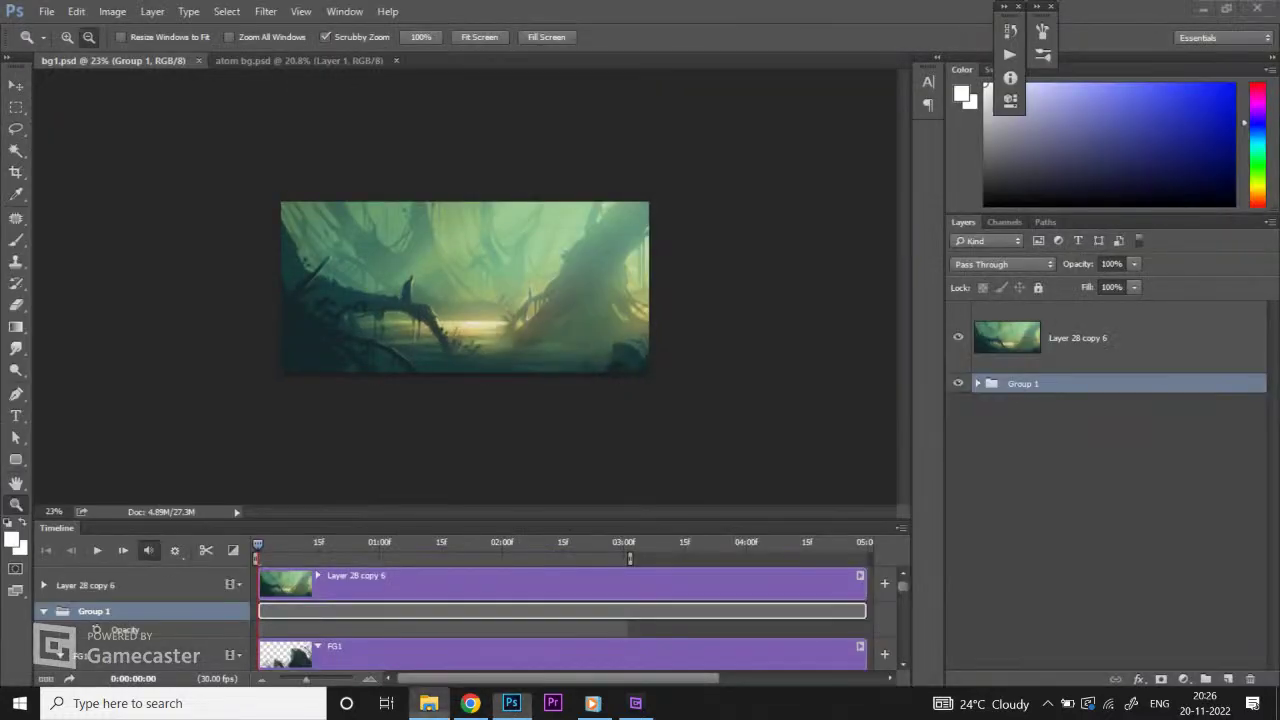
{"action": "left_click", "coordinate": [428, 703]}
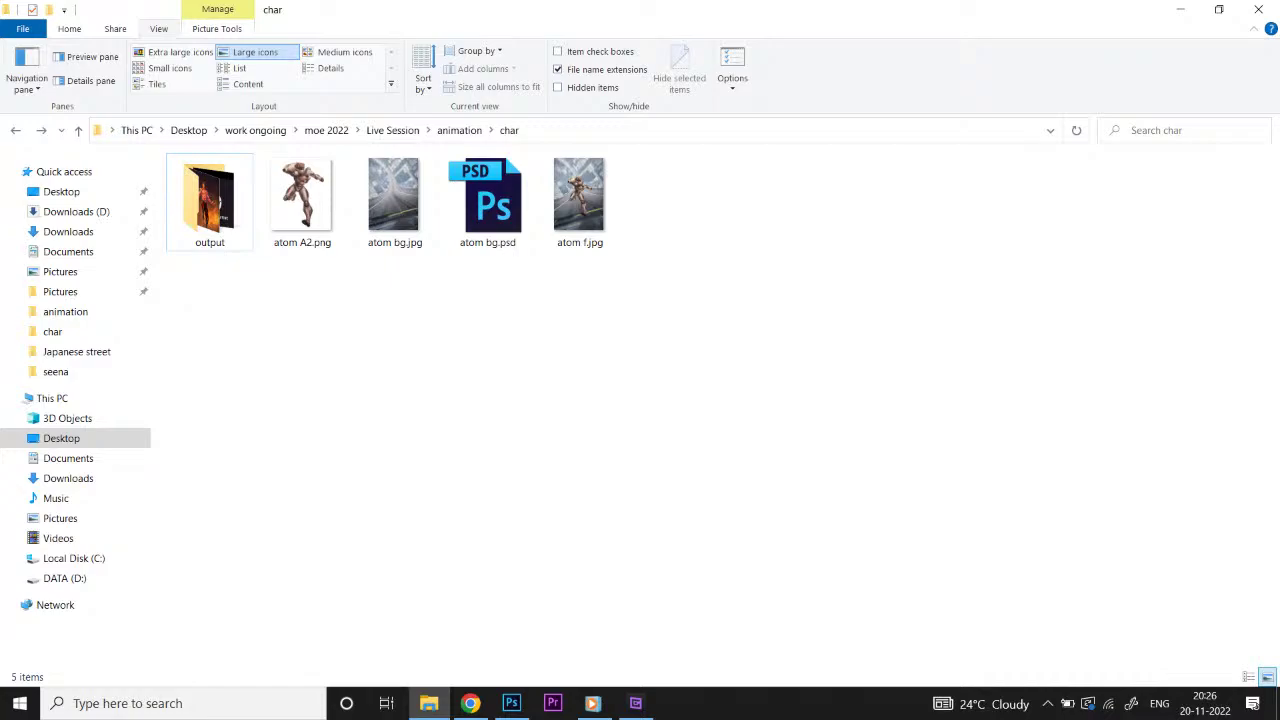
{"action": "left_click", "coordinate": [579, 200]}
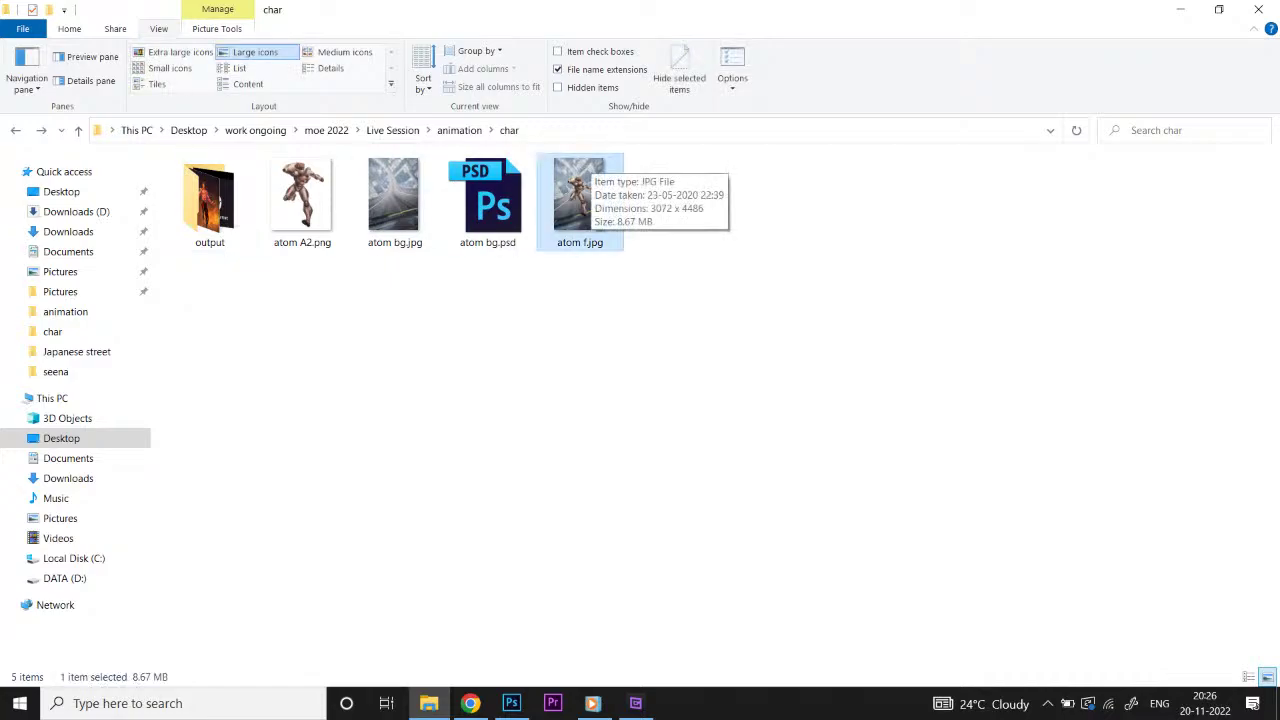
{"action": "double_click", "coordinate": [583, 190]}
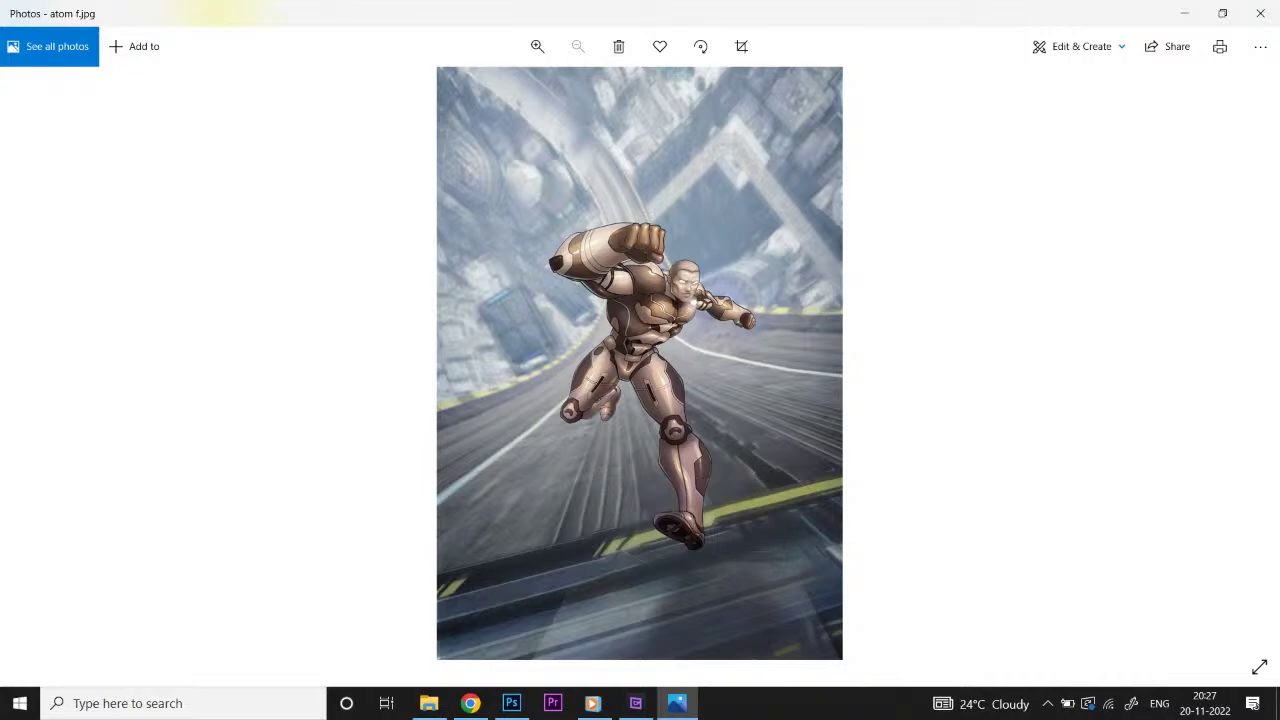
Step: Close the atom f.jpg preview and return to the live chat in YouTube Studio
{"action": "left_click", "coordinate": [470, 703]}
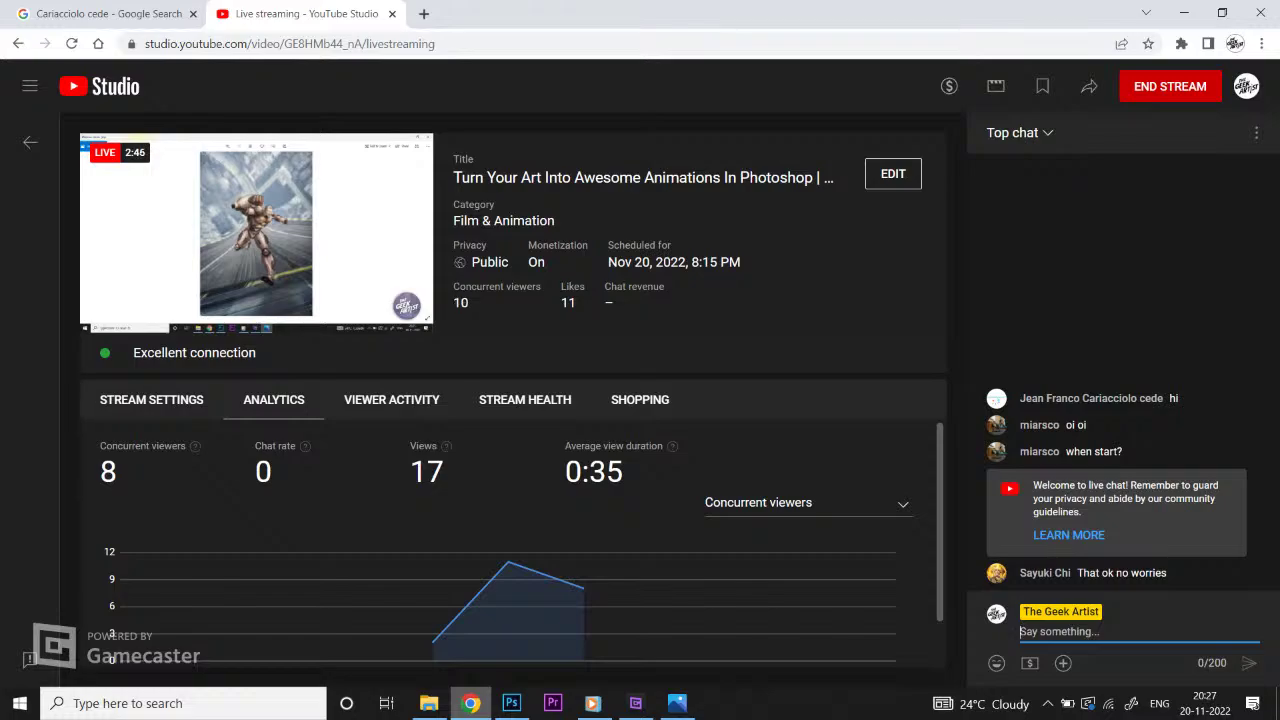
{"action": "left_click", "coordinate": [511, 703]}
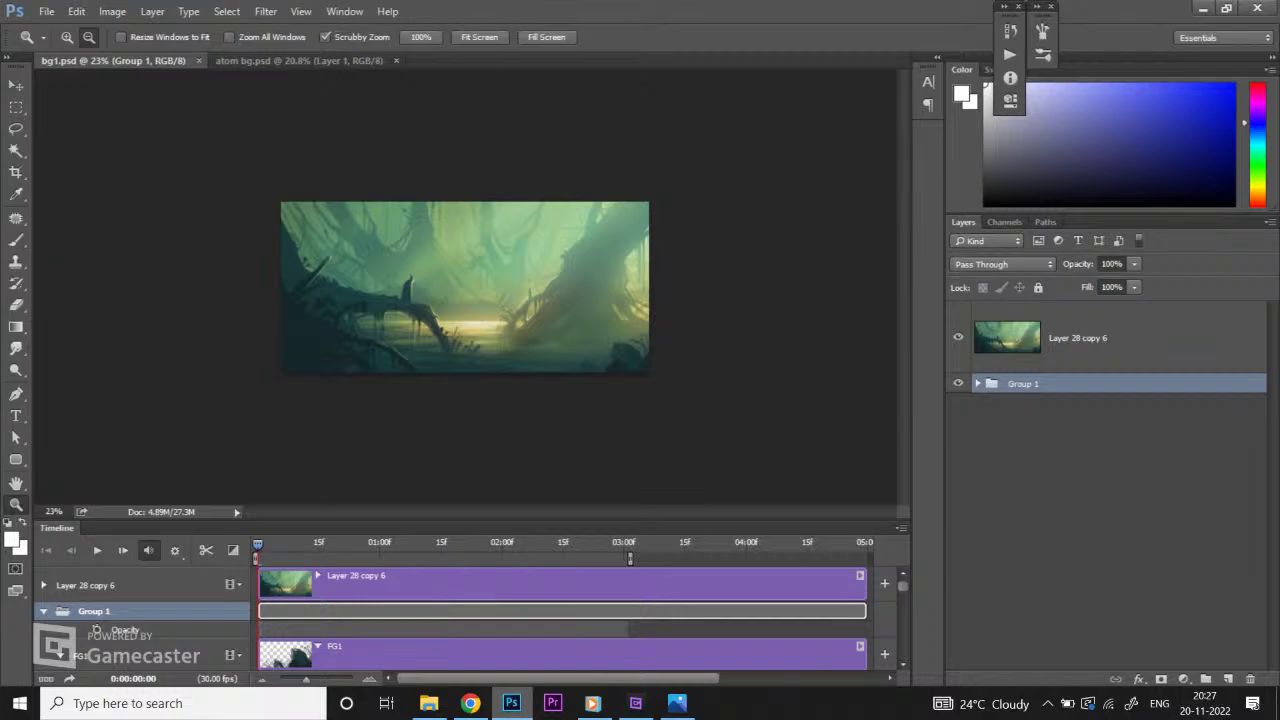
{"action": "left_click", "coordinate": [677, 703]}
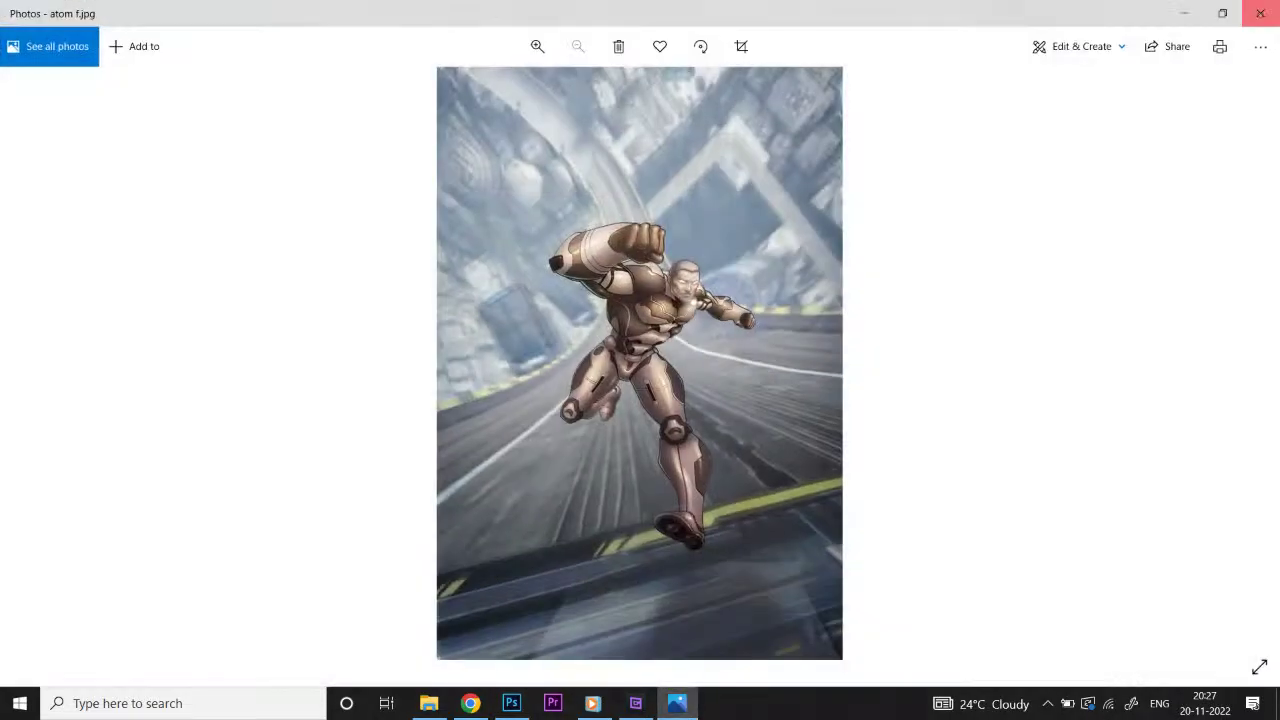
{"action": "key", "text": "alt+F4"}
{"action": "key", "text": "alt+Tab"}
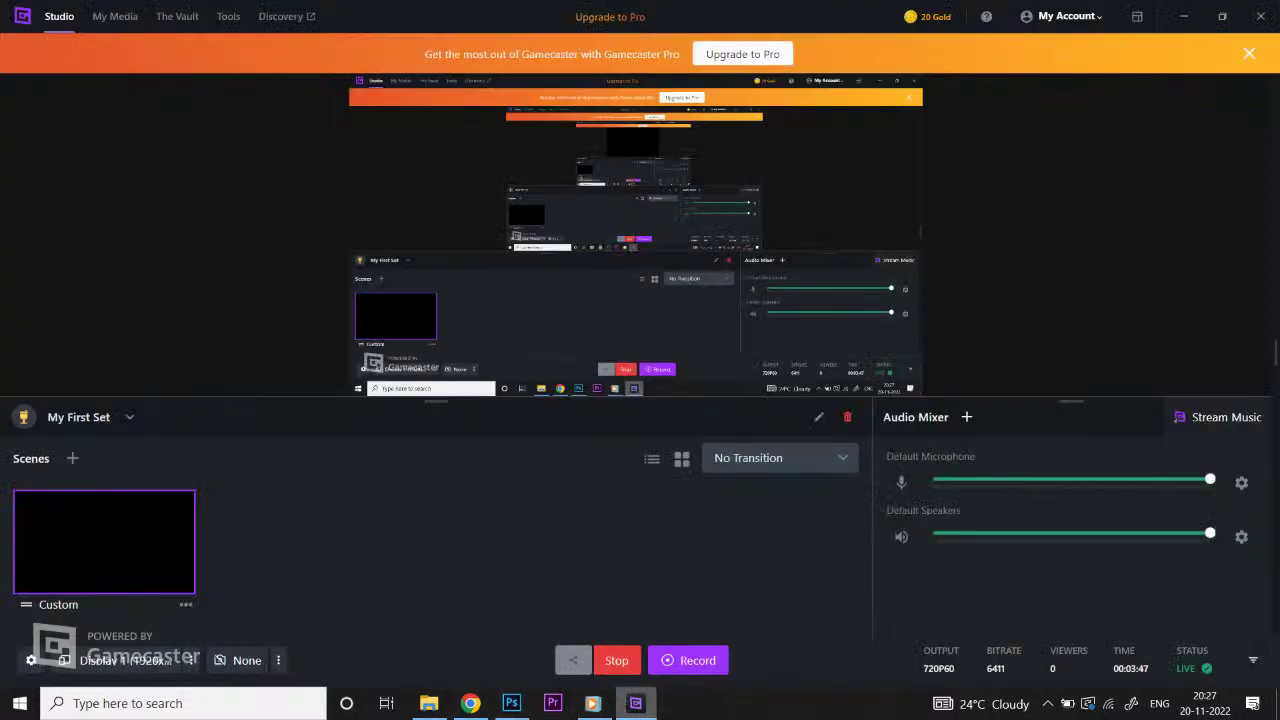
{"action": "key", "text": "alt+Tab"}
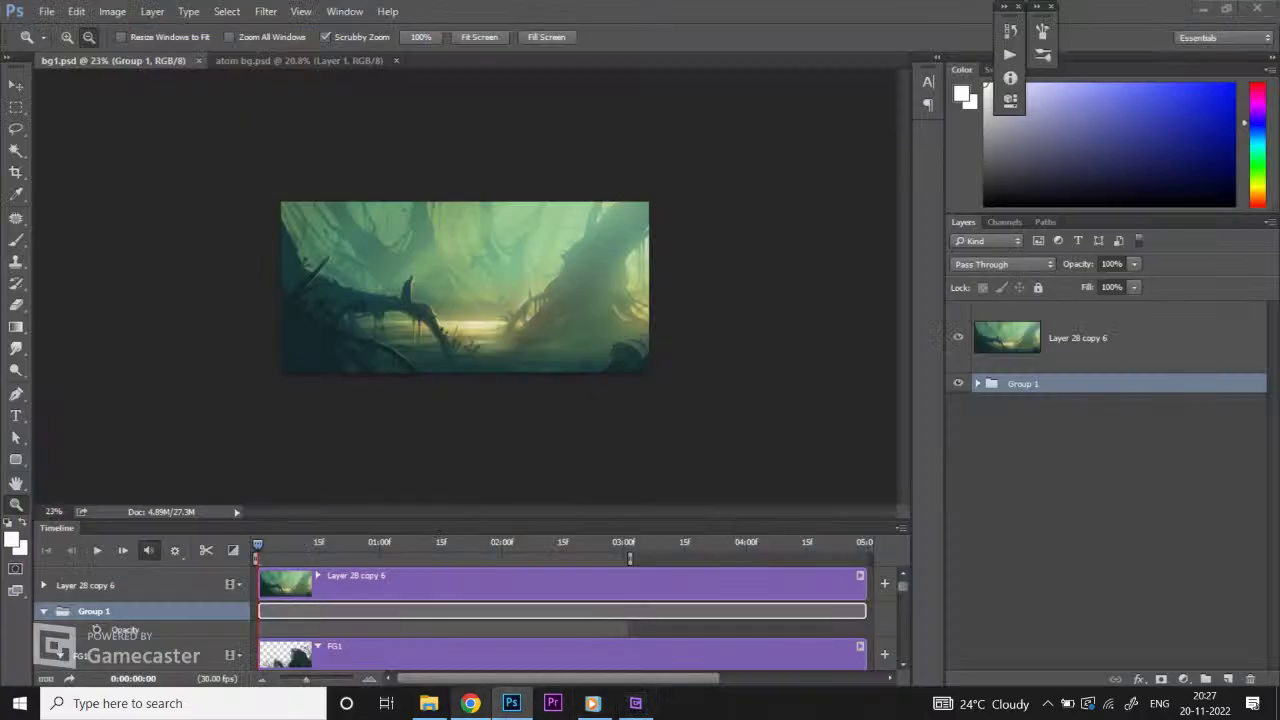
{"action": "key", "text": "alt+Tab"}
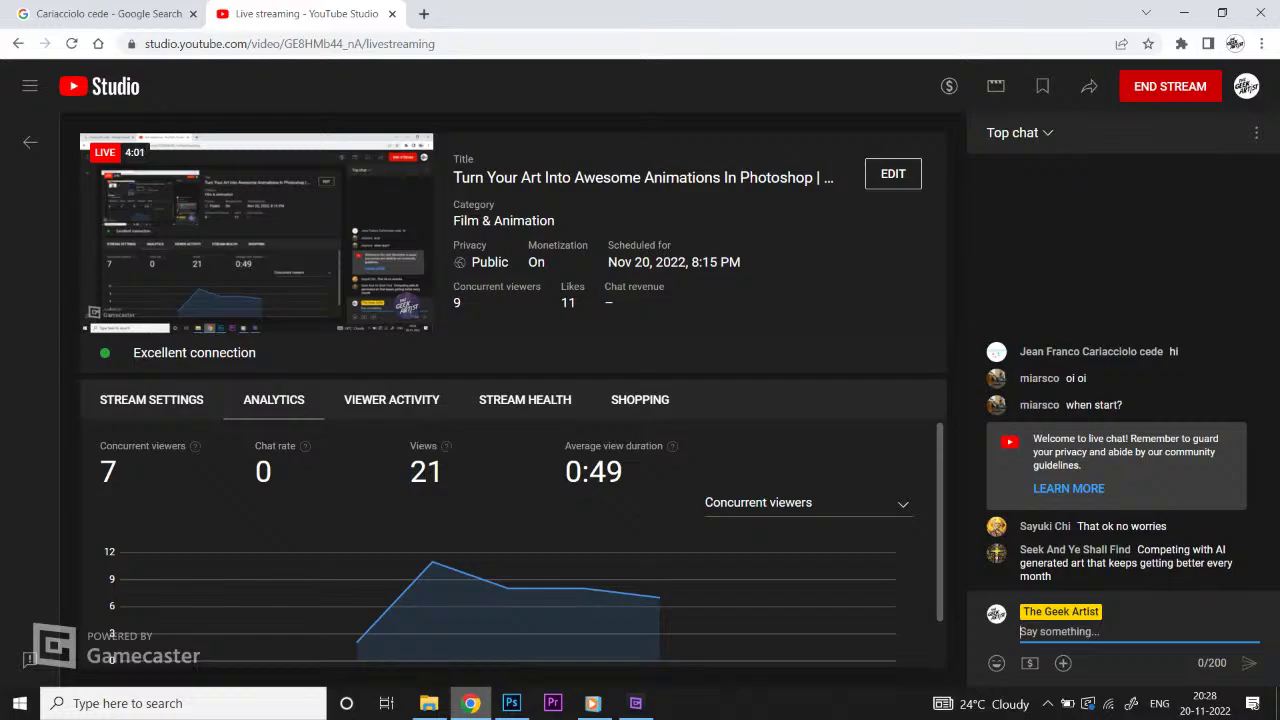
Step: Check the broadcast in Gamecaster and look at the live chat in YouTube Studio again
{"action": "left_click", "coordinate": [635, 703]}
{"action": "mouse_move", "coordinate": [593, 703]}
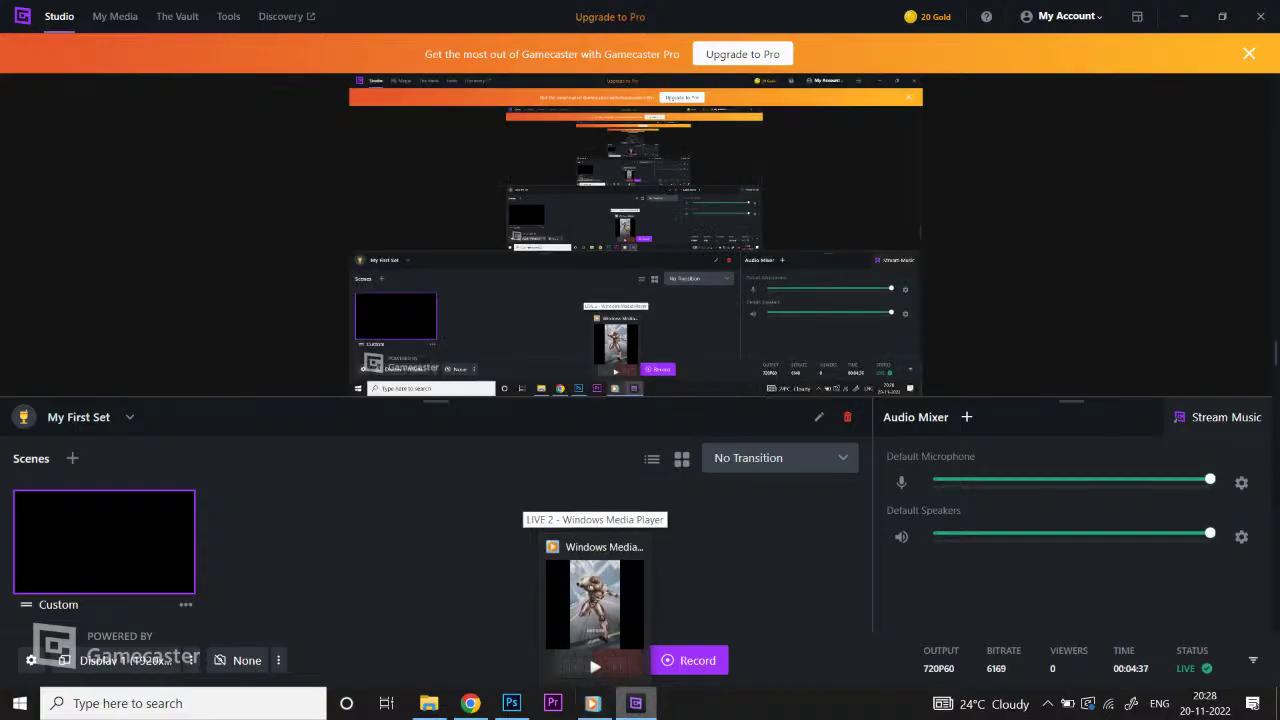
{"action": "left_click", "coordinate": [470, 703]}
{"action": "left_click", "coordinate": [511, 703]}
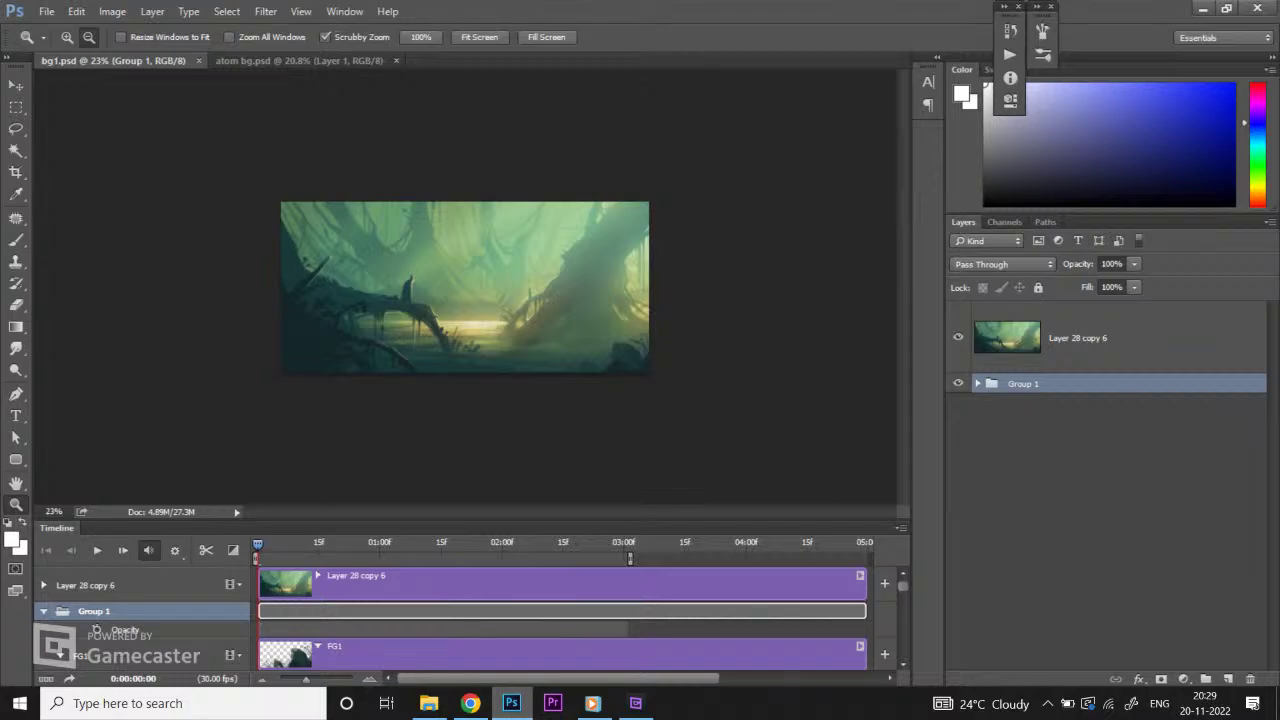
{"action": "left_click", "coordinate": [470, 703]}
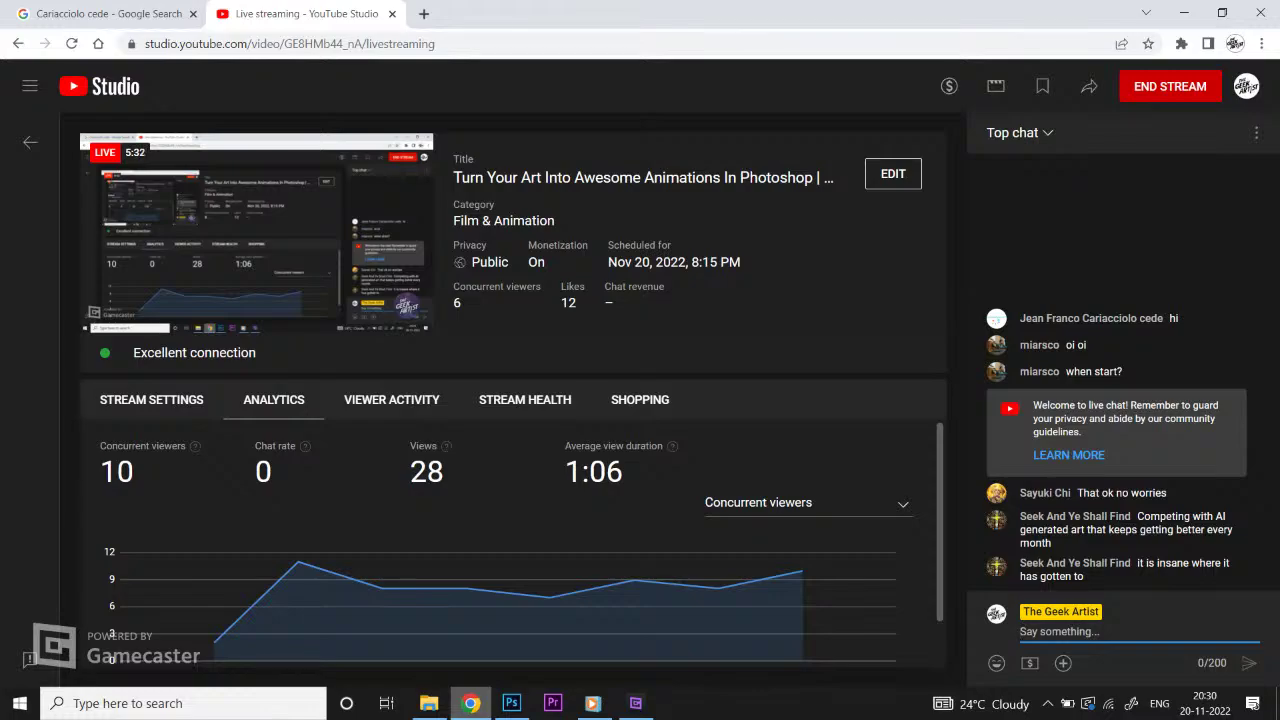
Step: Show the LIVE 2 video in Windows Media Player, minimize it and check the stream status in Gamecaster
{"action": "left_click", "coordinate": [594, 703]}
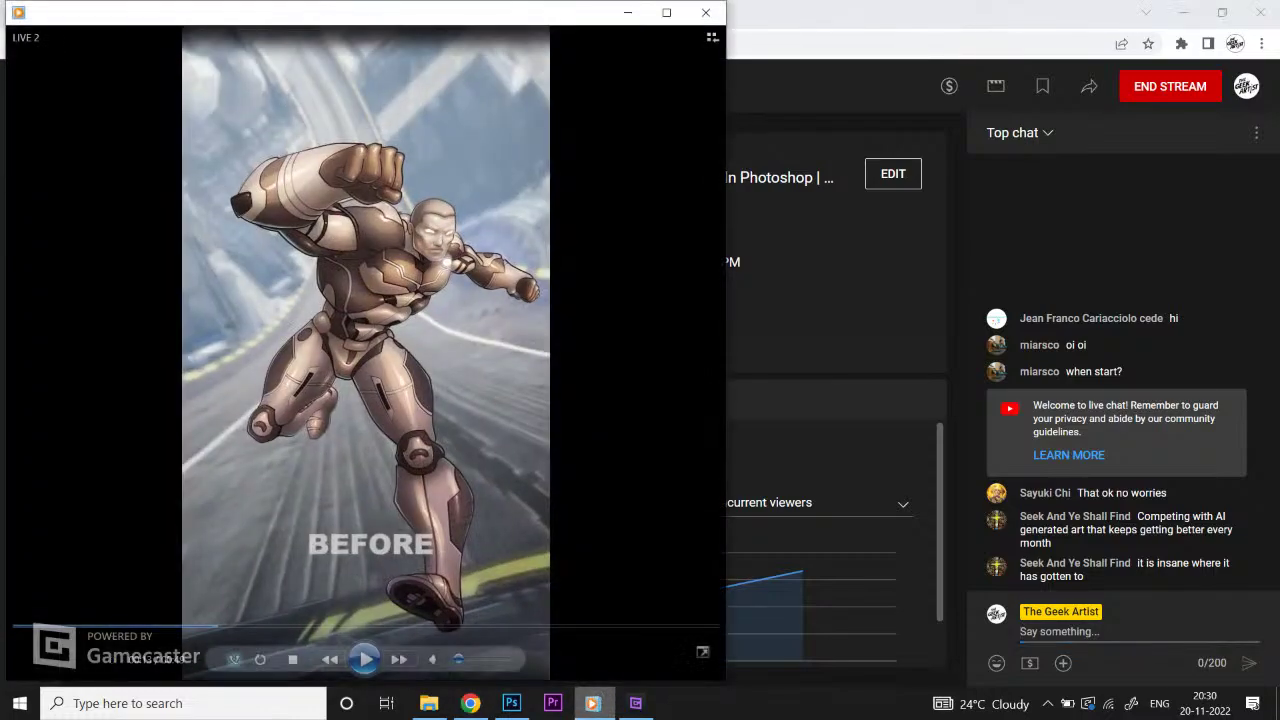
{"action": "left_click", "coordinate": [627, 12]}
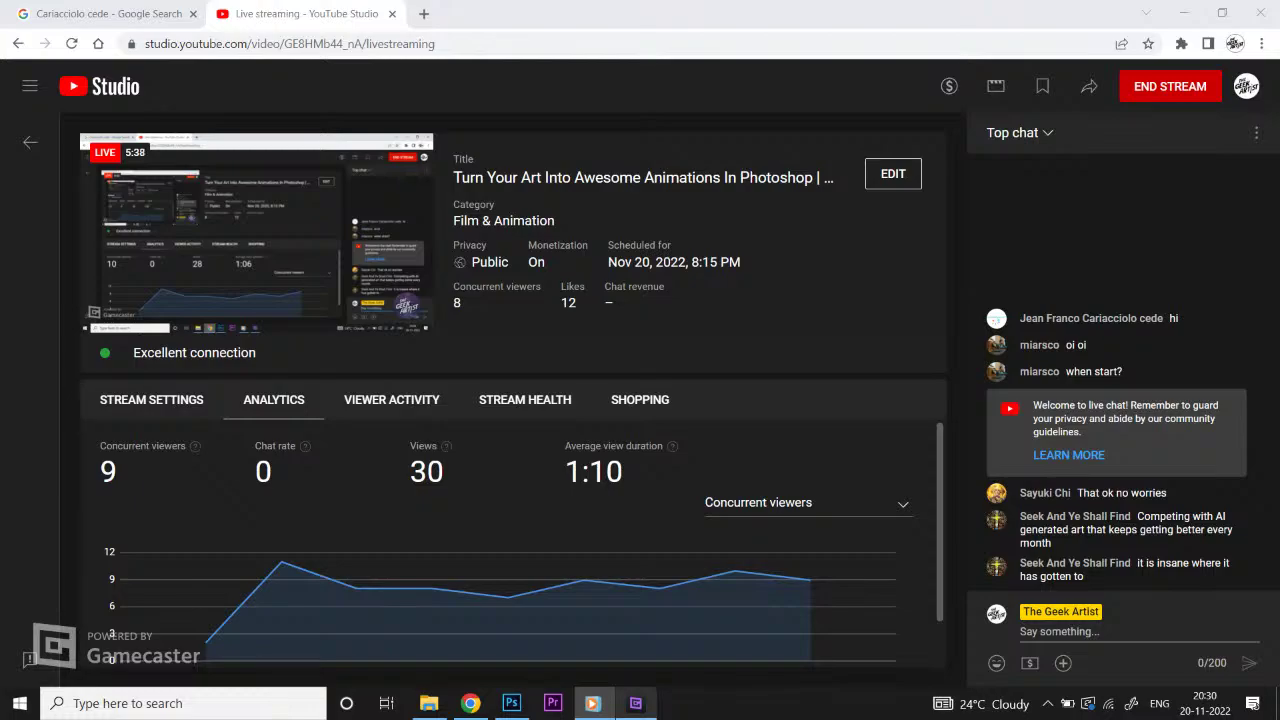
{"action": "left_click", "coordinate": [635, 703]}
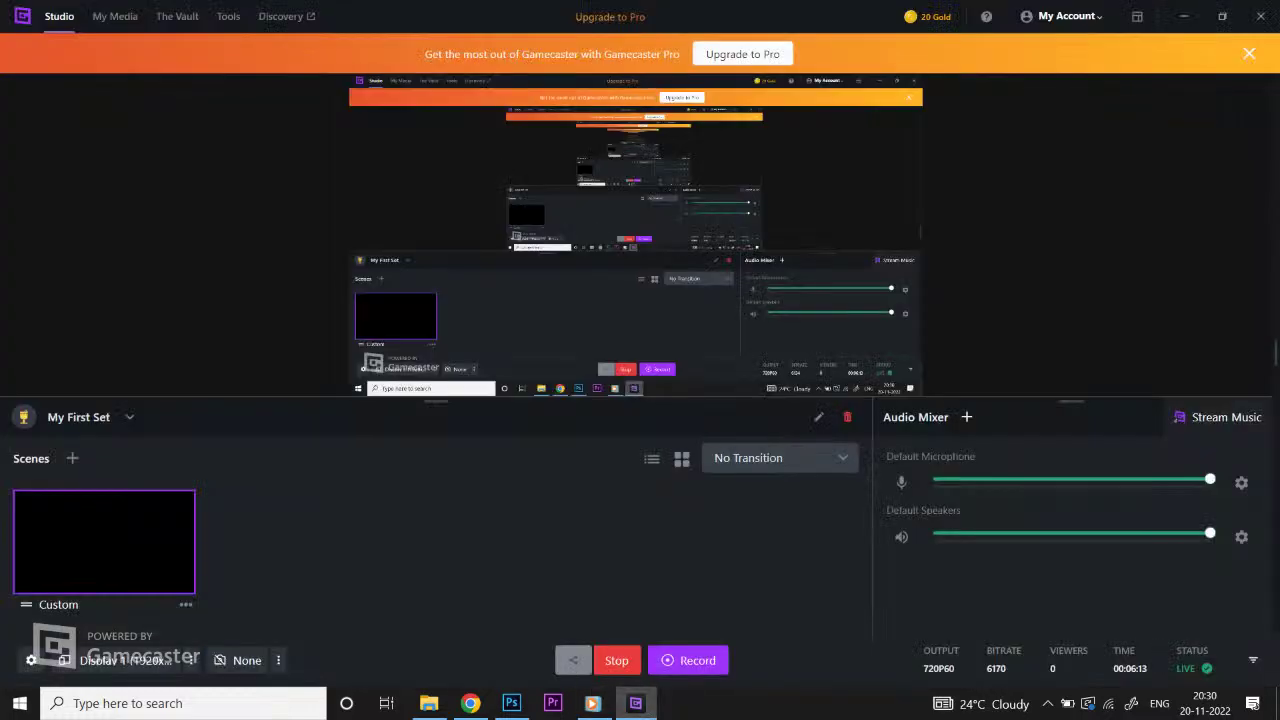
{"action": "left_click", "coordinate": [635, 703]}
Step: View atom A2.png from the char folder, compare it with atom f.jpg and close the image viewer
{"action": "left_click", "coordinate": [428, 703]}
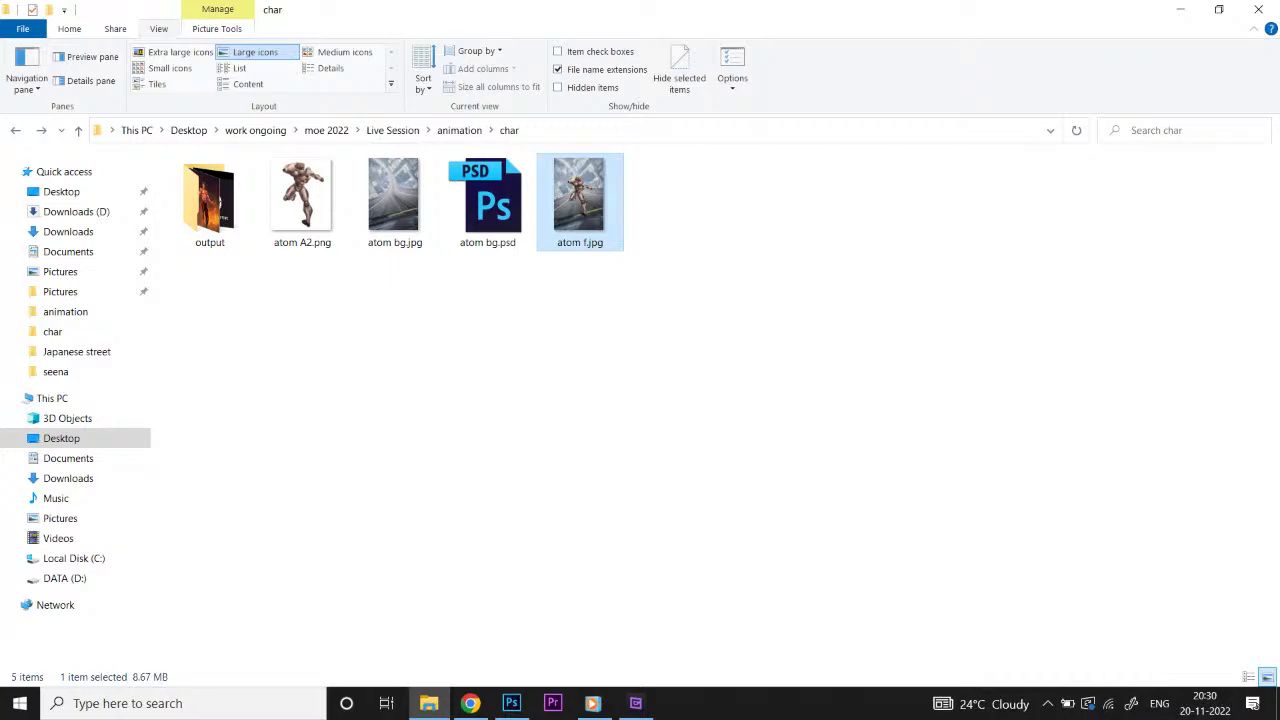
{"action": "double_click", "coordinate": [316, 198]}
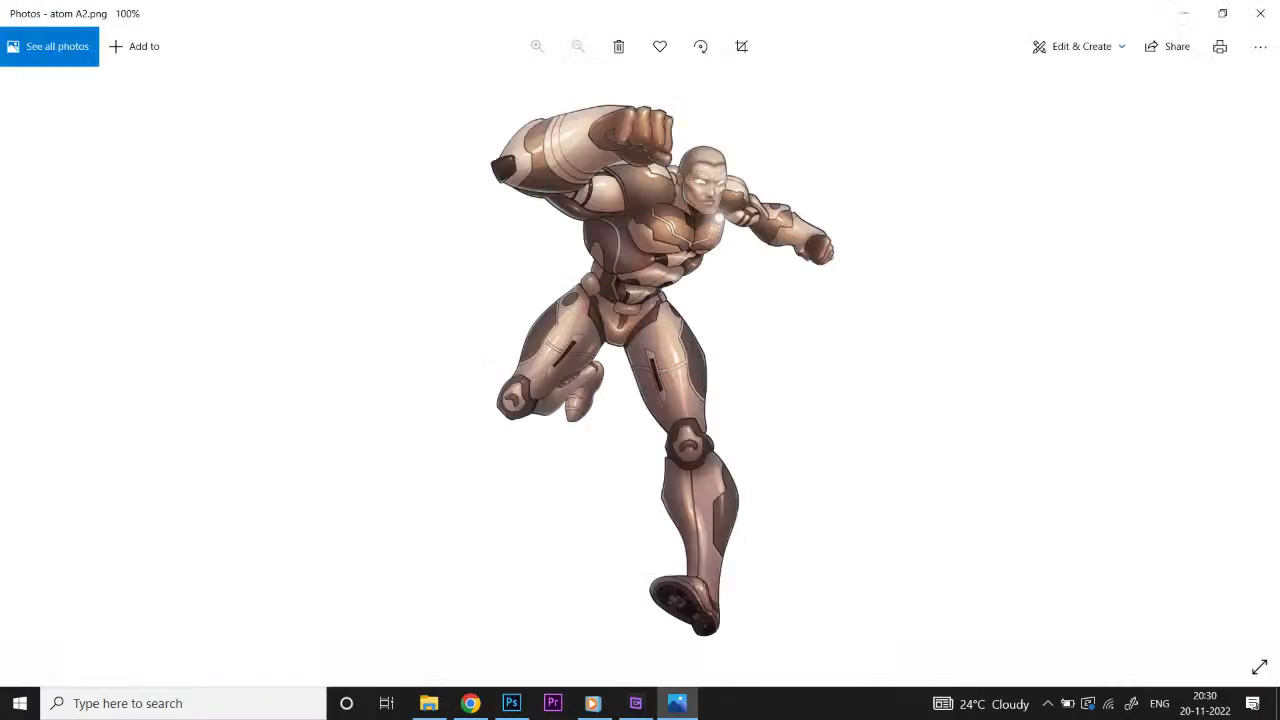
{"action": "key", "text": "Right"}
{"action": "key", "text": "Left"}
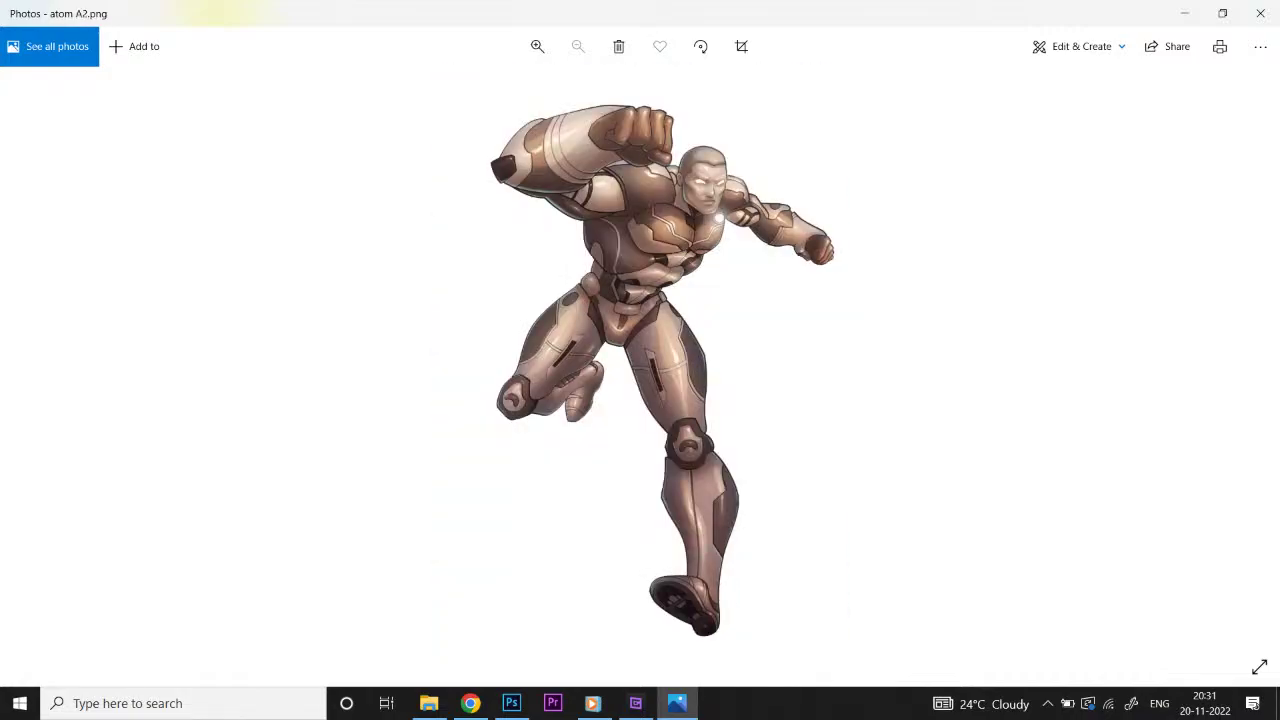
{"action": "key", "text": "Right"}
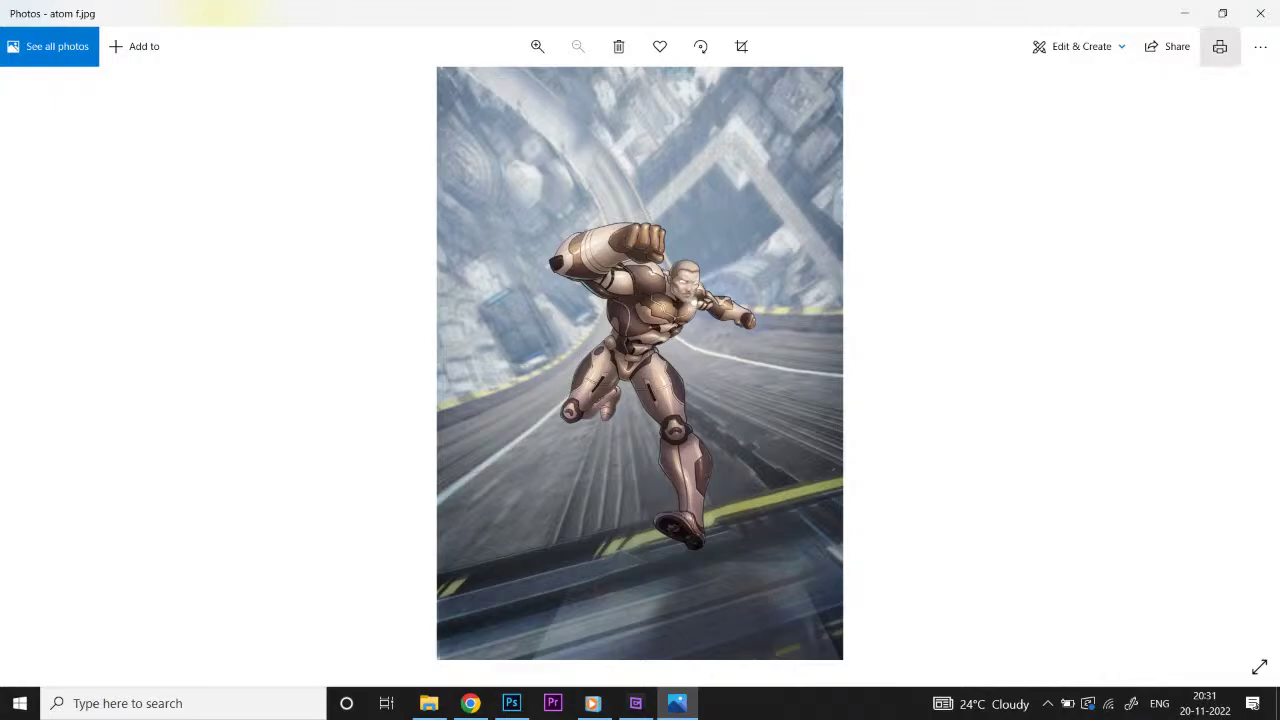
{"action": "left_click", "coordinate": [1260, 13]}
Step: Browse in File Explorer to the animation folder inside moe 2022 > Live Session
{"action": "left_click", "coordinate": [470, 703]}
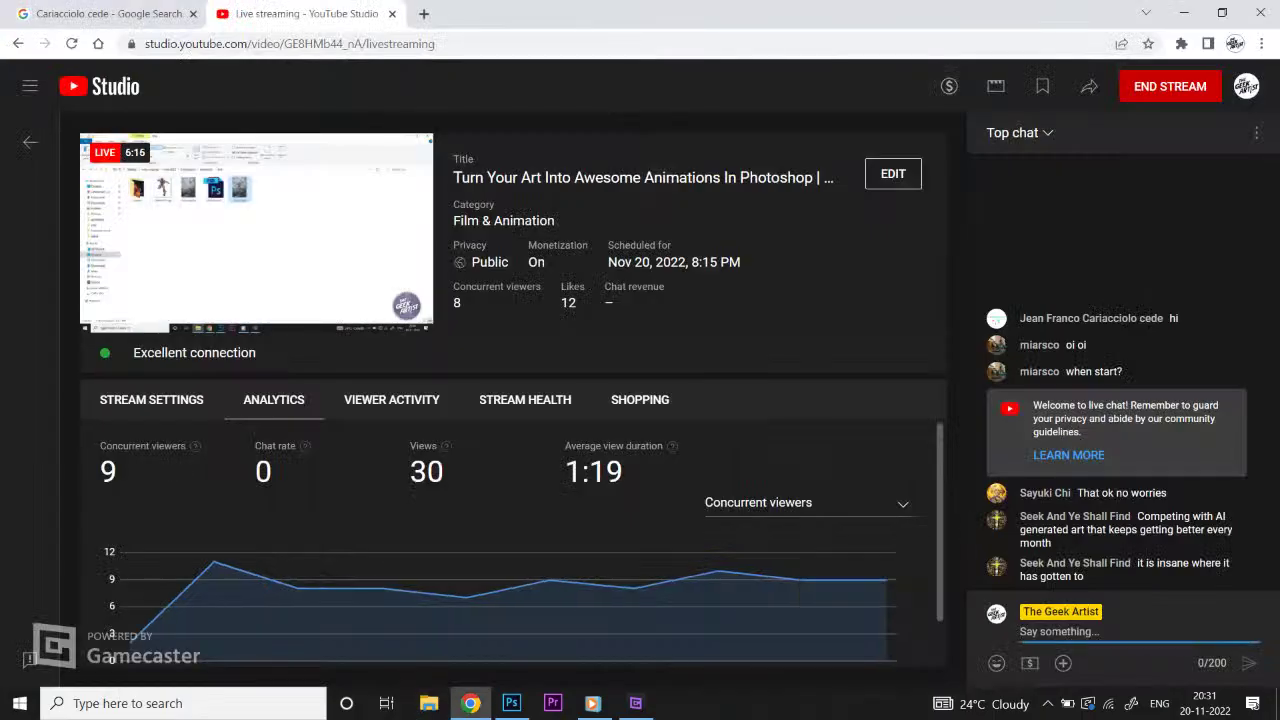
{"action": "key", "text": "alt+Tab"}
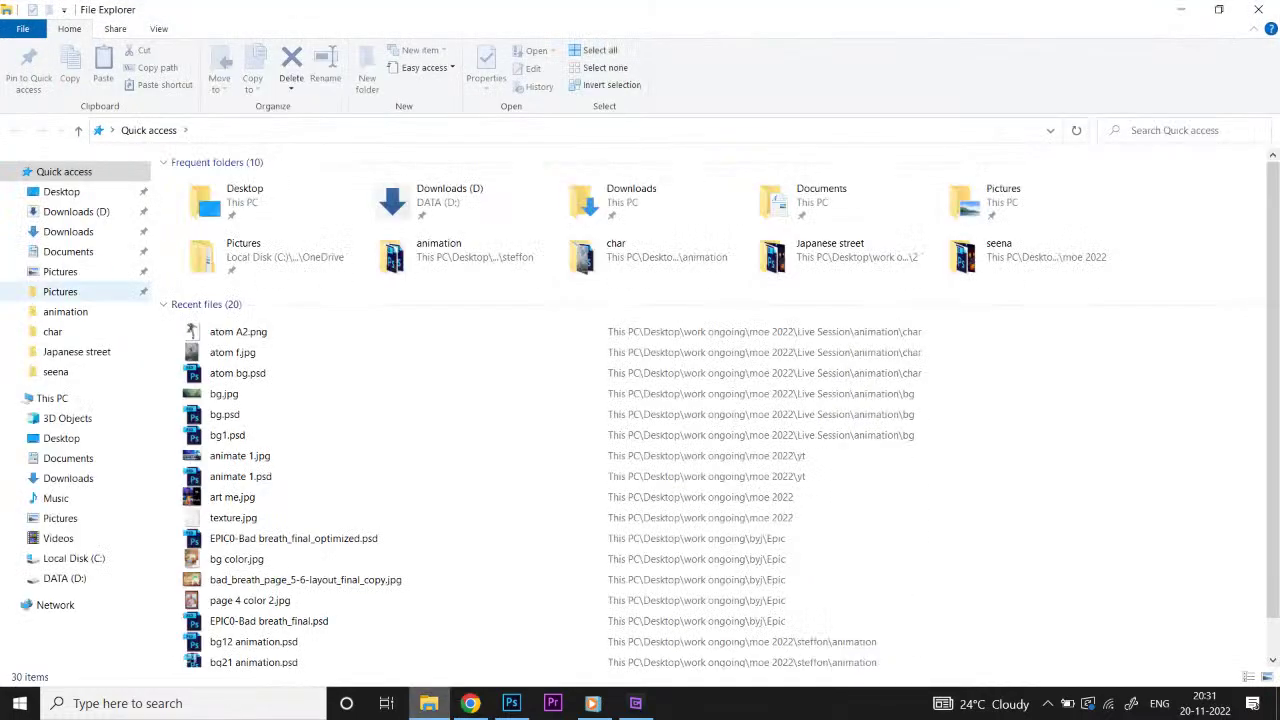
{"action": "left_click", "coordinate": [65, 311]}
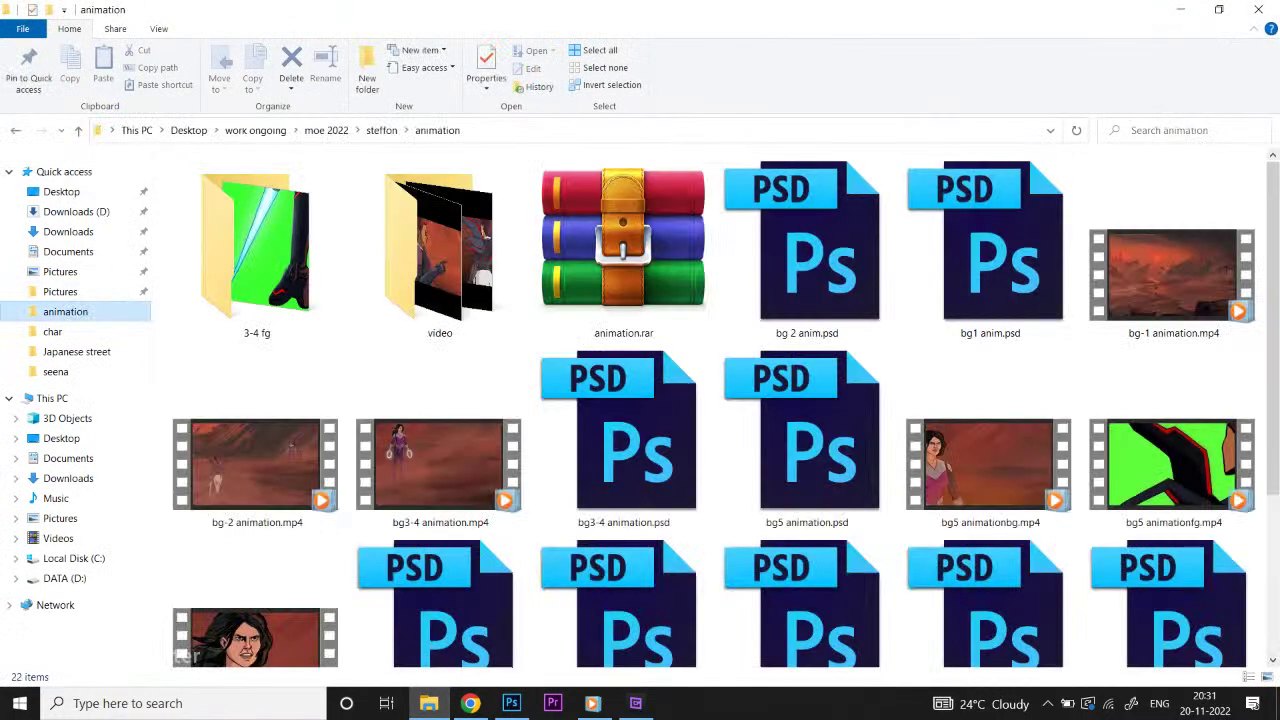
{"action": "left_click", "coordinate": [326, 130]}
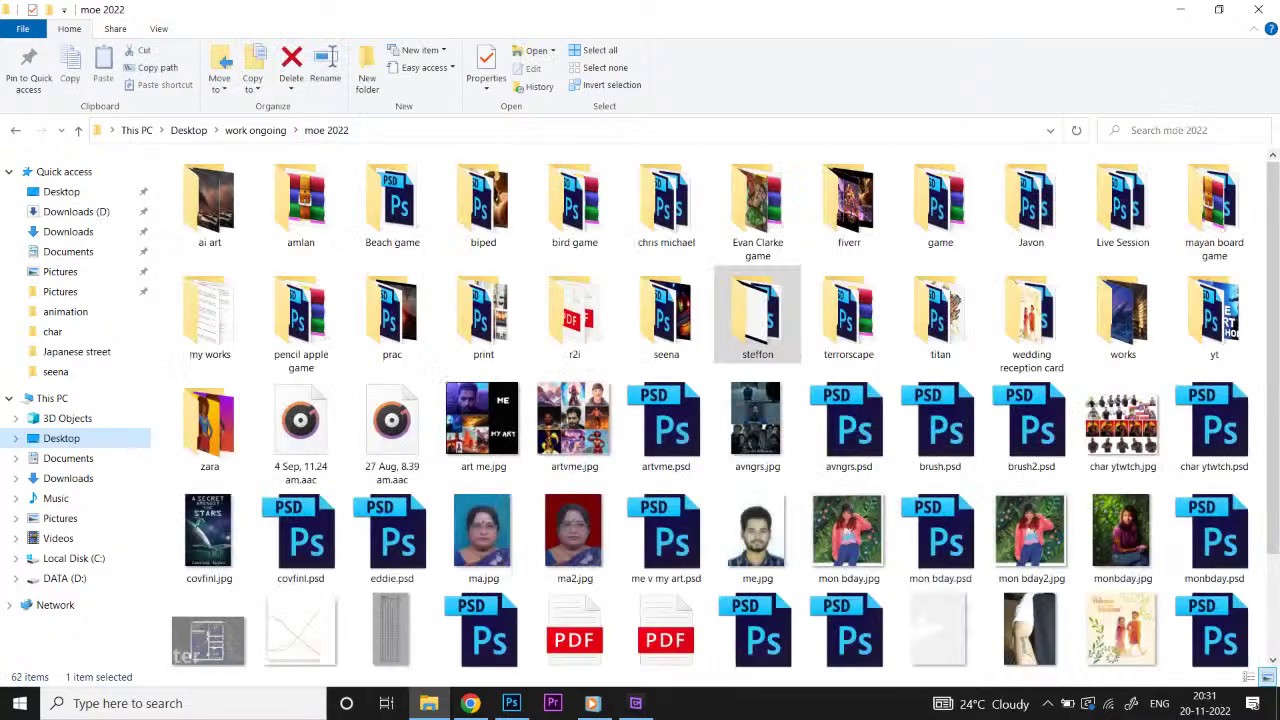
{"action": "left_click", "coordinate": [604, 238]}
{"action": "left_click", "coordinate": [392, 205]}
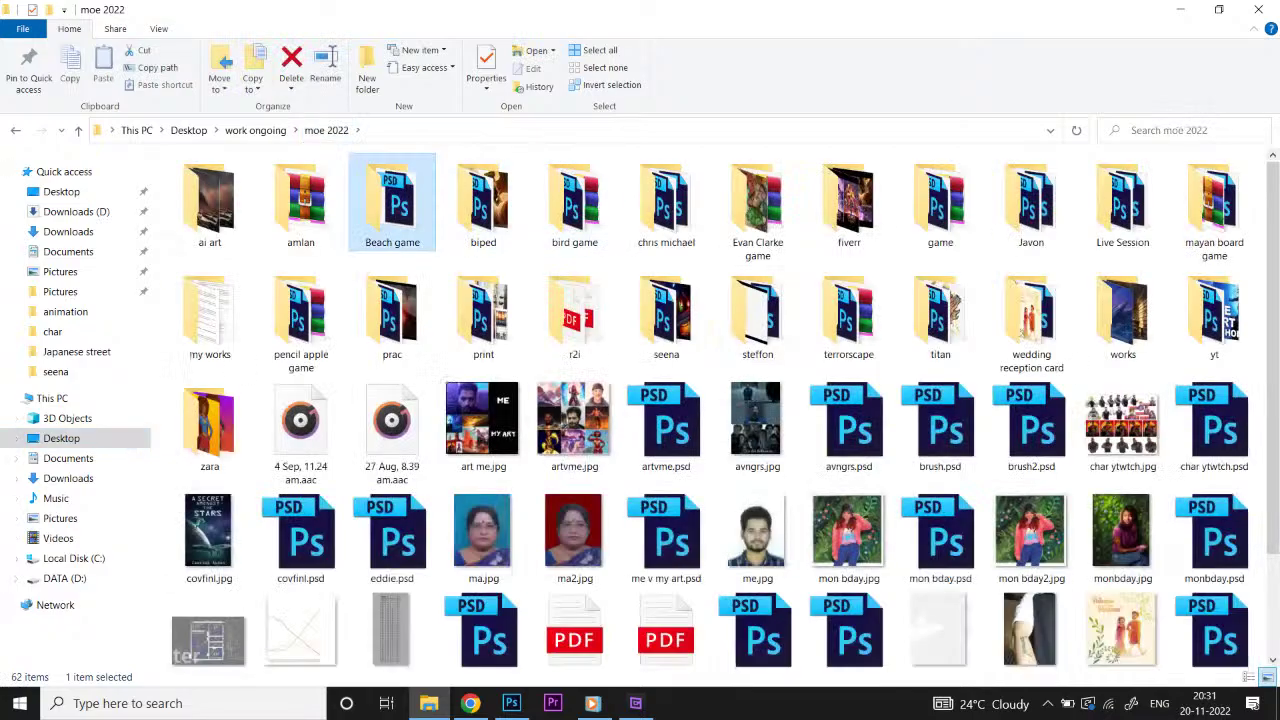
{"action": "left_click", "coordinate": [757, 205]}
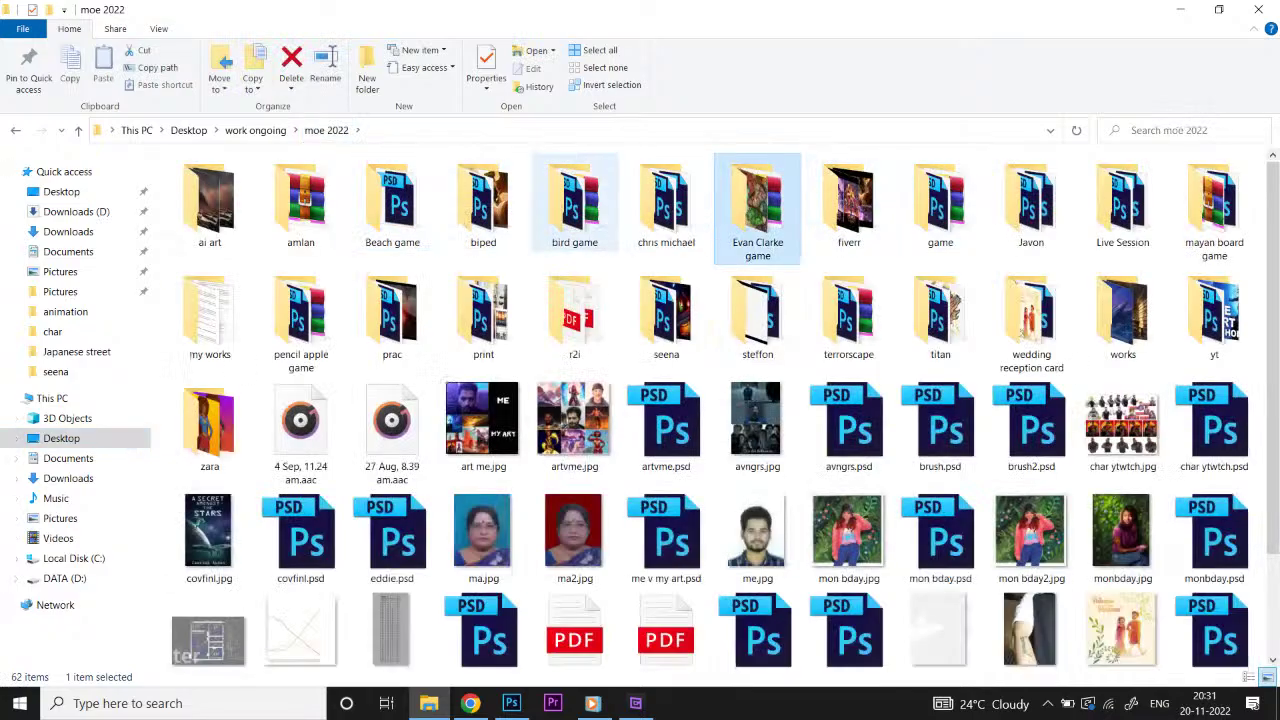
{"action": "left_click", "coordinate": [483, 205]}
{"action": "left_click", "coordinate": [1122, 205]}
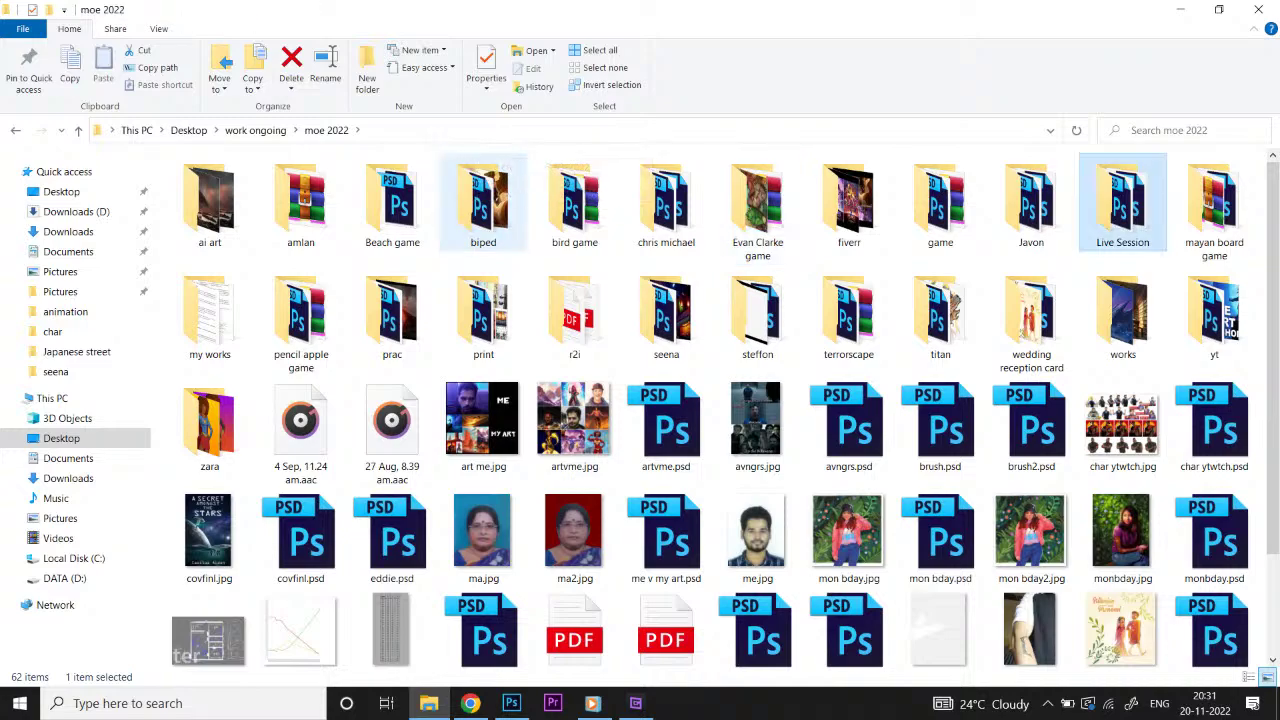
{"action": "double_click", "coordinate": [1122, 205]}
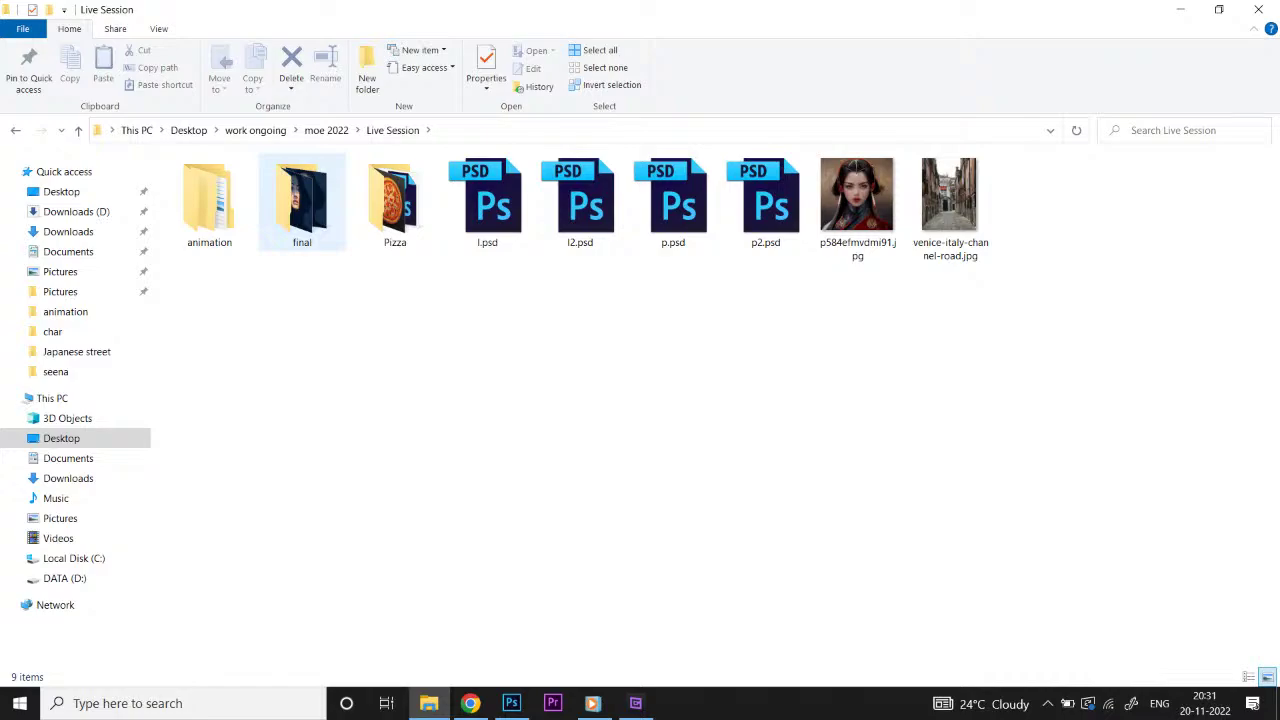
{"action": "double_click", "coordinate": [230, 205]}
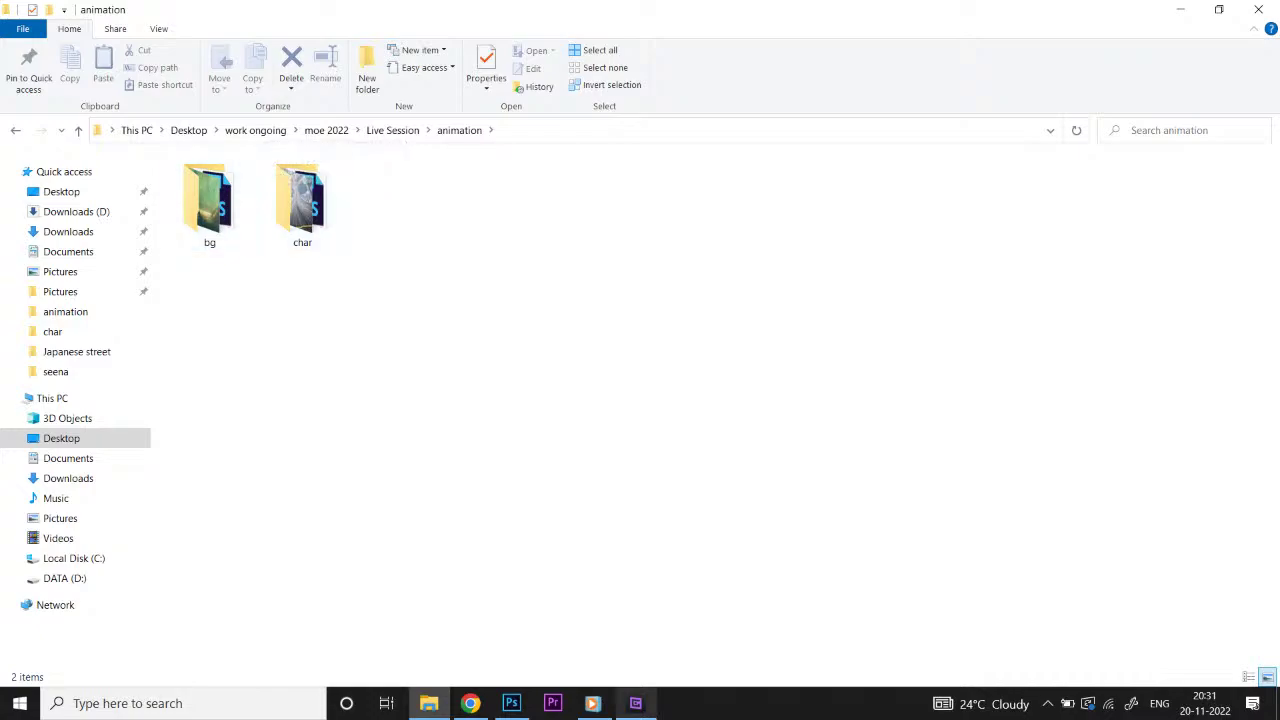
Step: Check Gamecaster and the YouTube Studio live chat, and minimize the browser to return to File Explorer
{"action": "left_click", "coordinate": [635, 703]}
{"action": "left_click", "coordinate": [635, 703]}
{"action": "left_click", "coordinate": [470, 703]}
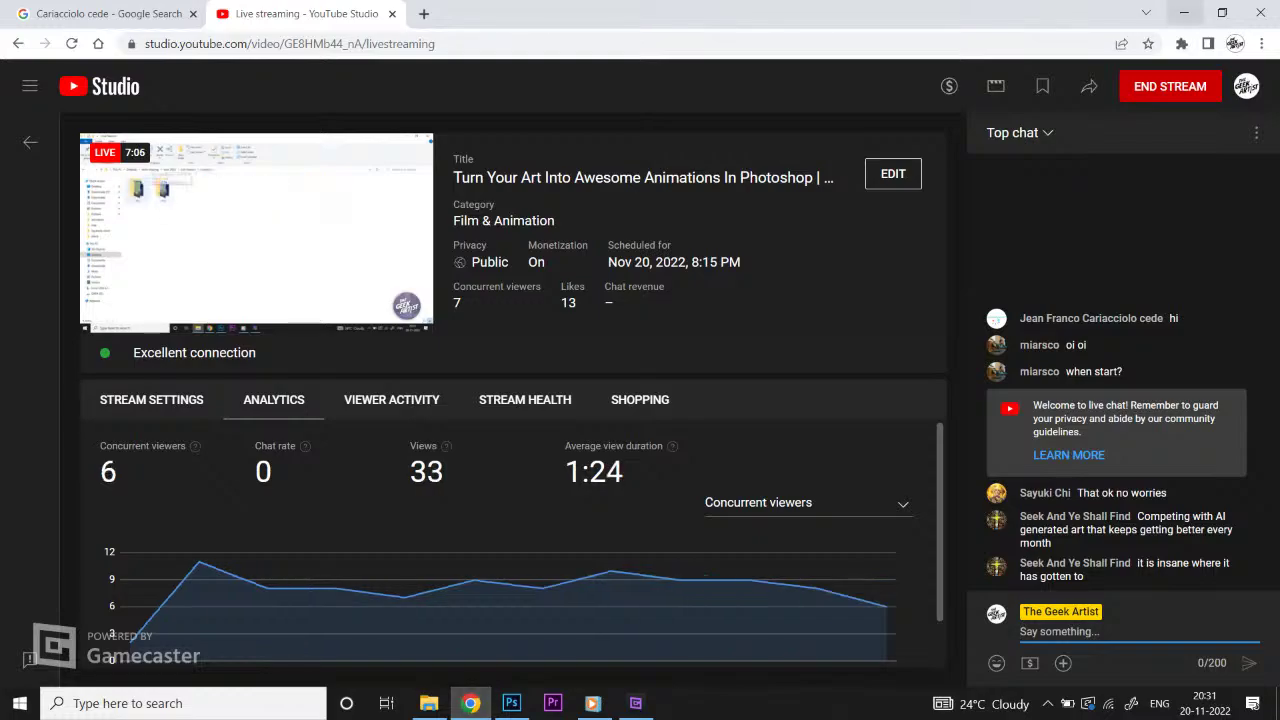
{"action": "left_click", "coordinate": [1183, 13]}
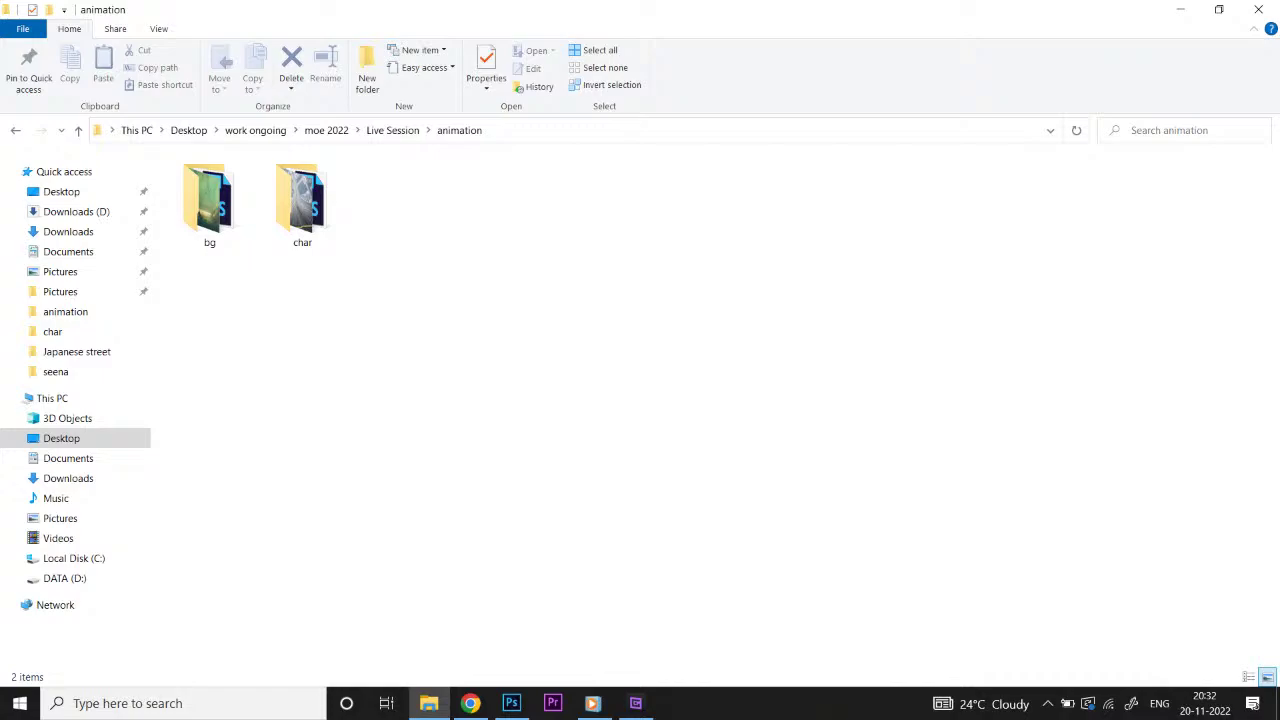
Step: Open the bg folder, view bg.jpg and close the image viewer
{"action": "double_click", "coordinate": [209, 200]}
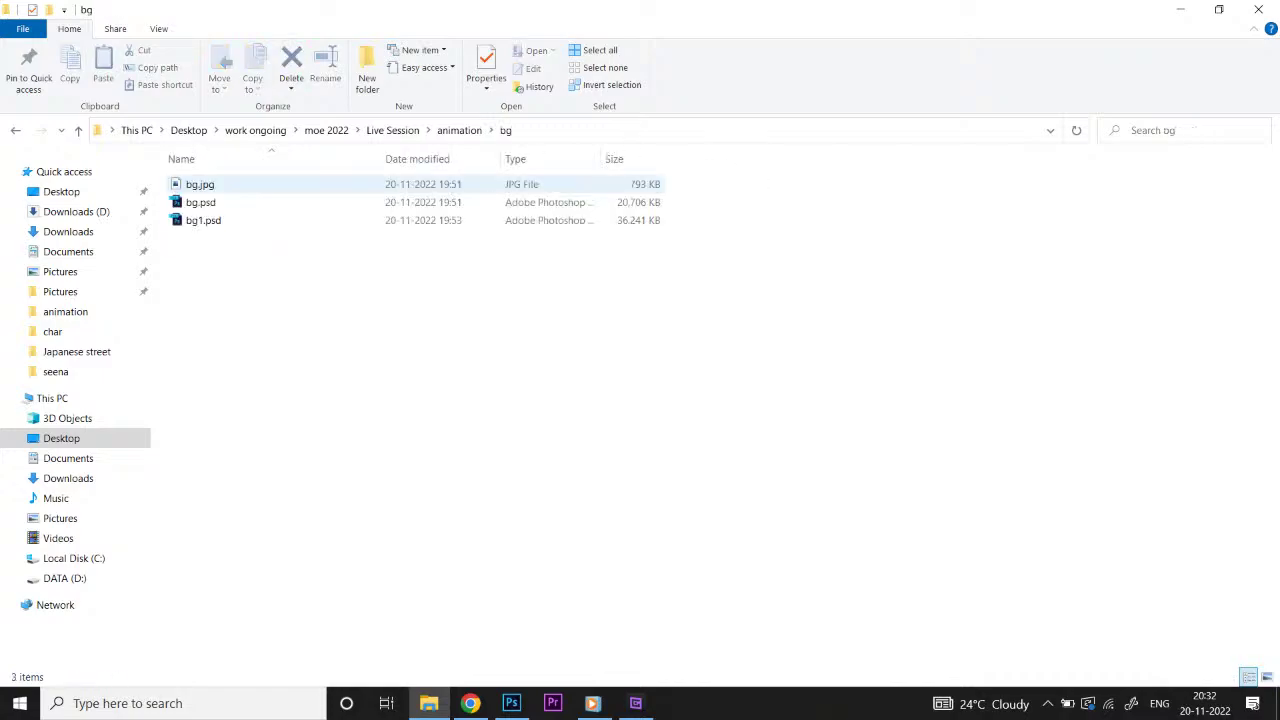
{"action": "double_click", "coordinate": [229, 184]}
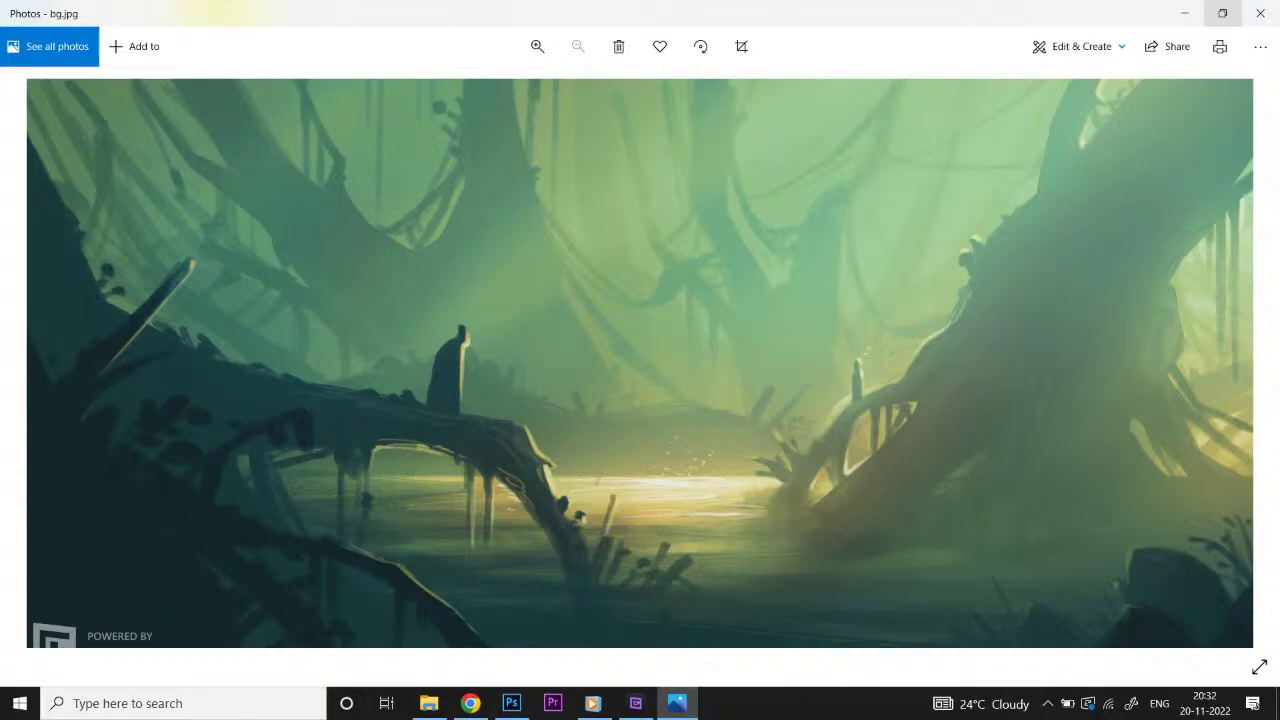
{"action": "left_click", "coordinate": [1260, 13]}
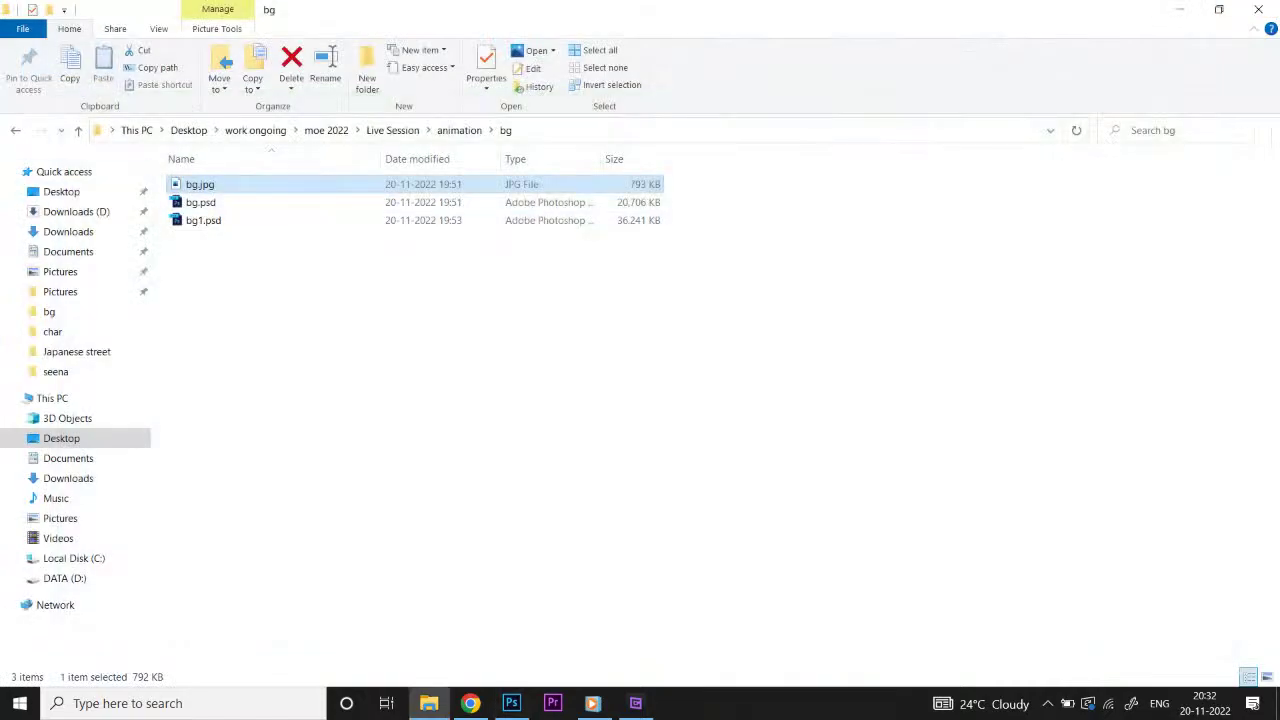
Step: Check the YouTube Studio live chat and viewer analytics, and return to the animation folder in File Explorer
{"action": "left_click", "coordinate": [470, 703]}
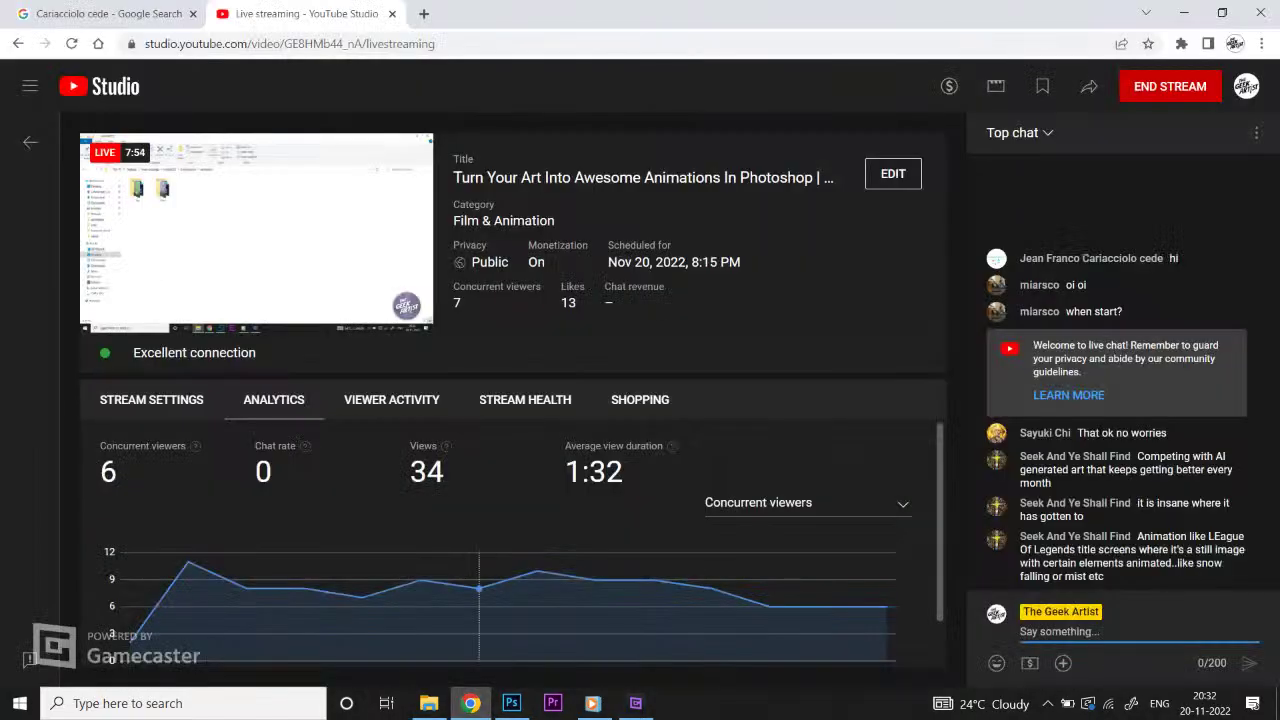
{"action": "mouse_move", "coordinate": [479, 588]}
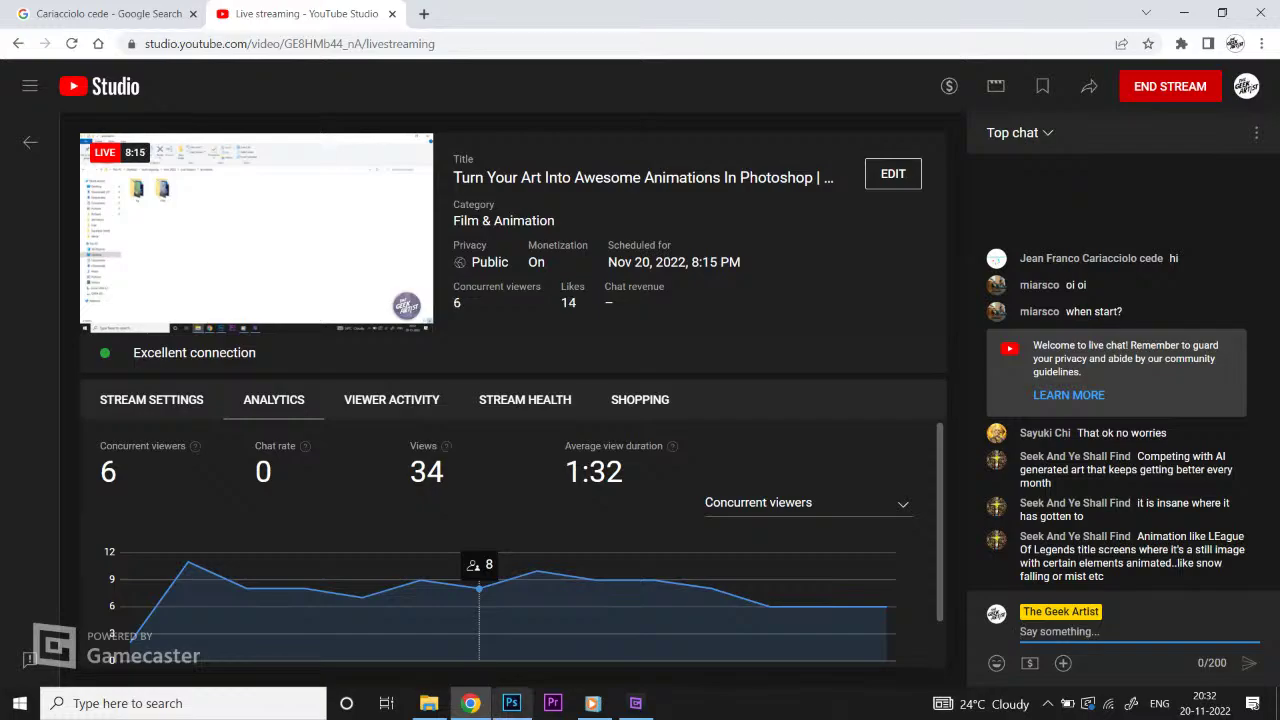
{"action": "left_click", "coordinate": [511, 703]}
{"action": "left_click", "coordinate": [428, 703]}
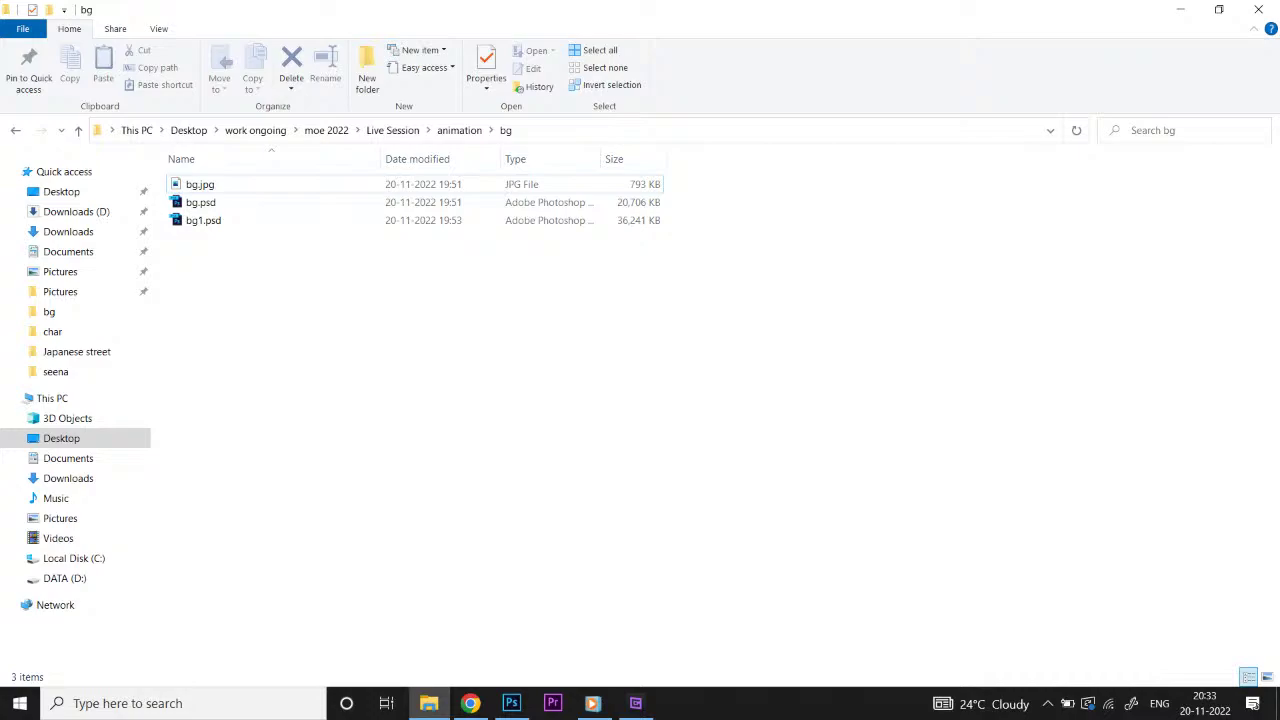
{"action": "left_click", "coordinate": [15, 130]}
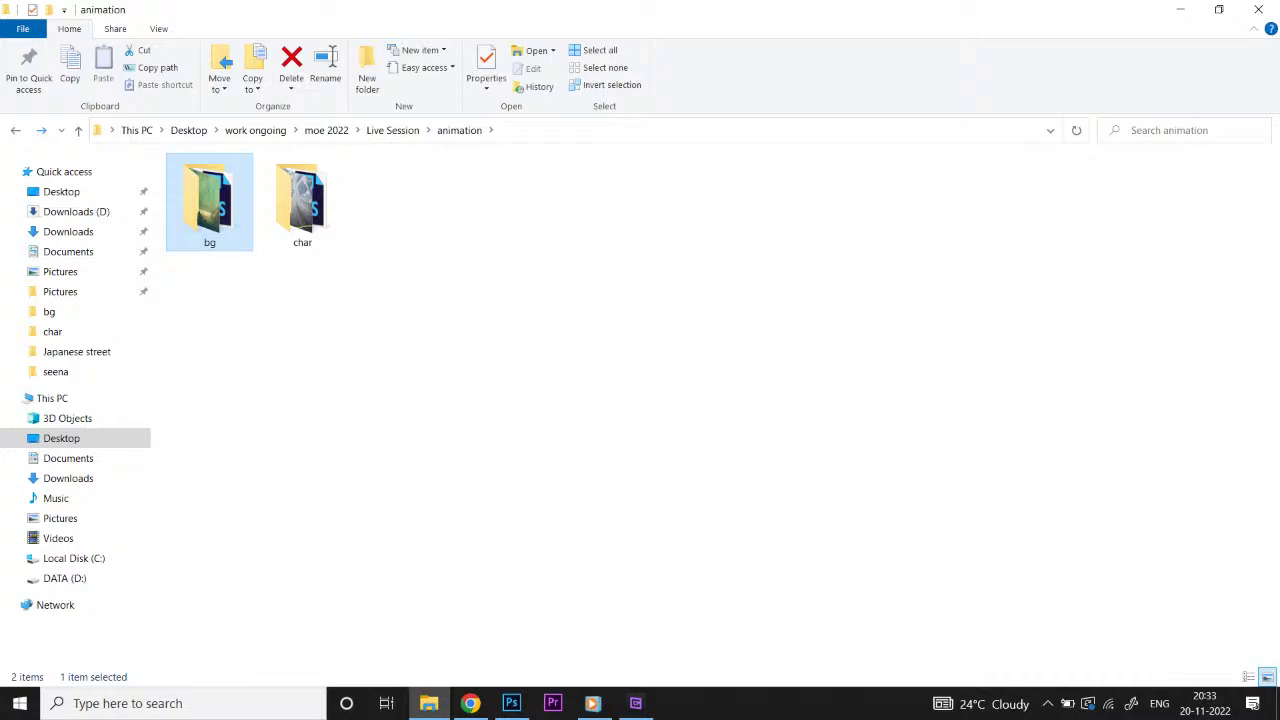
Step: Switch to the LIVE 2 video in the media player and play it, pausing on the before-and-after character shots
{"action": "left_click", "coordinate": [592, 703]}
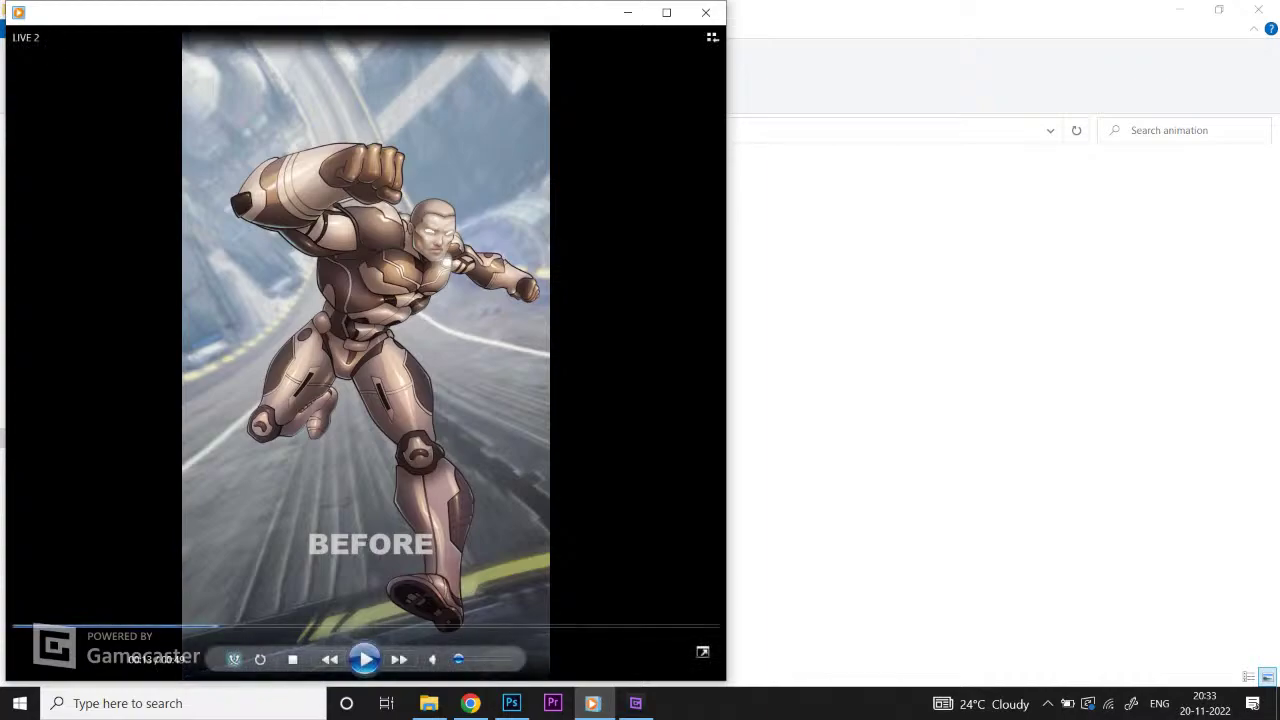
{"action": "left_click_drag", "start_coordinate": [508, 20], "coordinate": [538, 23]}
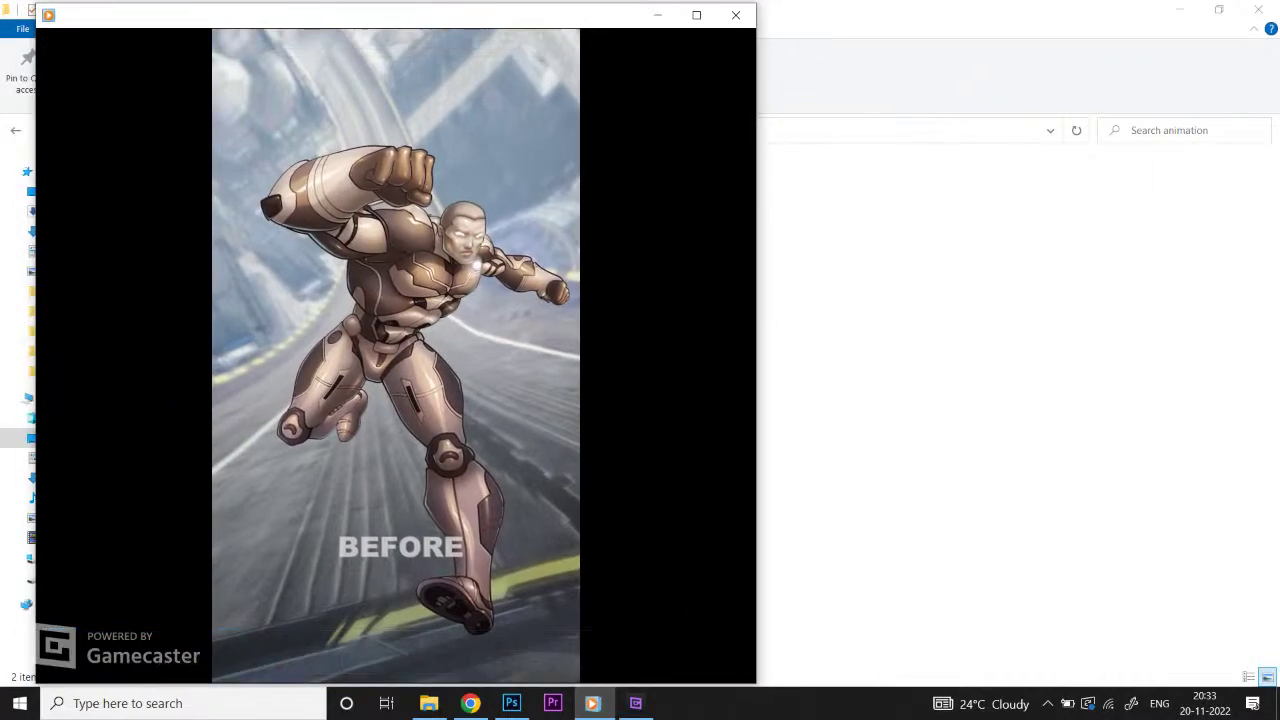
{"action": "mouse_move", "coordinate": [395, 661]}
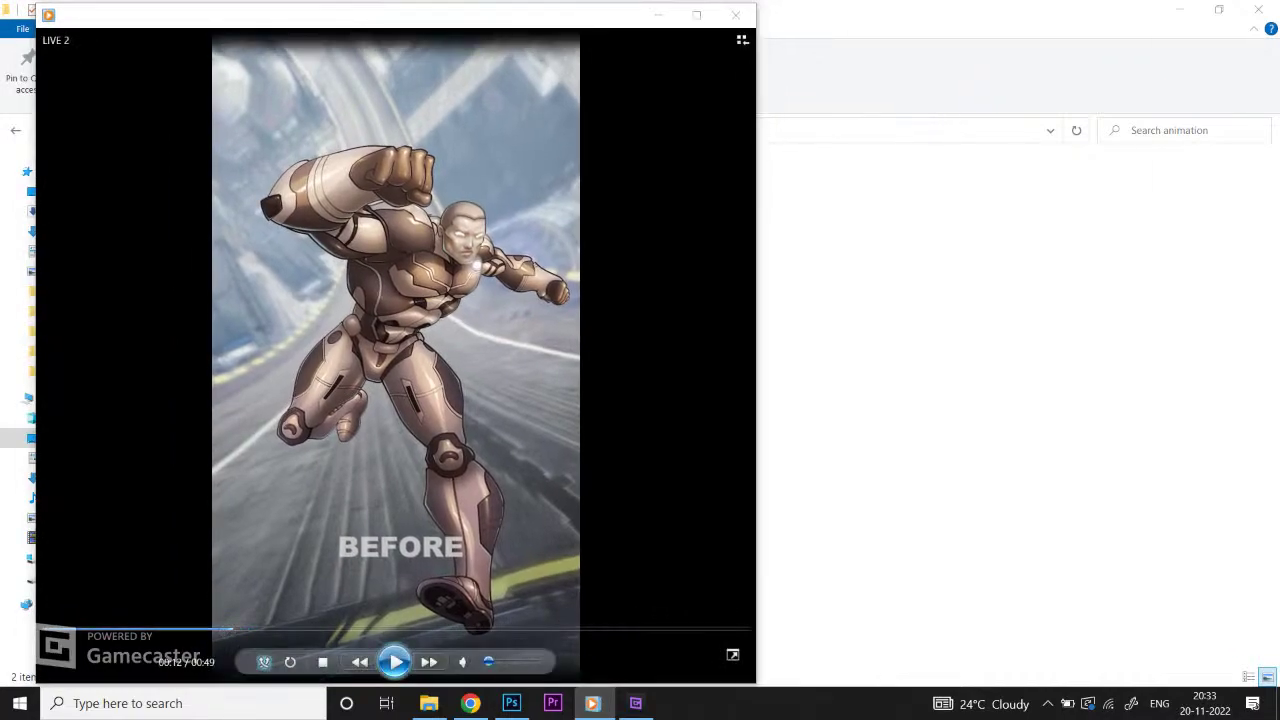
{"action": "left_click", "coordinate": [395, 661]}
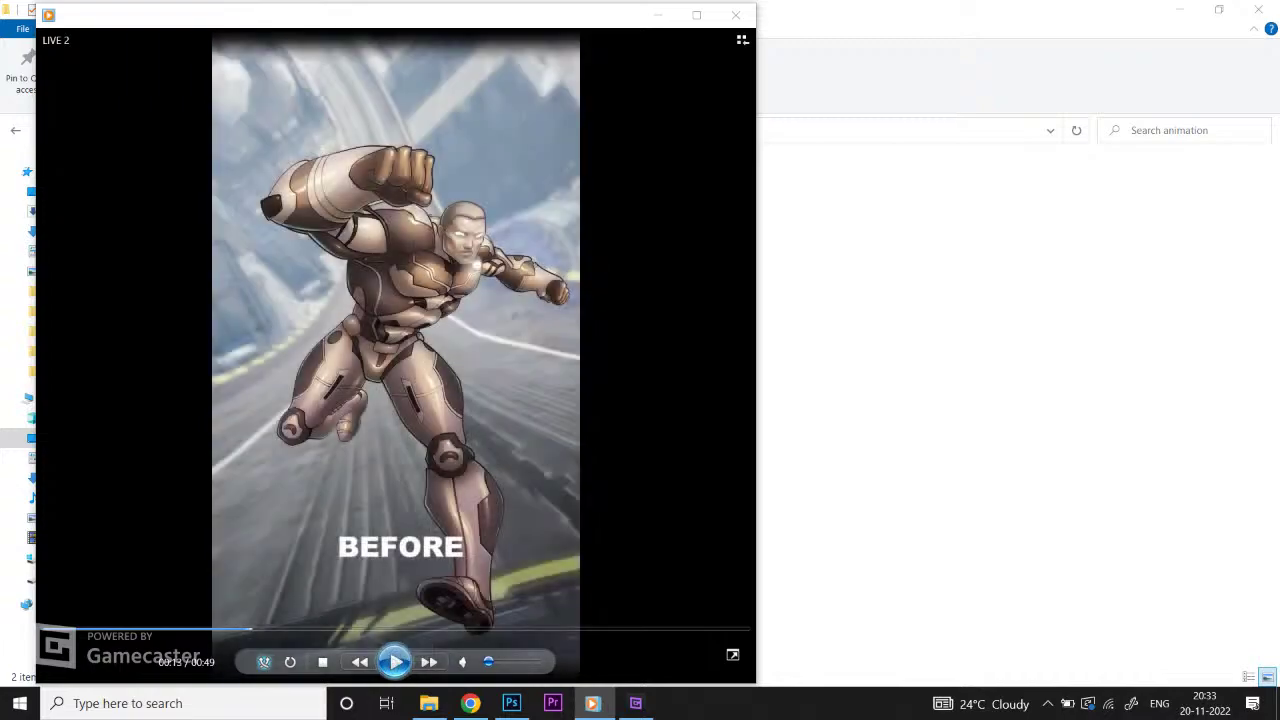
{"action": "left_click", "coordinate": [395, 661]}
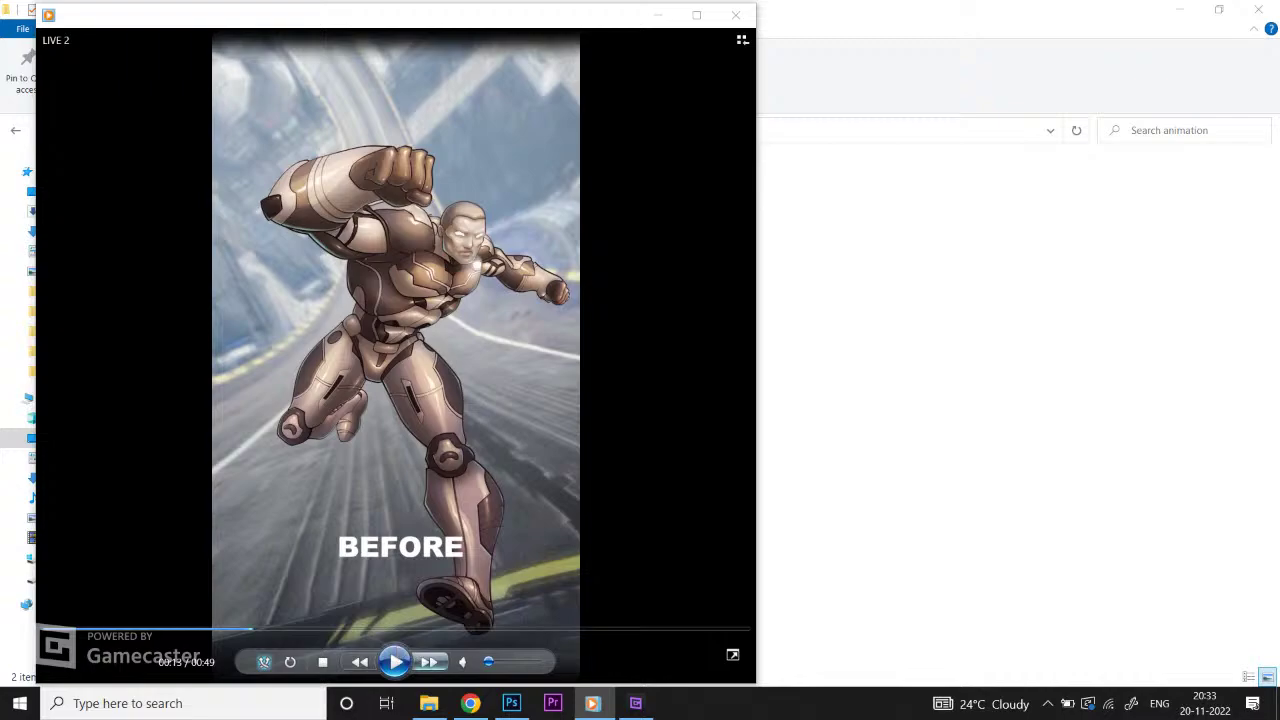
{"action": "left_click", "coordinate": [395, 661]}
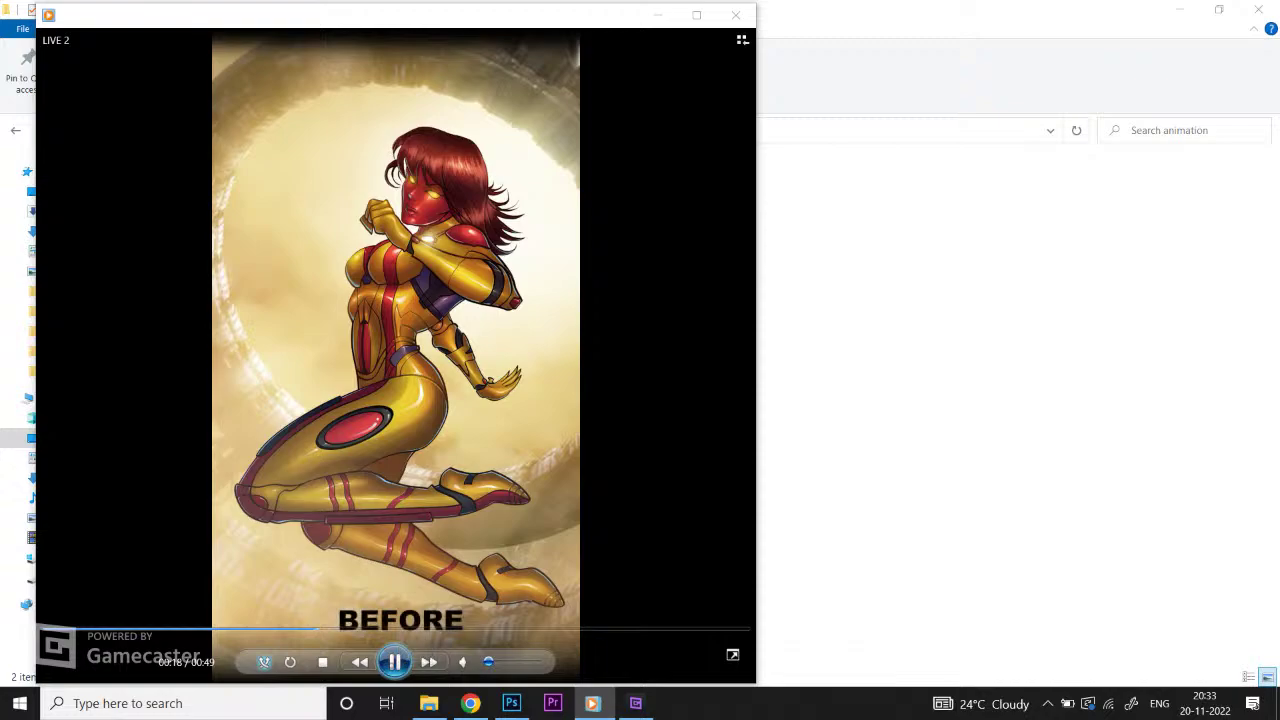
{"action": "left_click", "coordinate": [395, 661]}
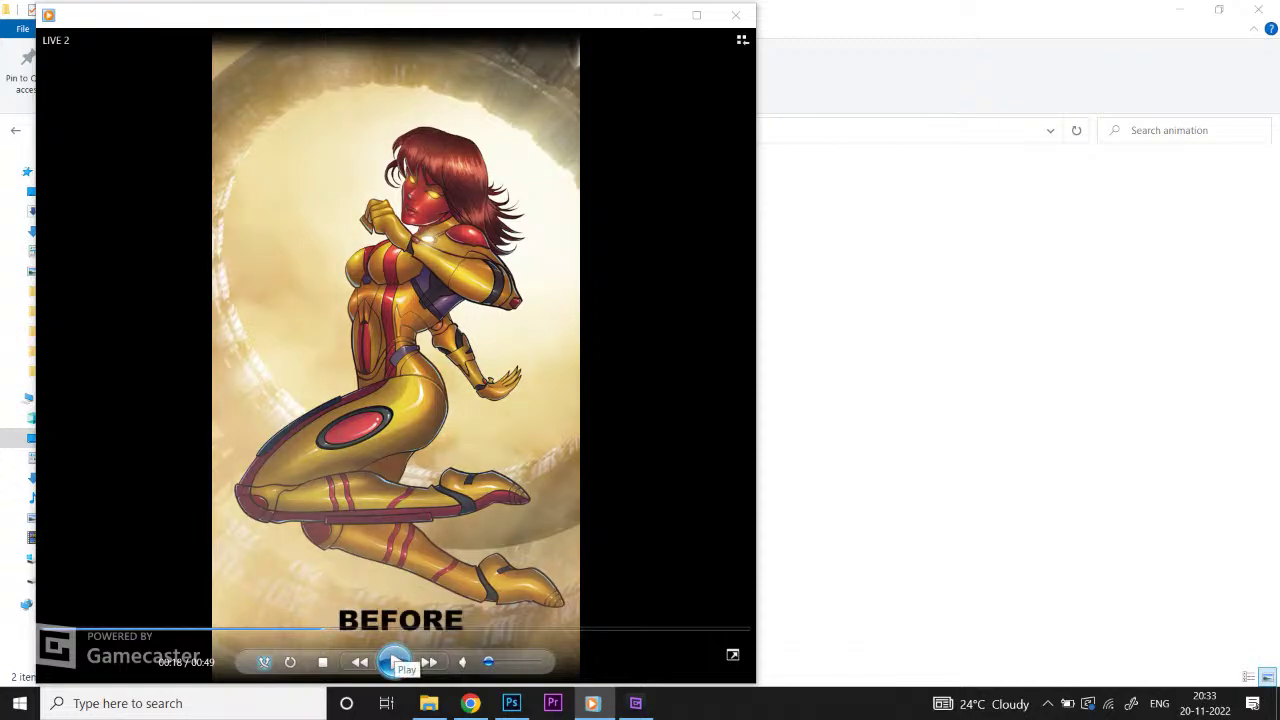
{"action": "left_click", "coordinate": [395, 661]}
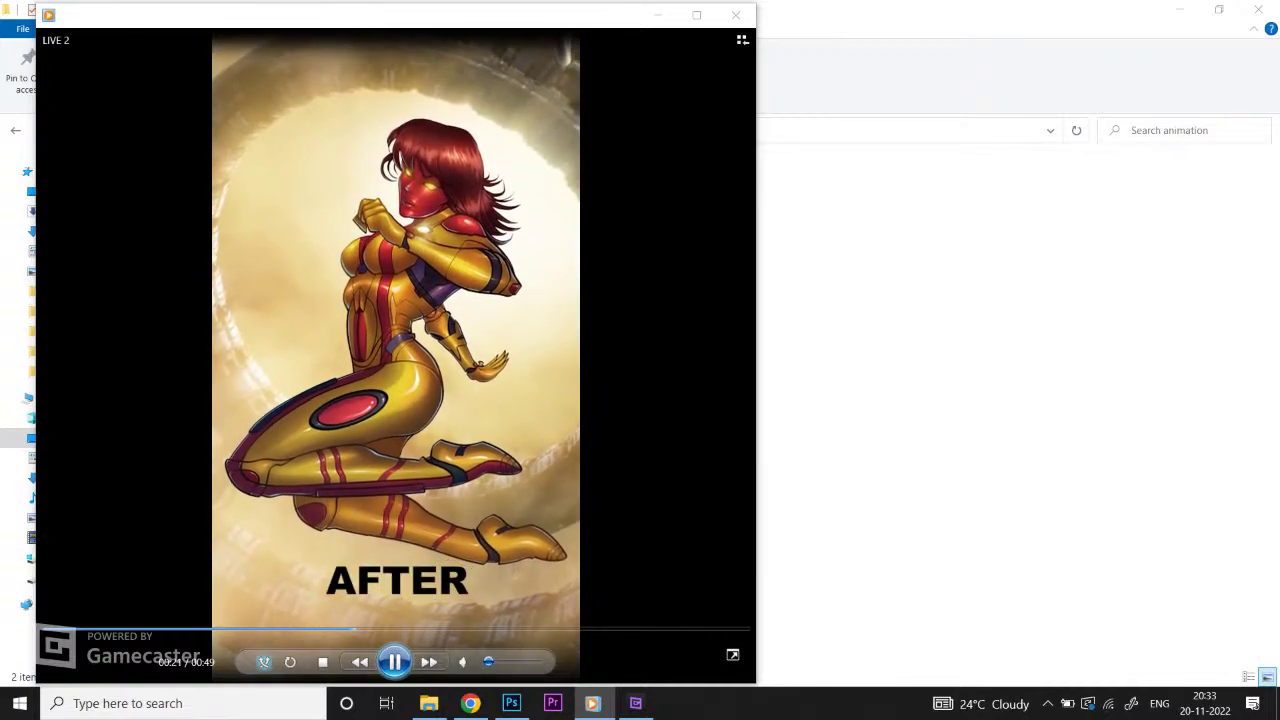
Step: Watch more of the LIVE 2 video in full screen, pausing along the way, and exit full screen
{"action": "key", "text": "super+Up"}
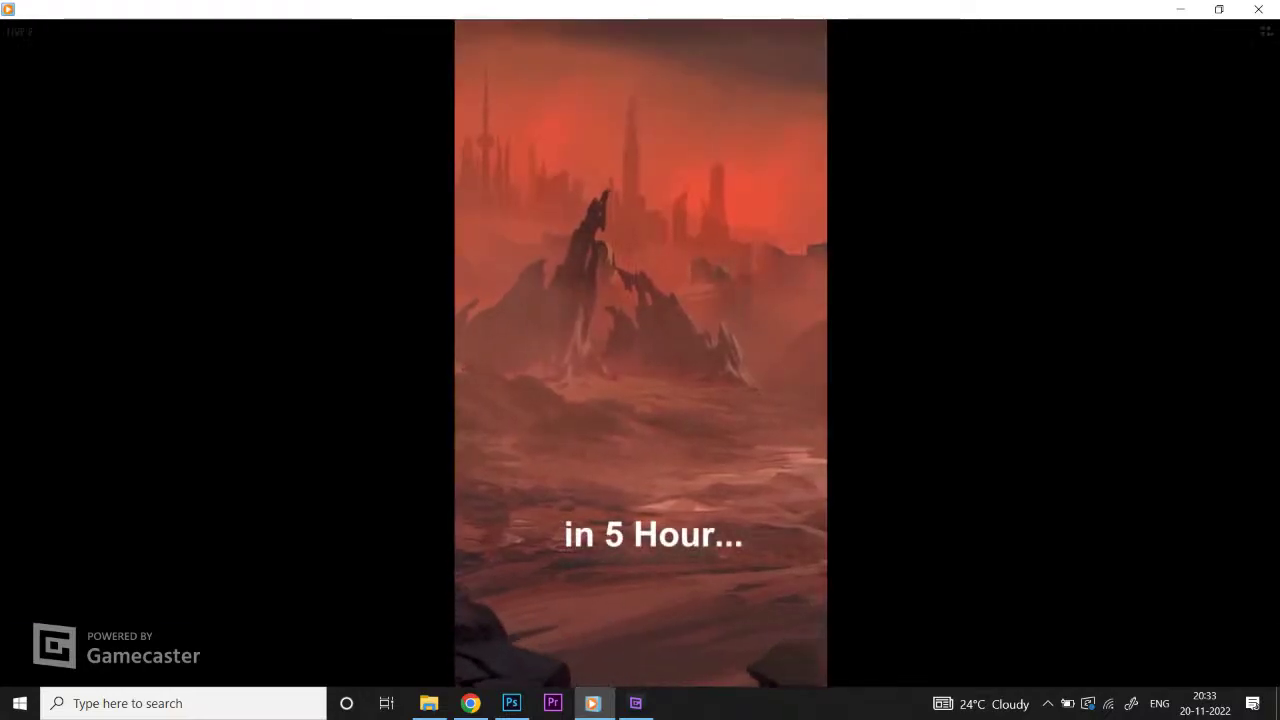
{"action": "key", "text": "alt+Return"}
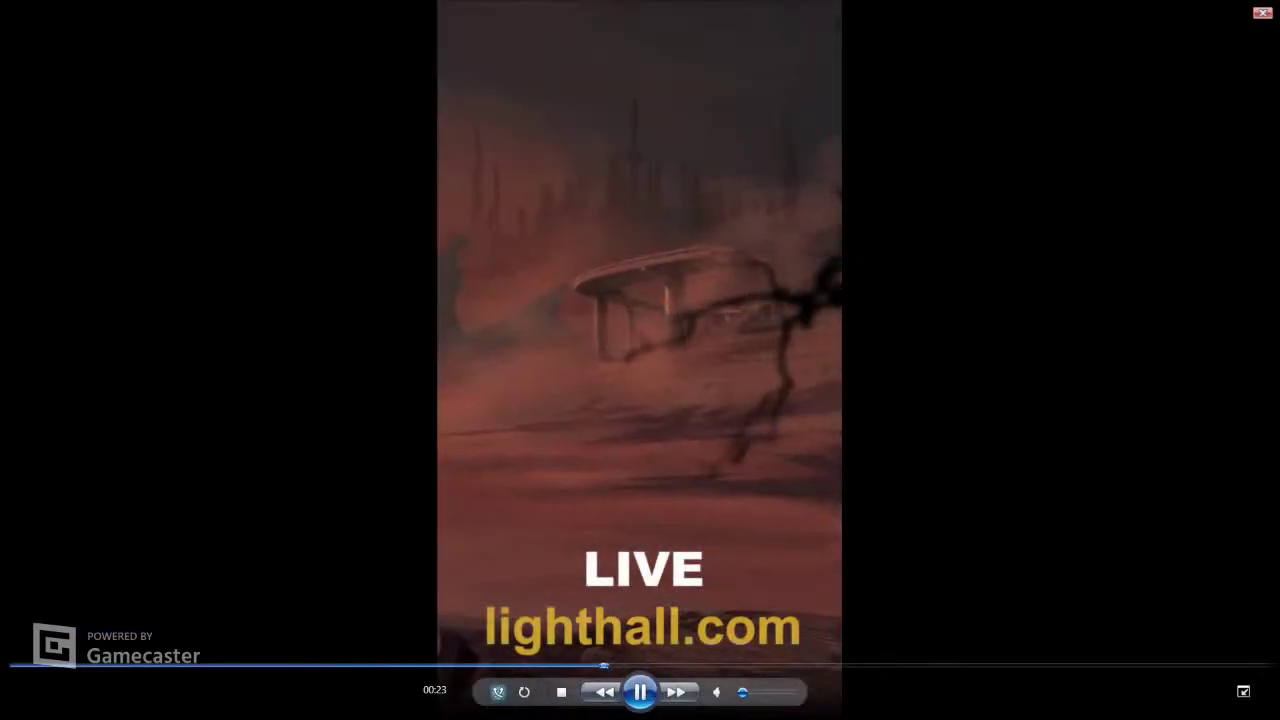
{"action": "key", "text": "ctrl+p"}
{"action": "left_click", "coordinate": [640, 692]}
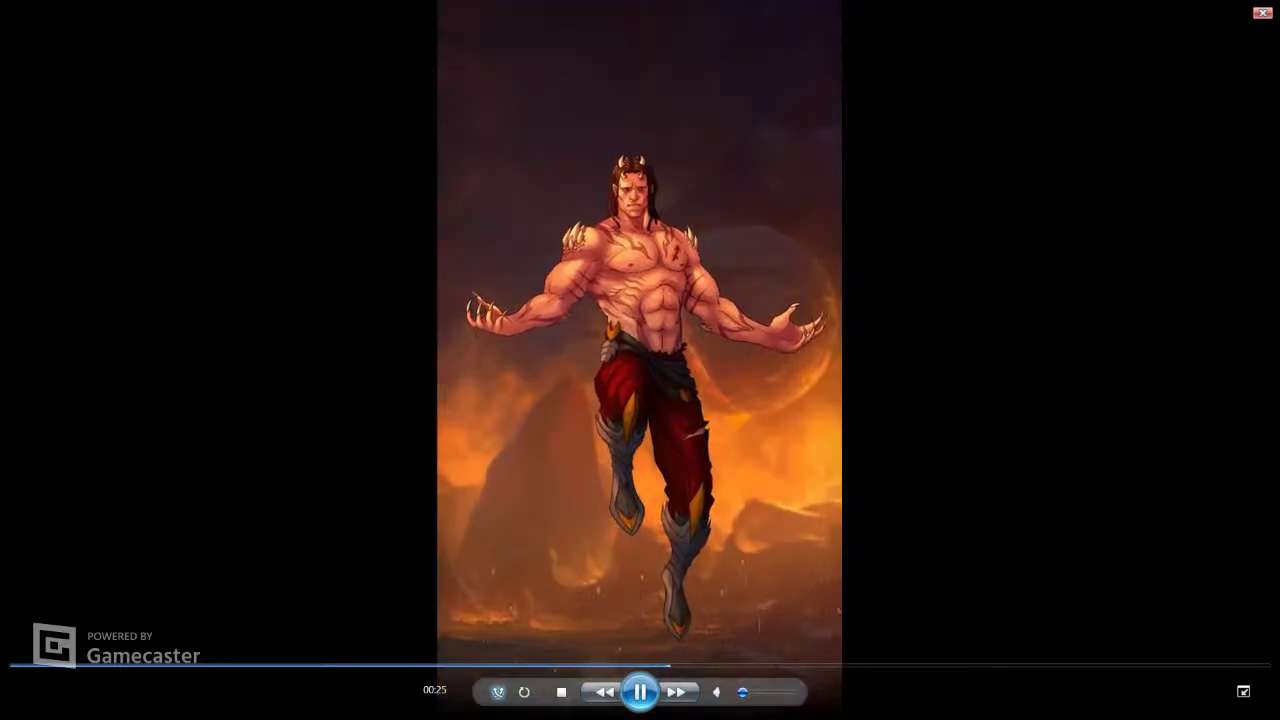
{"action": "key", "text": "ctrl+p"}
{"action": "key", "text": "Escape"}
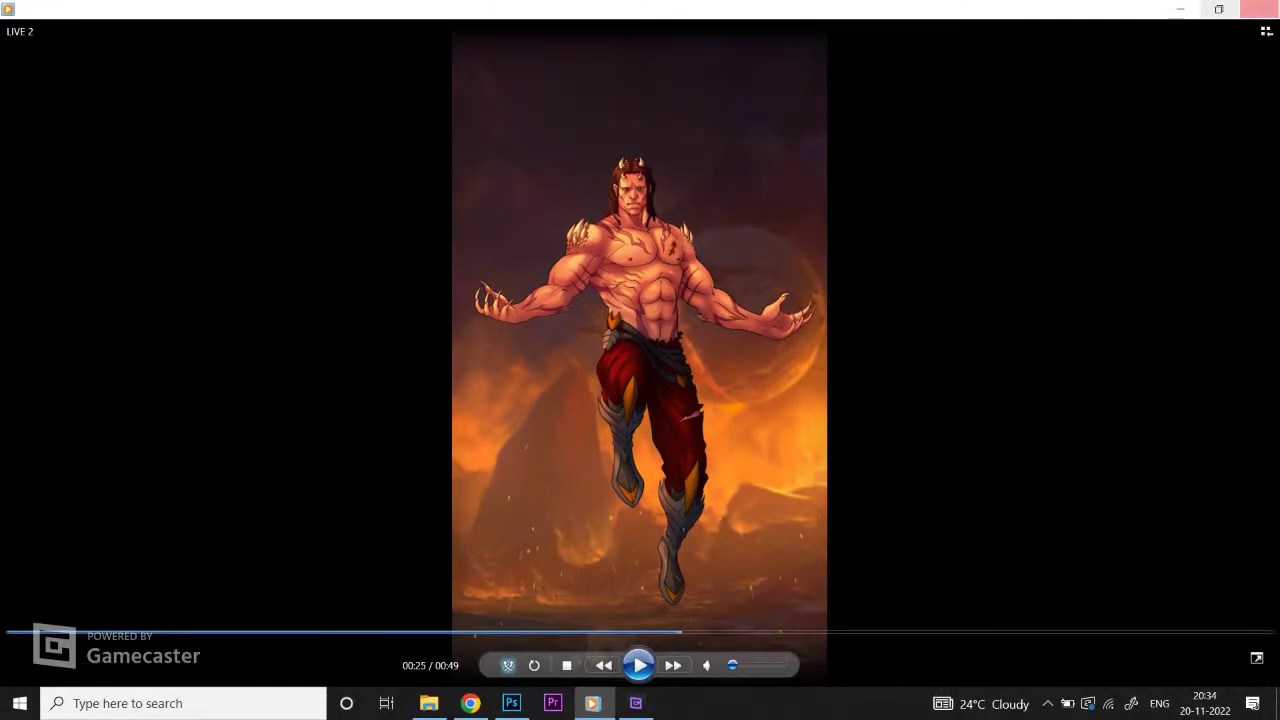
Step: Check the YouTube Studio live chat and the Gamecaster stream status, and return to File Explorer
{"action": "left_click", "coordinate": [428, 703]}
{"action": "left_click", "coordinate": [470, 703]}
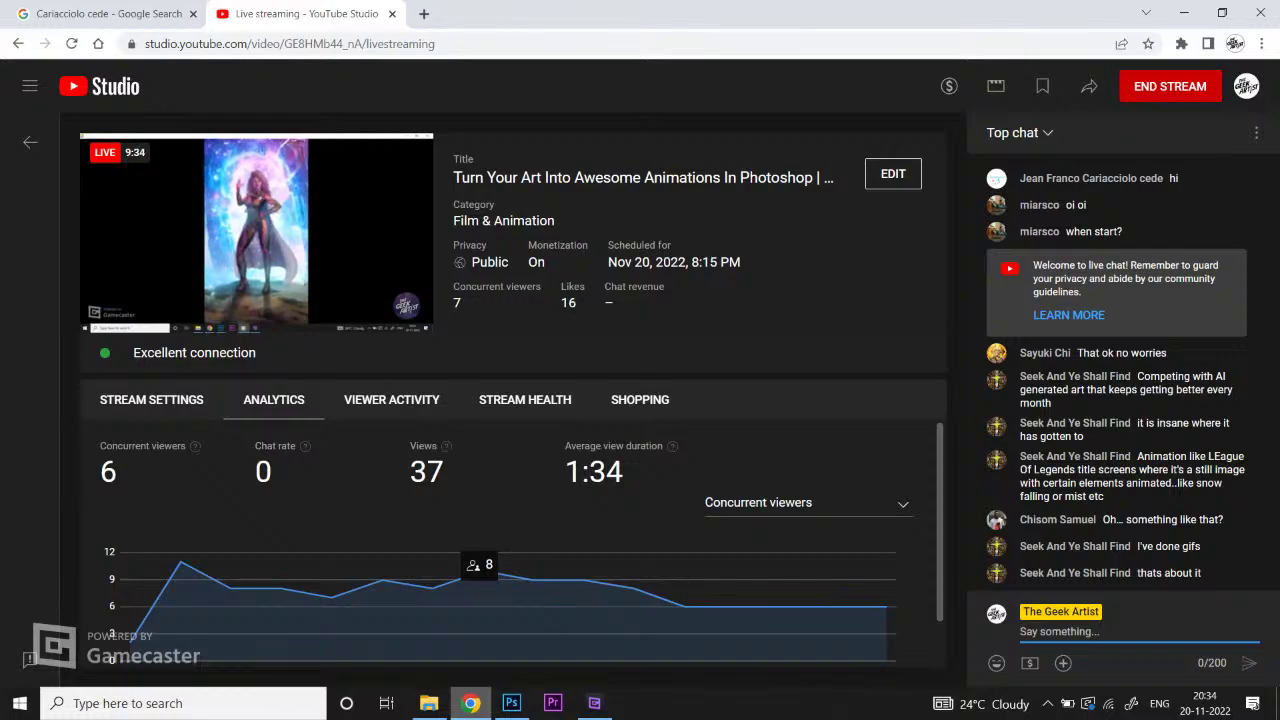
{"action": "key", "text": "alt+Tab"}
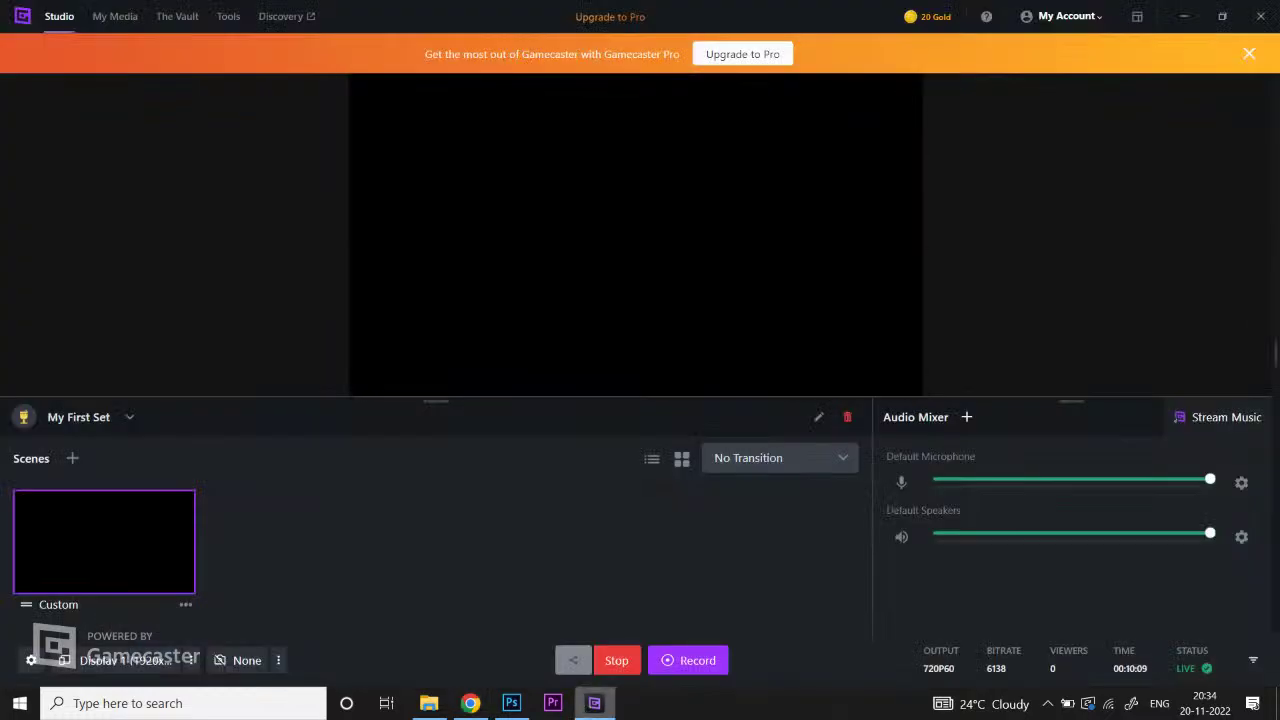
{"action": "key", "text": "alt+Tab"}
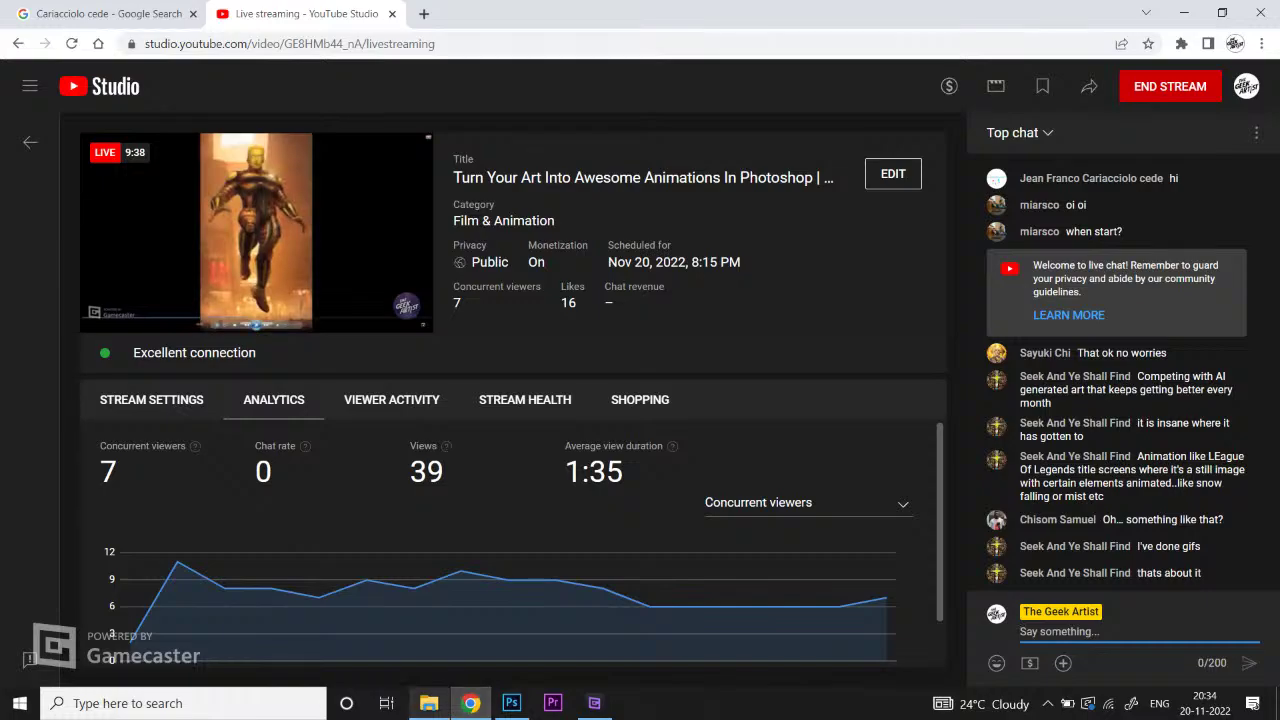
{"action": "left_click", "coordinate": [428, 703]}
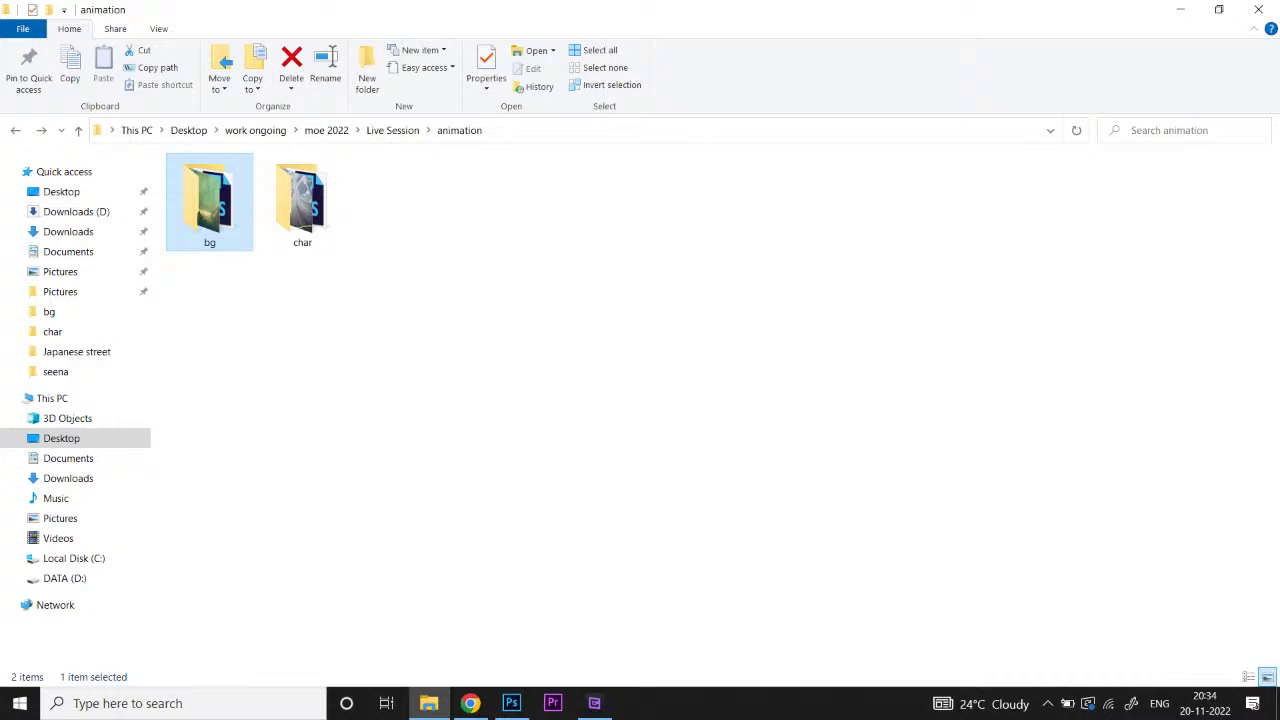
Step: Look into the bg folder, return to the animation folder and open the char folder
{"action": "key", "text": "Return"}
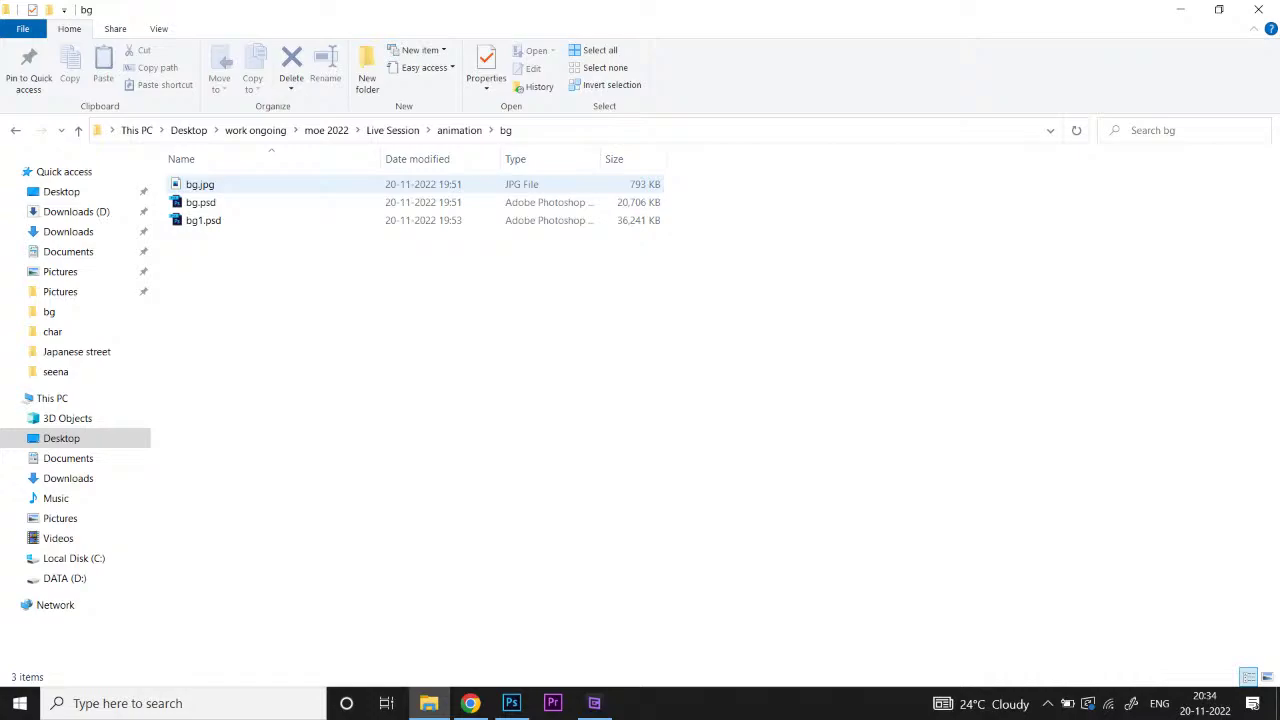
{"action": "key", "text": "ctrl+shift+2"}
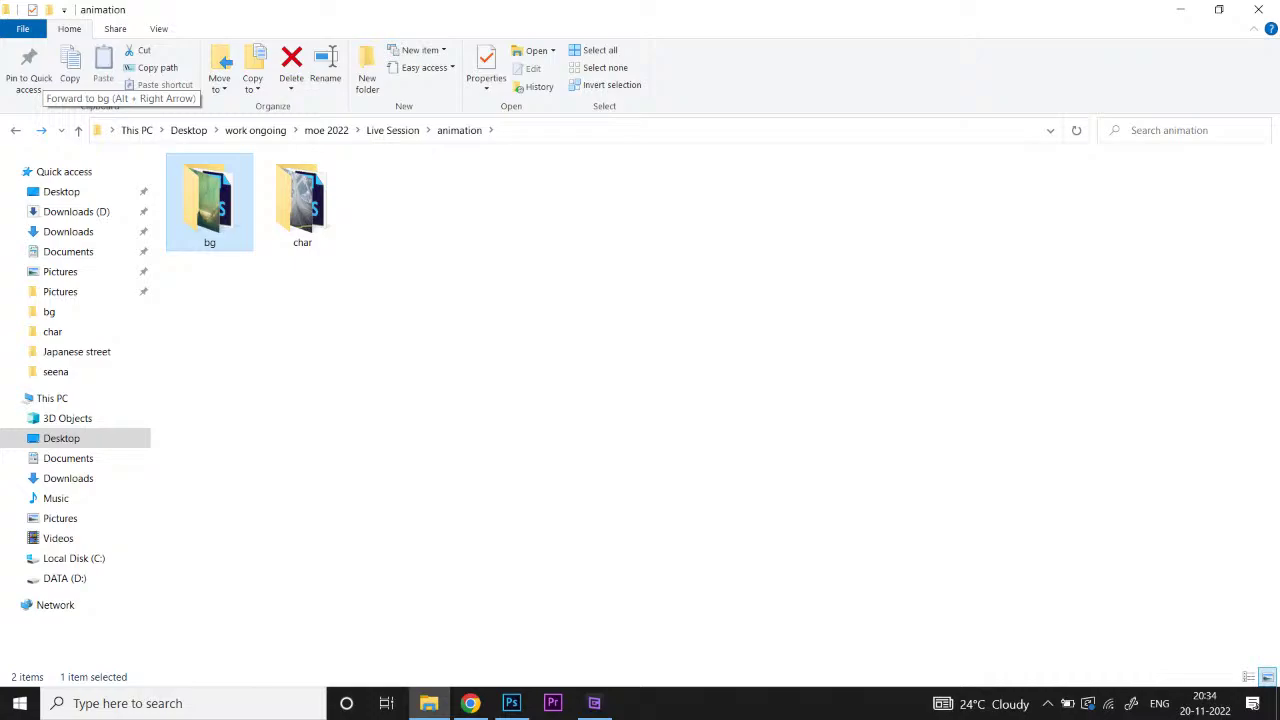
{"action": "double_click", "coordinate": [302, 200]}
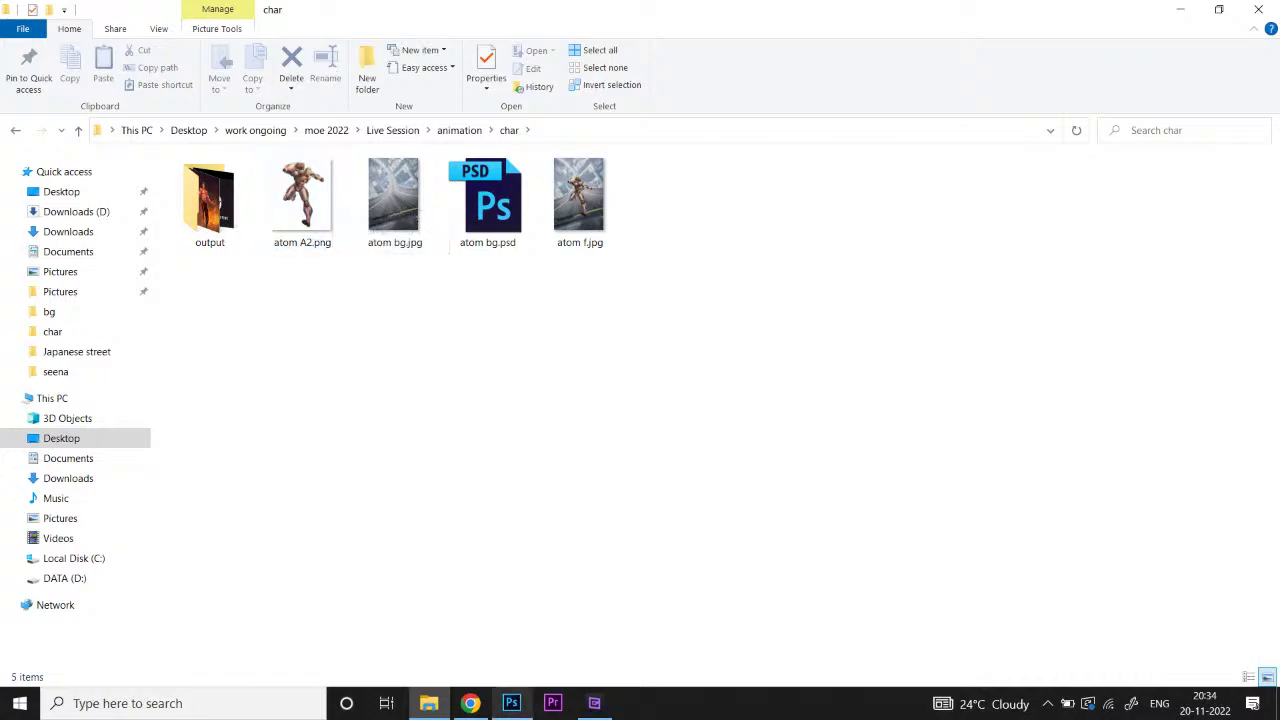
Step: Switch to Photoshop, hide Layer 28 copy 6 in bg1.psd and play the timeline animation
{"action": "left_click", "coordinate": [511, 703]}
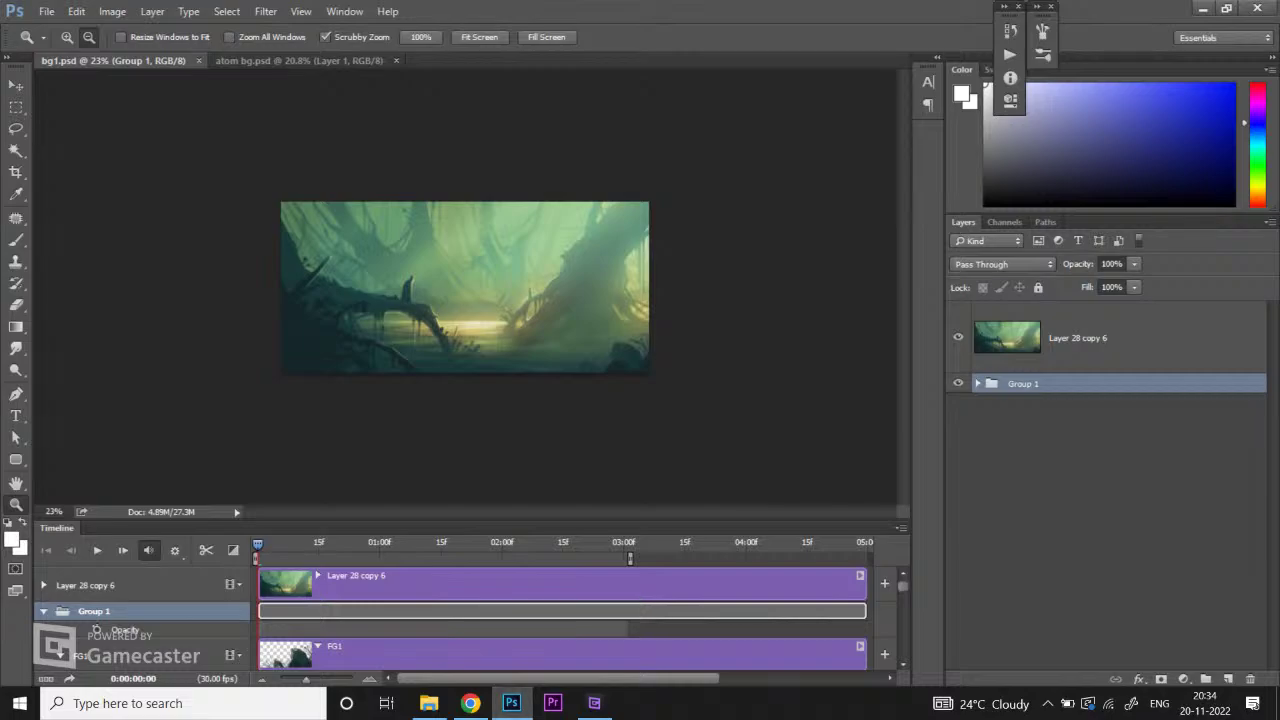
{"action": "scroll", "coordinate": [465, 288], "scroll_direction": "up", "scroll_amount": 3}
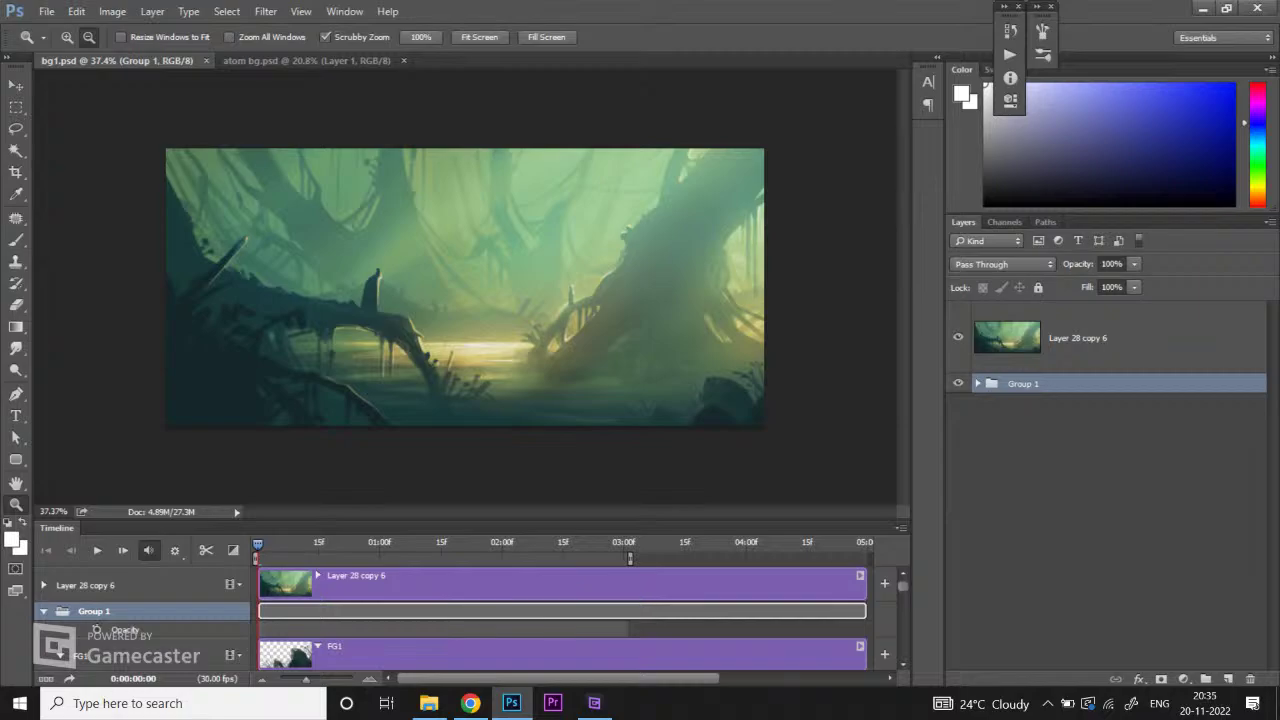
{"action": "left_click", "coordinate": [958, 338]}
{"action": "key", "text": "space"}
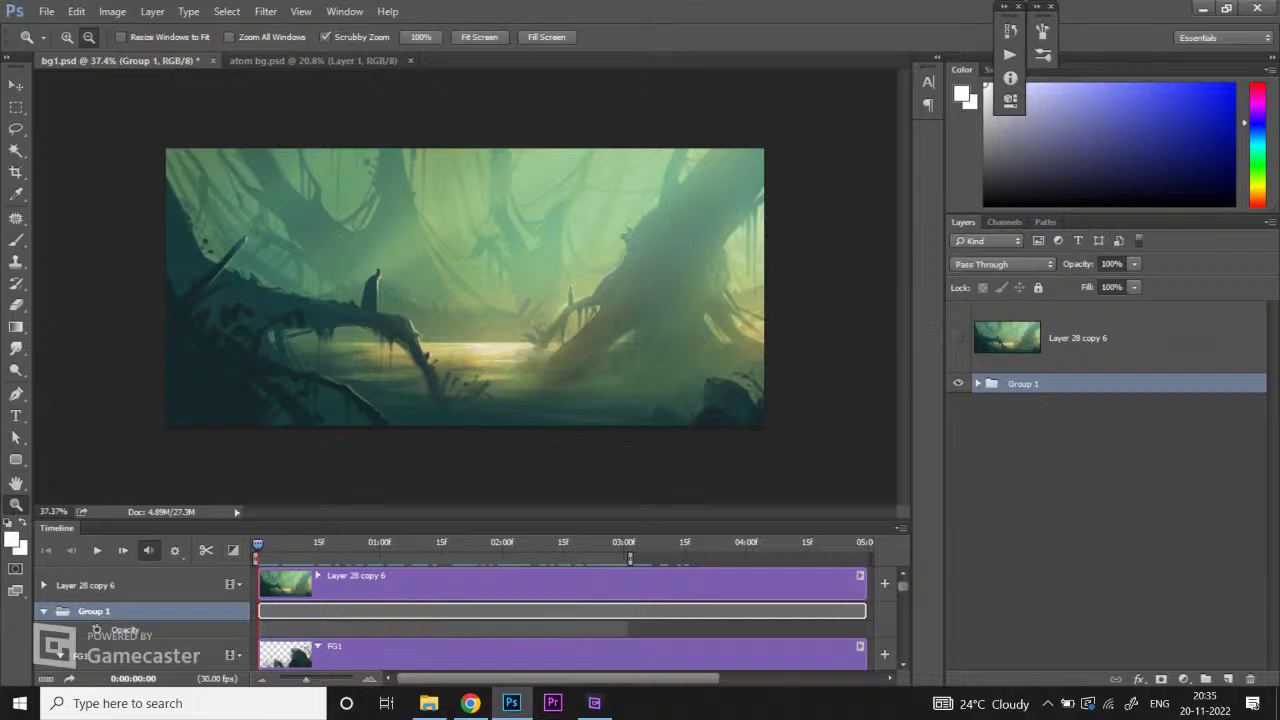
Step: Show the running character animation in atom bg.psd and close the document without saving
{"action": "left_click", "coordinate": [313, 60]}
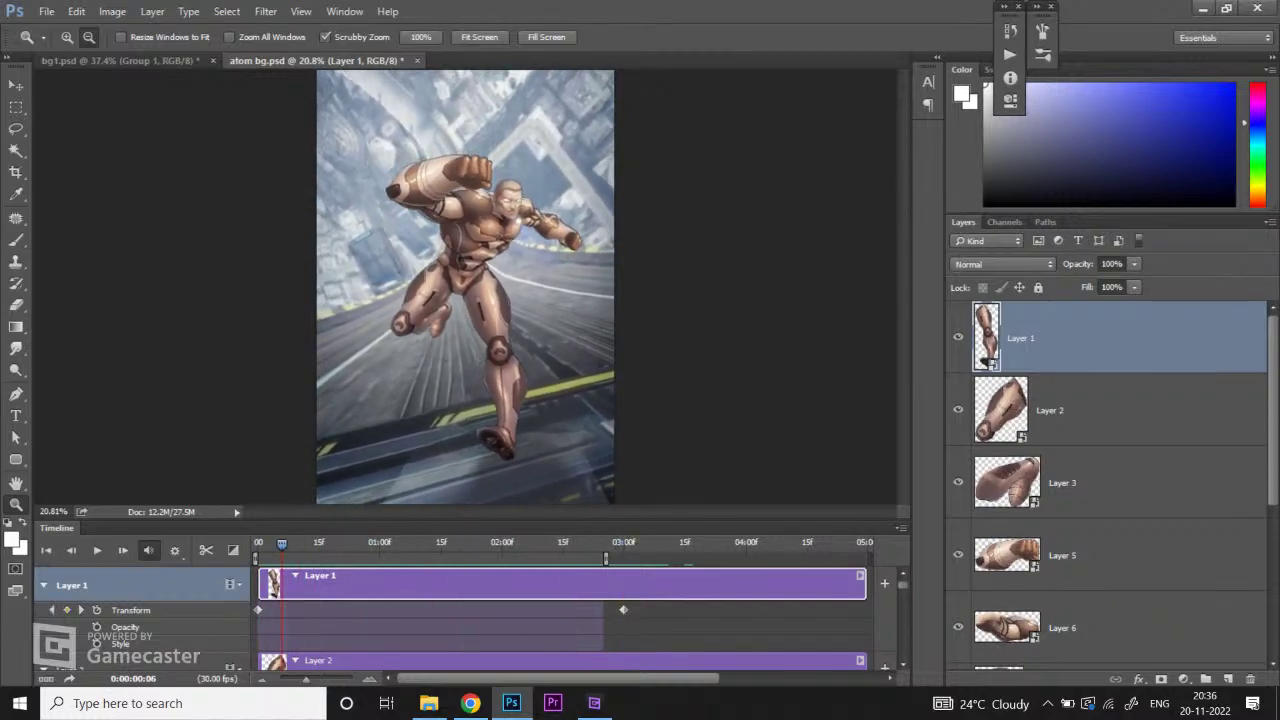
{"action": "left_click", "coordinate": [417, 60]}
{"action": "key", "text": "n"}
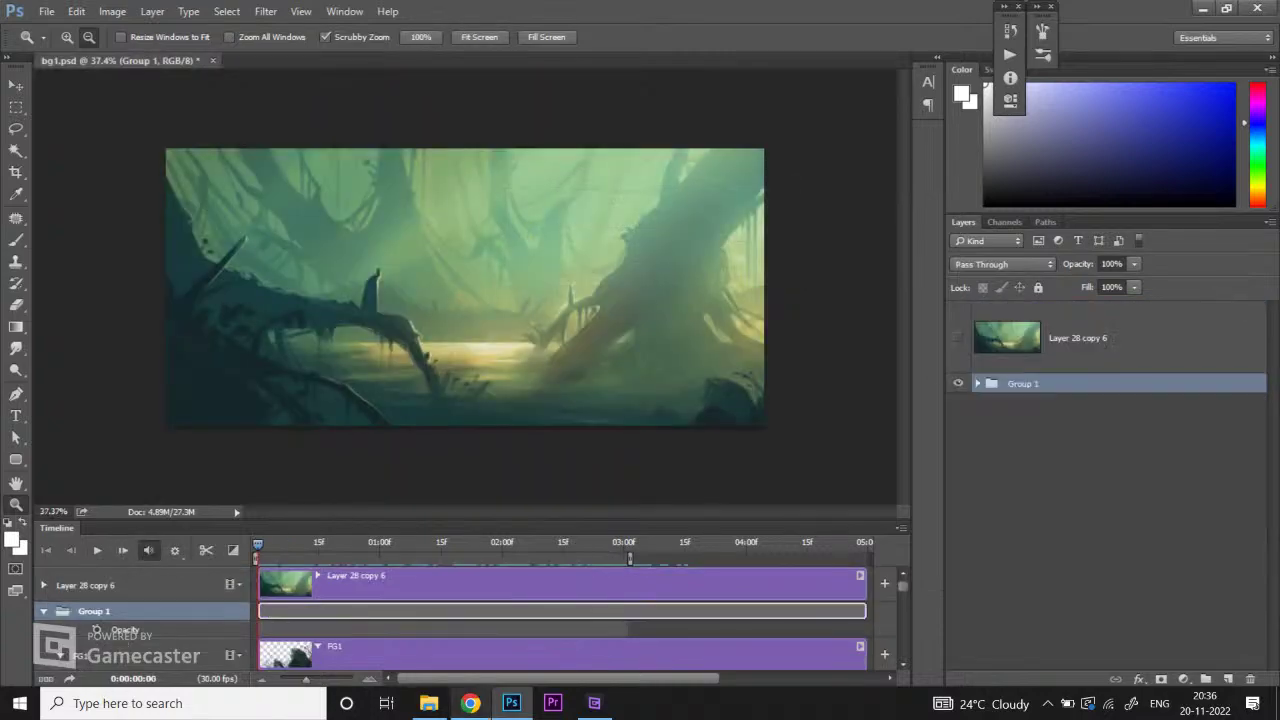
Step: Check the live chat in YouTube Studio, return to Photoshop and close bg1.psd without saving
{"action": "left_click", "coordinate": [470, 703]}
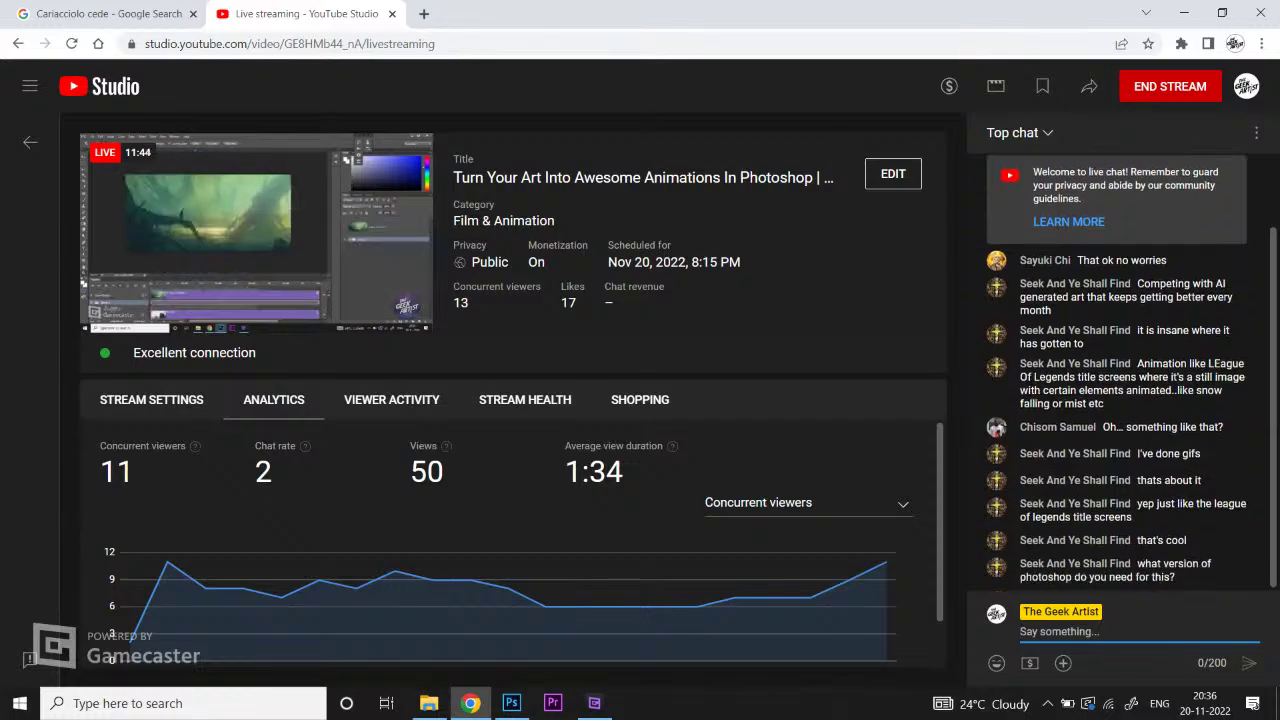
{"action": "left_click", "coordinate": [511, 703]}
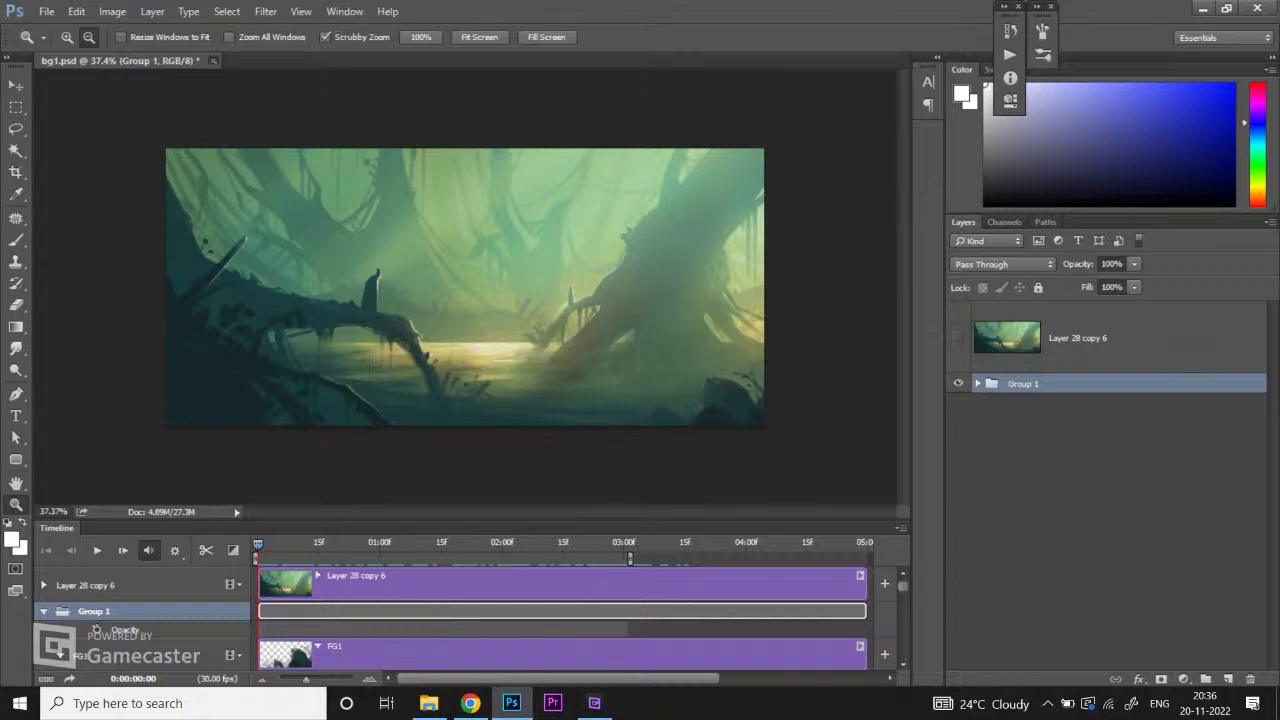
{"action": "left_click", "coordinate": [212, 60]}
{"action": "left_click", "coordinate": [654, 269]}
Step: Open bg.psd from the bg folder inside animation and close the Timeline panel
{"action": "left_click", "coordinate": [428, 703]}
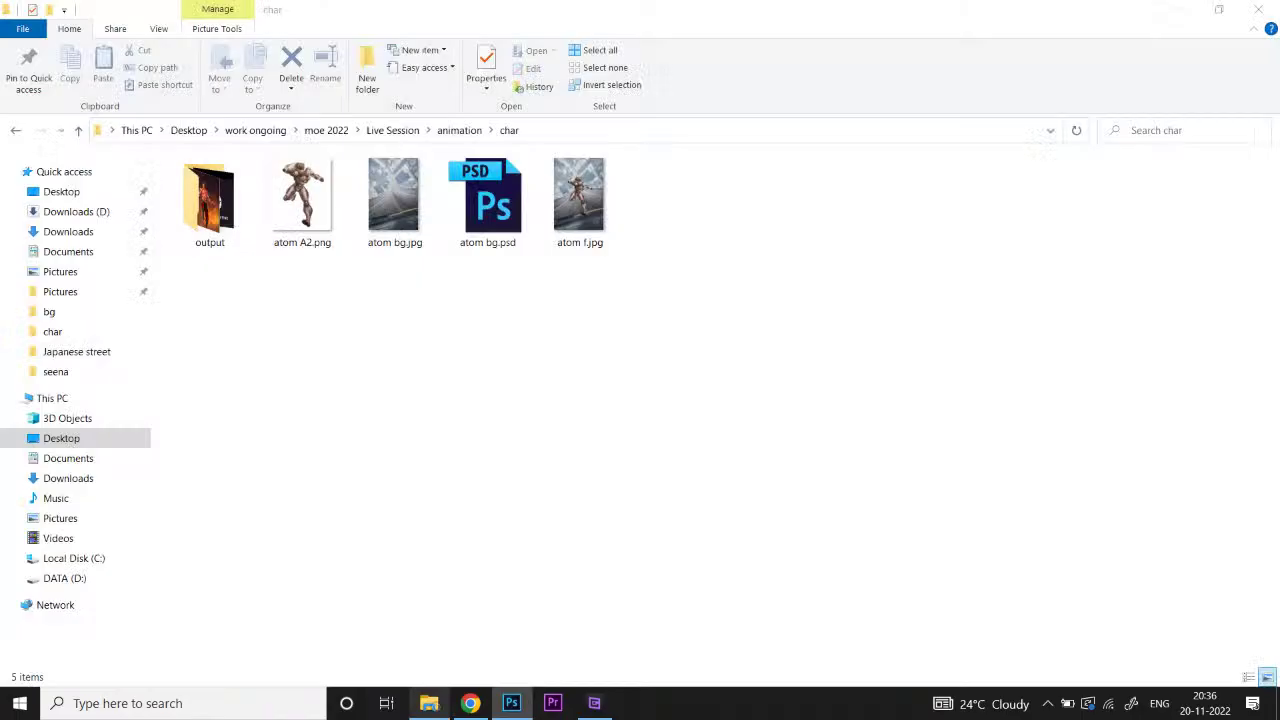
{"action": "left_click", "coordinate": [459, 130]}
{"action": "double_click", "coordinate": [209, 200]}
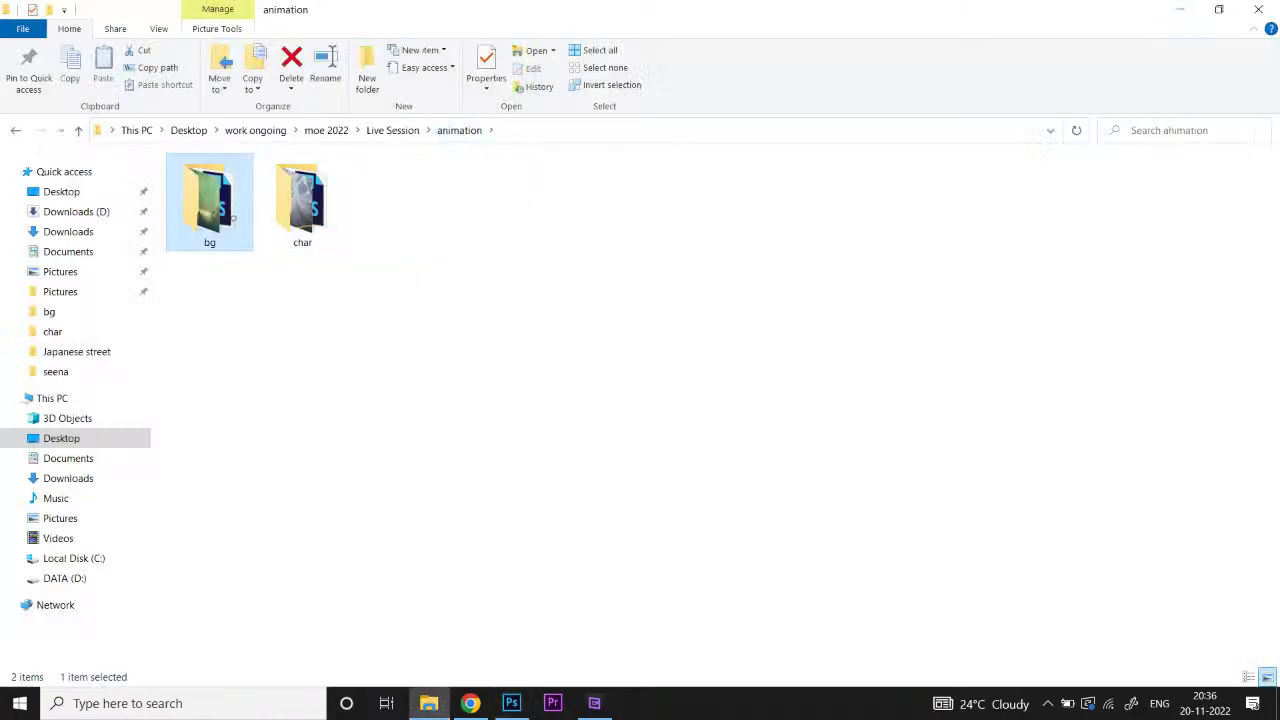
{"action": "double_click", "coordinate": [200, 202]}
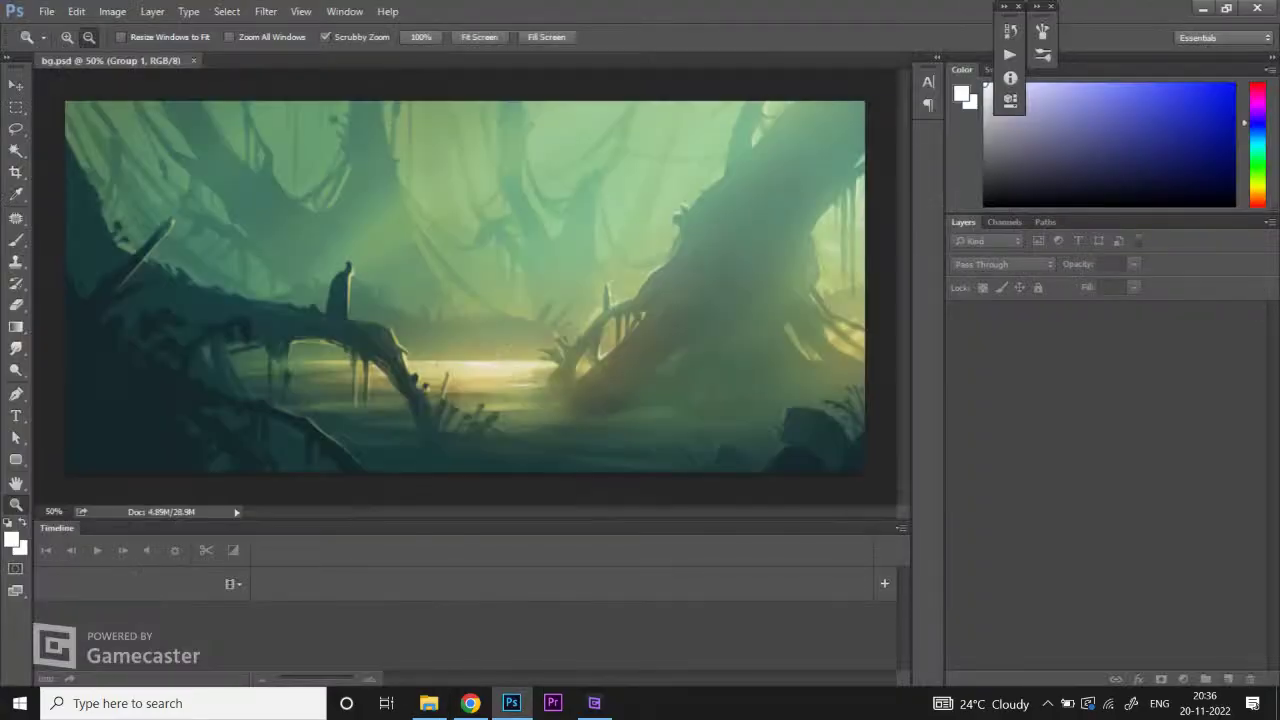
{"action": "left_click", "coordinate": [901, 527]}
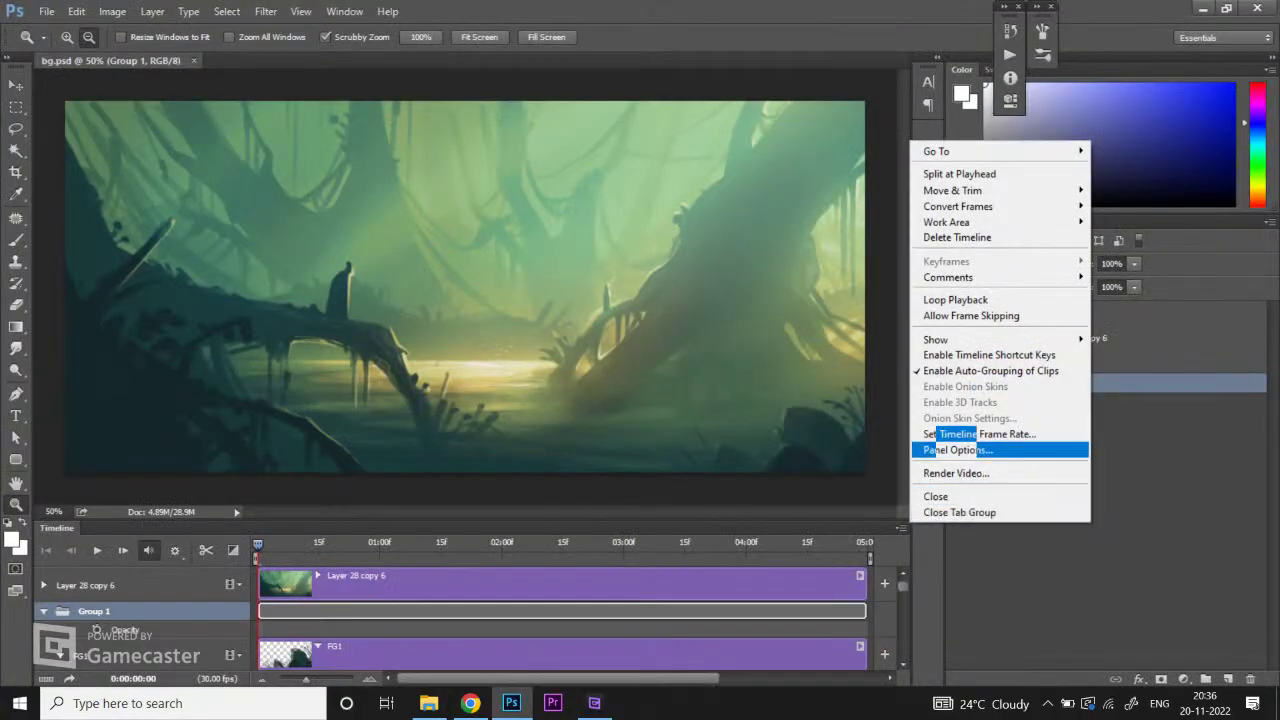
{"action": "left_click", "coordinate": [955, 497]}
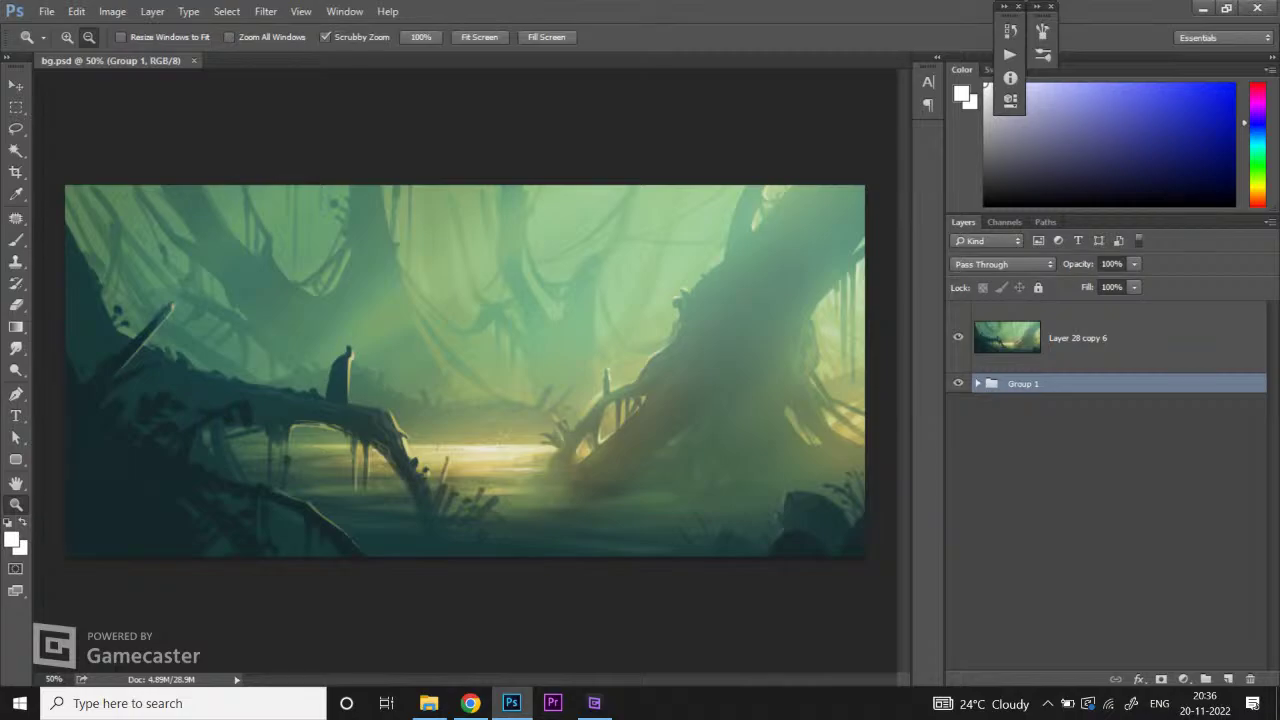
Step: Expand Group 1 and hide Layer 28 copy 6 above it
{"action": "key", "text": "ctrl+minus"}
{"action": "key", "text": "ctrl+minus"}
{"action": "key", "text": "ctrl+plus"}
{"action": "key", "text": "ctrl+plus"}
{"action": "left_click", "coordinate": [958, 337]}
{"action": "left_click", "coordinate": [958, 337]}
{"action": "left_click", "coordinate": [978, 383]}
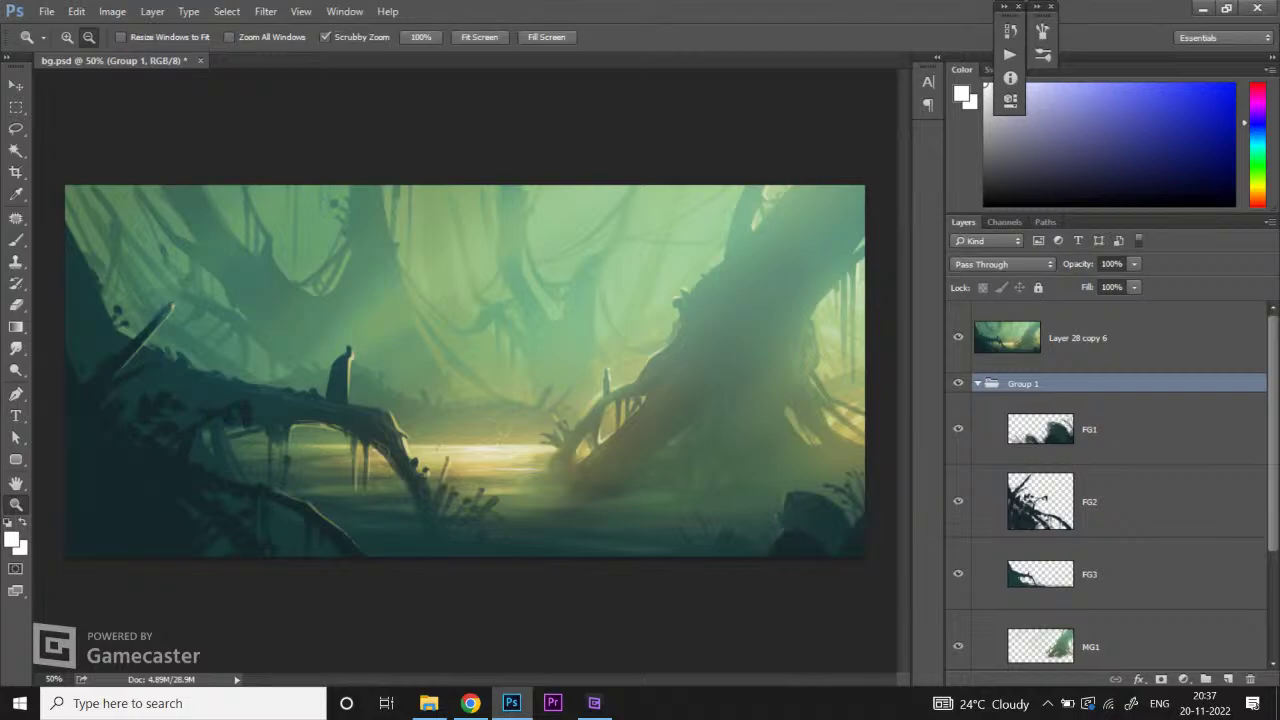
{"action": "key", "text": "v"}
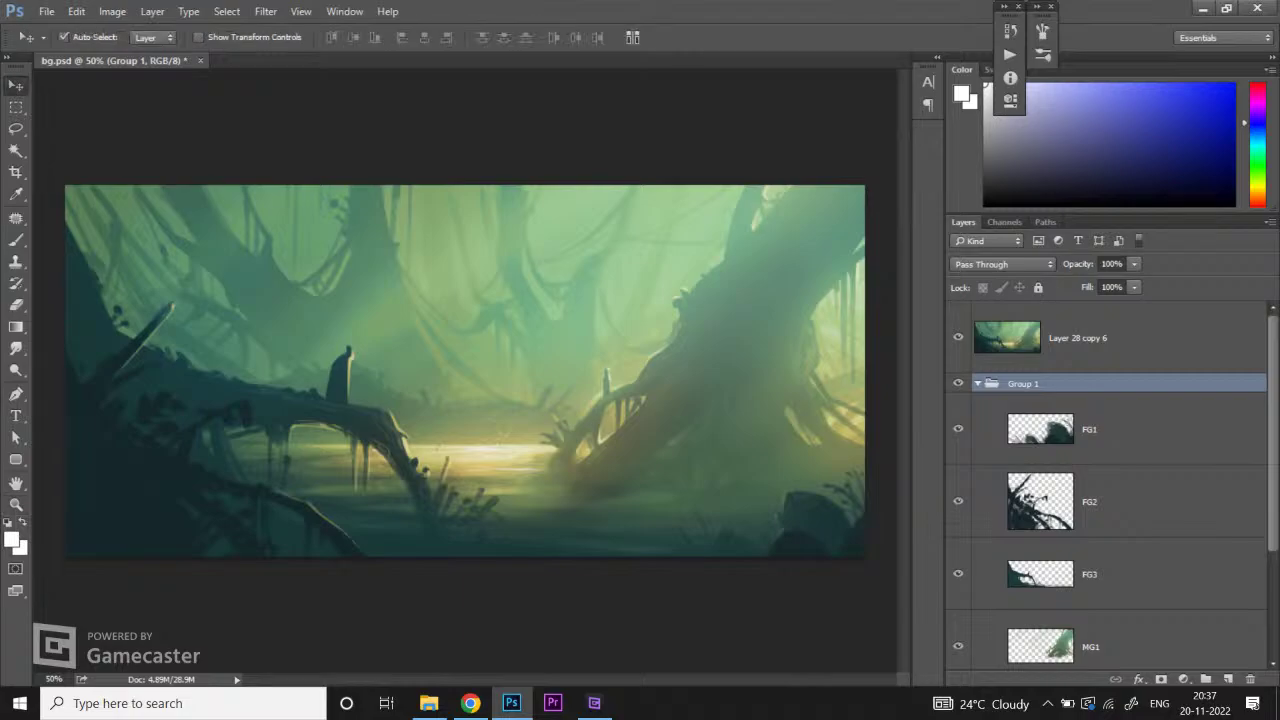
{"action": "left_click", "coordinate": [1100, 338]}
{"action": "left_click", "coordinate": [958, 338]}
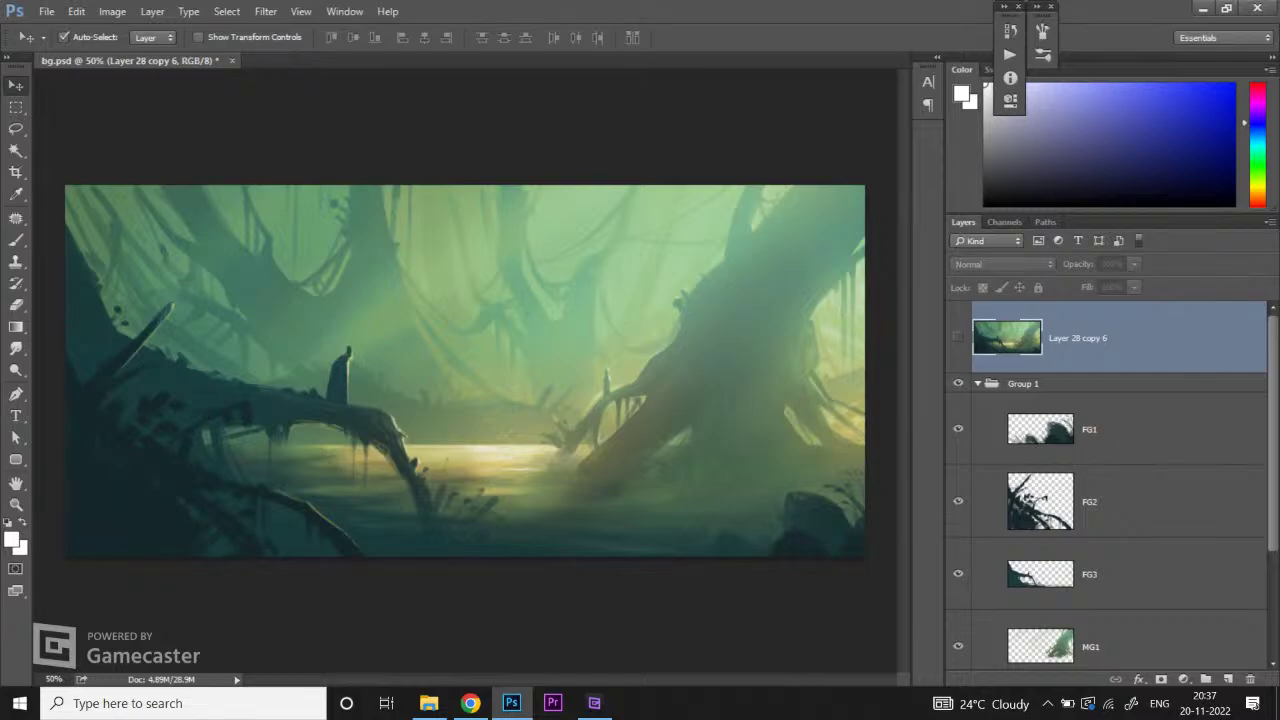
Step: Select layer FG2 and toggle its visibility several times to examine which foreground parts it holds
{"action": "left_click", "coordinate": [1150, 501]}
{"action": "key", "text": "ctrl+comma"}
{"action": "key", "text": "ctrl+comma"}
{"action": "key", "text": "ctrl+comma"}
{"action": "key", "text": "ctrl+comma"}
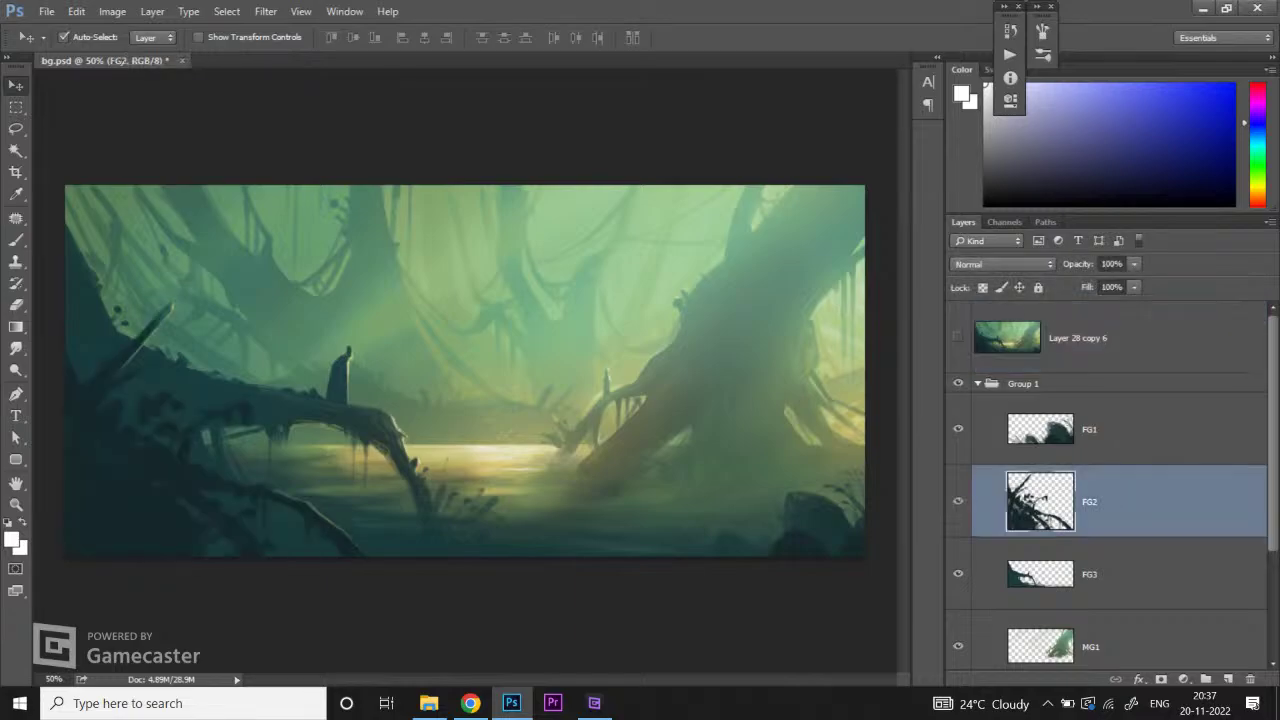
{"action": "key", "text": "ctrl+comma"}
{"action": "key", "text": "ctrl+comma"}
Step: Toggle the visibility of MG2, MG1 and BG1 to examine the separated midground and background artwork
{"action": "scroll", "coordinate": [1110, 480], "scroll_direction": "down", "scroll_amount": 2}
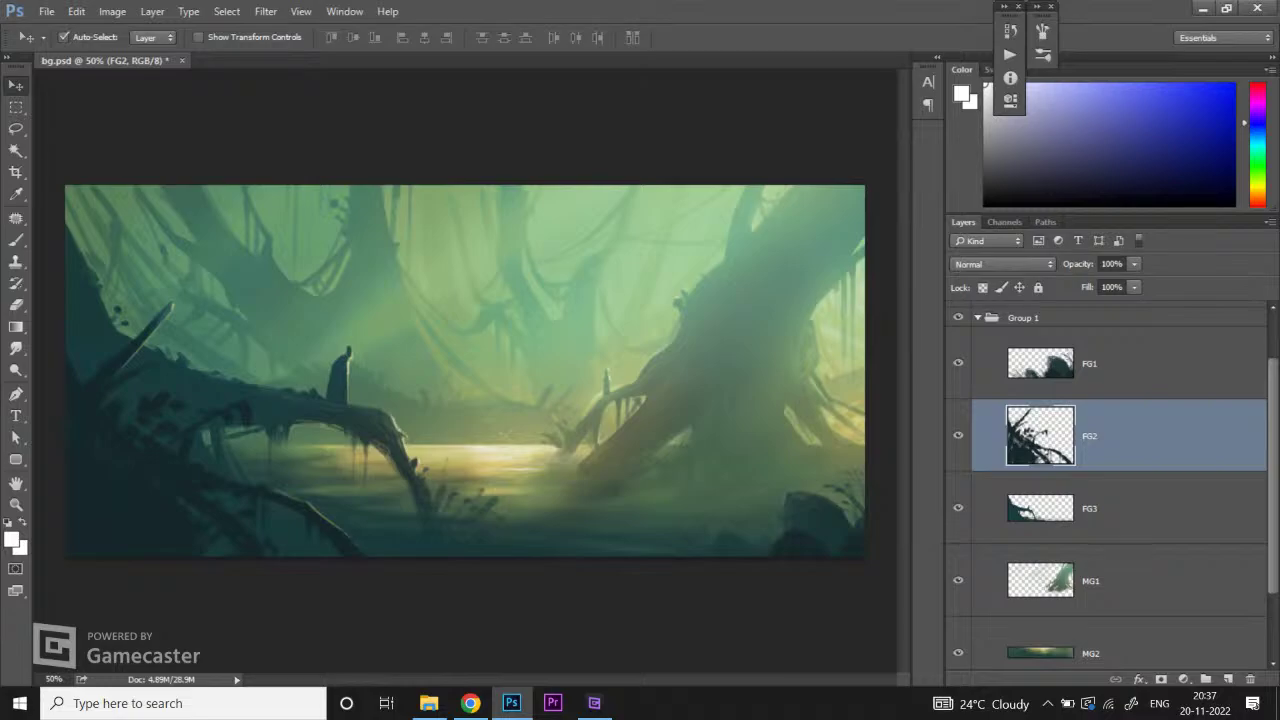
{"action": "scroll", "coordinate": [1110, 480], "scroll_direction": "down", "scroll_amount": 2}
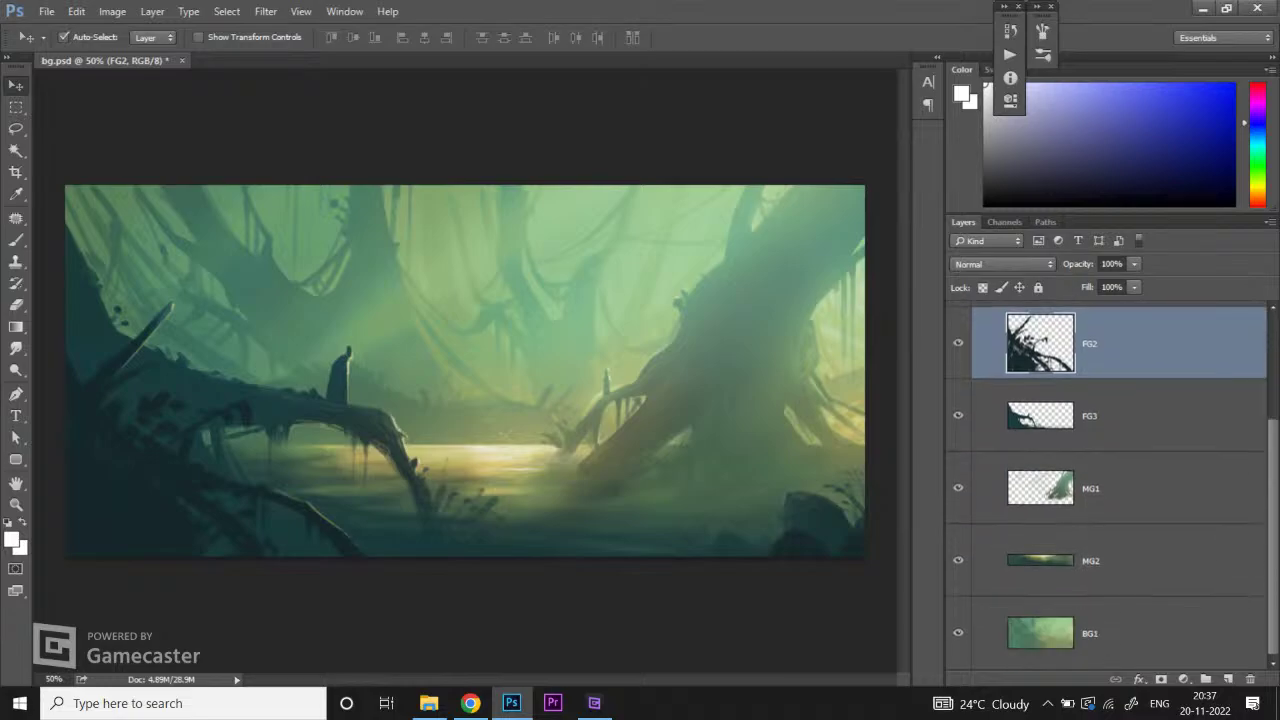
{"action": "left_click", "coordinate": [958, 560]}
{"action": "left_click", "coordinate": [958, 560]}
{"action": "left_click", "coordinate": [958, 560]}
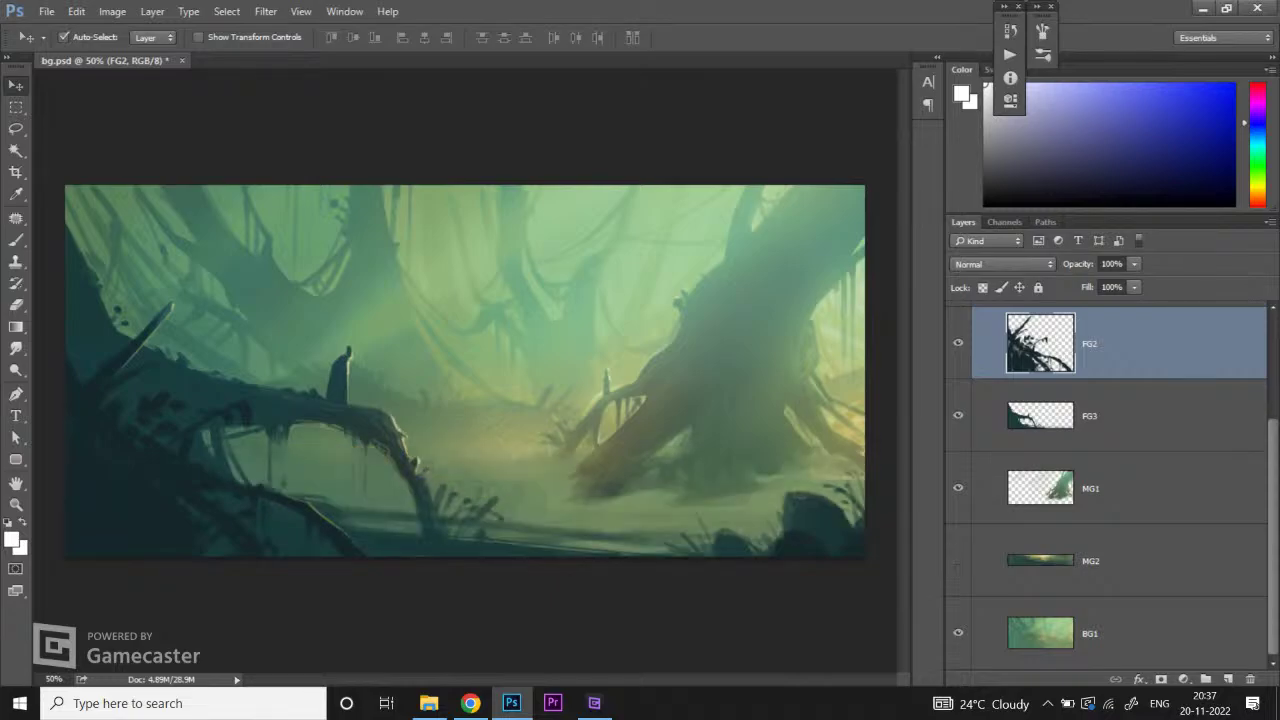
{"action": "left_click", "coordinate": [958, 560]}
{"action": "left_click", "coordinate": [958, 488]}
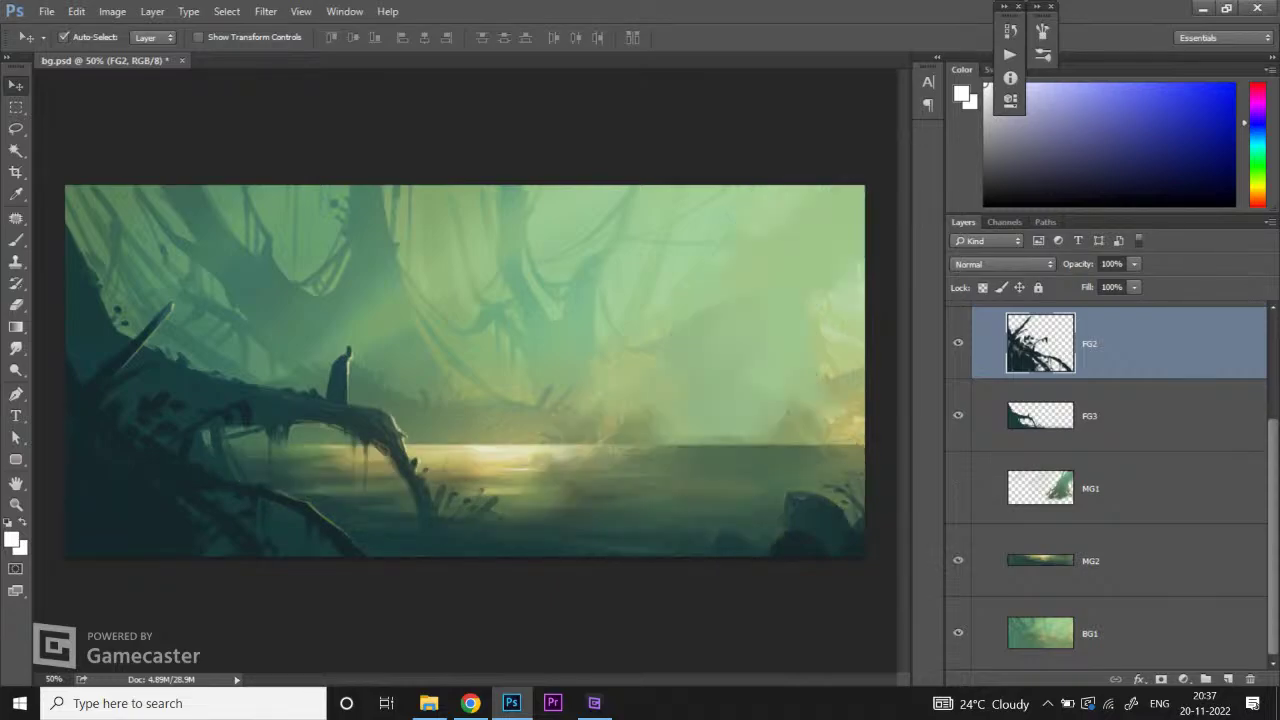
{"action": "left_click", "coordinate": [958, 488]}
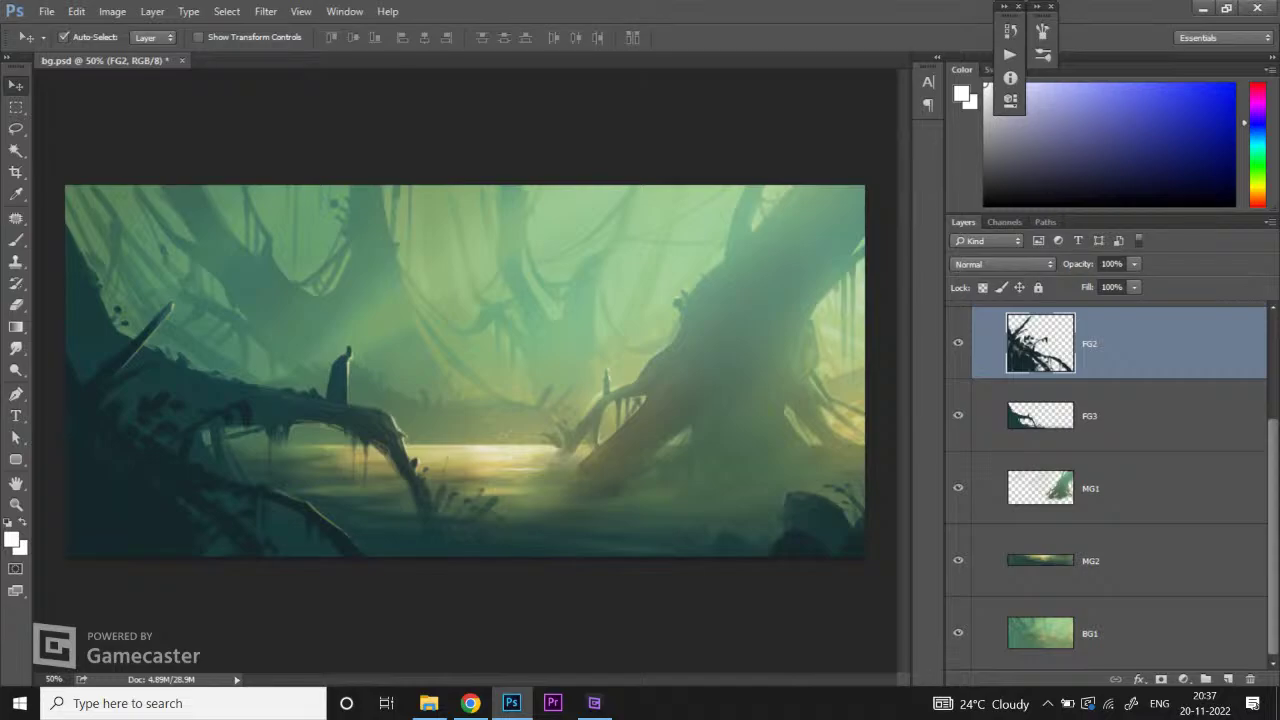
{"action": "left_click", "coordinate": [958, 632]}
{"action": "left_click", "coordinate": [958, 632]}
{"action": "left_click", "coordinate": [958, 632]}
{"action": "left_click", "coordinate": [958, 632]}
{"action": "scroll", "coordinate": [1110, 480], "scroll_direction": "up", "scroll_amount": 3}
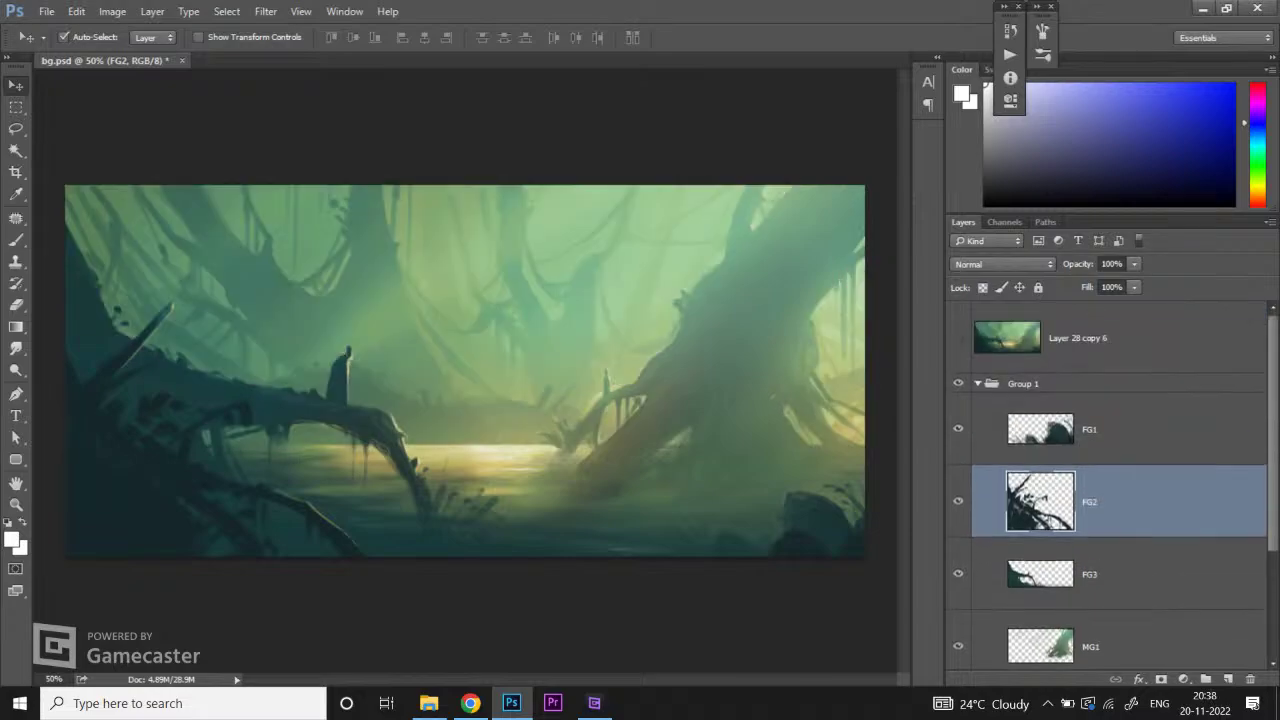
Step: Select layer FG1, check the live chat in YouTube Studio and return to Photoshop
{"action": "left_click", "coordinate": [1150, 429]}
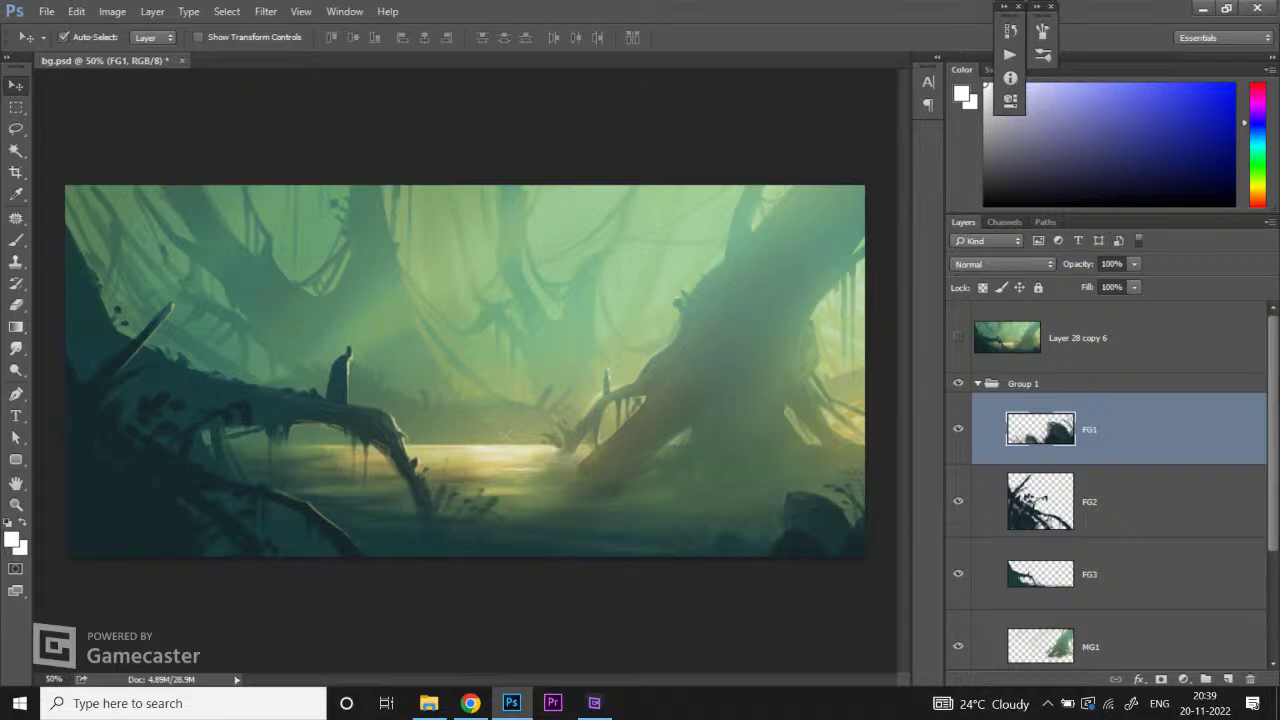
{"action": "left_click", "coordinate": [470, 703]}
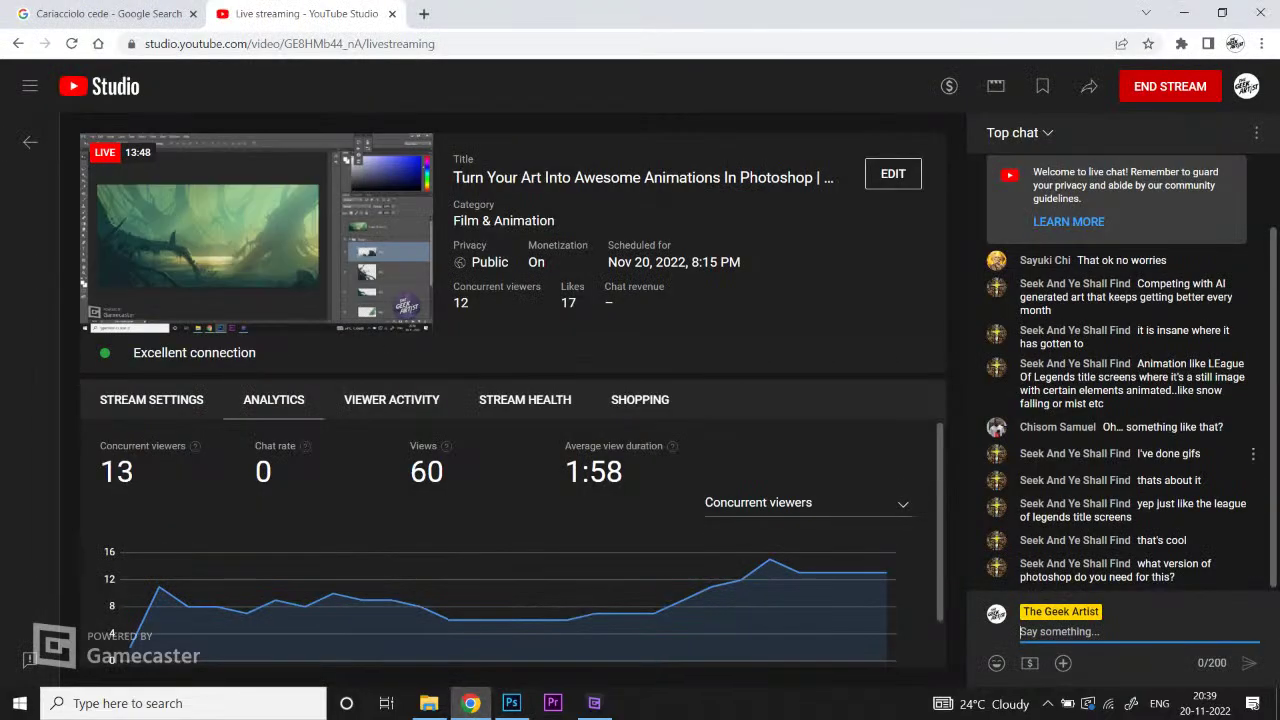
{"action": "left_click", "coordinate": [511, 703]}
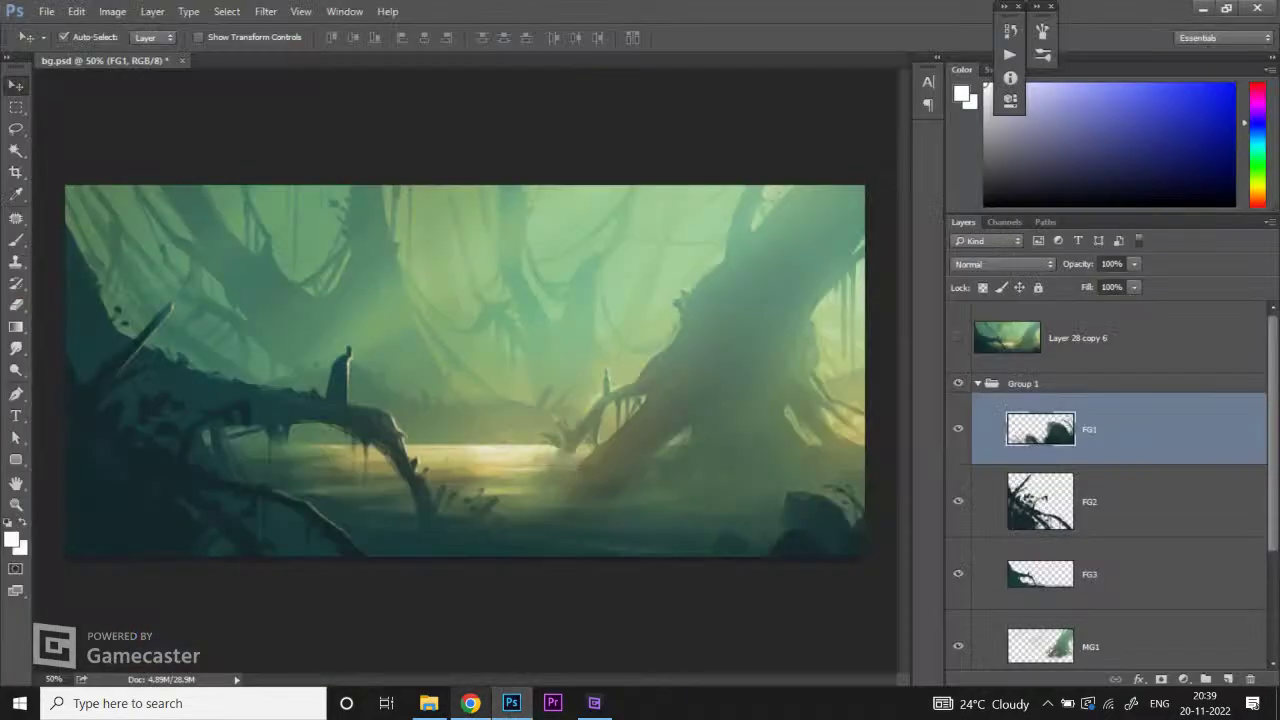
{"action": "left_click", "coordinate": [470, 703]}
{"action": "key", "text": "alt+Tab"}
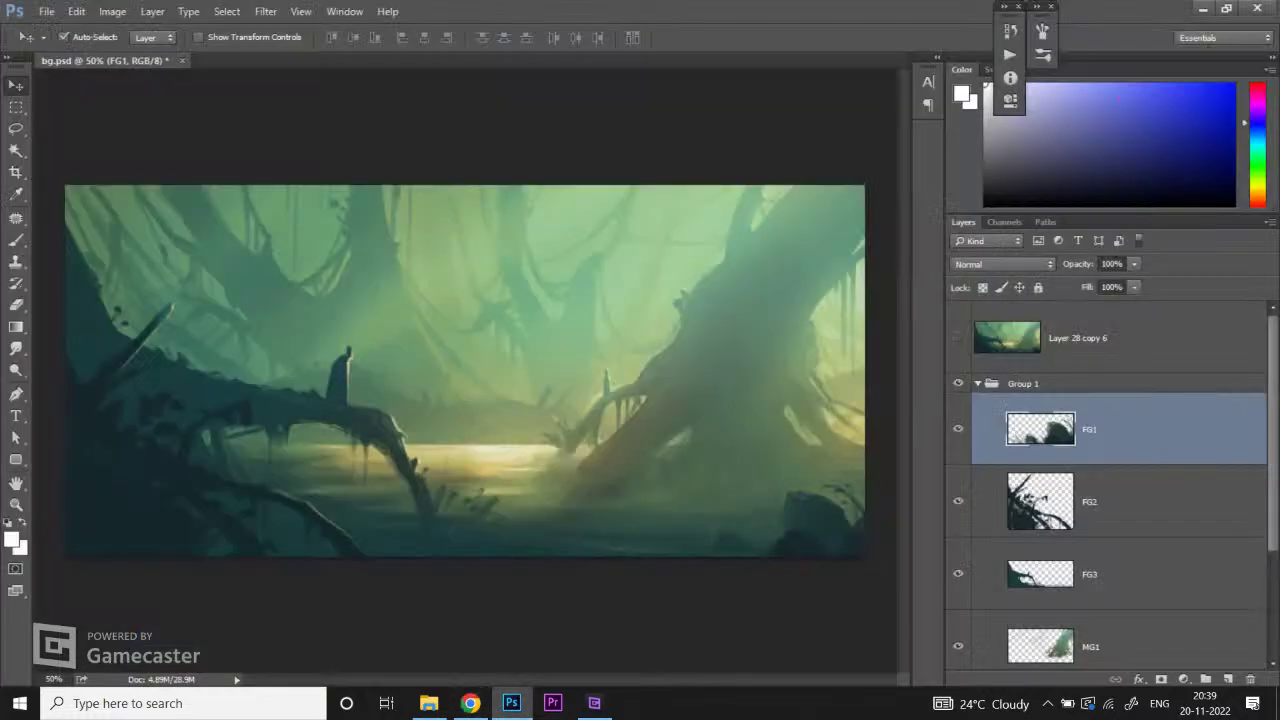
Step: Toggle FG1 and FG2 off and on to compare the two nearest foreground layers
{"action": "left_click", "coordinate": [958, 429]}
{"action": "left_click", "coordinate": [958, 429]}
{"action": "left_click", "coordinate": [958, 429]}
{"action": "left_click", "coordinate": [958, 429]}
{"action": "left_click", "coordinate": [958, 501]}
{"action": "left_click", "coordinate": [958, 501]}
{"action": "left_click", "coordinate": [958, 429]}
{"action": "left_click", "coordinate": [958, 429]}
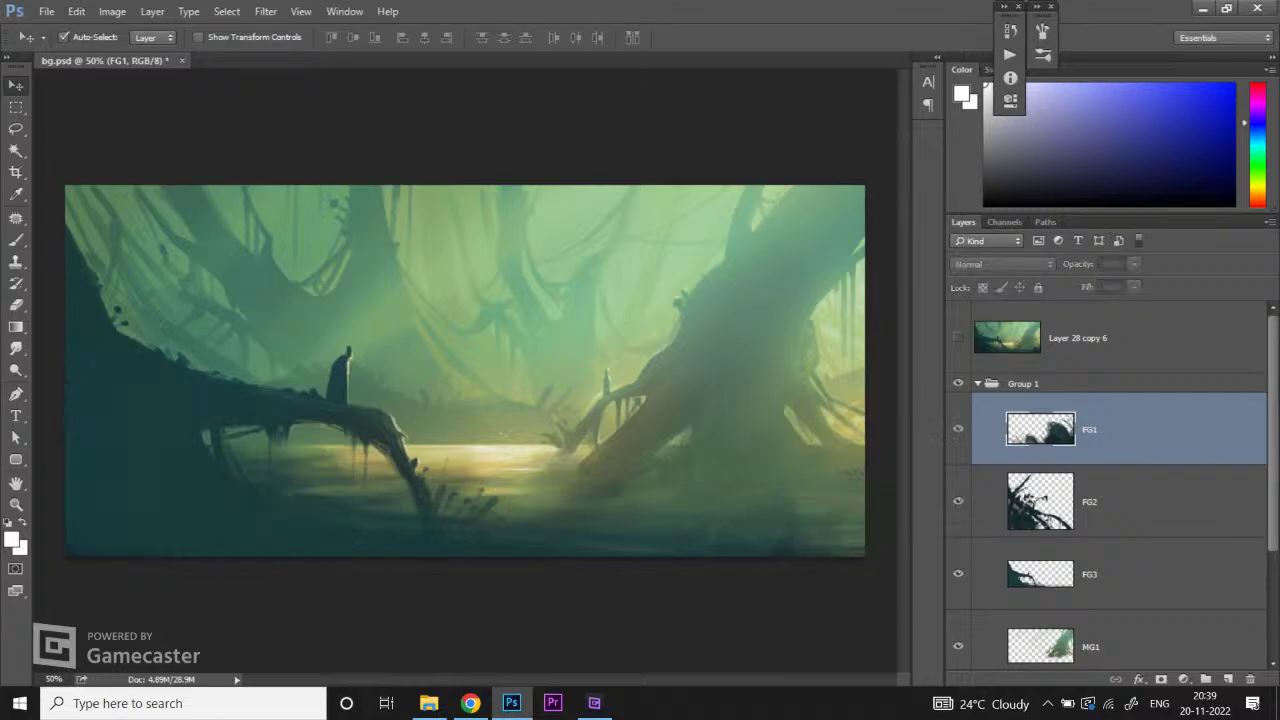
Step: Toggle layer FG3 off and on repeatedly to examine the foreground artwork it contains
{"action": "scroll", "coordinate": [1110, 480], "scroll_direction": "down", "scroll_amount": 2}
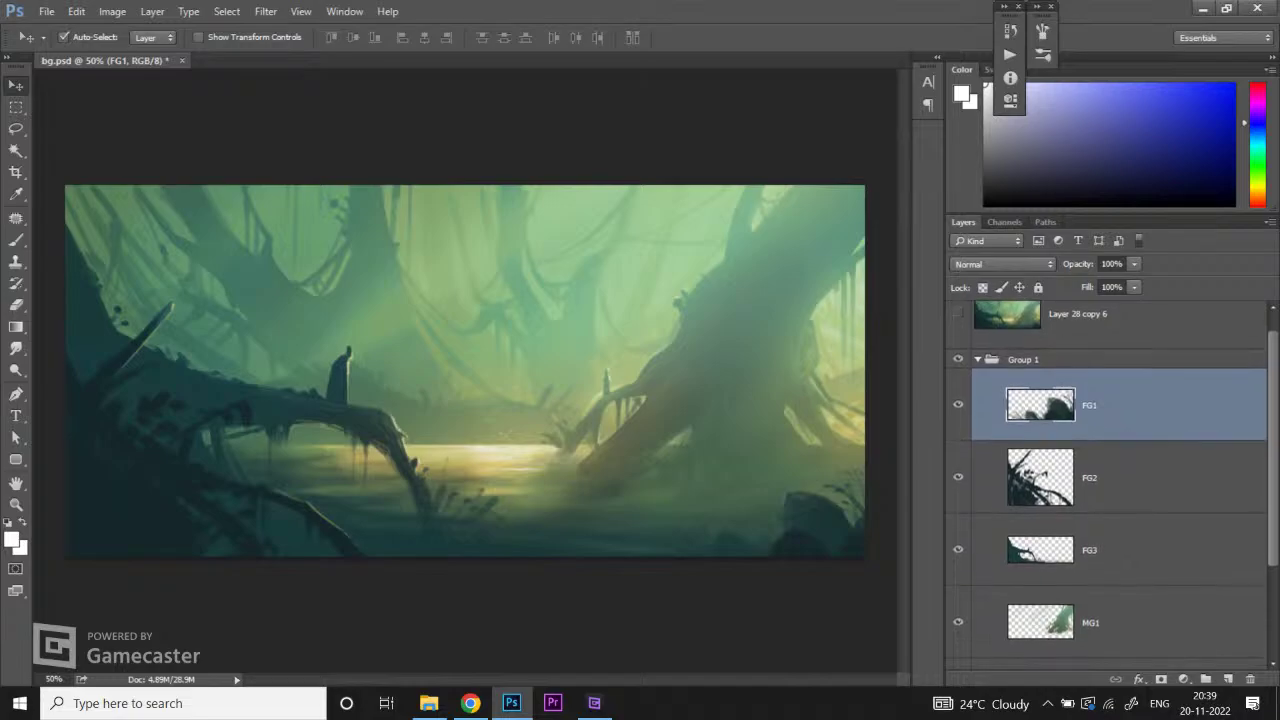
{"action": "left_click", "coordinate": [958, 480]}
{"action": "left_click", "coordinate": [958, 480]}
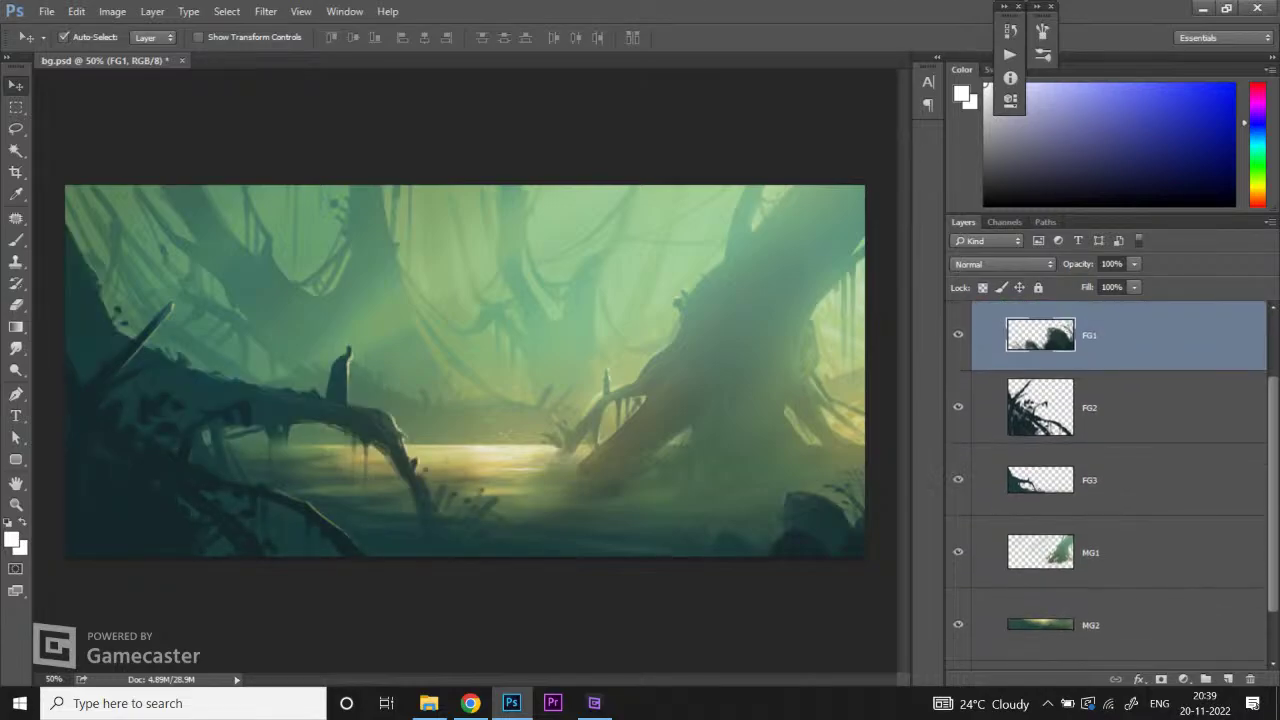
{"action": "left_click", "coordinate": [958, 480]}
{"action": "left_click", "coordinate": [958, 480]}
{"action": "left_click", "coordinate": [958, 480]}
{"action": "left_click", "coordinate": [958, 480]}
{"action": "left_click", "coordinate": [958, 480]}
{"action": "left_click", "coordinate": [958, 480]}
Step: Toggle MG1, MG2 and BG1 off and on in turn to review the remaining depth layers
{"action": "scroll", "coordinate": [958, 480], "scroll_direction": "down", "scroll_amount": 1}
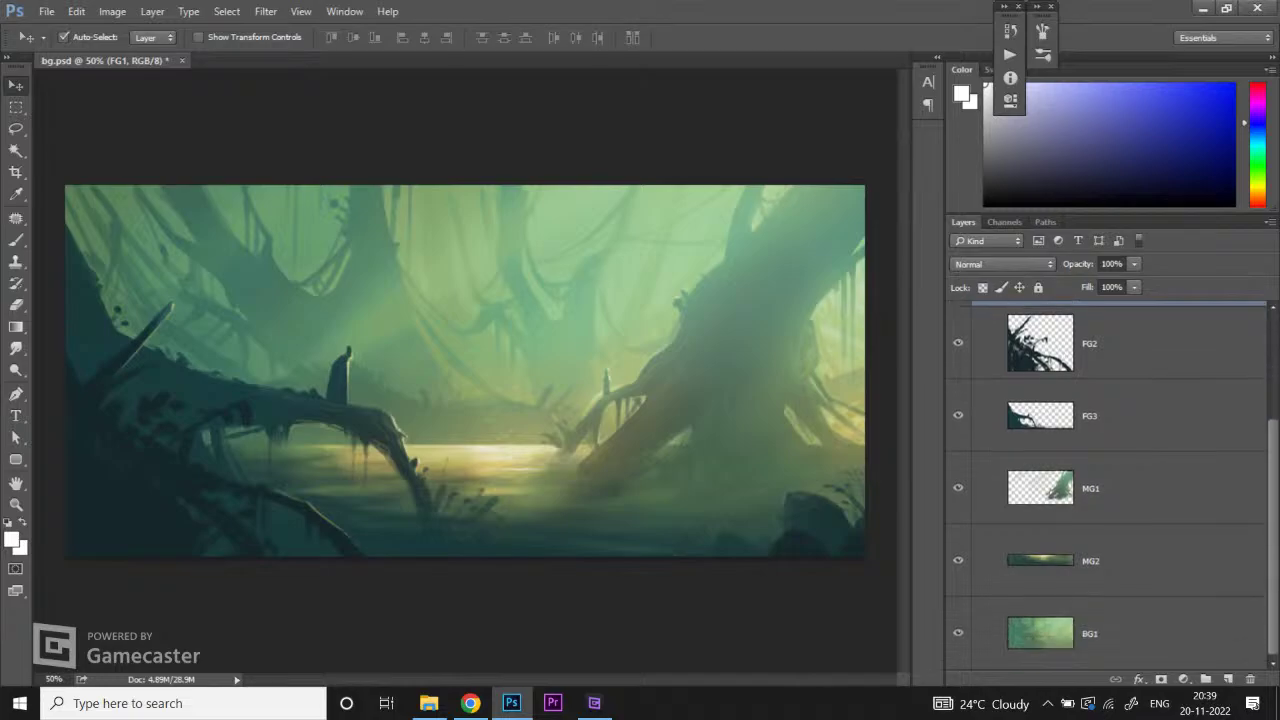
{"action": "left_click", "coordinate": [958, 488]}
{"action": "left_click", "coordinate": [958, 488]}
{"action": "left_click", "coordinate": [958, 560]}
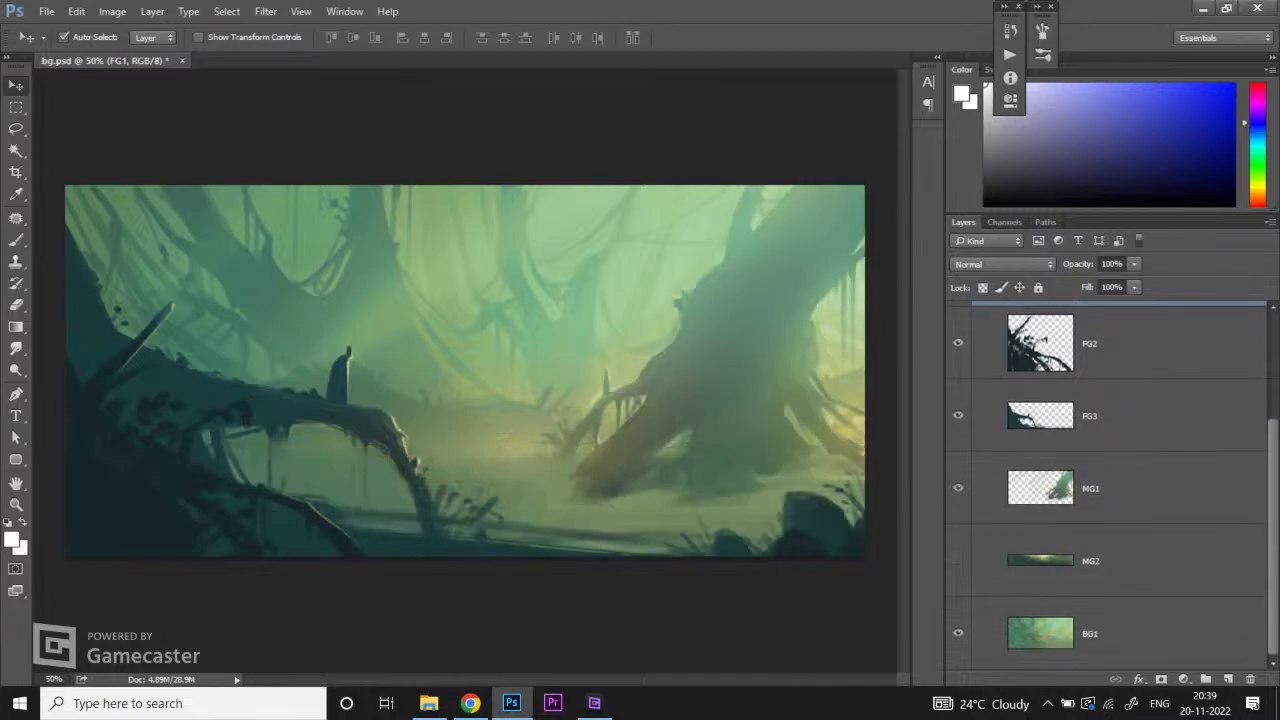
{"action": "left_click", "coordinate": [958, 560]}
{"action": "left_click", "coordinate": [958, 560]}
{"action": "left_click", "coordinate": [958, 560]}
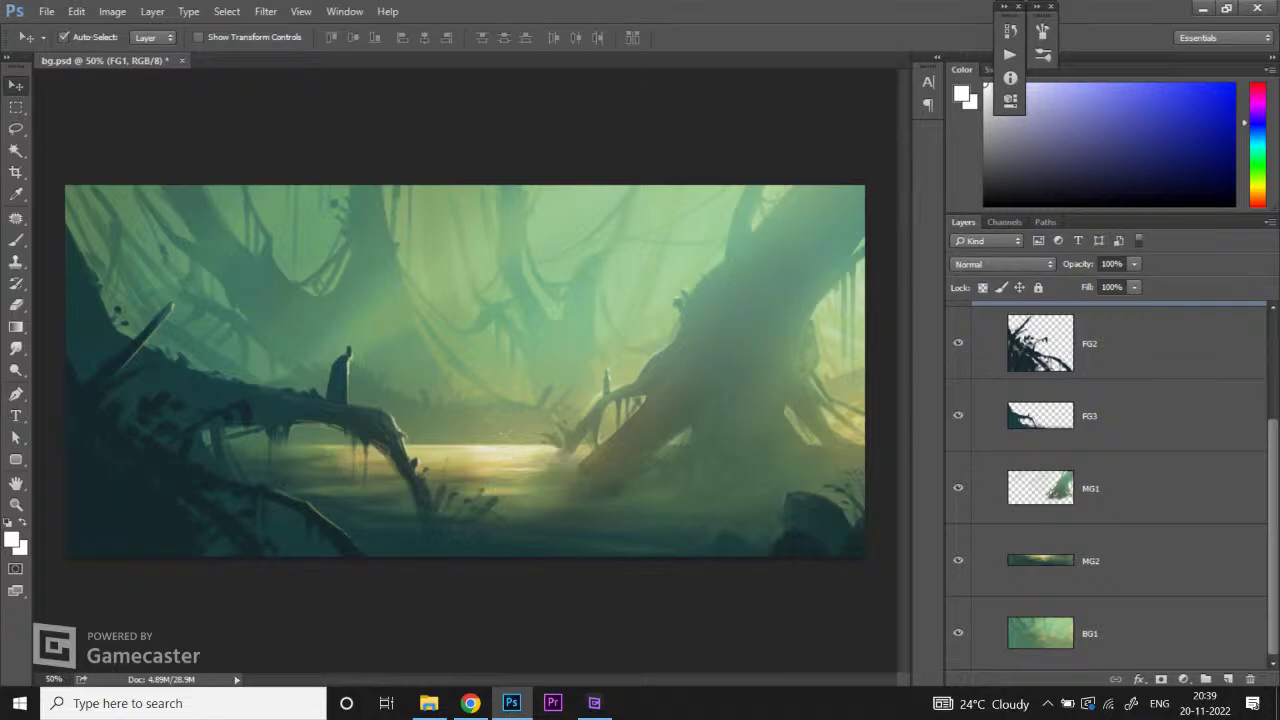
{"action": "left_click", "coordinate": [958, 632]}
{"action": "left_click", "coordinate": [958, 632]}
Step: Select FG1, FG2, MG1 and BG1 one after another to review the foreground, midground and background naming
{"action": "left_click", "coordinate": [1120, 343]}
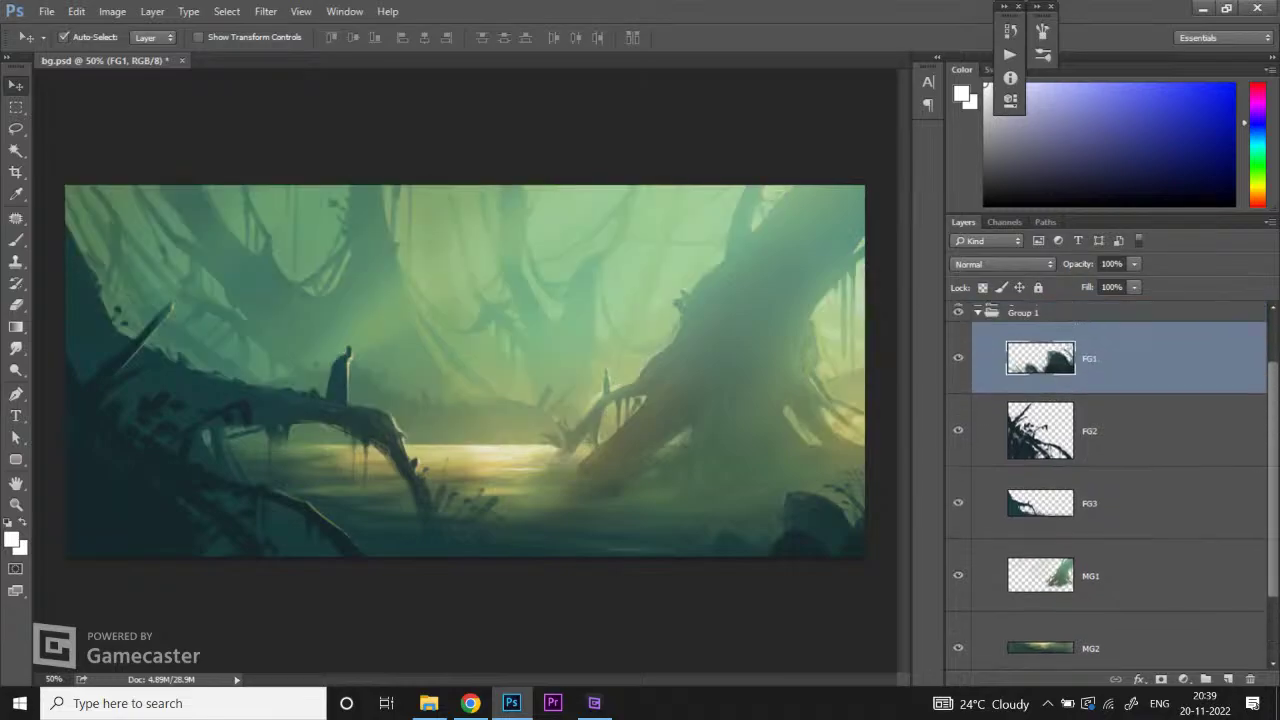
{"action": "scroll", "coordinate": [1110, 480], "scroll_direction": "up", "scroll_amount": 3}
{"action": "left_click", "coordinate": [1120, 429]}
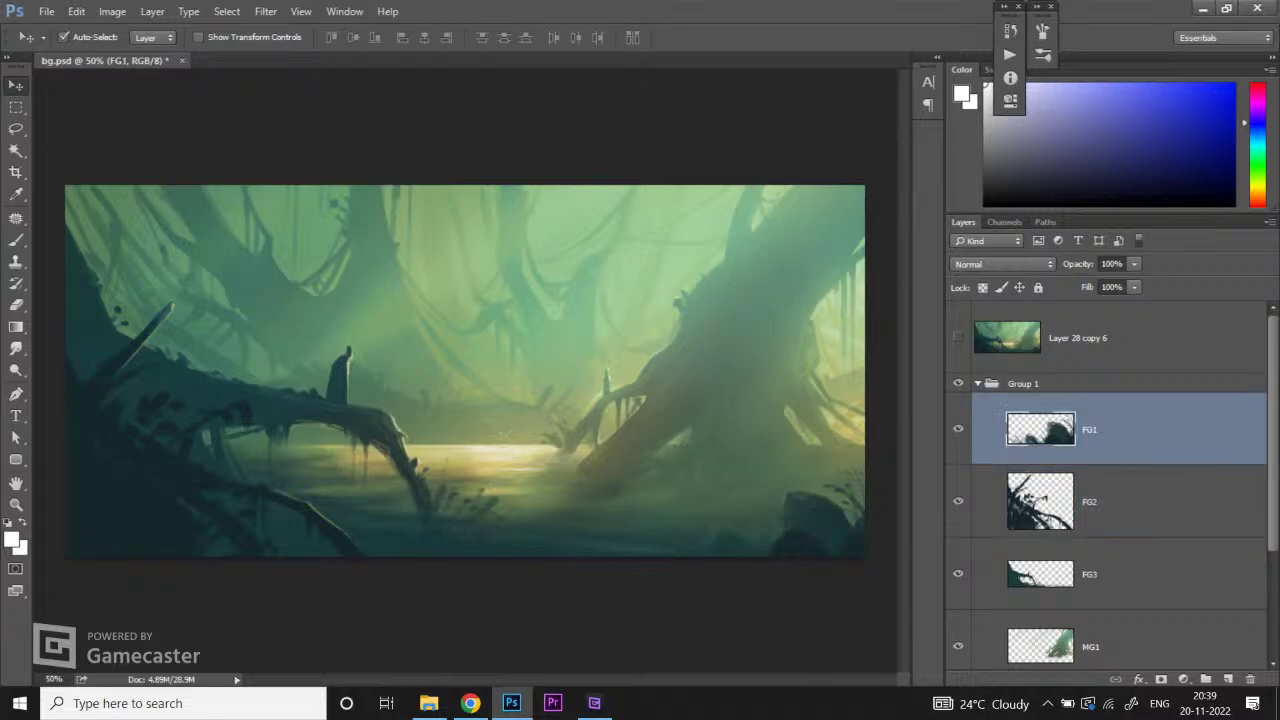
{"action": "left_click", "coordinate": [1120, 501]}
{"action": "left_click", "coordinate": [1120, 429]}
{"action": "scroll", "coordinate": [1110, 480], "scroll_direction": "down", "scroll_amount": 3}
{"action": "left_click", "coordinate": [1120, 488]}
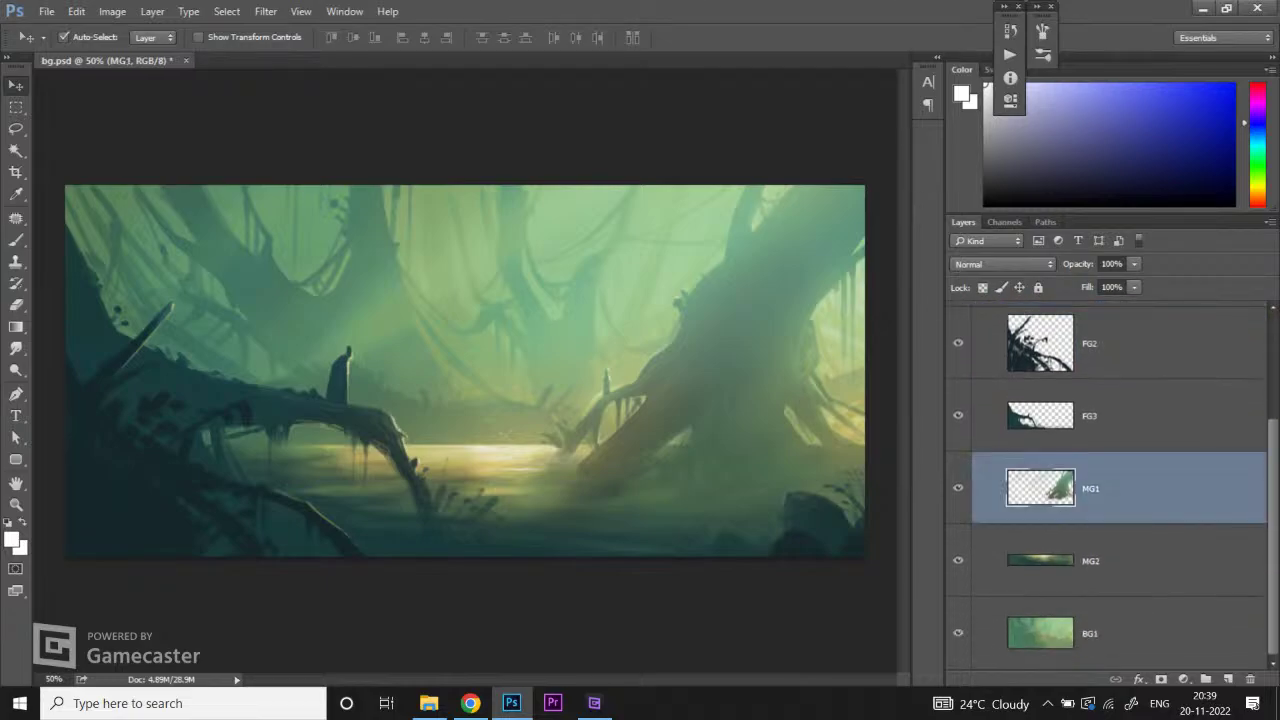
{"action": "left_click", "coordinate": [1120, 633]}
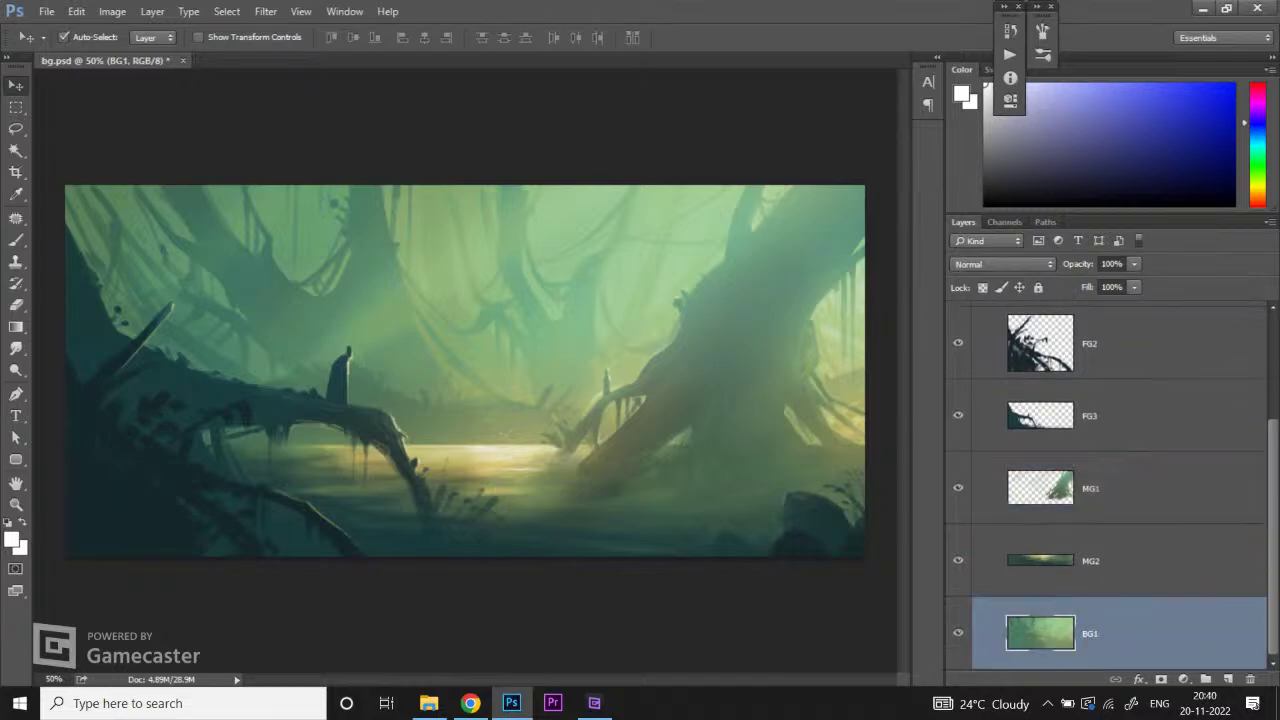
Step: Reselect layer FG1, check the new live chat messages in YouTube Studio and switch back to Photoshop
{"action": "scroll", "coordinate": [1110, 485], "scroll_direction": "up", "scroll_amount": 3}
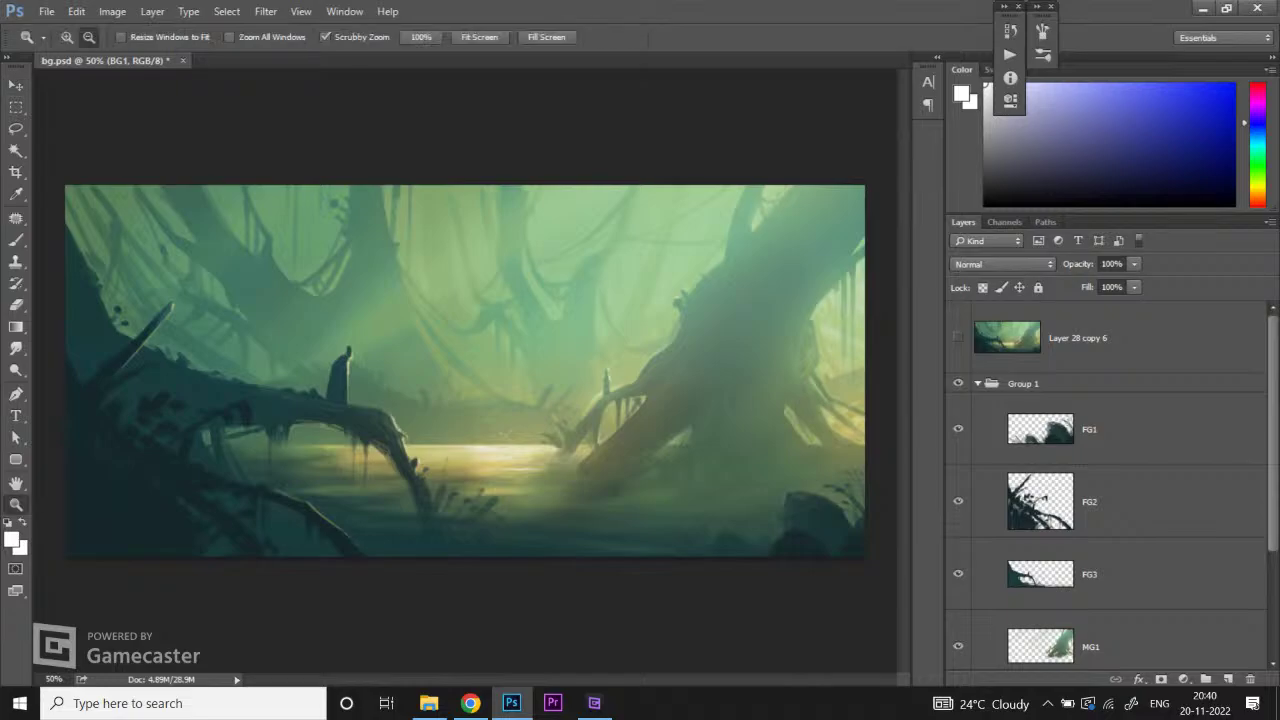
{"action": "mouse_move", "coordinate": [465, 370]}
{"action": "left_mouse_down"}
{"action": "mouse_move", "coordinate": [365, 370]}
{"action": "mouse_move", "coordinate": [440, 370]}
{"action": "left_mouse_up"}
{"action": "left_click", "coordinate": [1120, 429]}
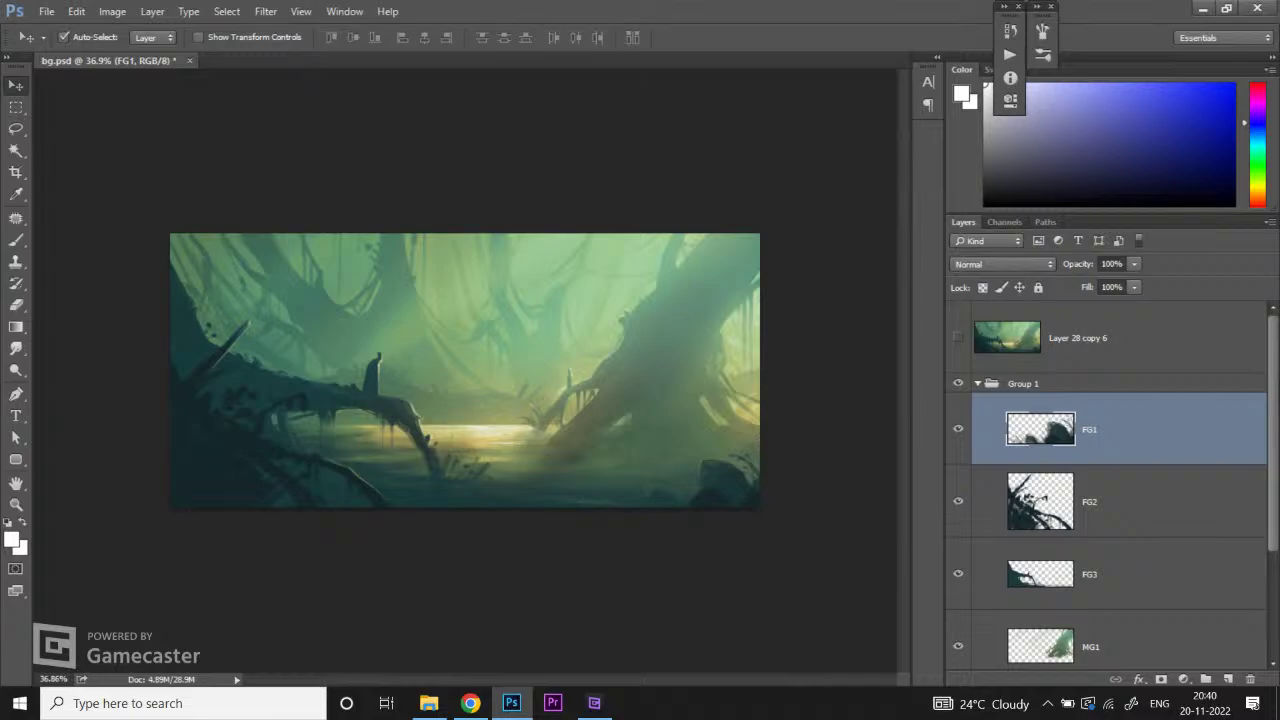
{"action": "left_click", "coordinate": [470, 703]}
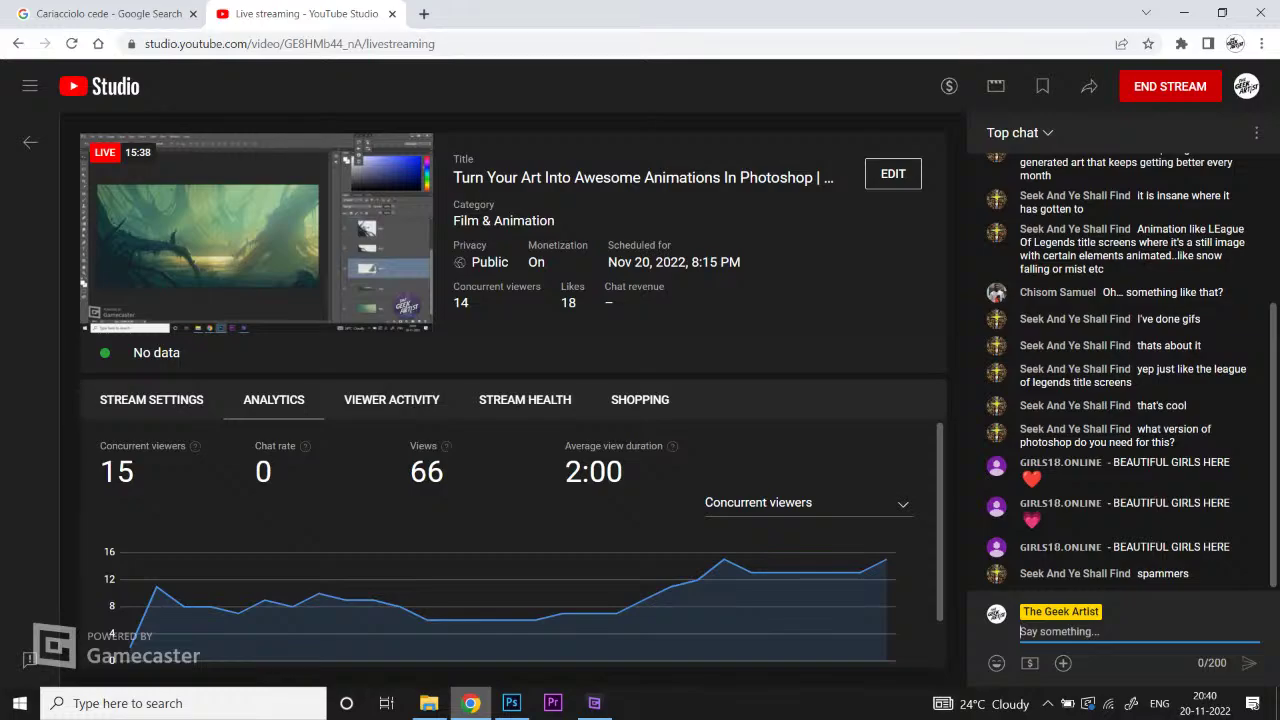
{"action": "left_click", "coordinate": [511, 703]}
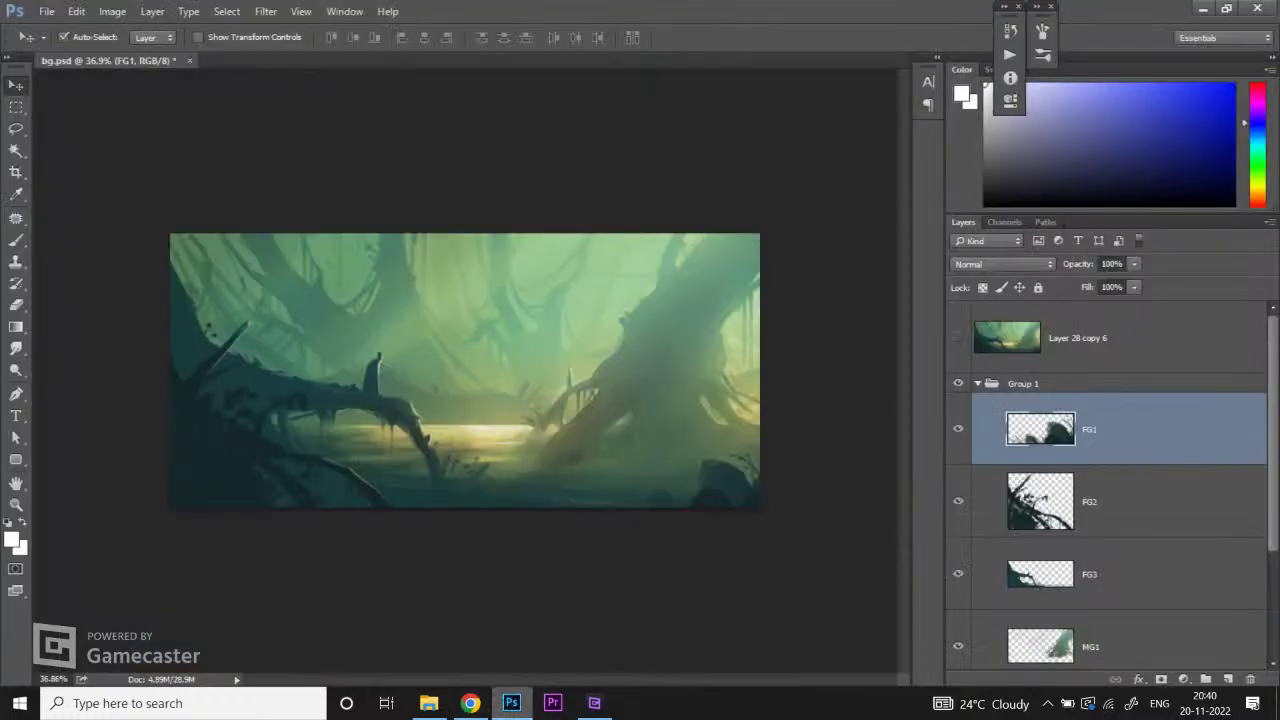
Step: Convert layer FG1 to a Smart Object
{"action": "scroll", "coordinate": [1110, 480], "scroll_direction": "down", "scroll_amount": 2}
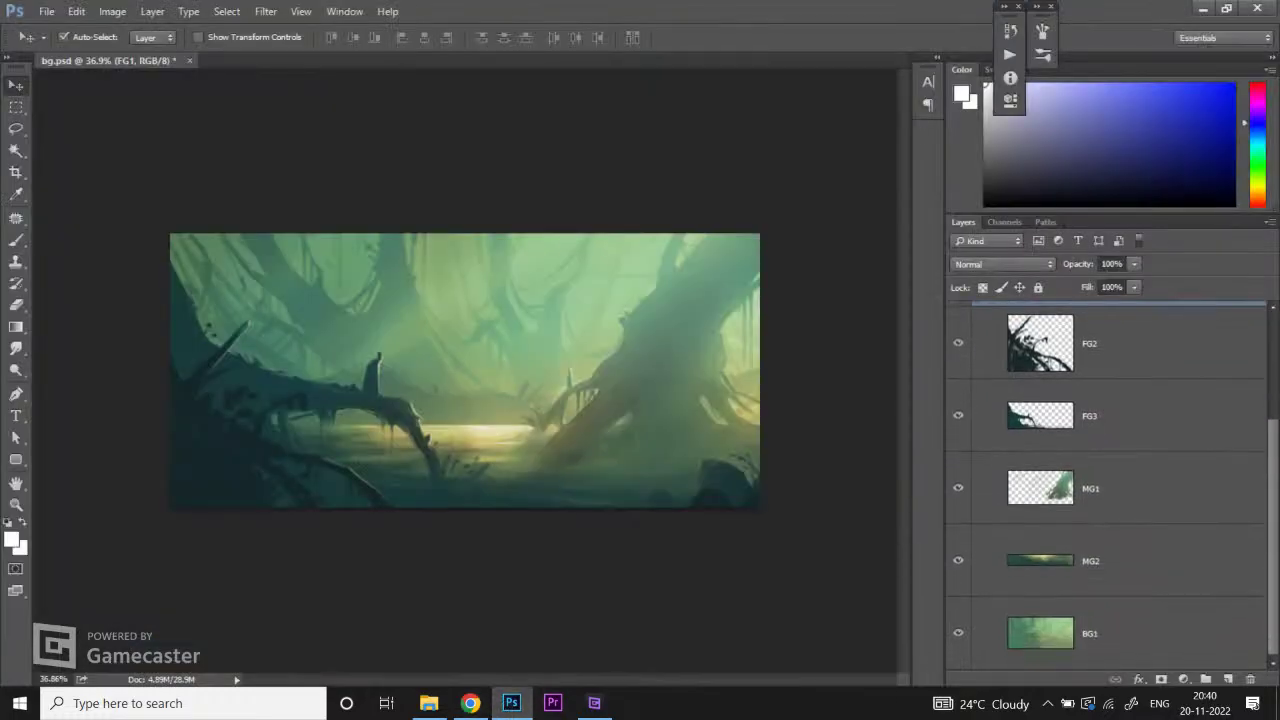
{"action": "scroll", "coordinate": [1110, 480], "scroll_direction": "up", "scroll_amount": 2}
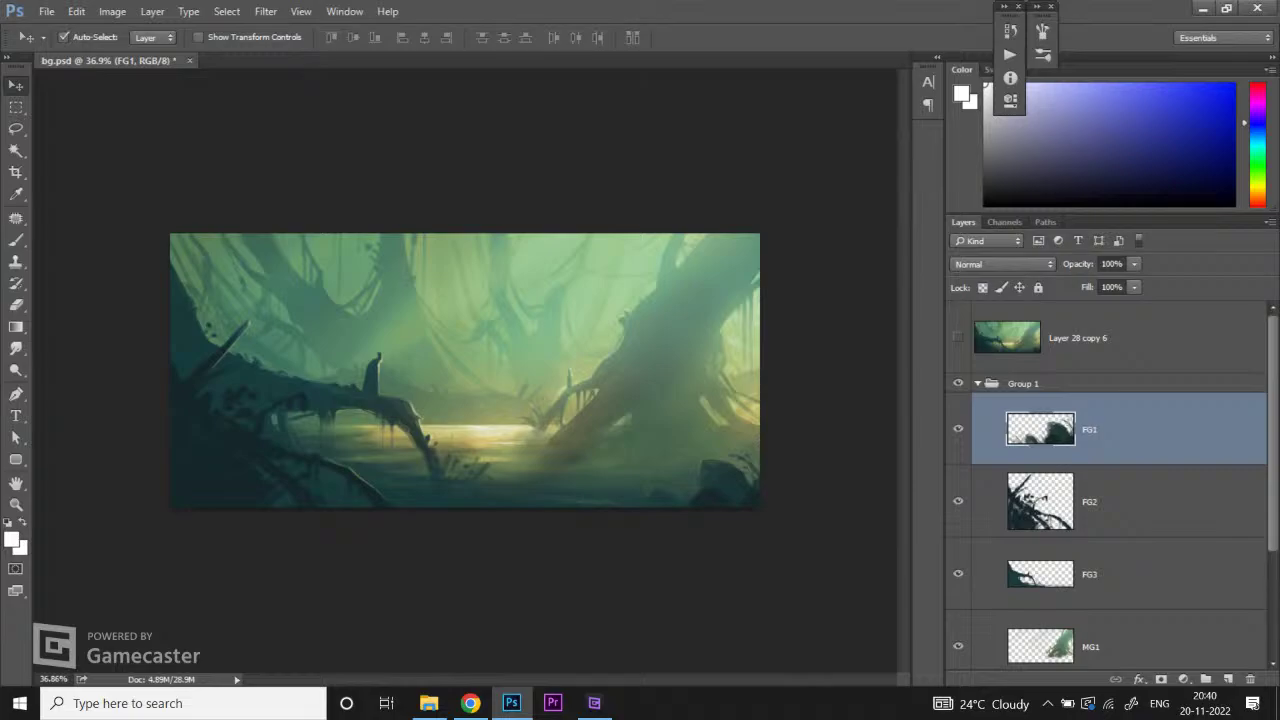
{"action": "left_click", "coordinate": [1120, 501]}
{"action": "left_click", "coordinate": [1120, 429]}
{"action": "right_click", "coordinate": [1131, 429]}
{"action": "key", "text": "Escape"}
{"action": "right_click", "coordinate": [1131, 429]}
{"action": "key", "text": "Escape"}
{"action": "right_click", "coordinate": [1122, 429]}
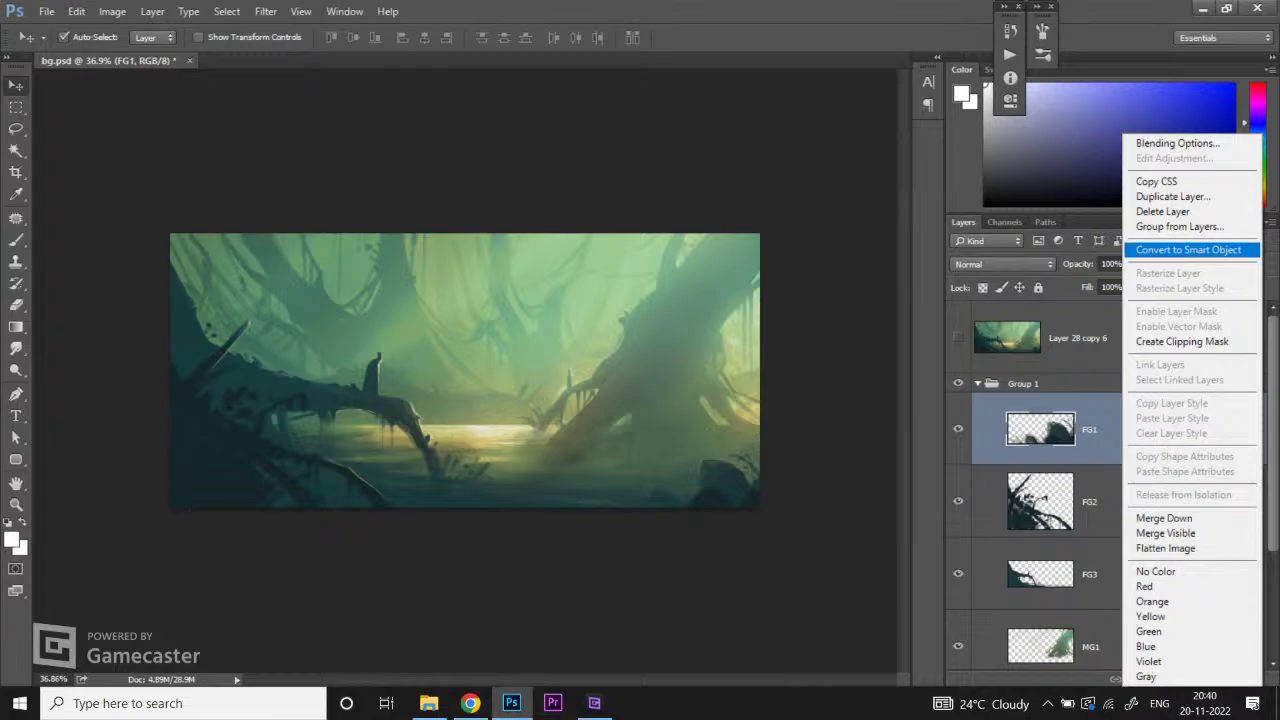
{"action": "left_click", "coordinate": [1188, 249]}
Step: Look over the layer stack from FG1 down to BG1 with FG2 selected, comparing FG1's Smart Object thumbnail with the rest
{"action": "key", "text": "z"}
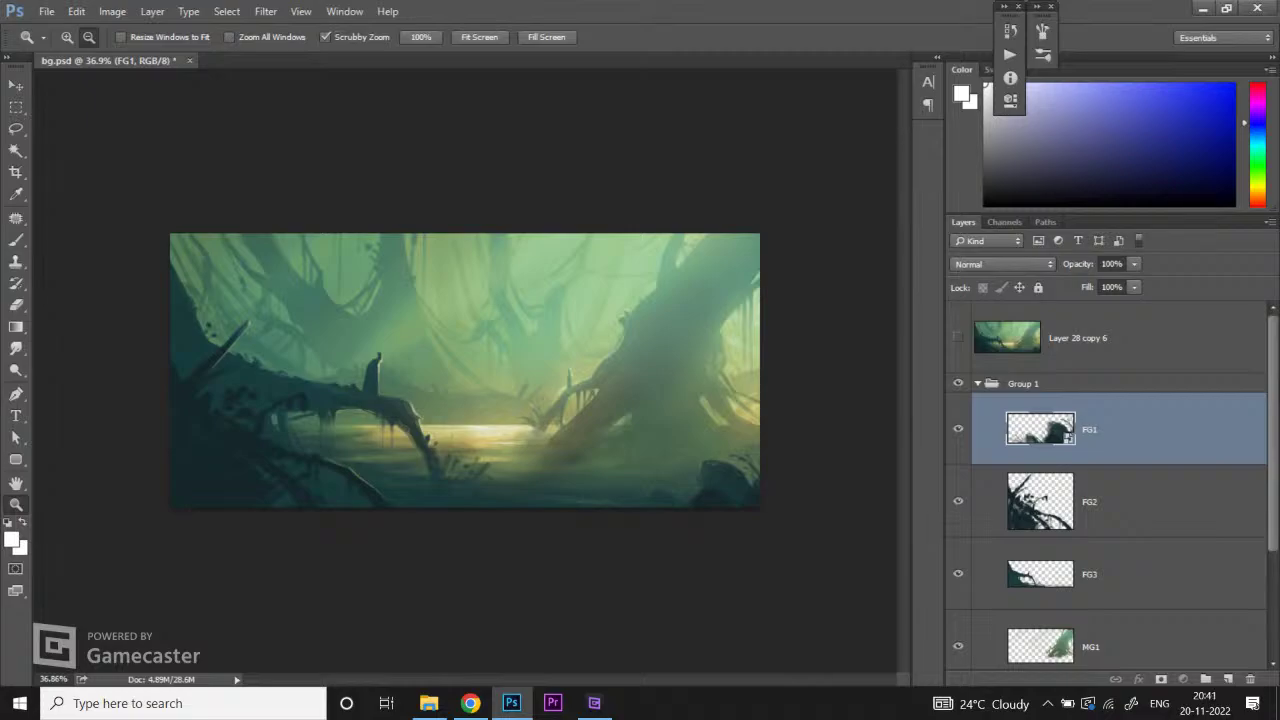
{"action": "scroll", "coordinate": [1110, 485], "scroll_direction": "down", "scroll_amount": 3}
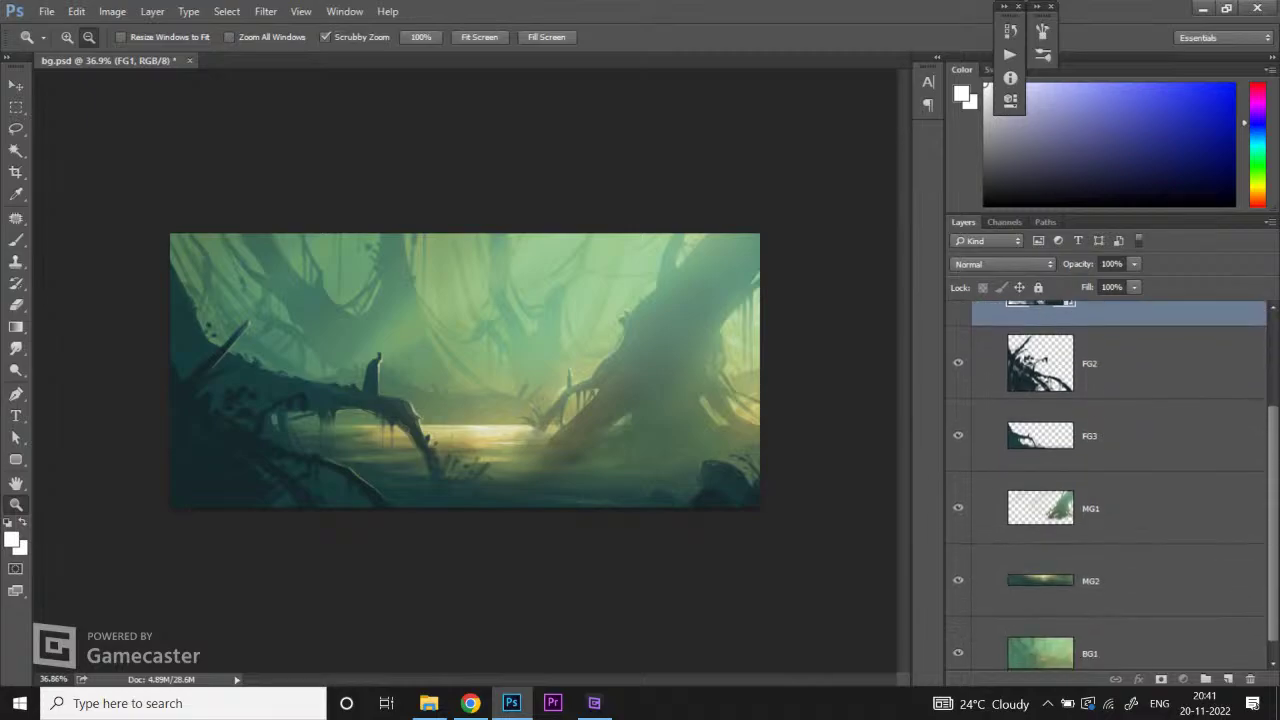
{"action": "scroll", "coordinate": [1110, 485], "scroll_direction": "up", "scroll_amount": 3}
{"action": "scroll", "coordinate": [1110, 485], "scroll_direction": "down", "scroll_amount": 3}
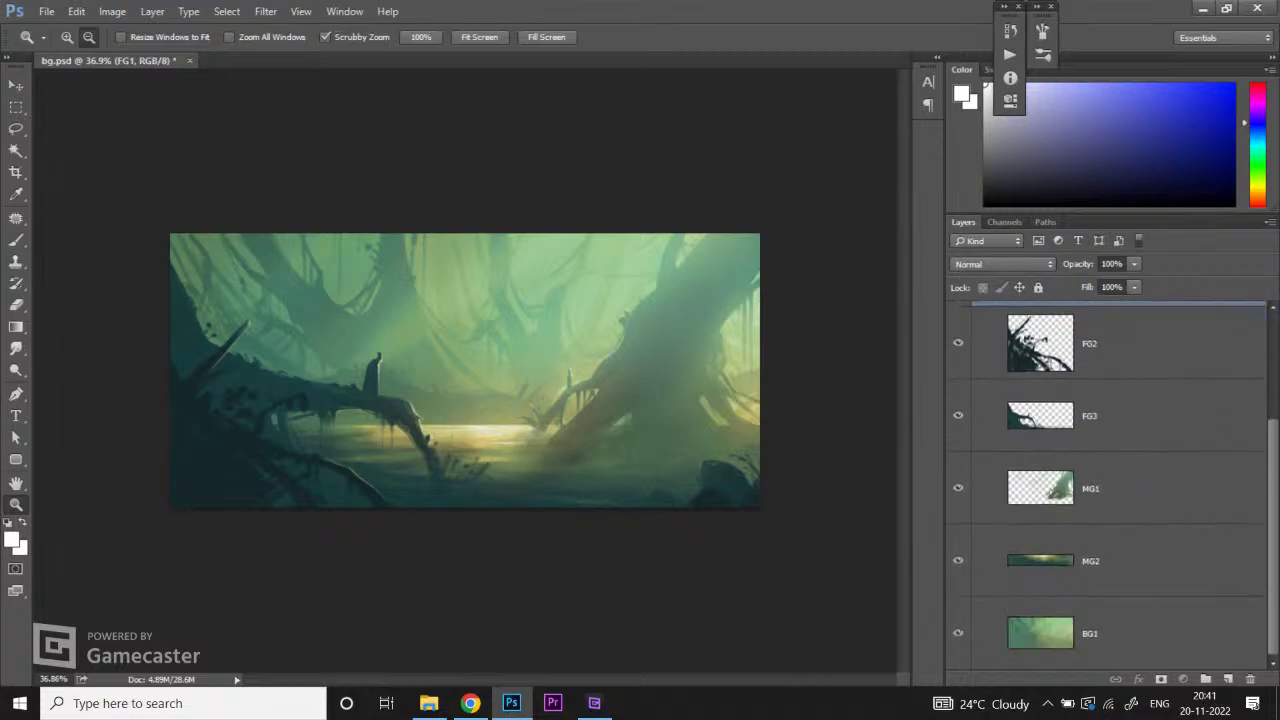
{"action": "left_click", "coordinate": [1130, 343]}
{"action": "scroll", "coordinate": [1110, 485], "scroll_direction": "up", "scroll_amount": 2}
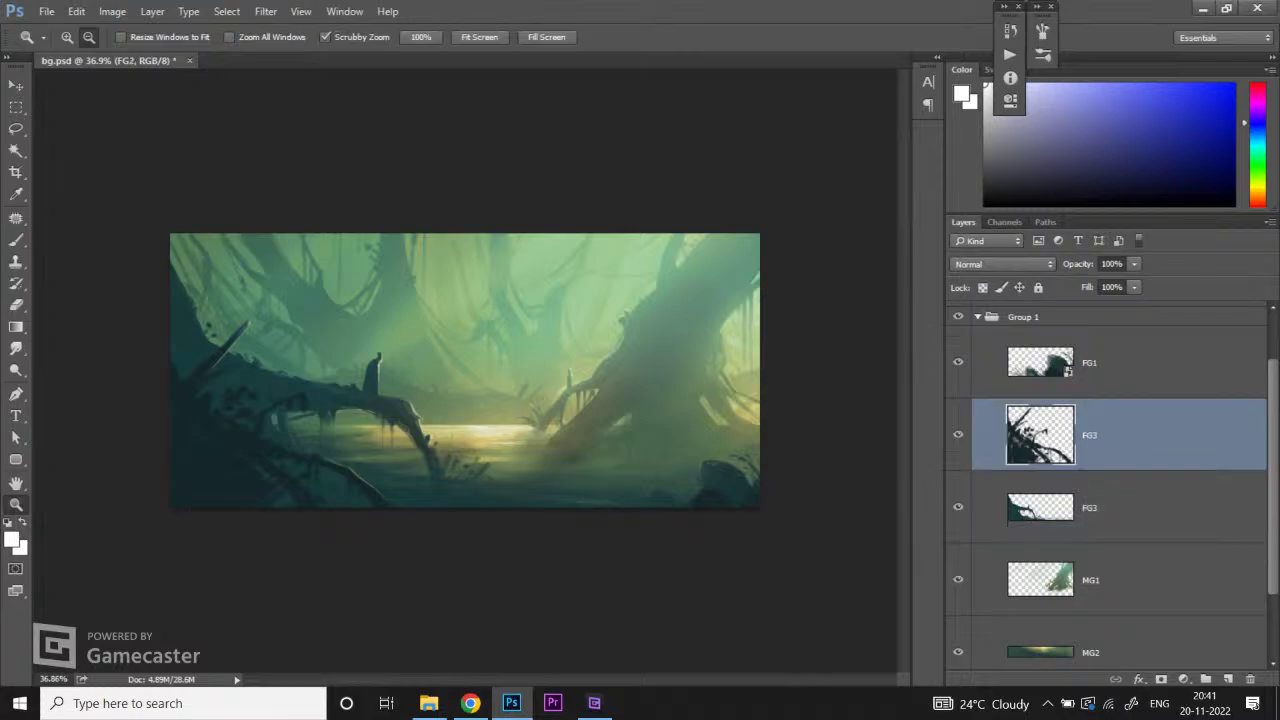
{"action": "scroll", "coordinate": [1110, 485], "scroll_direction": "down", "scroll_amount": 1}
{"action": "scroll", "coordinate": [1110, 485], "scroll_direction": "up", "scroll_amount": 2}
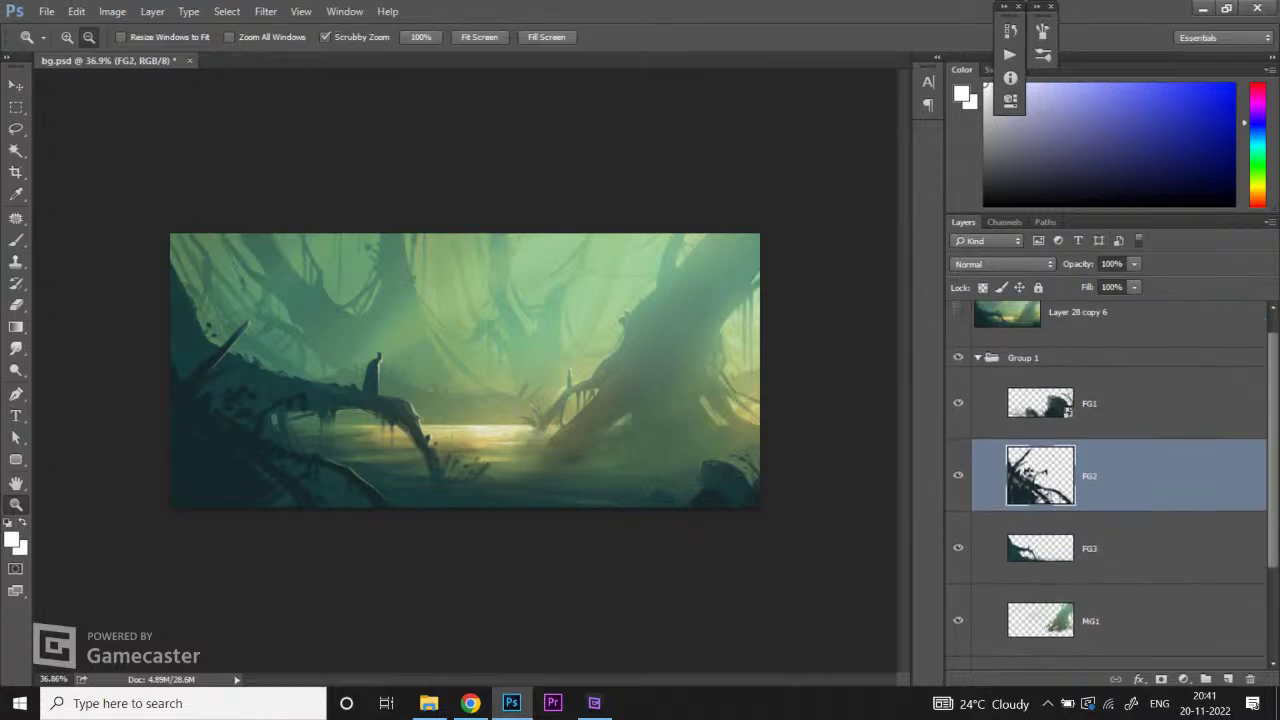
{"action": "scroll", "coordinate": [1110, 485], "scroll_direction": "down", "scroll_amount": 2}
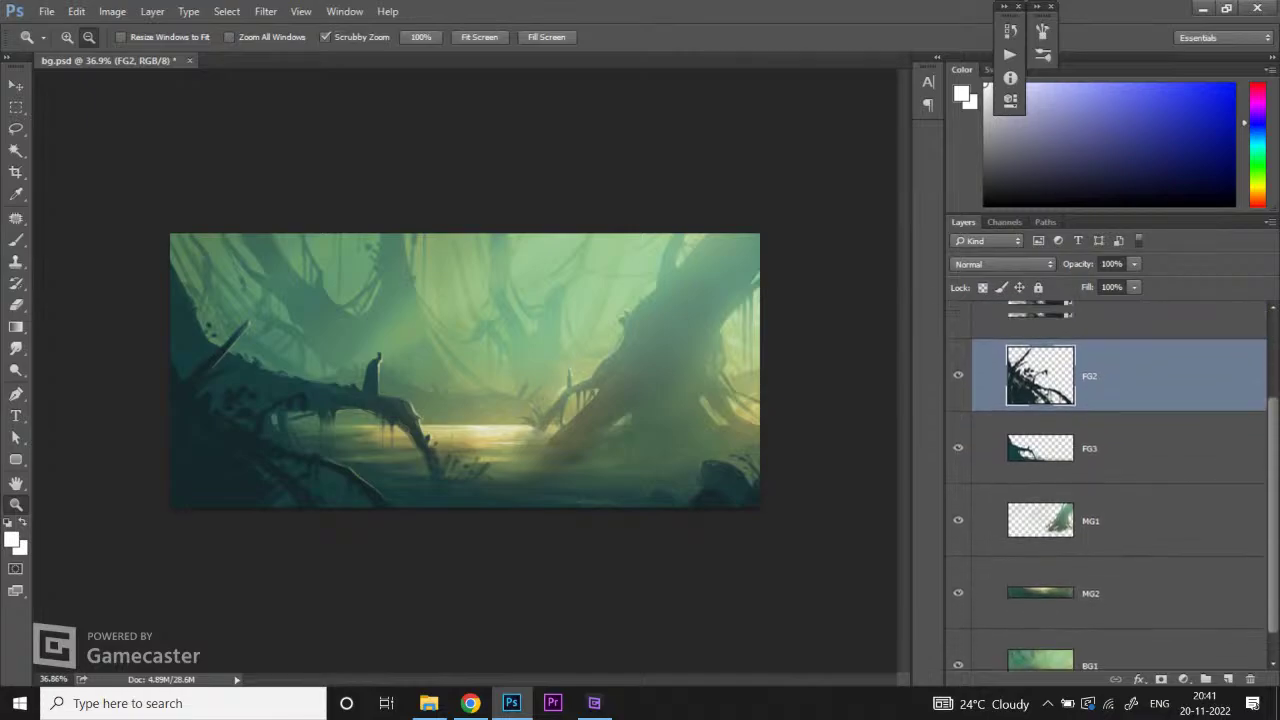
{"action": "scroll", "coordinate": [1110, 485], "scroll_direction": "up", "scroll_amount": 3}
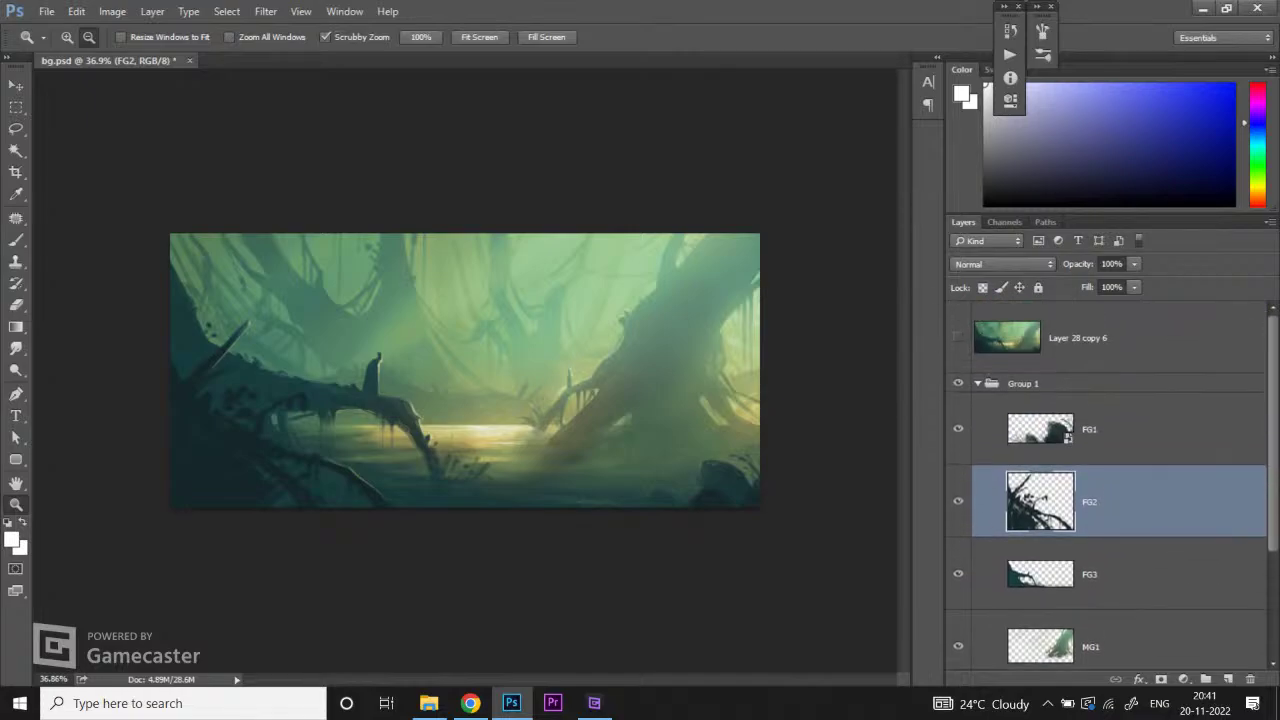
{"action": "scroll", "coordinate": [1110, 485], "scroll_direction": "down", "scroll_amount": 1}
{"action": "scroll", "coordinate": [1110, 485], "scroll_direction": "up", "scroll_amount": 1}
Step: Select layer FG1 and demonstrate the layer list without thumbnails and with small thumbnails
{"action": "right_click", "coordinate": [1045, 428]}
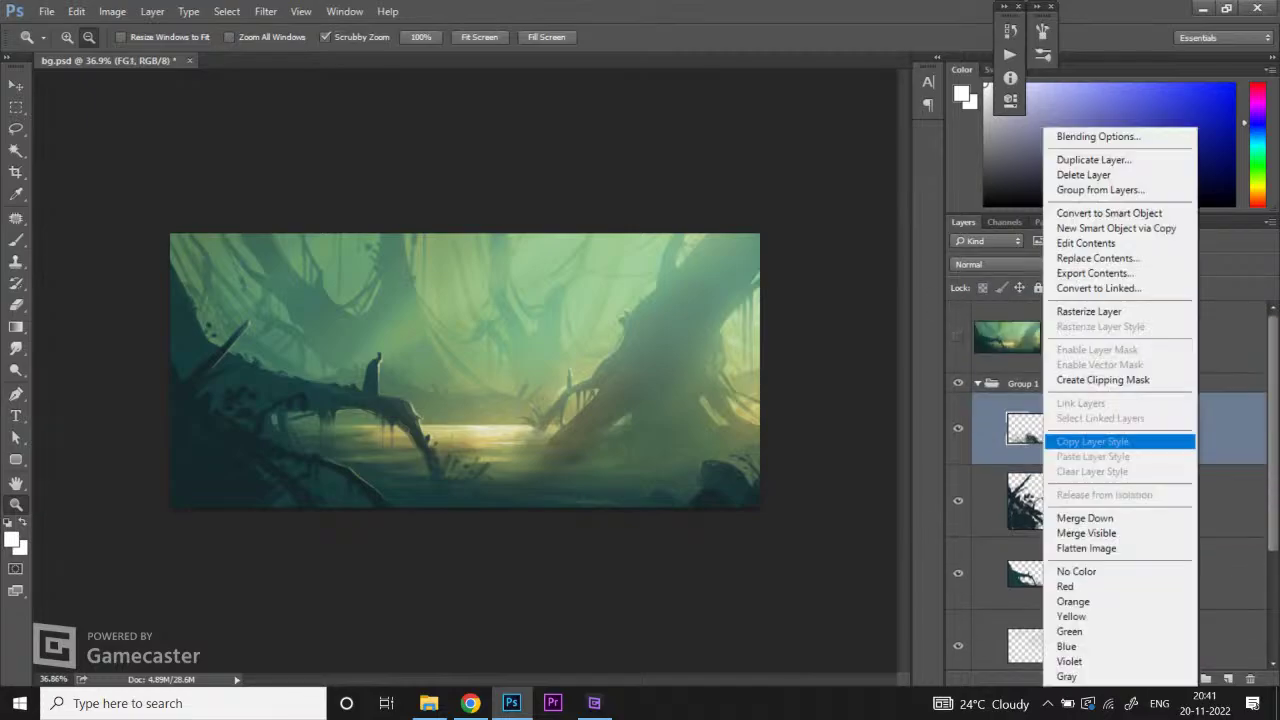
{"action": "key", "text": "Escape"}
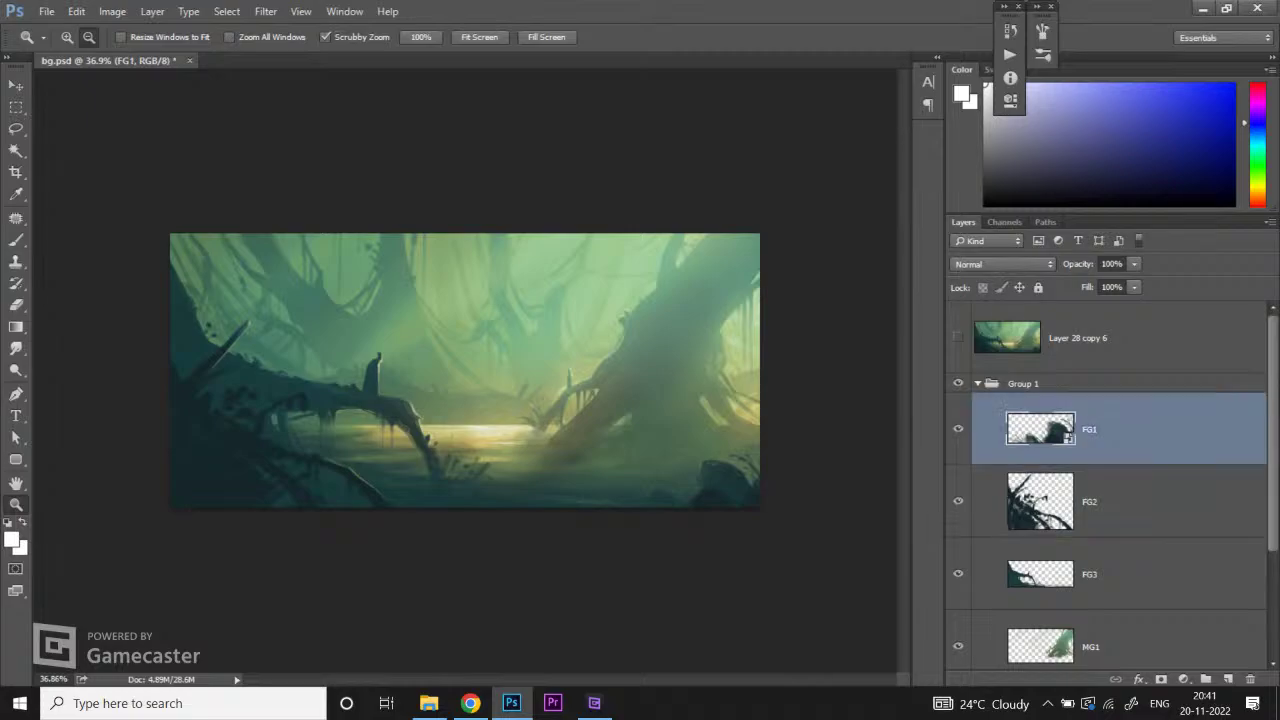
{"action": "right_click", "coordinate": [1047, 432]}
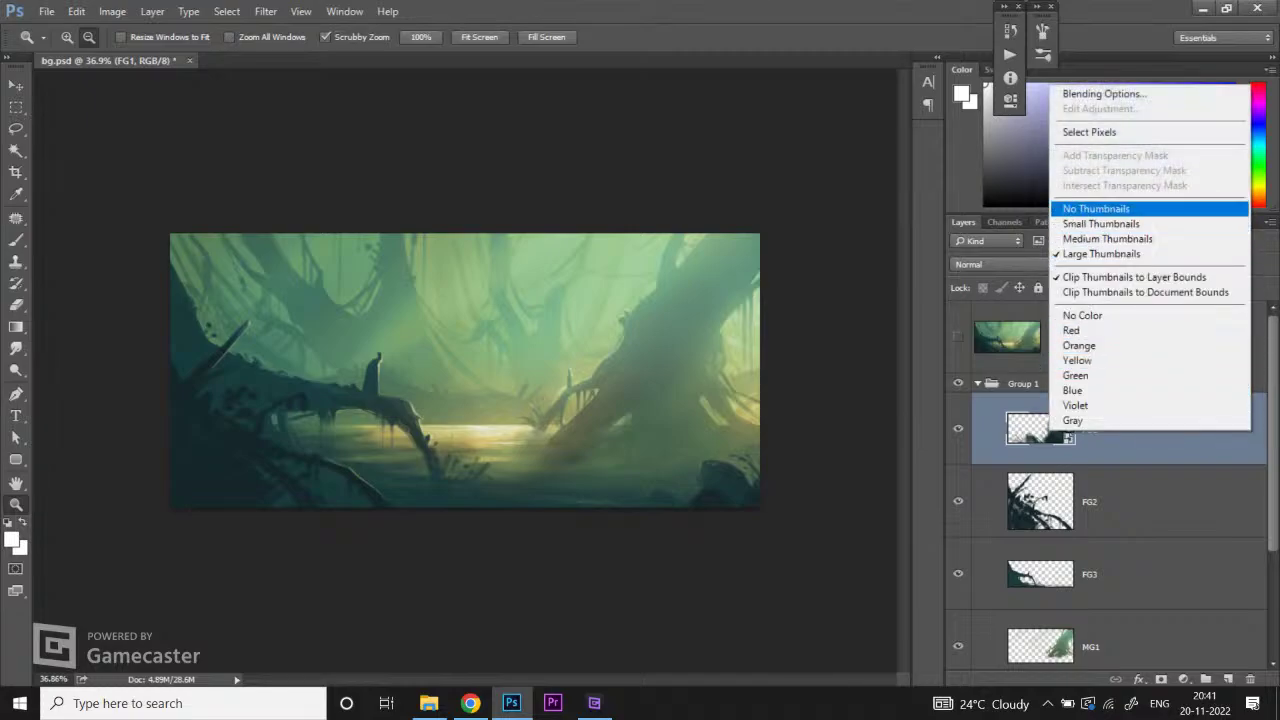
{"action": "left_click", "coordinate": [1096, 208]}
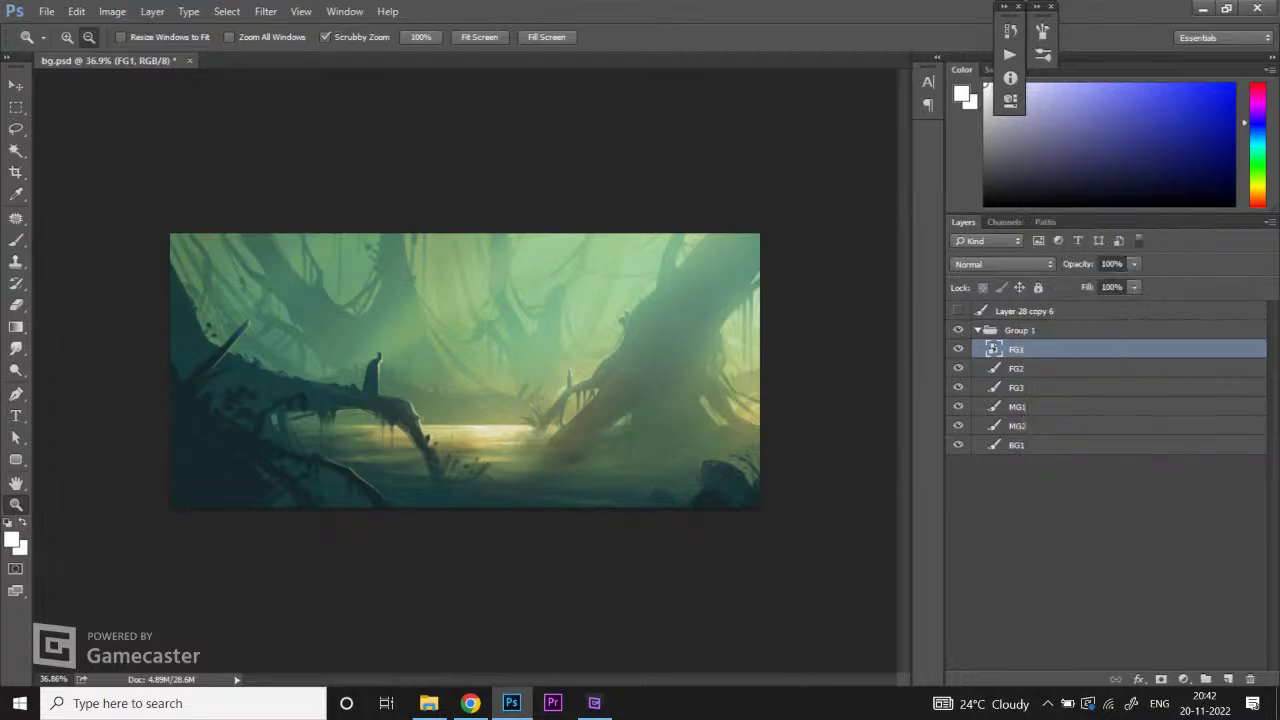
{"action": "right_click", "coordinate": [994, 349]}
{"action": "left_click", "coordinate": [1045, 141]}
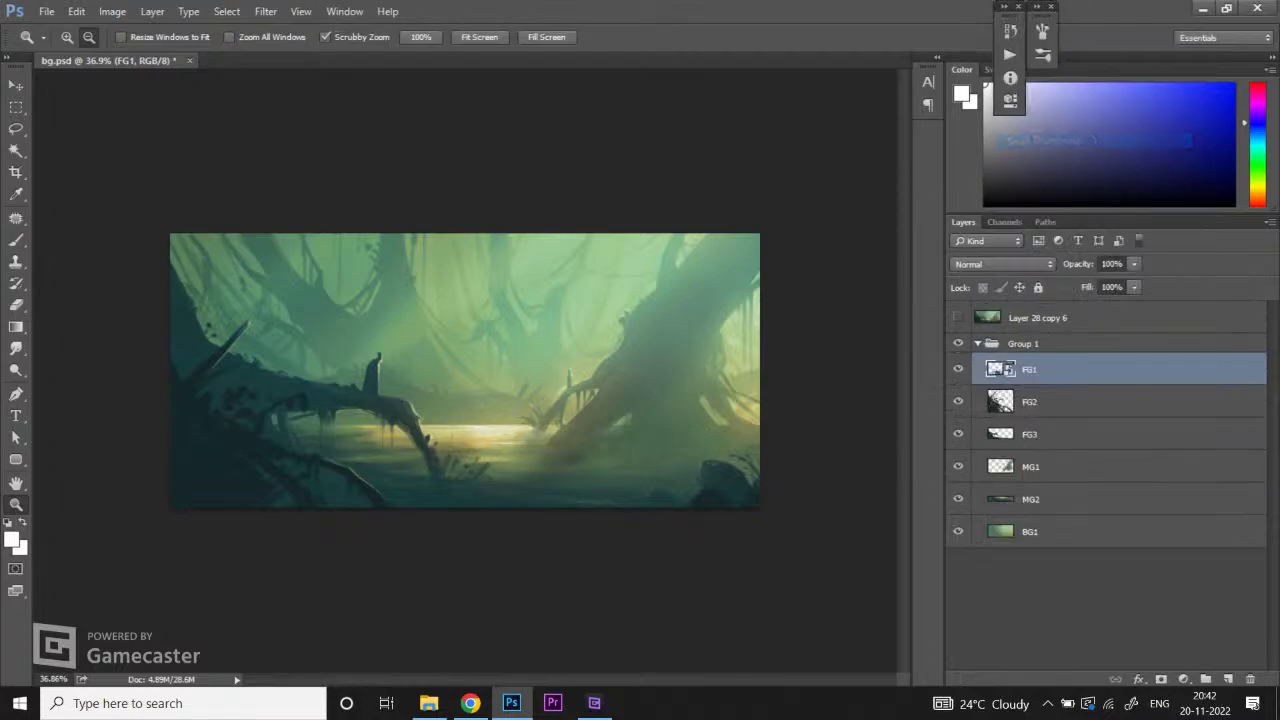
{"action": "right_click", "coordinate": [1000, 369]}
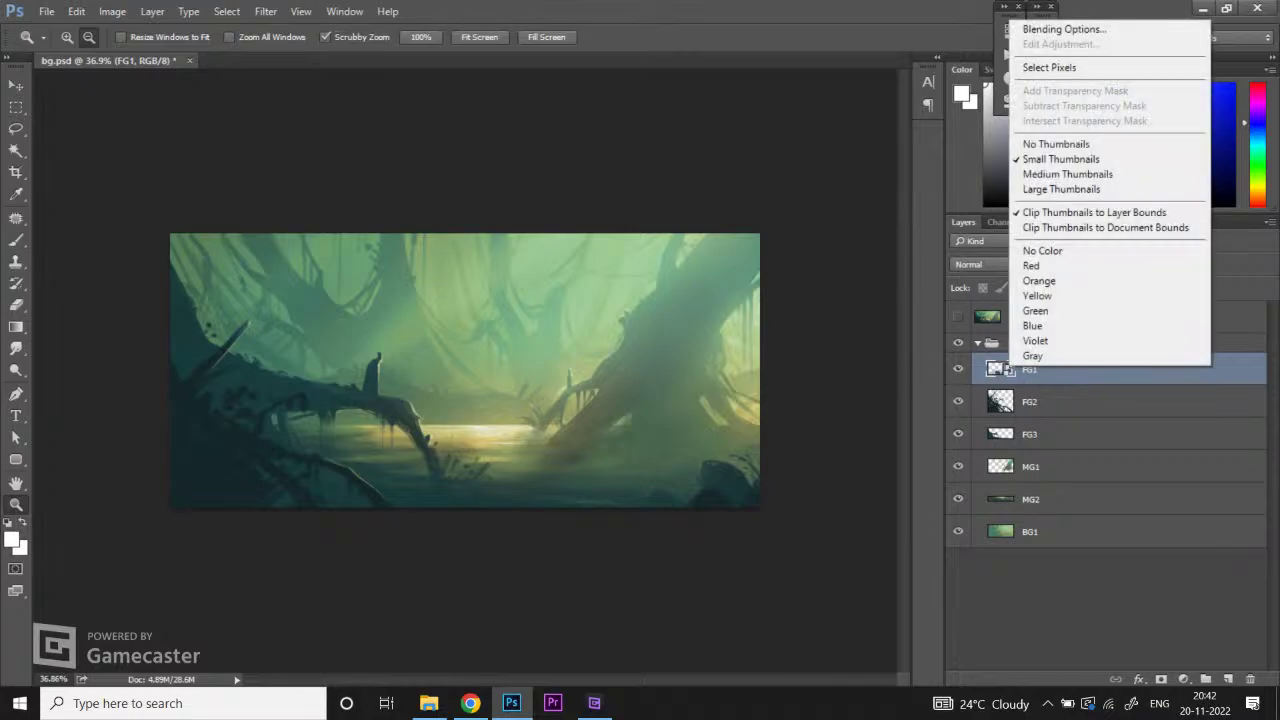
{"action": "key", "text": "Escape"}
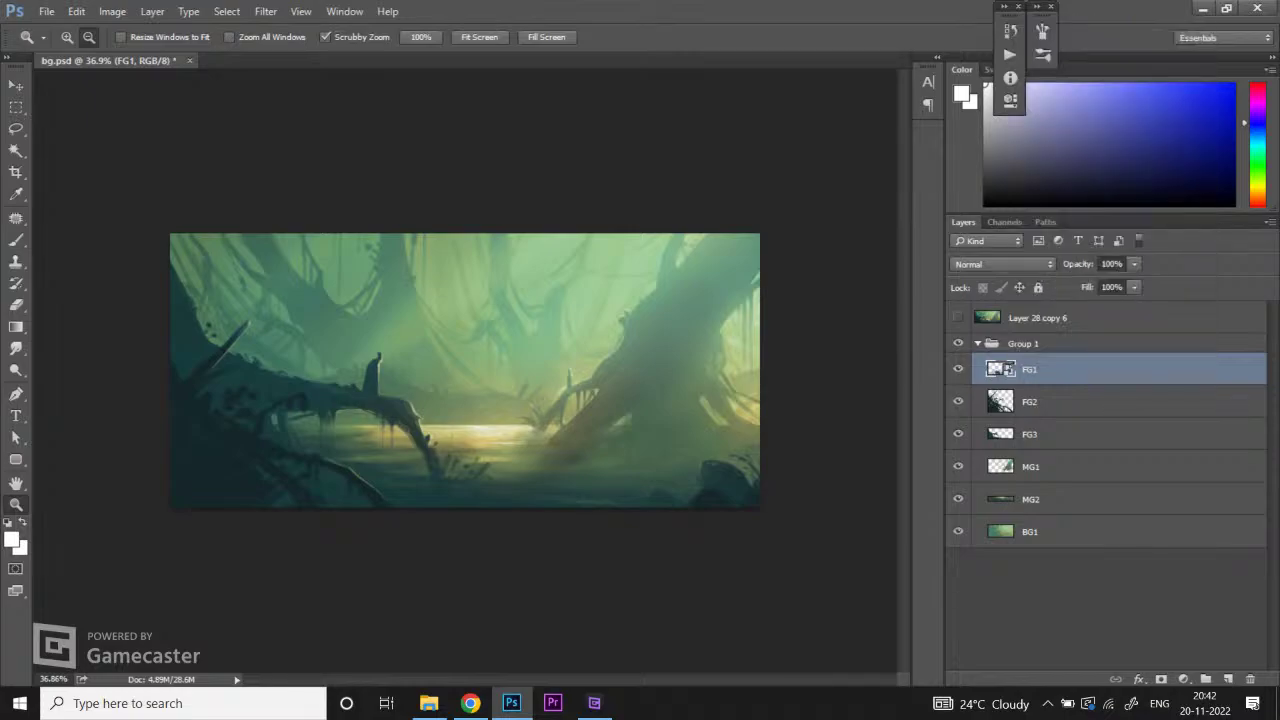
Step: Clip the layer thumbnails to the document bounds and set them to medium size
{"action": "right_click", "coordinate": [1000, 369]}
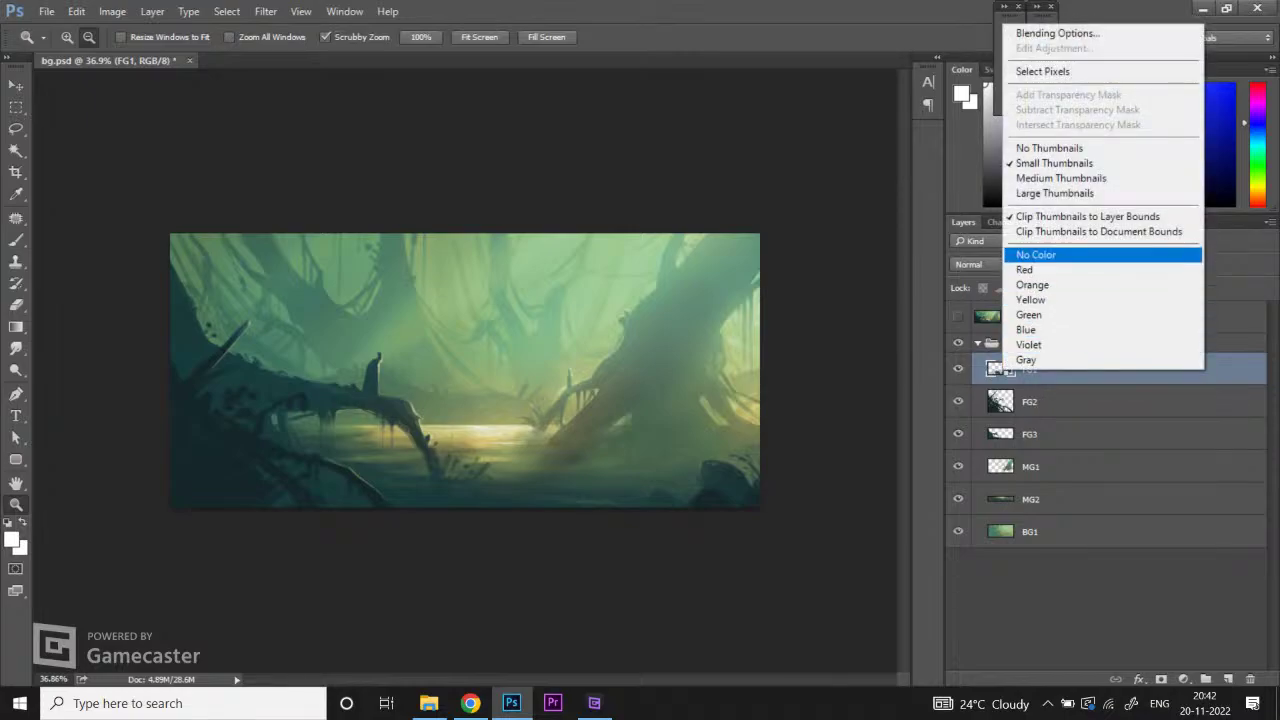
{"action": "left_click", "coordinate": [1099, 231]}
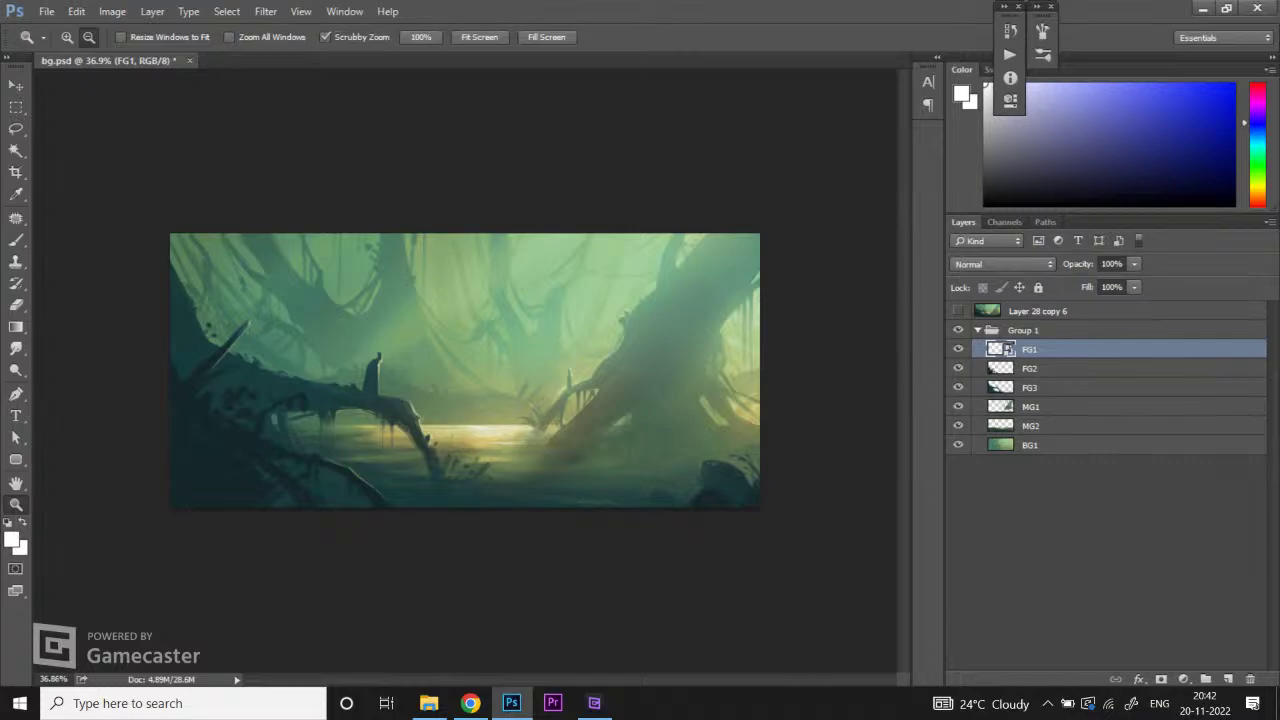
{"action": "right_click", "coordinate": [1007, 349]}
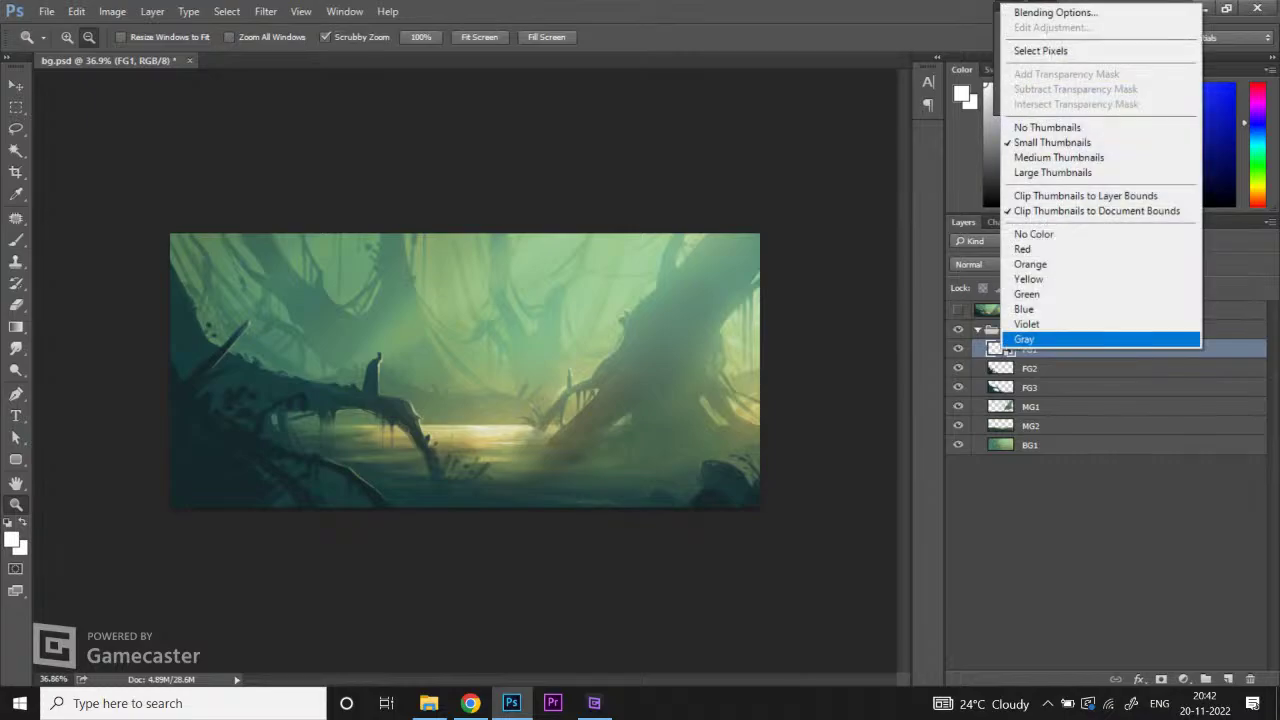
{"action": "left_click", "coordinate": [1059, 157]}
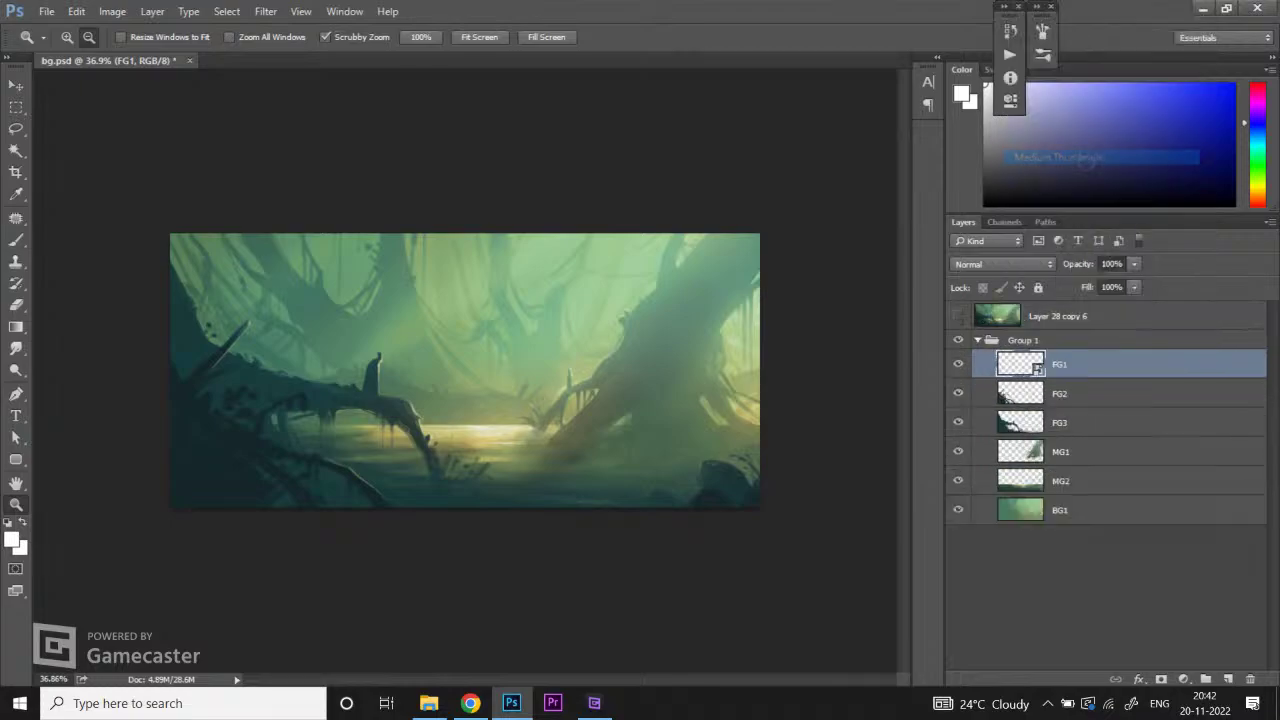
Step: Set the layer thumbnails back to large and clip them to the layer bounds
{"action": "right_click", "coordinate": [1027, 364]}
{"action": "left_click", "coordinate": [1076, 188]}
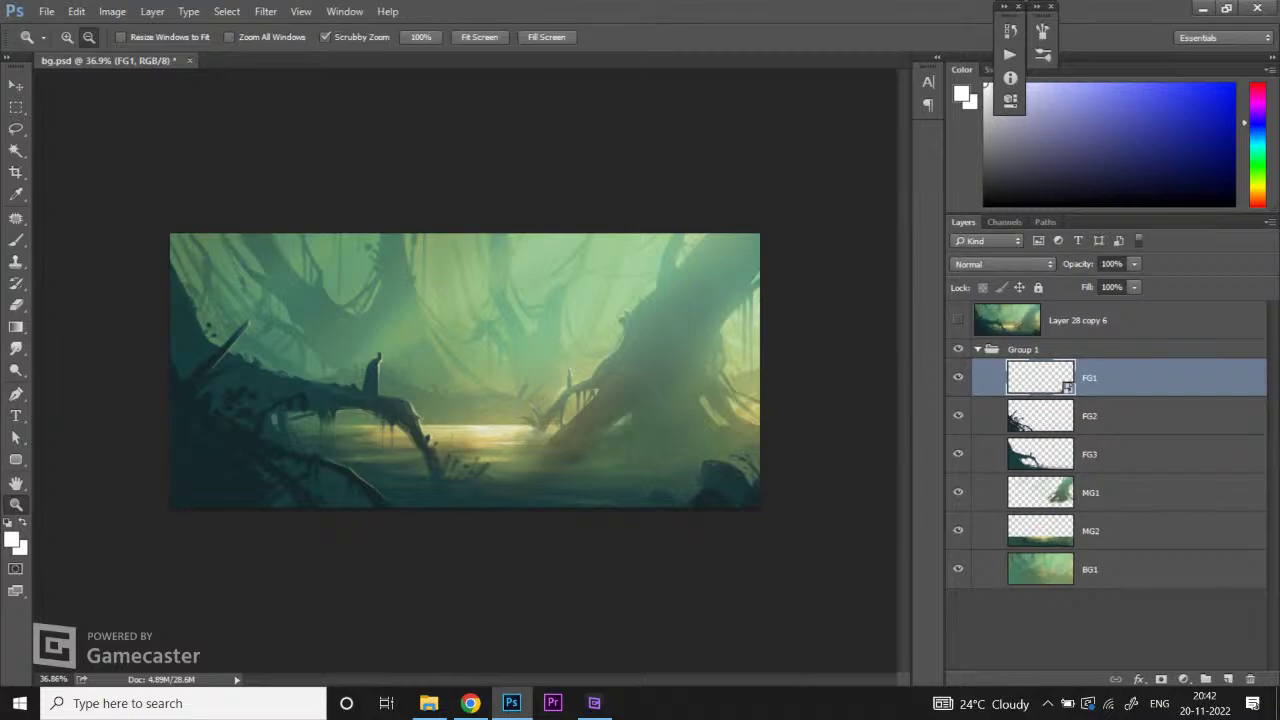
{"action": "right_click", "coordinate": [1058, 377]}
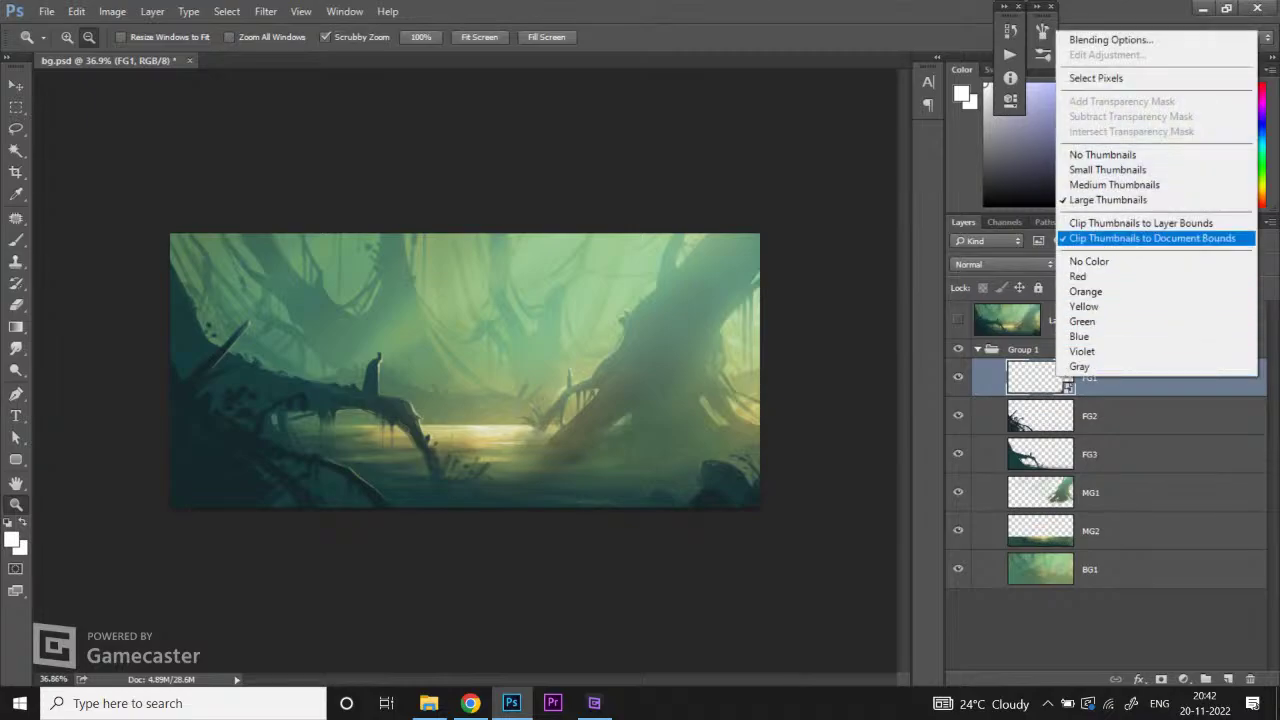
{"action": "left_click", "coordinate": [1141, 223]}
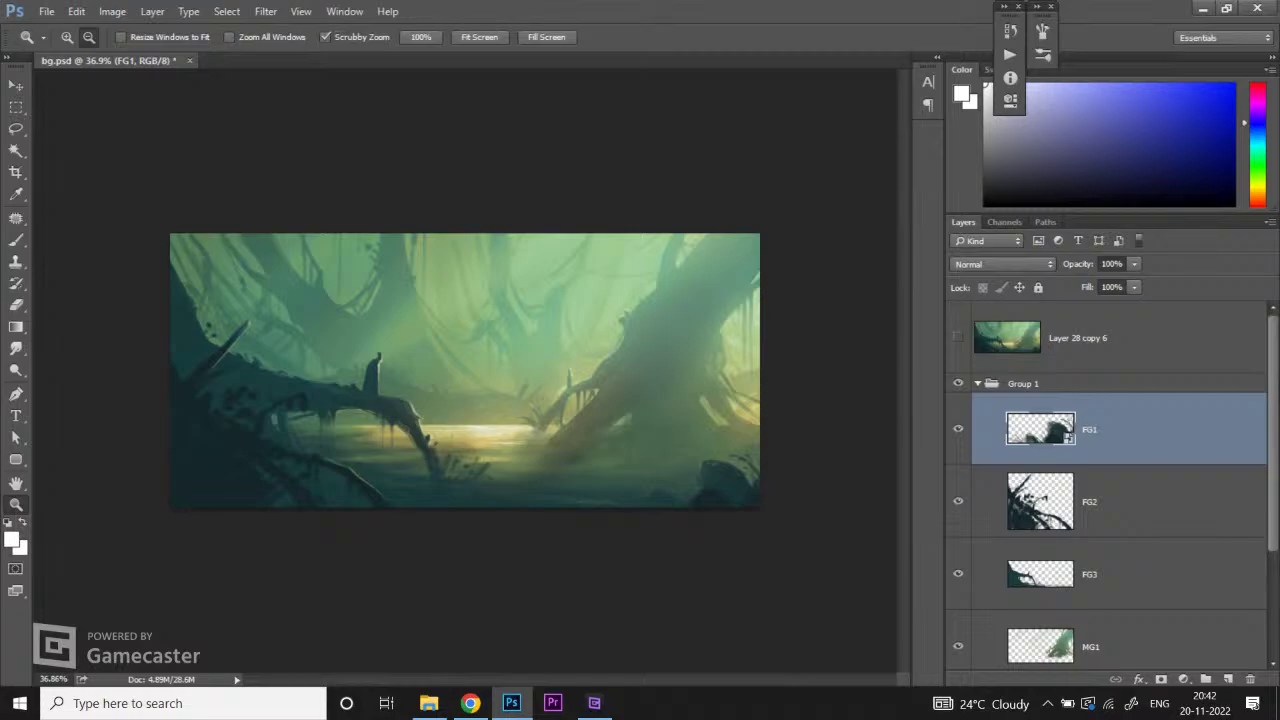
Step: Review the thumbnail options of layer FG1 and reapply clipping to layer bounds
{"action": "scroll", "coordinate": [1110, 480], "scroll_direction": "down", "scroll_amount": 1}
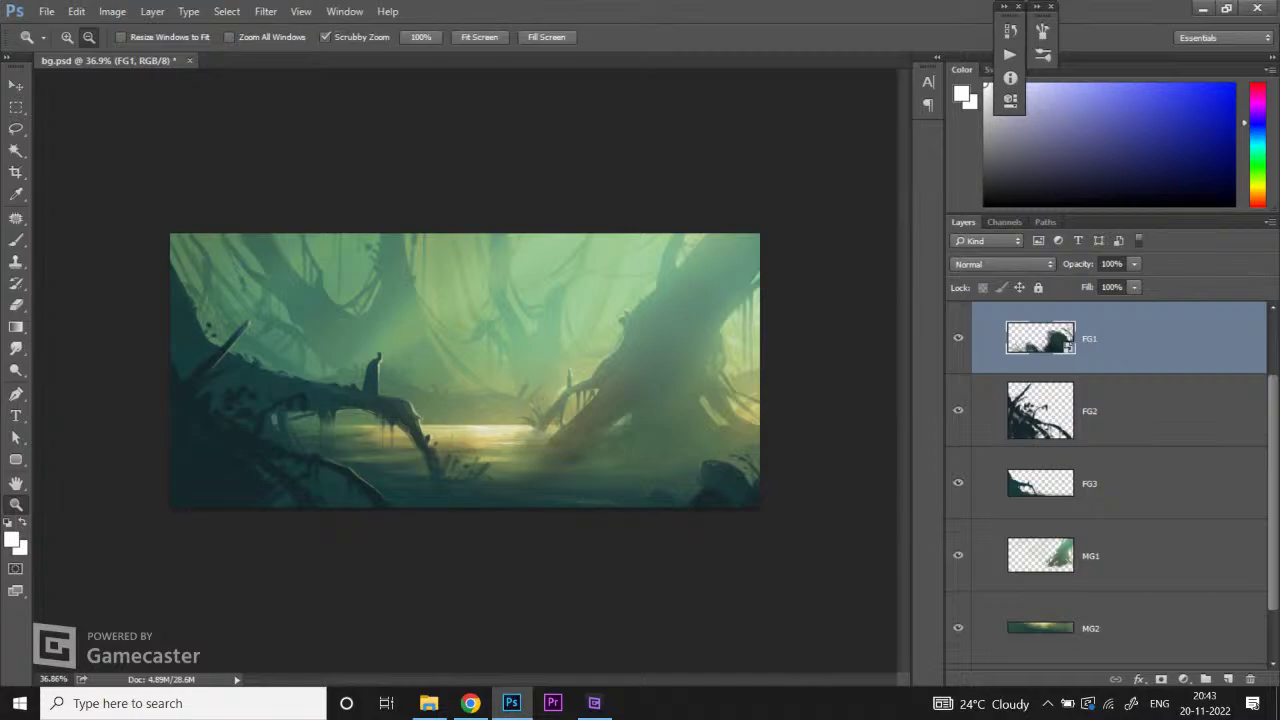
{"action": "right_click", "coordinate": [1064, 344]}
{"action": "right_click", "coordinate": [1051, 343]}
{"action": "right_click", "coordinate": [1051, 343]}
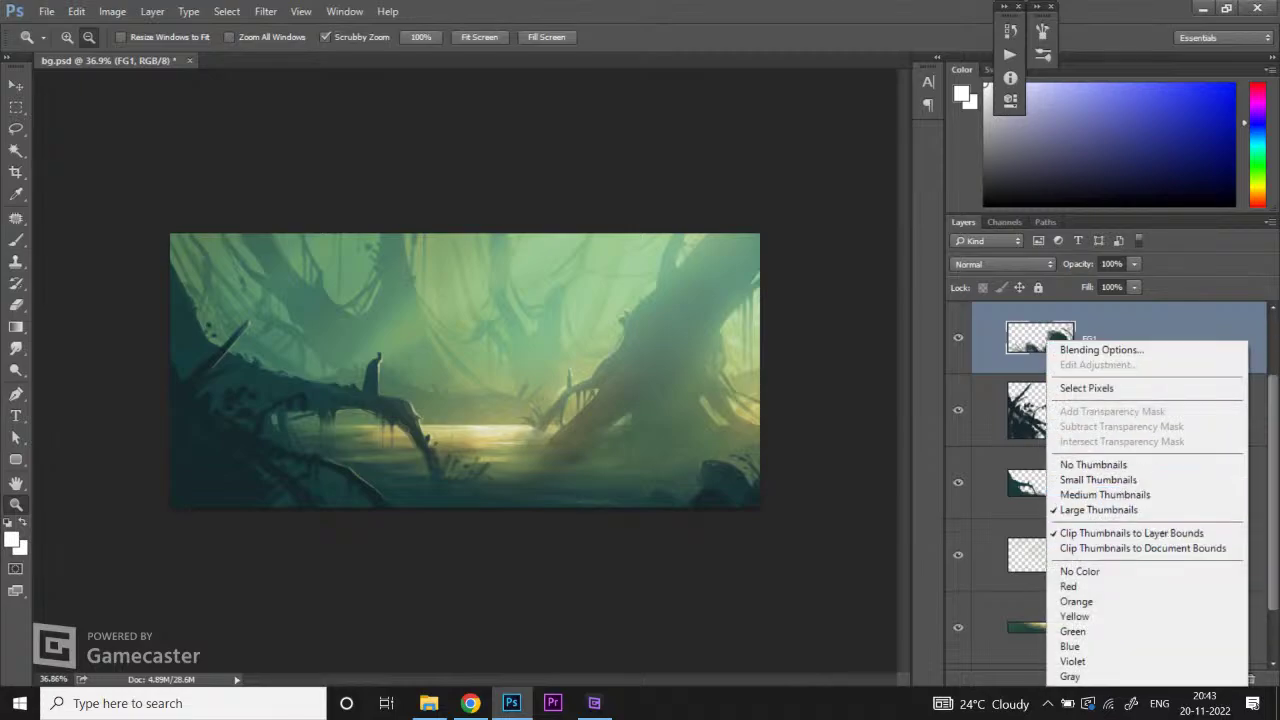
{"action": "left_click", "coordinate": [1130, 533]}
{"action": "scroll", "coordinate": [1110, 480], "scroll_direction": "down", "scroll_amount": 1}
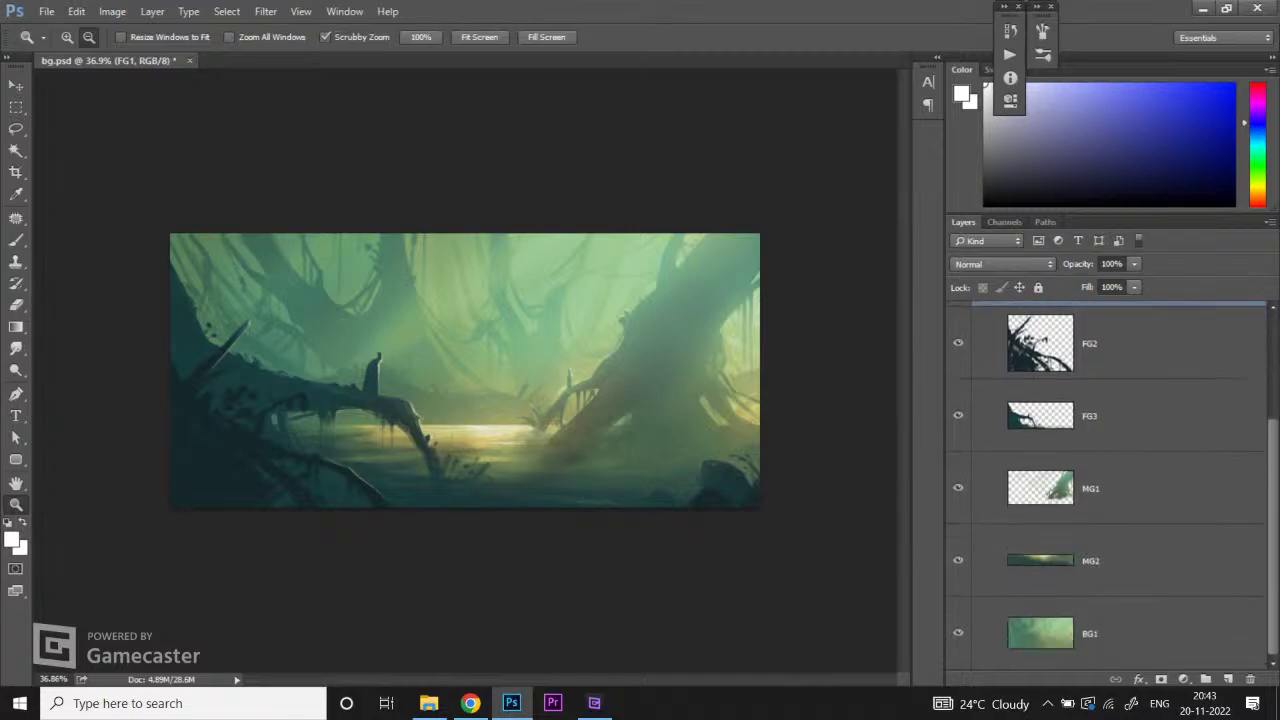
Step: Check the live chat and stream status in YouTube Studio and switch back to Photoshop
{"action": "left_click", "coordinate": [470, 703]}
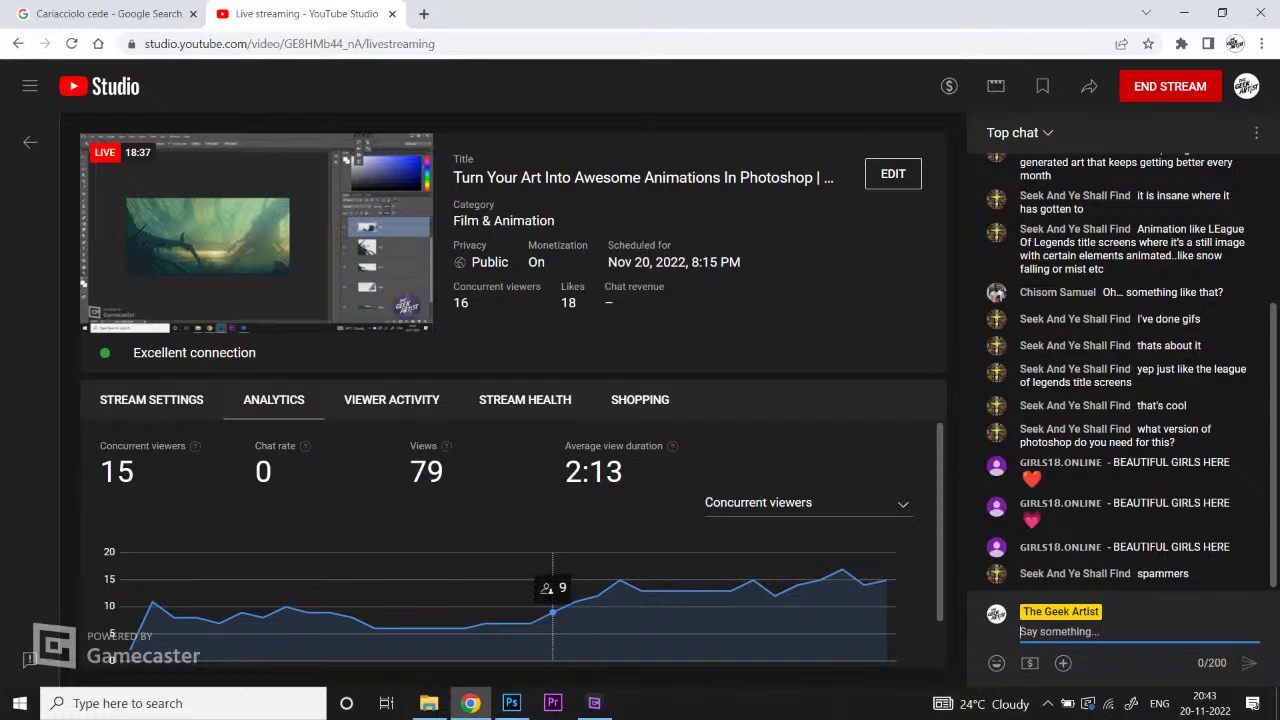
{"action": "left_click", "coordinate": [594, 703]}
{"action": "left_click", "coordinate": [511, 703]}
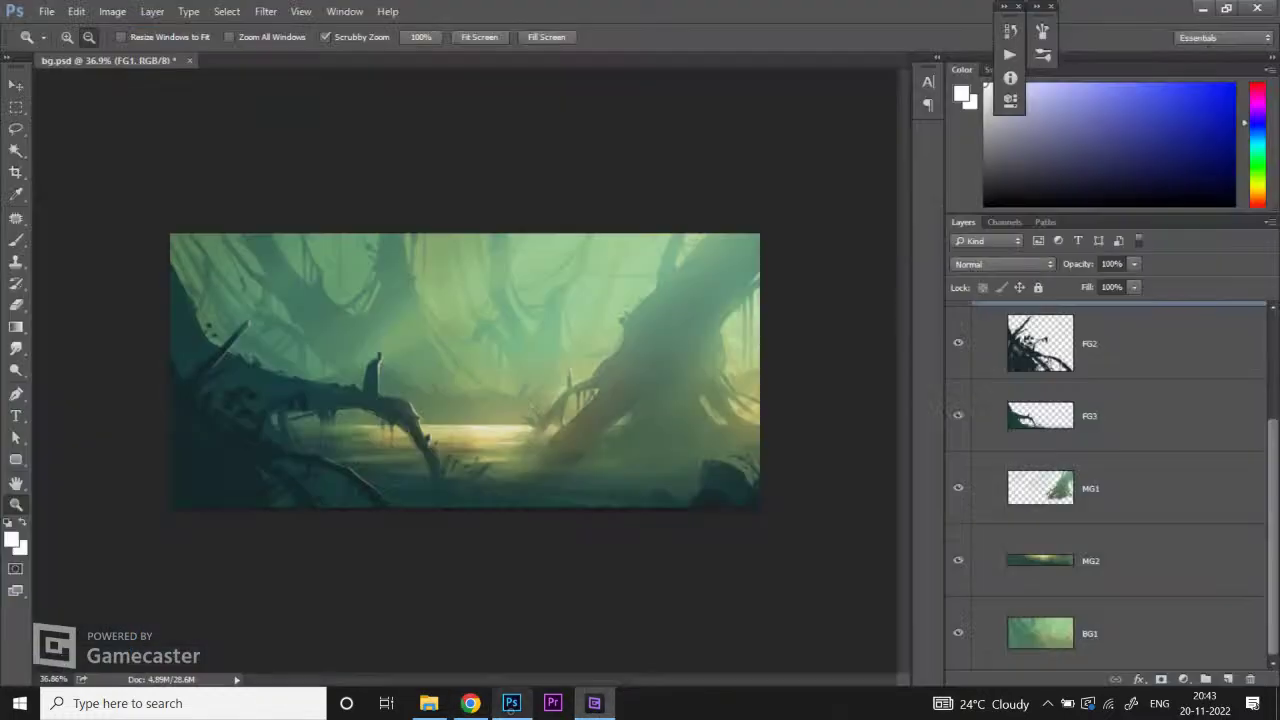
Step: Select layer FG3, then FG1, and review which layers down to BG1 are still ordinary layers
{"action": "left_click", "coordinate": [1150, 415]}
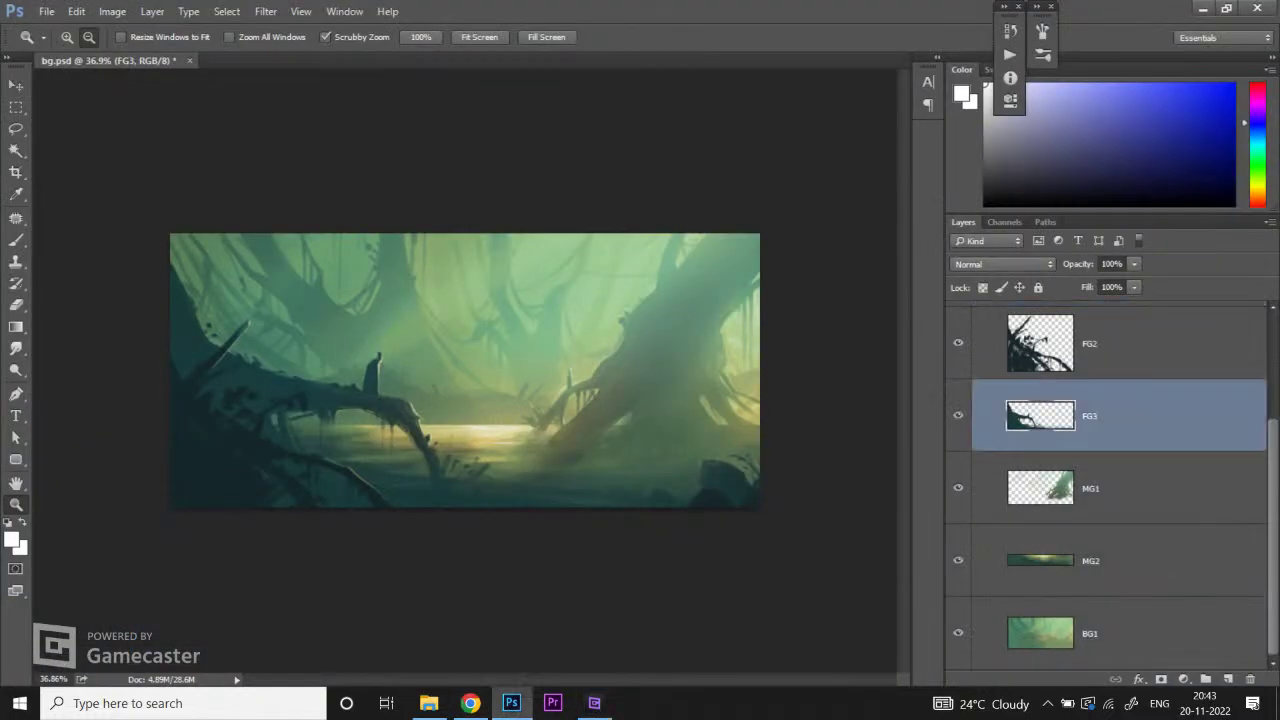
{"action": "scroll", "coordinate": [1110, 480], "scroll_direction": "up", "scroll_amount": 2}
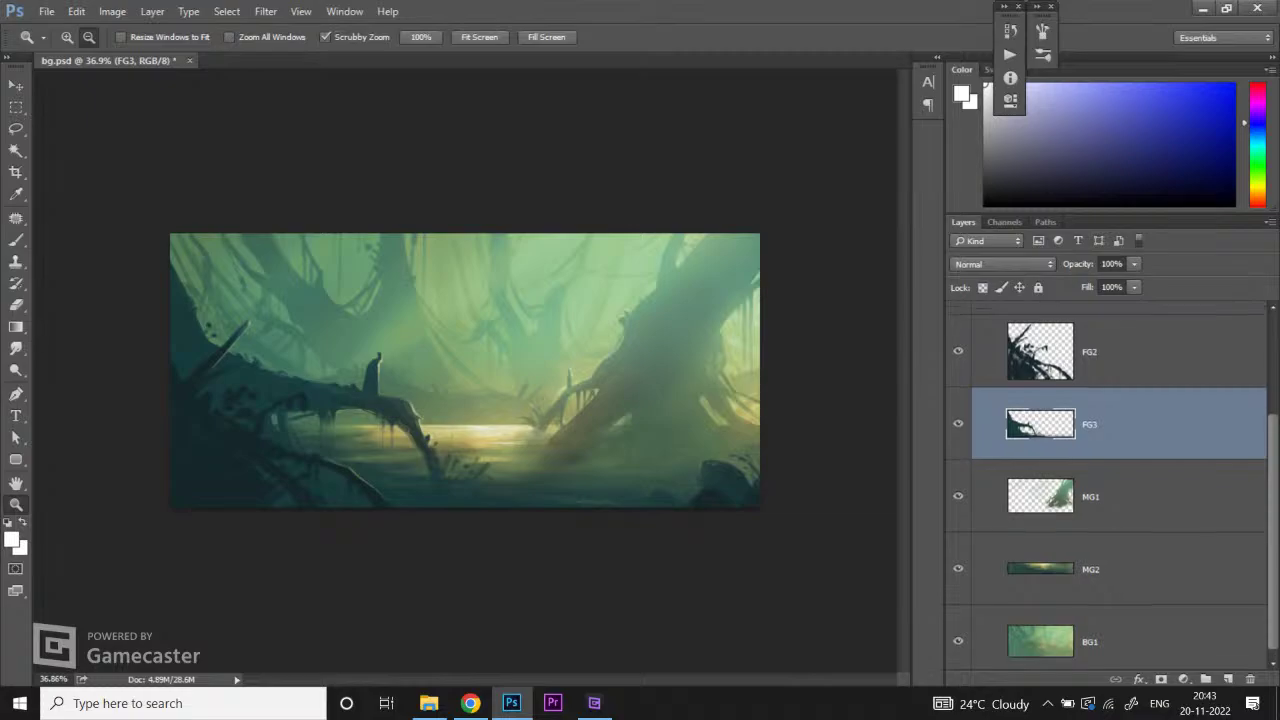
{"action": "left_click", "coordinate": [1150, 427]}
{"action": "scroll", "coordinate": [1110, 480], "scroll_direction": "down", "scroll_amount": 2}
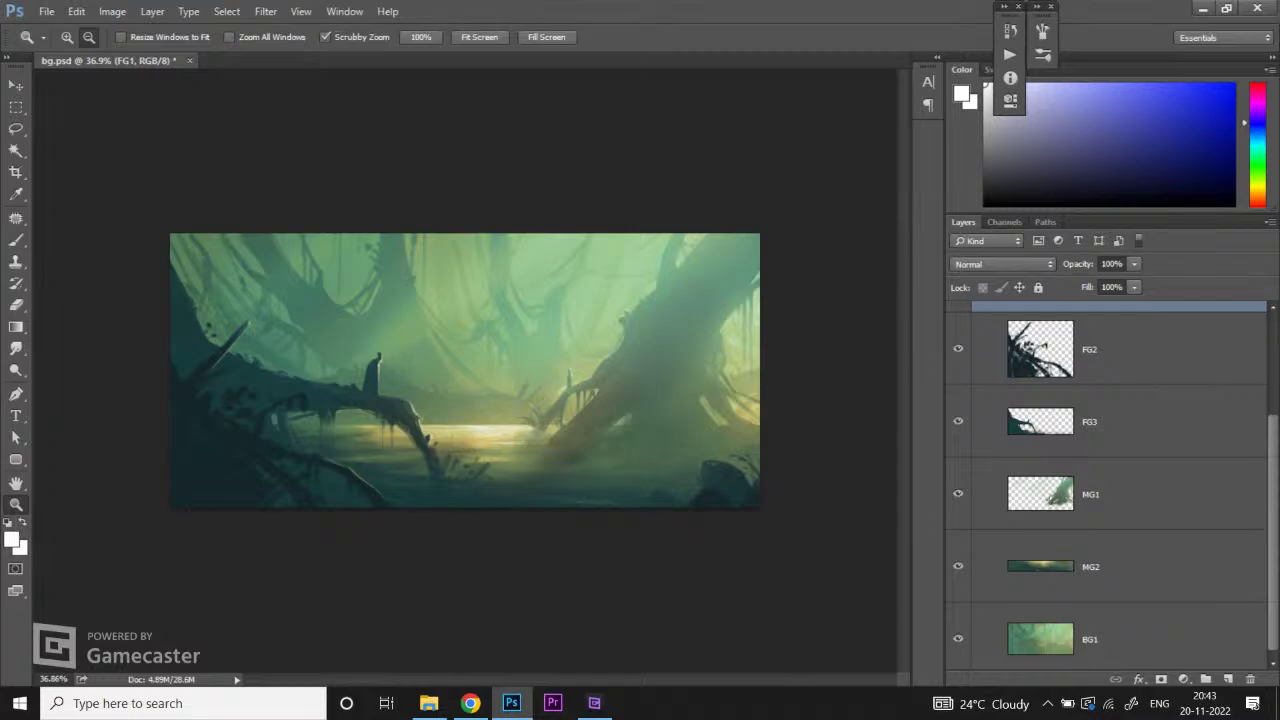
{"action": "scroll", "coordinate": [1110, 480], "scroll_direction": "up", "scroll_amount": 2}
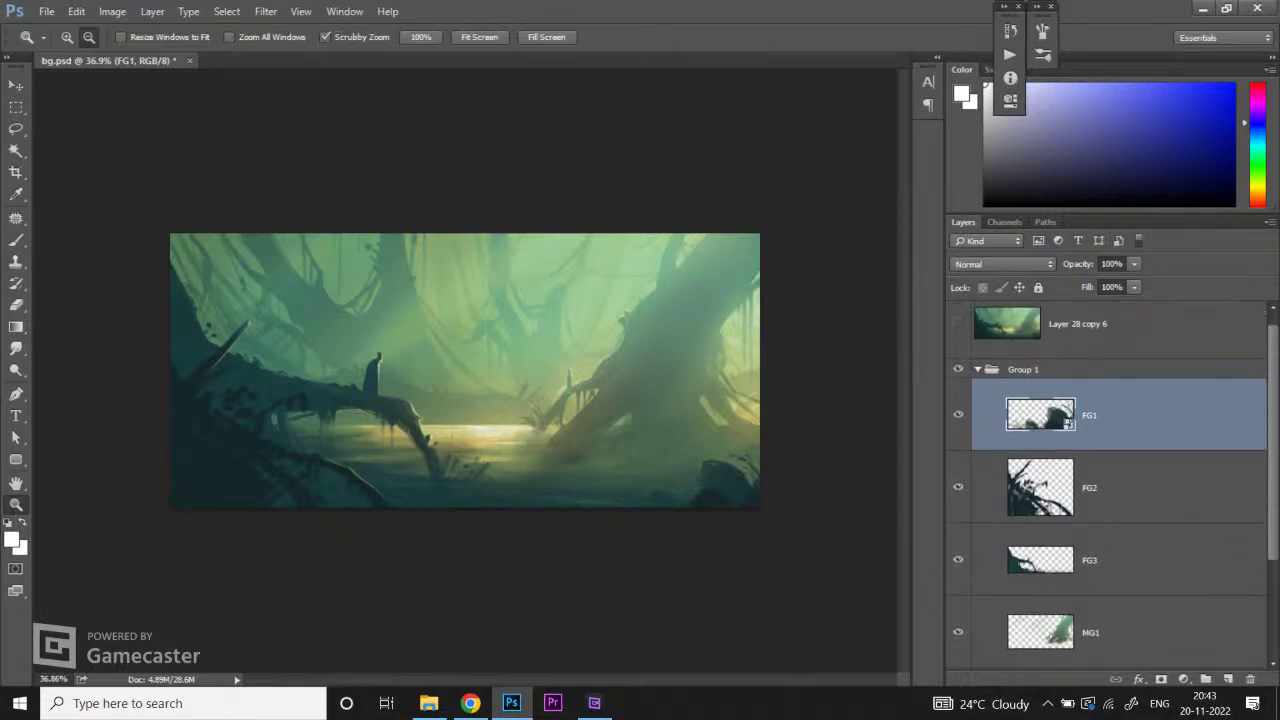
Step: Try converting layers FG2, FG3 and MG1 together into one Smart Object, undo it and reselect FG2 alone
{"action": "left_click", "coordinate": [1150, 487]}
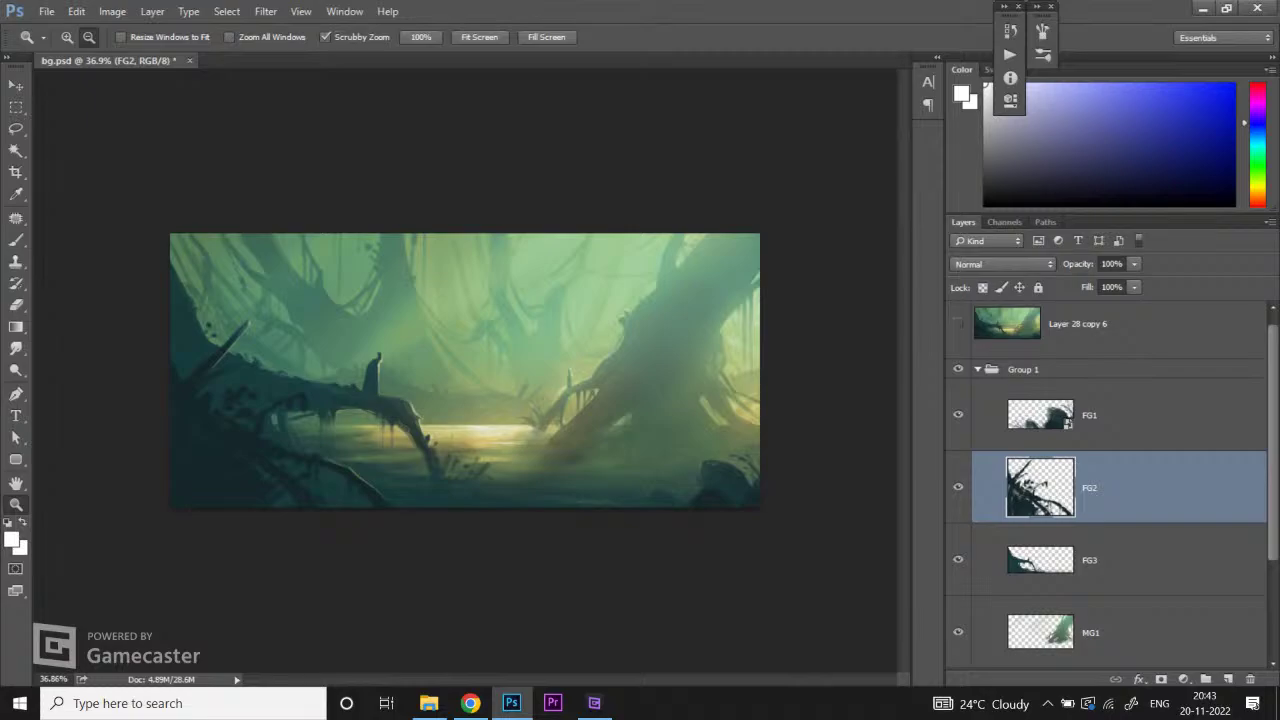
{"action": "scroll", "coordinate": [1110, 490], "scroll_direction": "down", "scroll_amount": 2}
{"action": "left_click", "coordinate": [1165, 522], "text": "shift"}
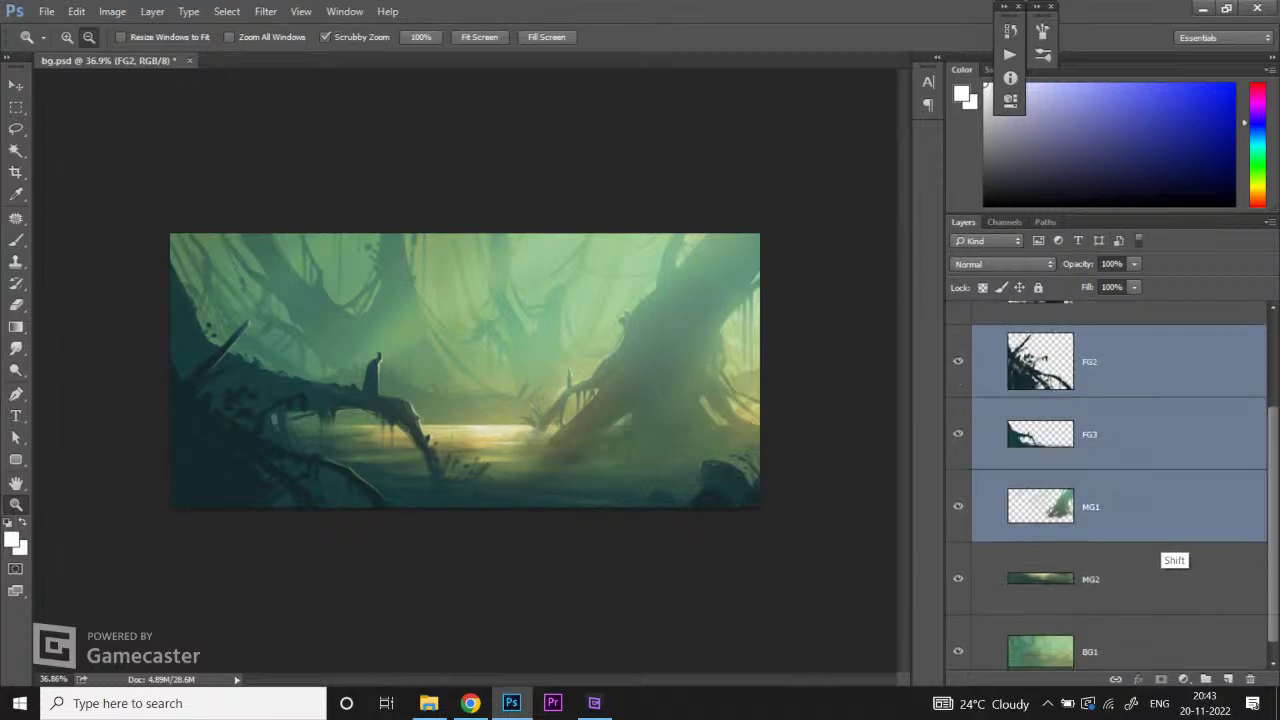
{"action": "right_click", "coordinate": [1165, 522]}
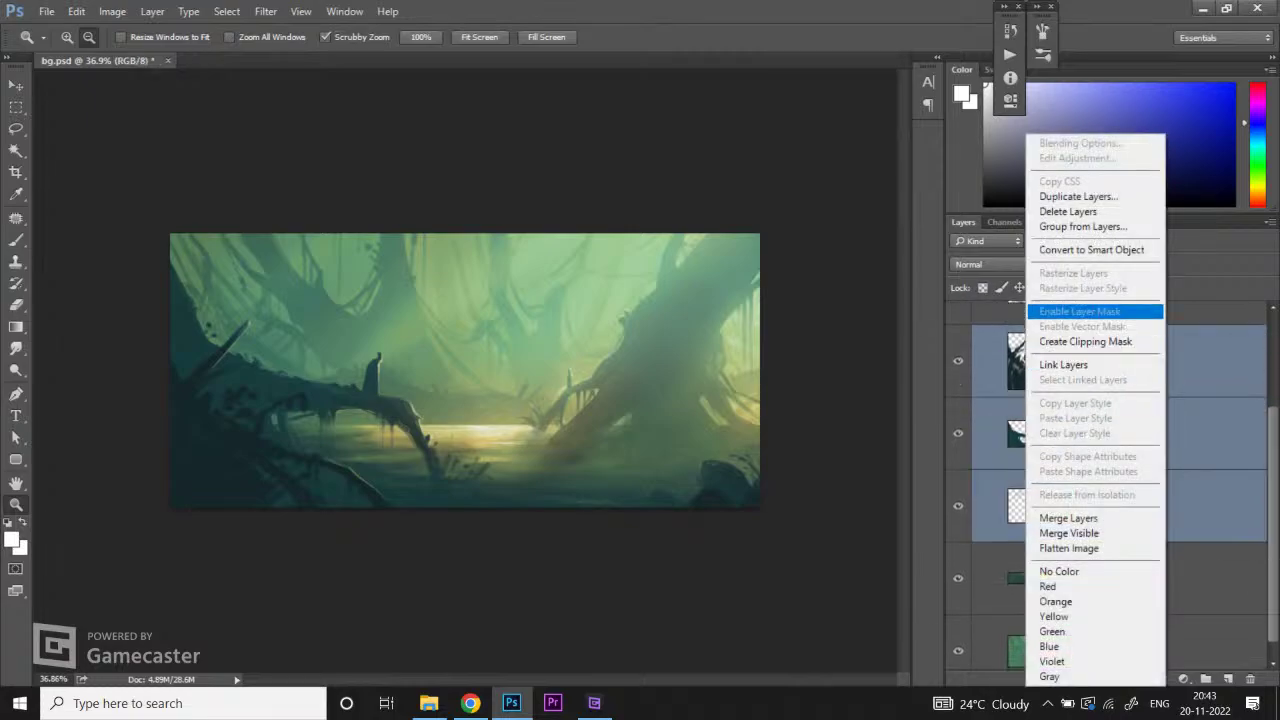
{"action": "left_click", "coordinate": [1091, 249]}
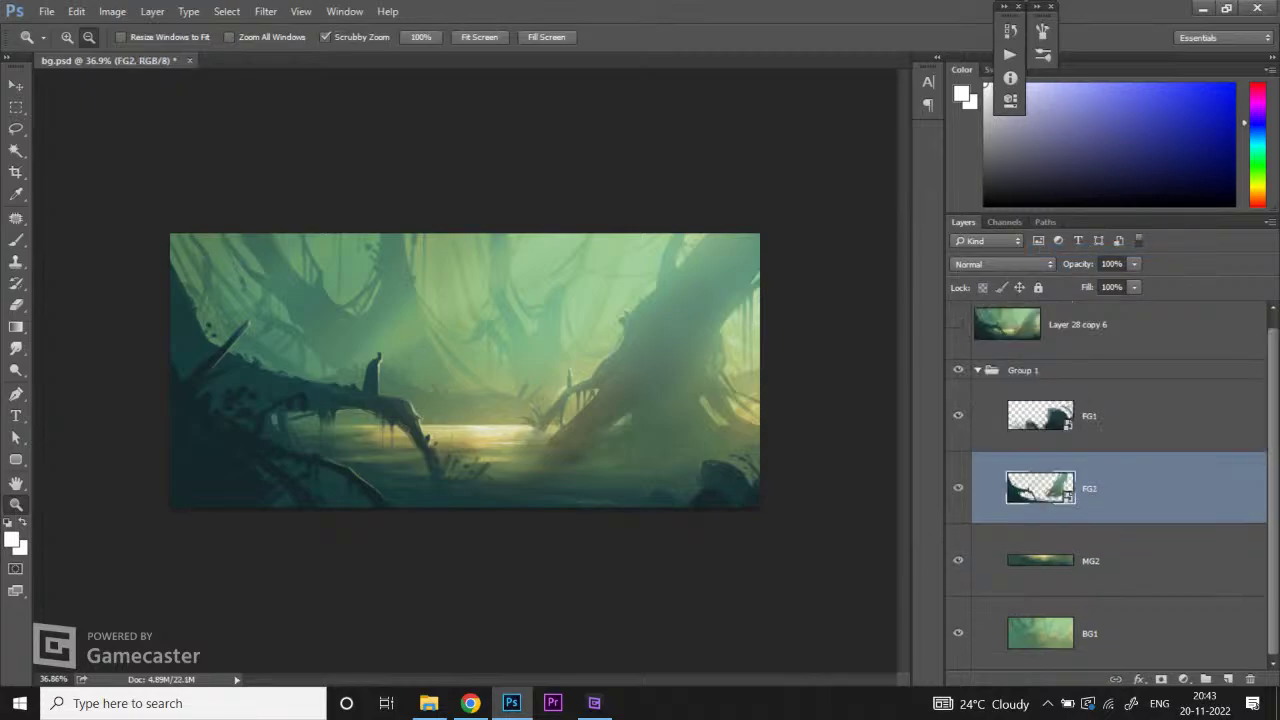
{"action": "key", "text": "ctrl+z"}
{"action": "left_click", "coordinate": [1150, 488]}
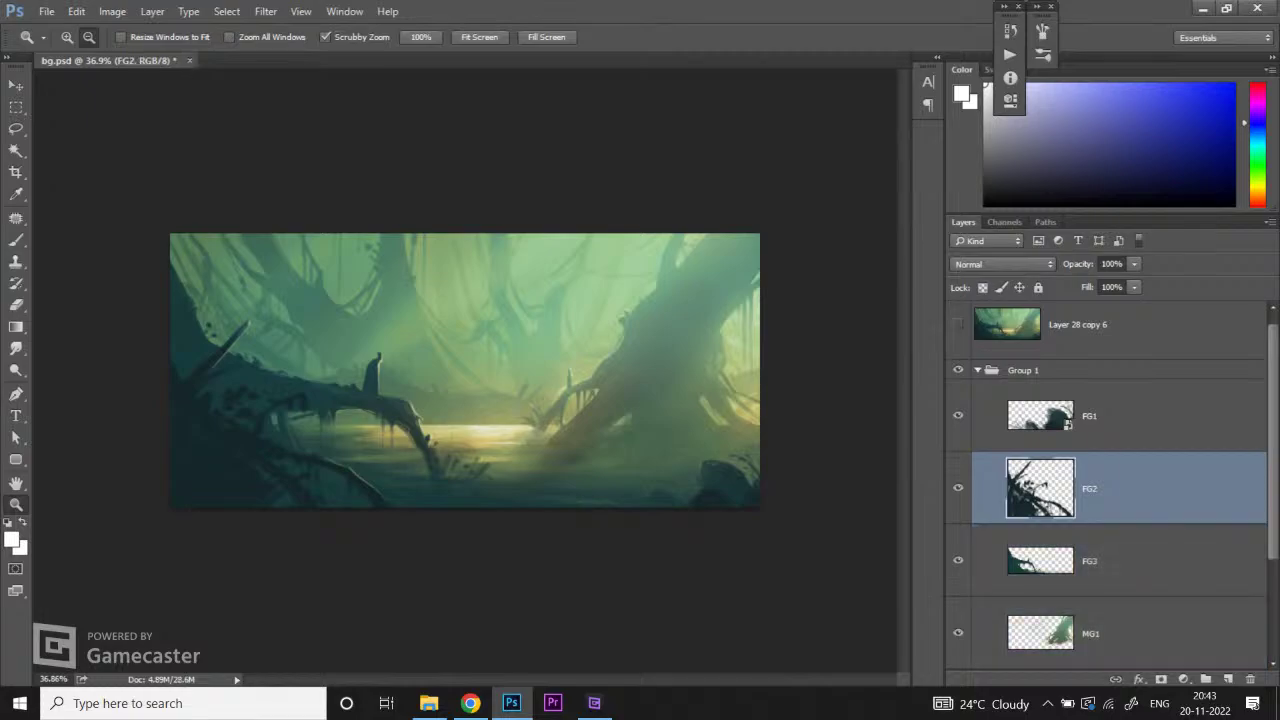
Step: Convert layers FG2 and FG3 into Smart Objects, each one separately
{"action": "right_click", "coordinate": [1131, 488]}
{"action": "right_click", "coordinate": [1131, 488]}
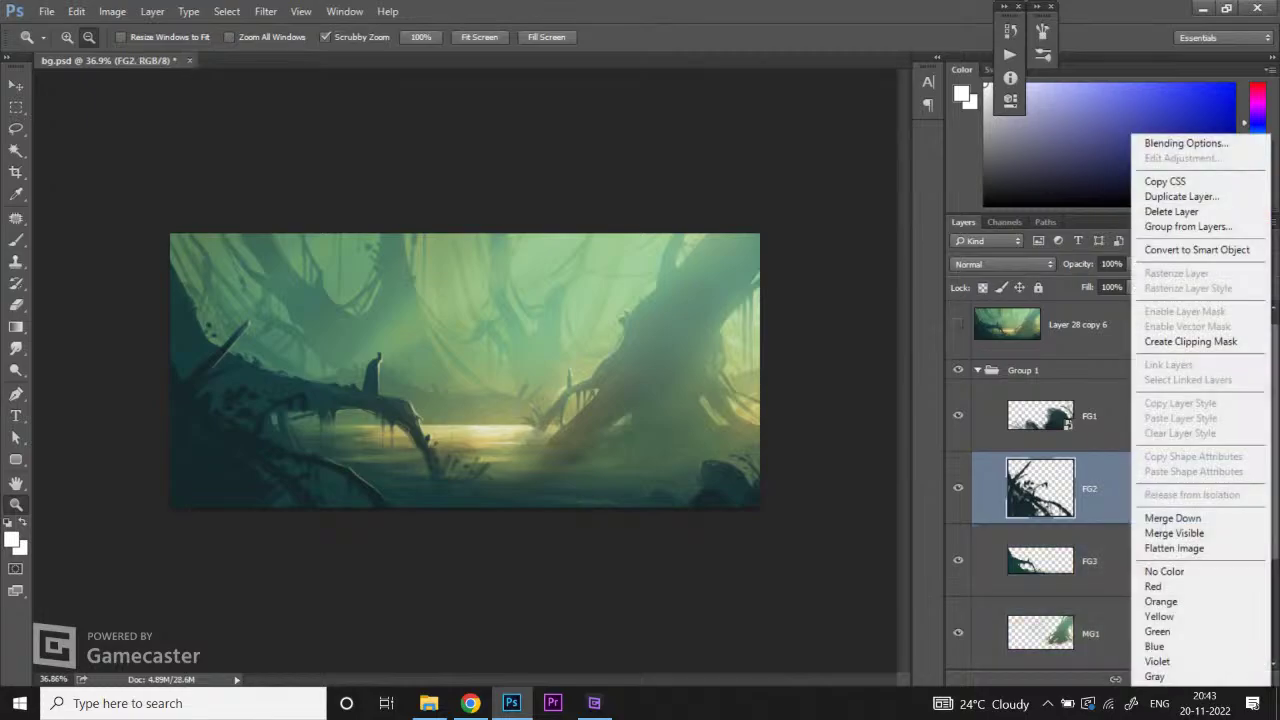
{"action": "left_click", "coordinate": [1197, 249]}
{"action": "scroll", "coordinate": [1110, 480], "scroll_direction": "down", "scroll_amount": 2}
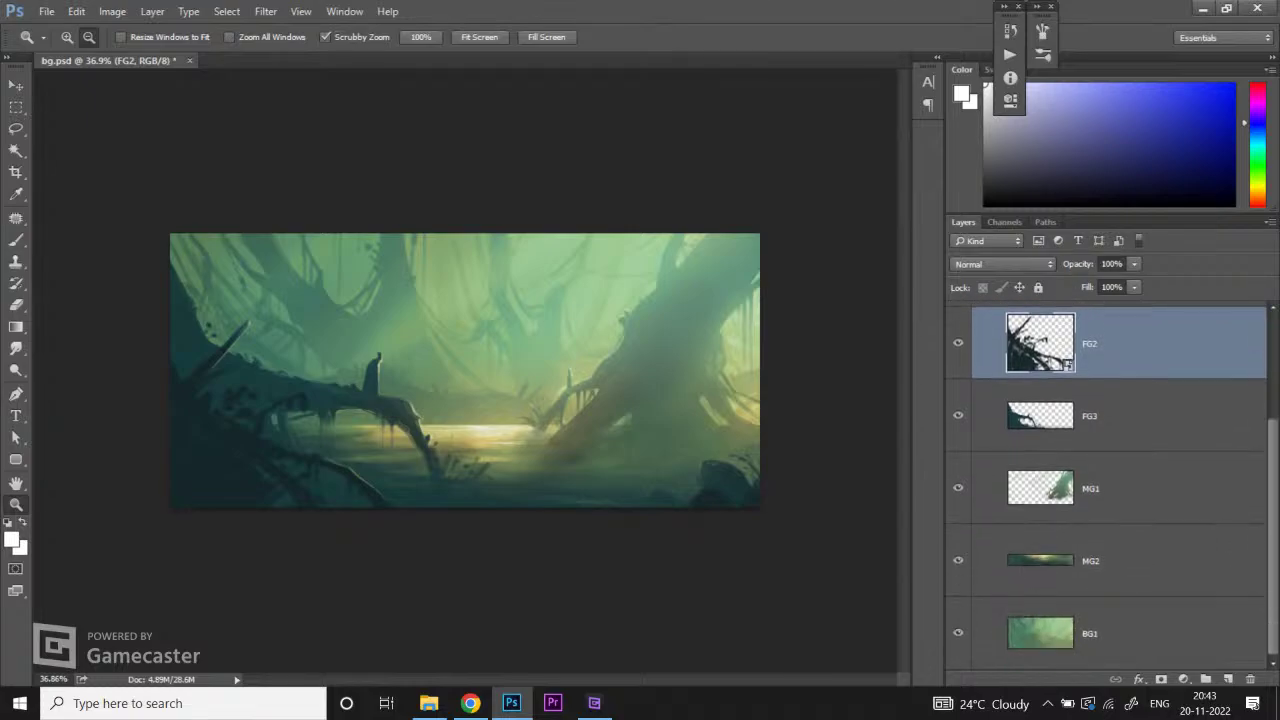
{"action": "right_click", "coordinate": [1128, 416]}
{"action": "left_click", "coordinate": [1190, 249]}
Step: Convert layers MG1, MG2 and BG1 into Smart Objects, each one separately
{"action": "right_click", "coordinate": [1010, 488]}
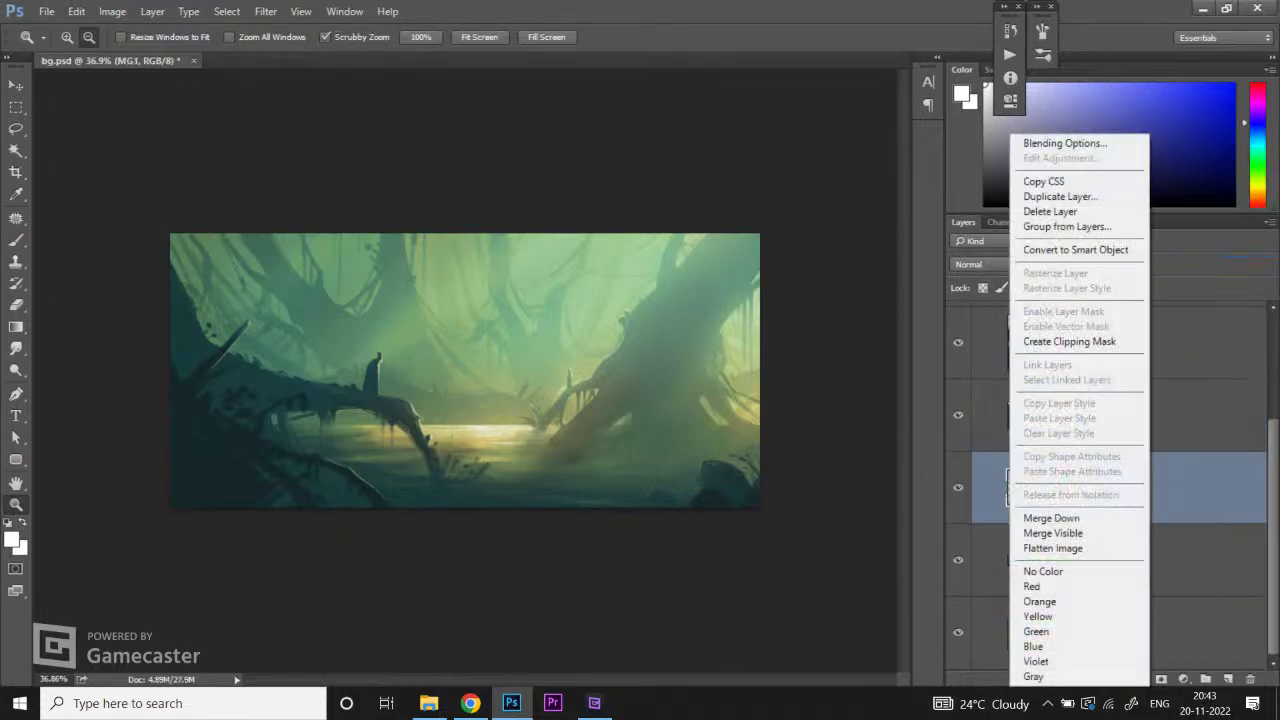
{"action": "left_click", "coordinate": [1075, 249]}
{"action": "right_click", "coordinate": [1008, 560]}
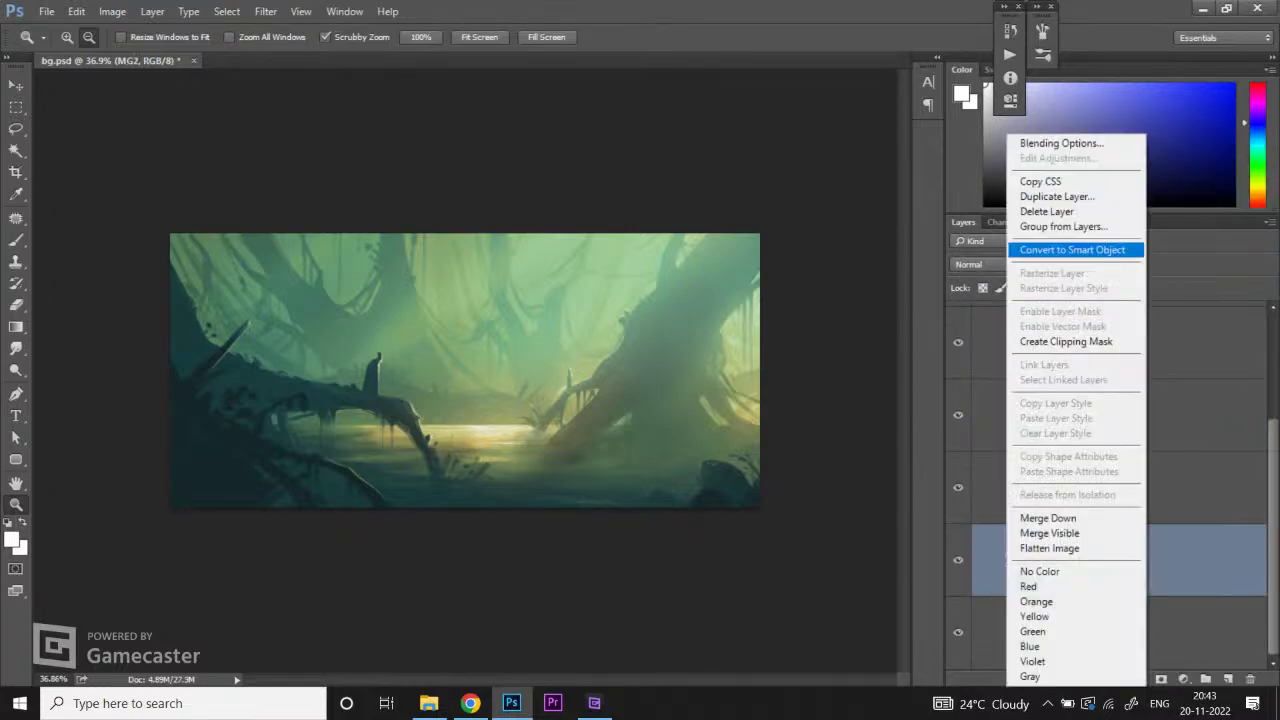
{"action": "left_click", "coordinate": [1075, 249]}
{"action": "right_click", "coordinate": [1140, 633]}
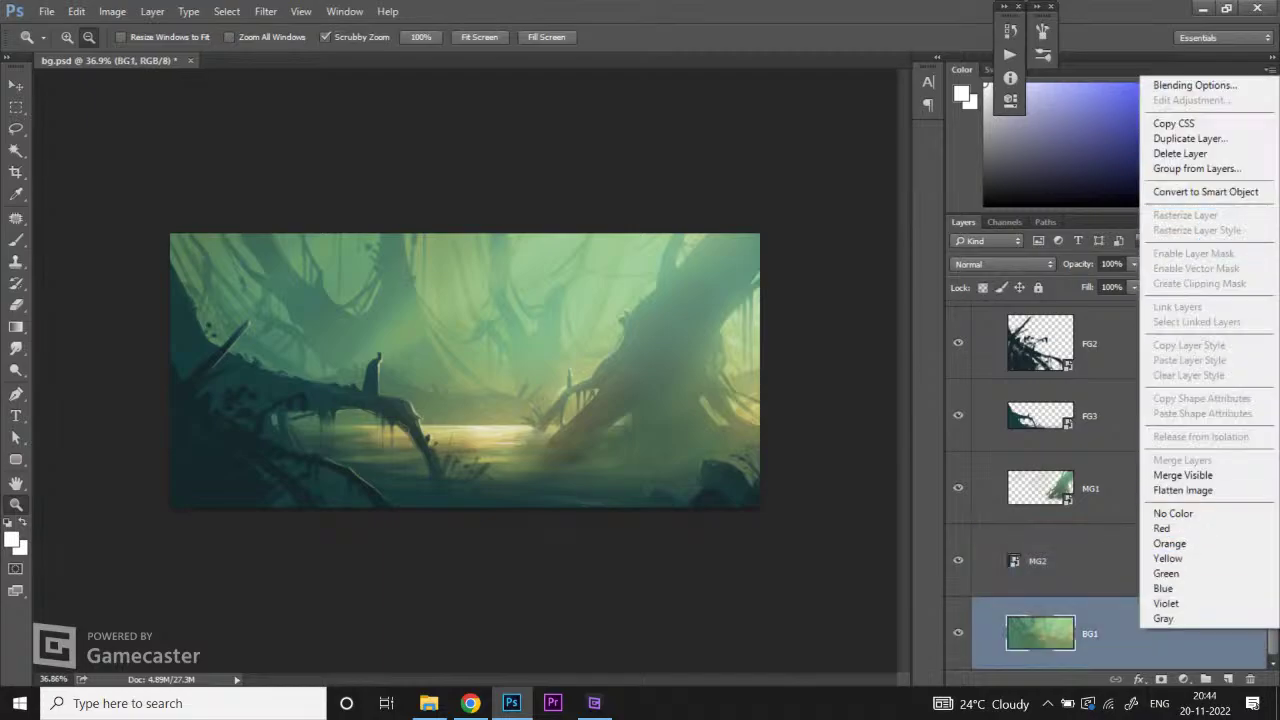
{"action": "left_click", "coordinate": [1190, 192]}
Step: Select layer MG2 and toggle its visibility off and on to check what it contributes to the scene
{"action": "left_click", "coordinate": [1100, 560]}
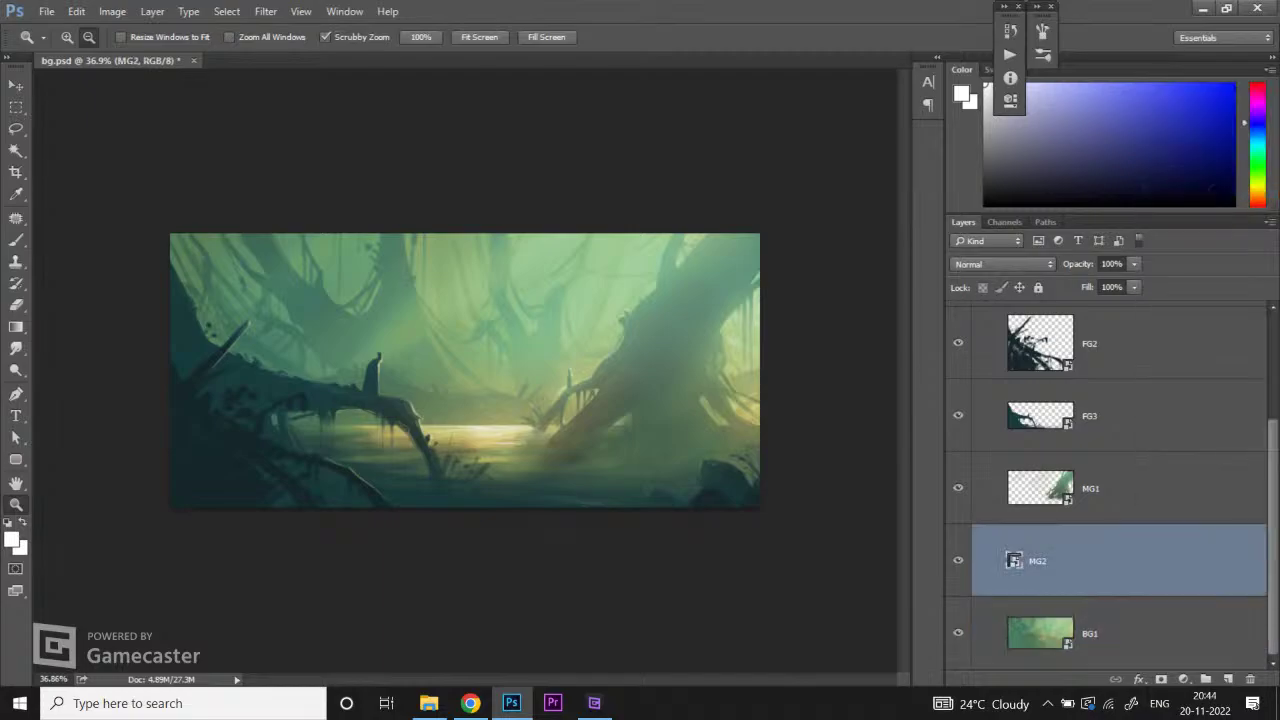
{"action": "left_click", "coordinate": [958, 560]}
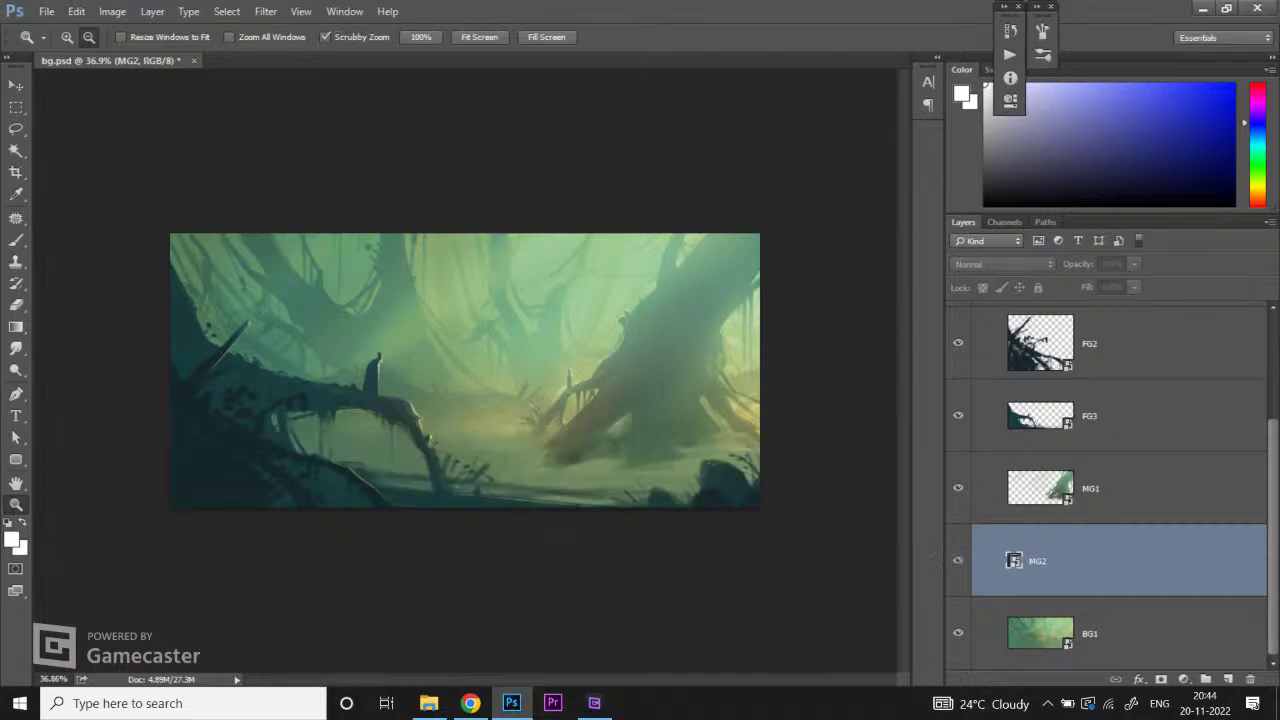
{"action": "left_click", "coordinate": [958, 560]}
Step: Review the Group 1 layers from FG1 down to BG1 for Smart Object markers, leaving FG1 selected
{"action": "left_click", "coordinate": [1060, 633]}
{"action": "scroll", "coordinate": [1040, 620], "scroll_direction": "up", "scroll_amount": 3}
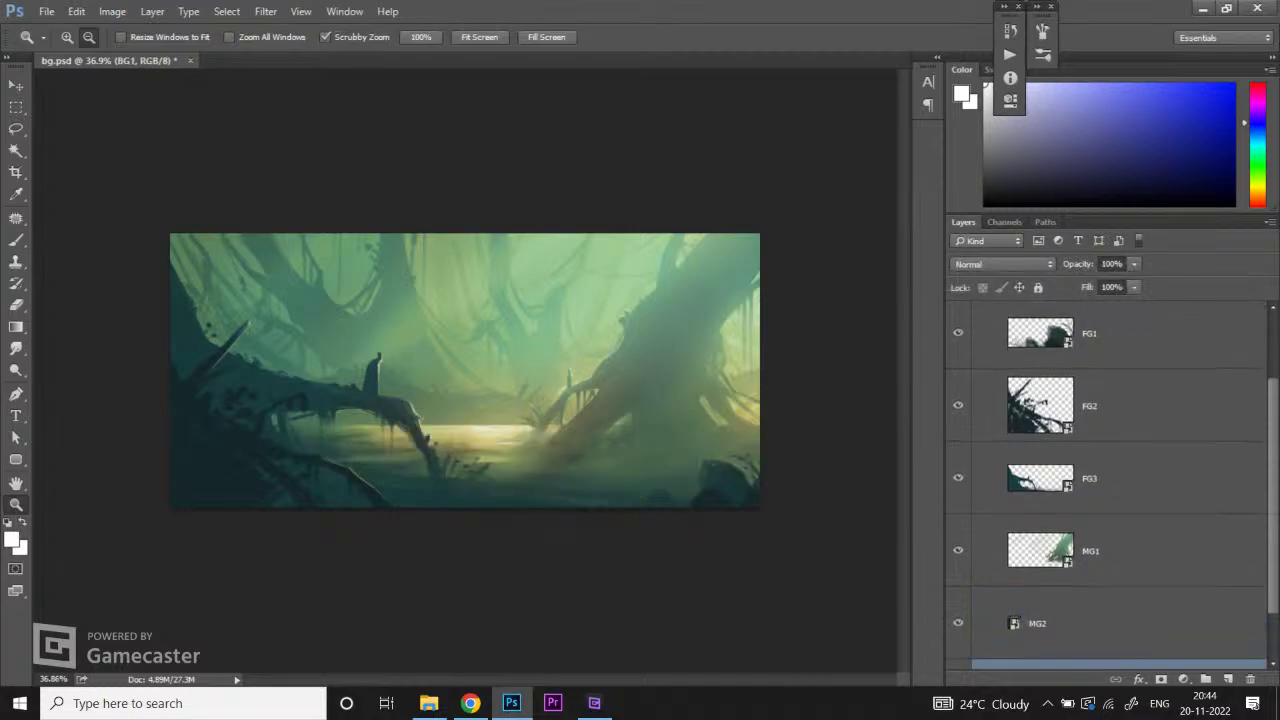
{"action": "scroll", "coordinate": [1040, 620], "scroll_direction": "down", "scroll_amount": 3}
{"action": "scroll", "coordinate": [1040, 620], "scroll_direction": "up", "scroll_amount": 3}
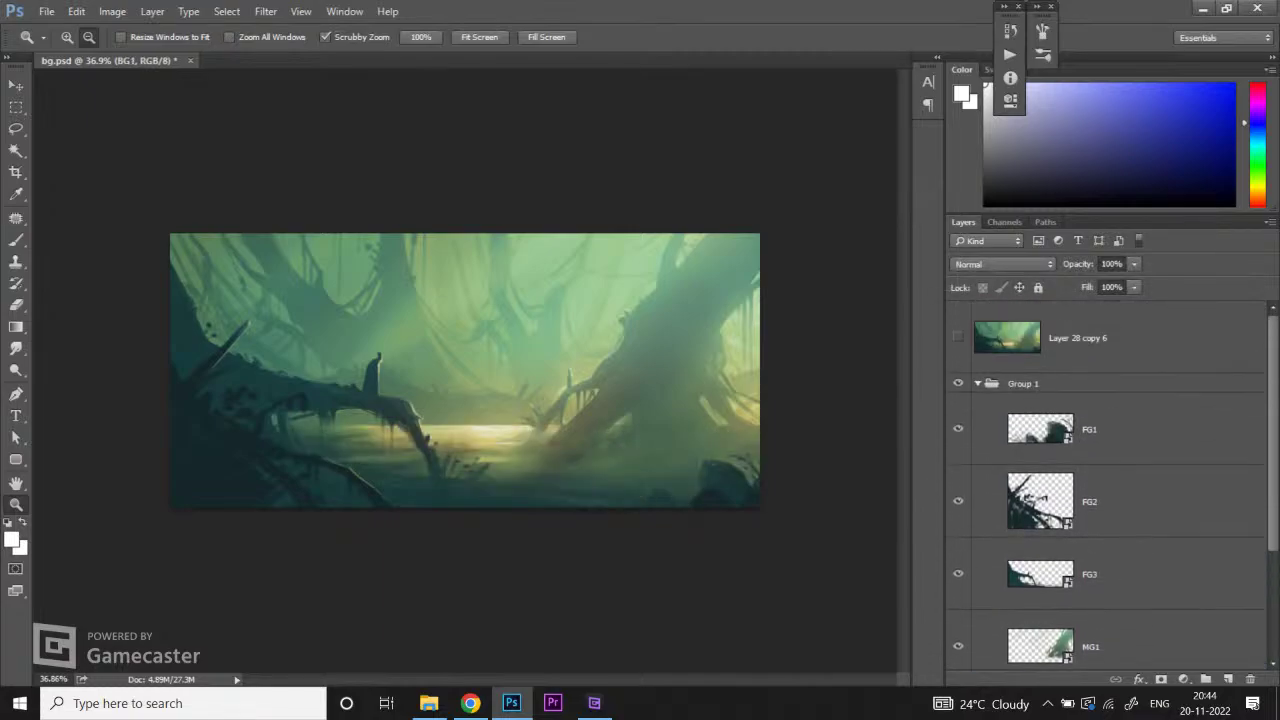
{"action": "scroll", "coordinate": [1105, 485], "scroll_direction": "down", "scroll_amount": 1}
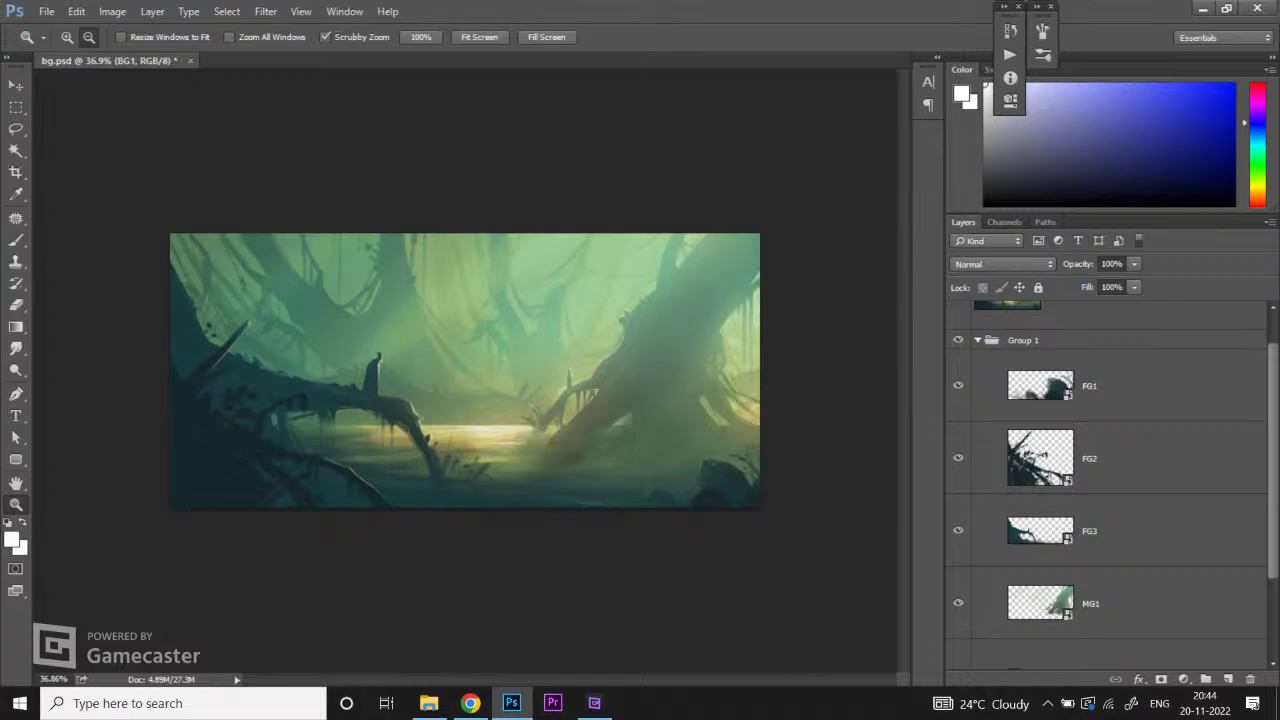
{"action": "left_click", "coordinate": [1060, 605]}
{"action": "scroll", "coordinate": [1060, 605], "scroll_direction": "down", "scroll_amount": 2}
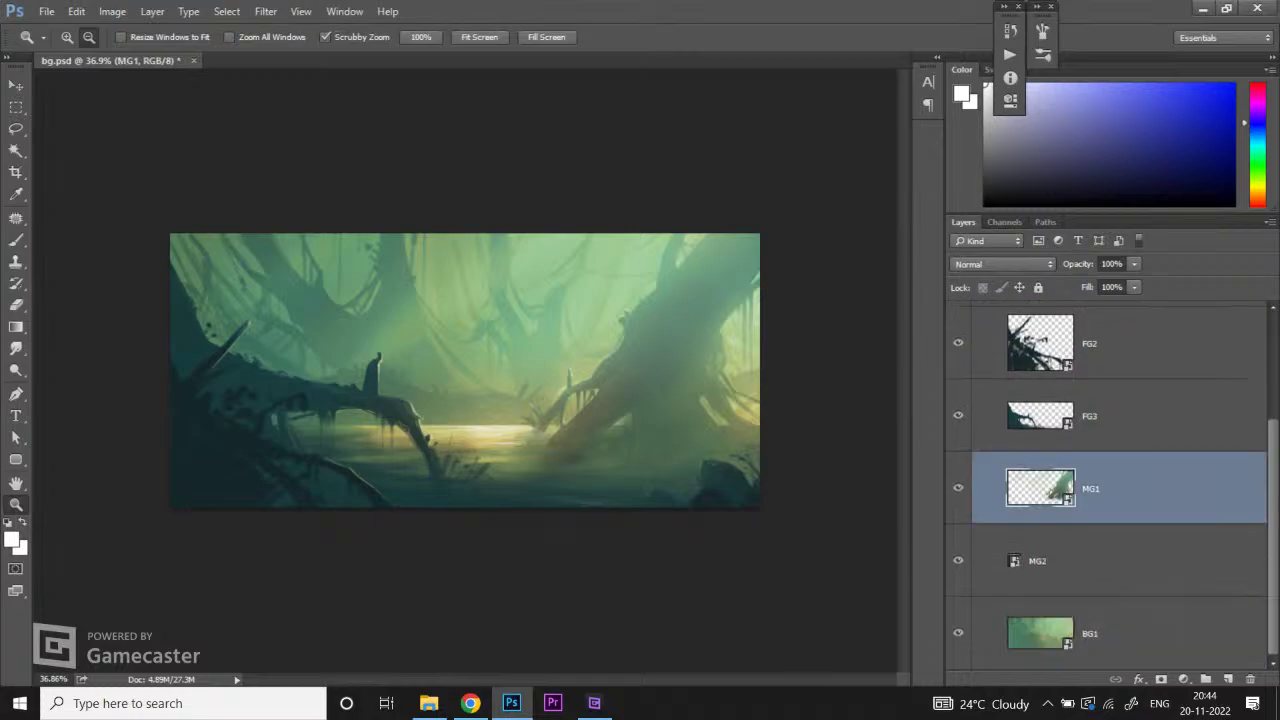
{"action": "left_click", "coordinate": [1150, 633]}
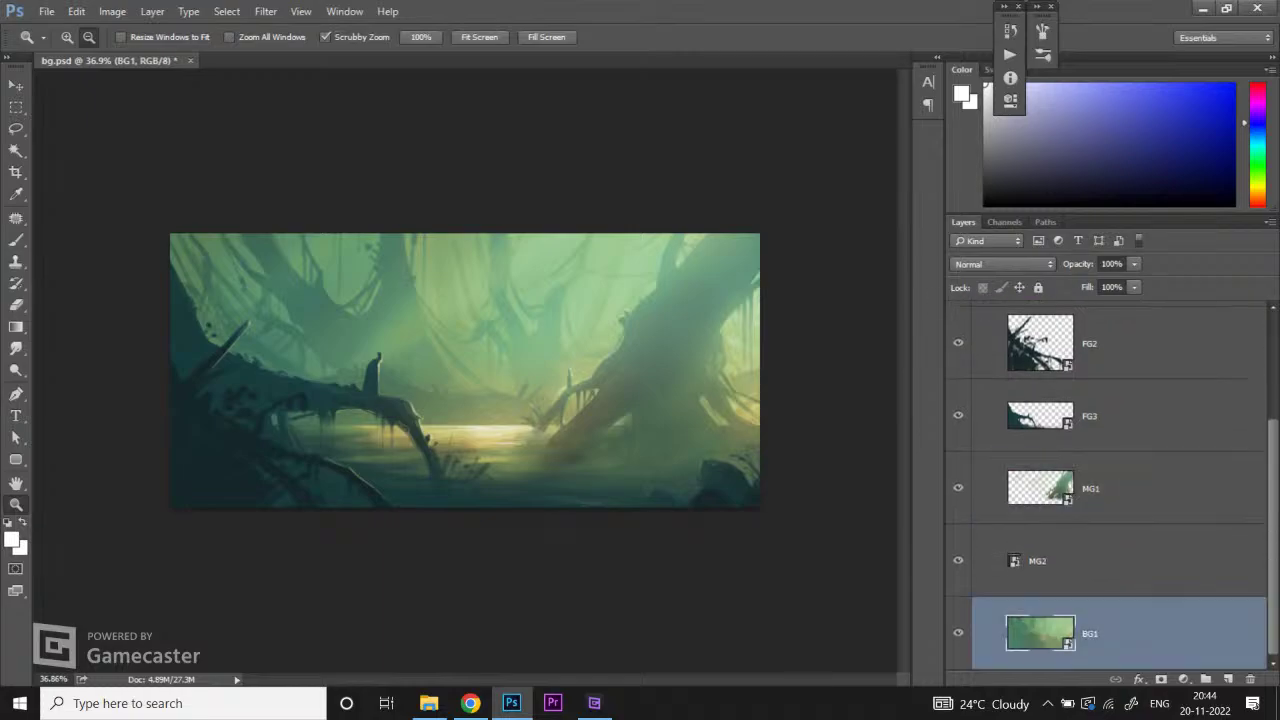
{"action": "scroll", "coordinate": [1110, 480], "scroll_direction": "up", "scroll_amount": 3}
{"action": "left_click", "coordinate": [1120, 429]}
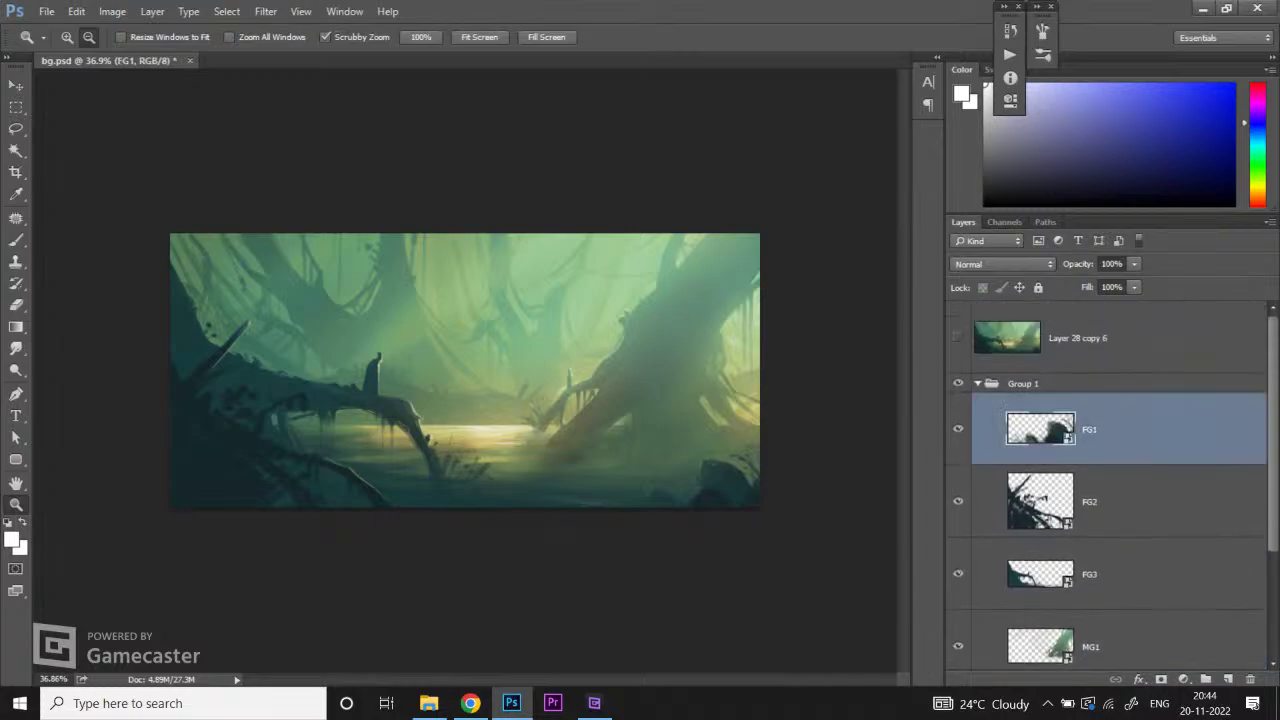
{"action": "scroll", "coordinate": [1110, 480], "scroll_direction": "down", "scroll_amount": 2}
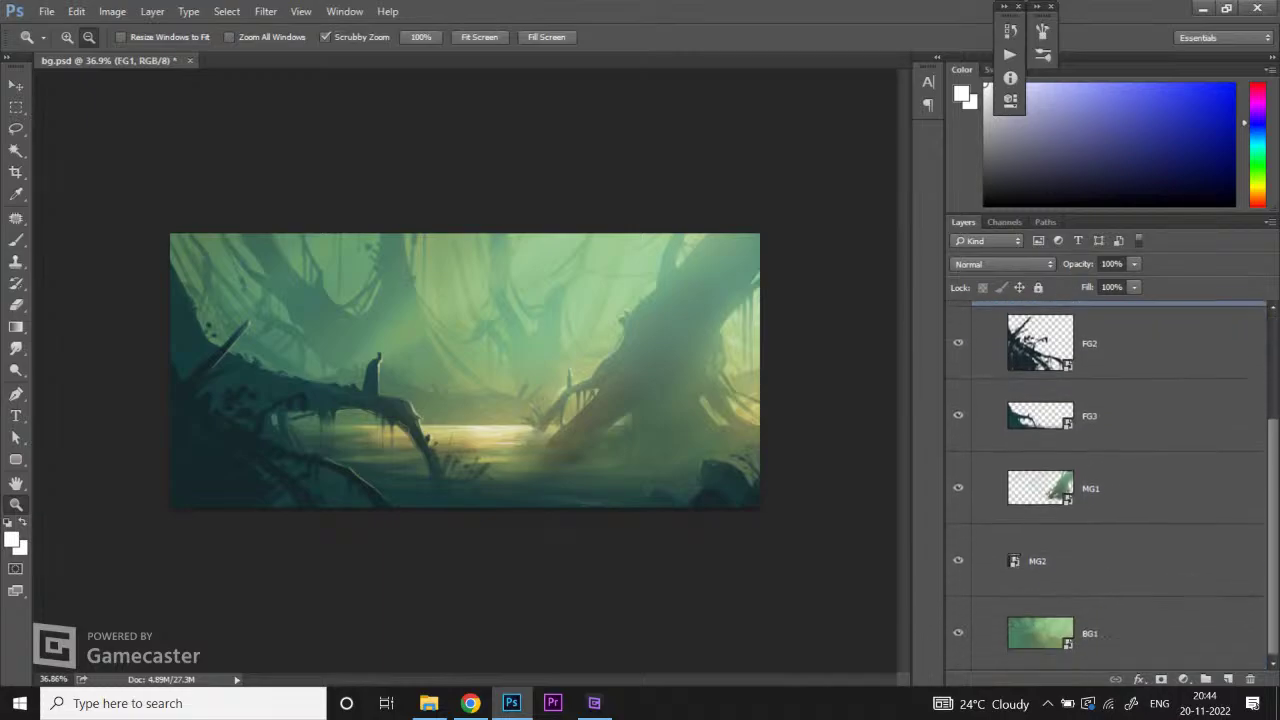
{"action": "scroll", "coordinate": [1110, 480], "scroll_direction": "up", "scroll_amount": 2}
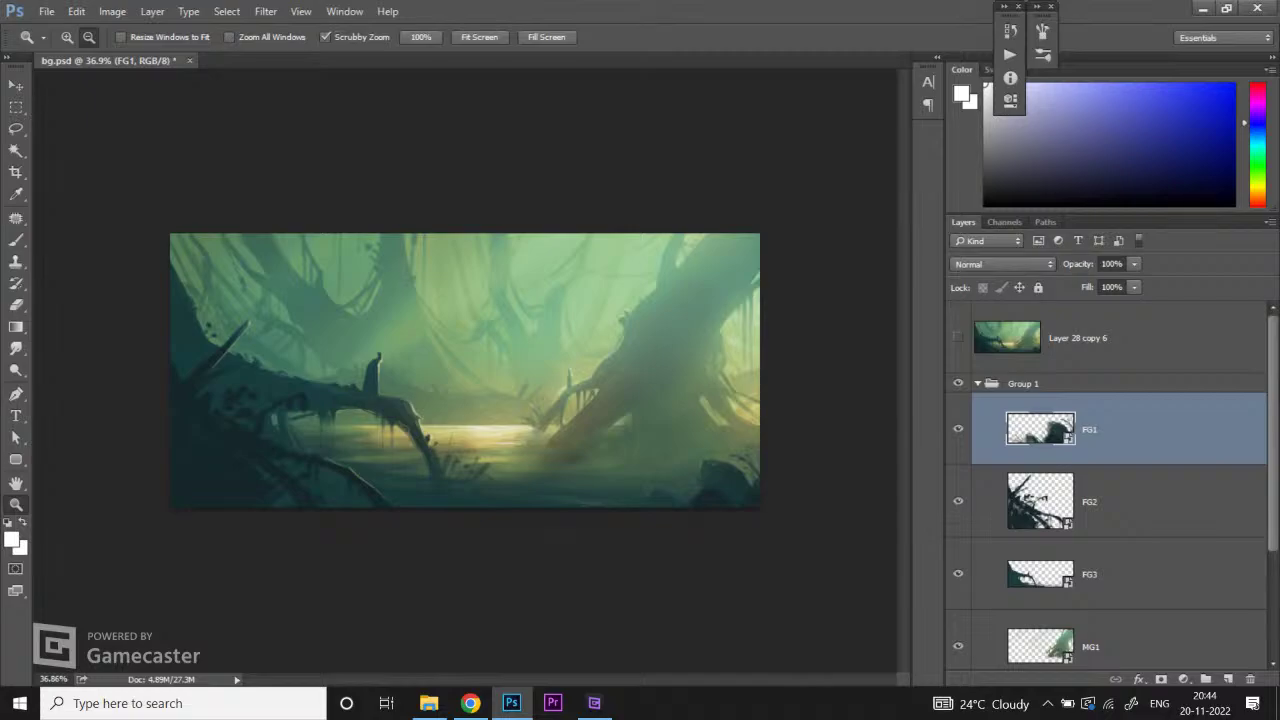
Step: Check the live chat and viewer analytics in YouTube Studio and return to Photoshop
{"action": "left_click", "coordinate": [470, 703]}
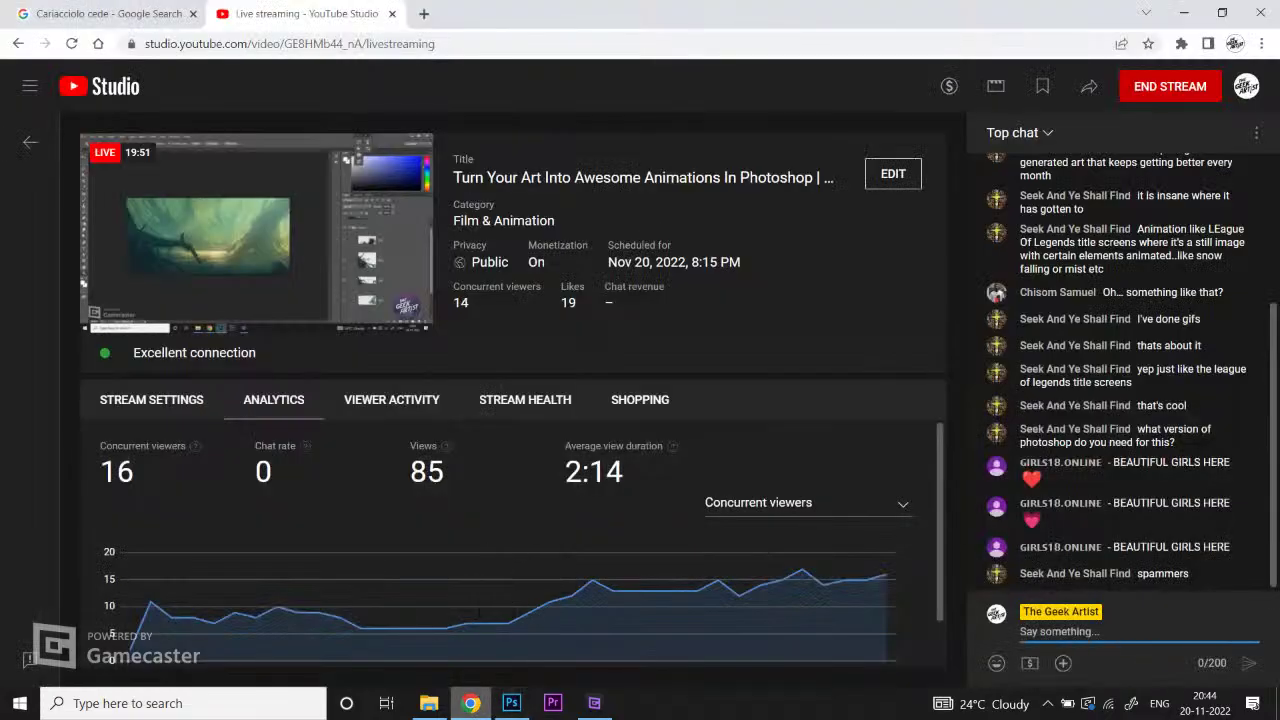
{"action": "left_click", "coordinate": [470, 703]}
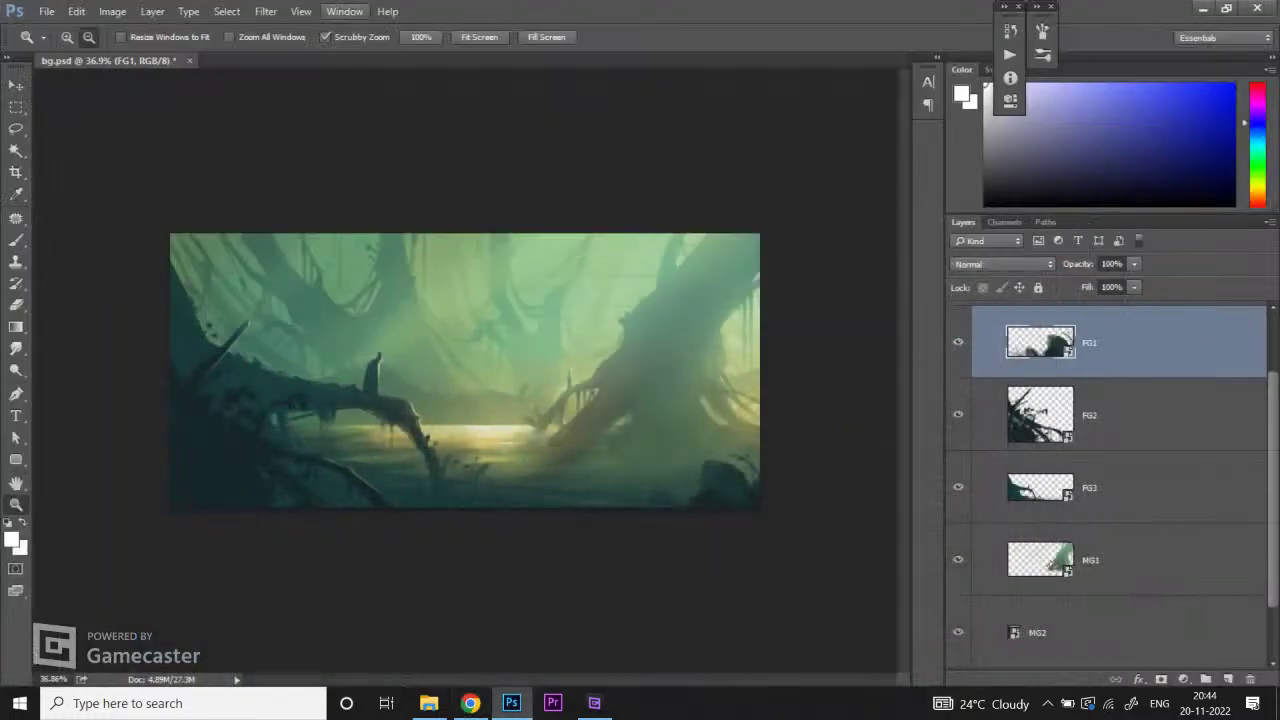
Step: Show the Timeline for bg.psd and enlarge it so that more layer tracks fit
{"action": "left_click", "coordinate": [344, 11]}
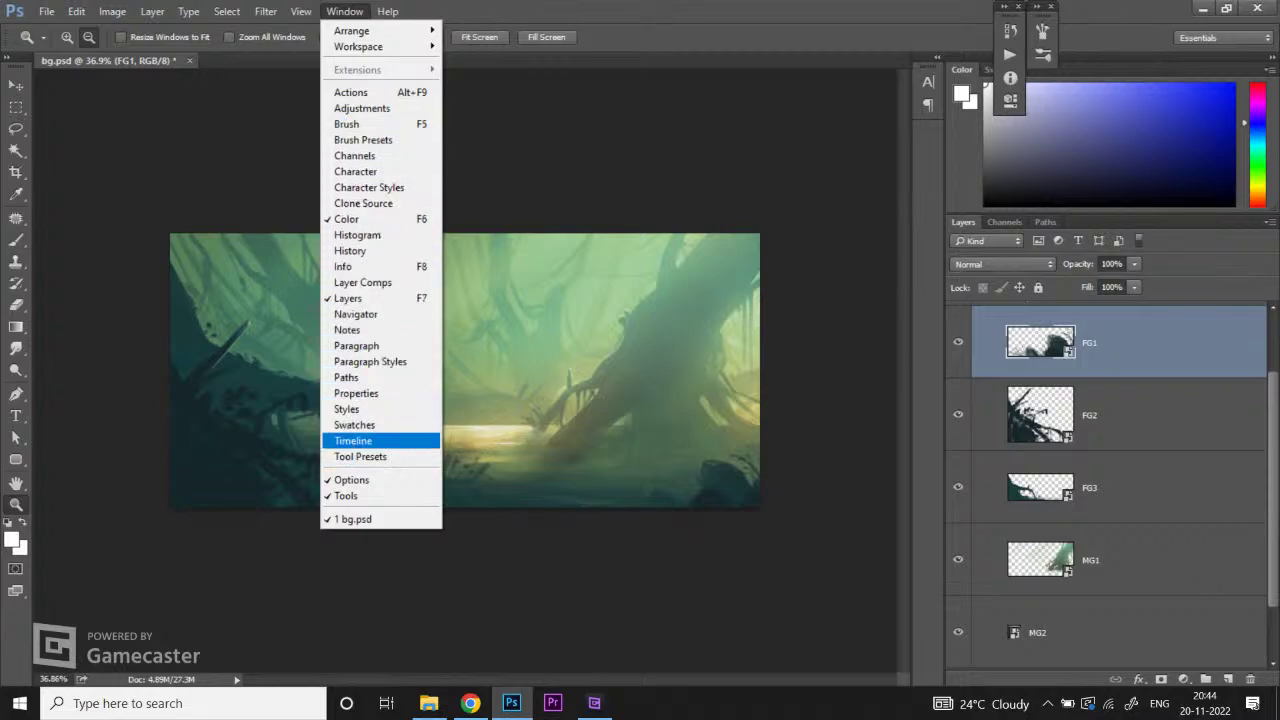
{"action": "left_click", "coordinate": [353, 440]}
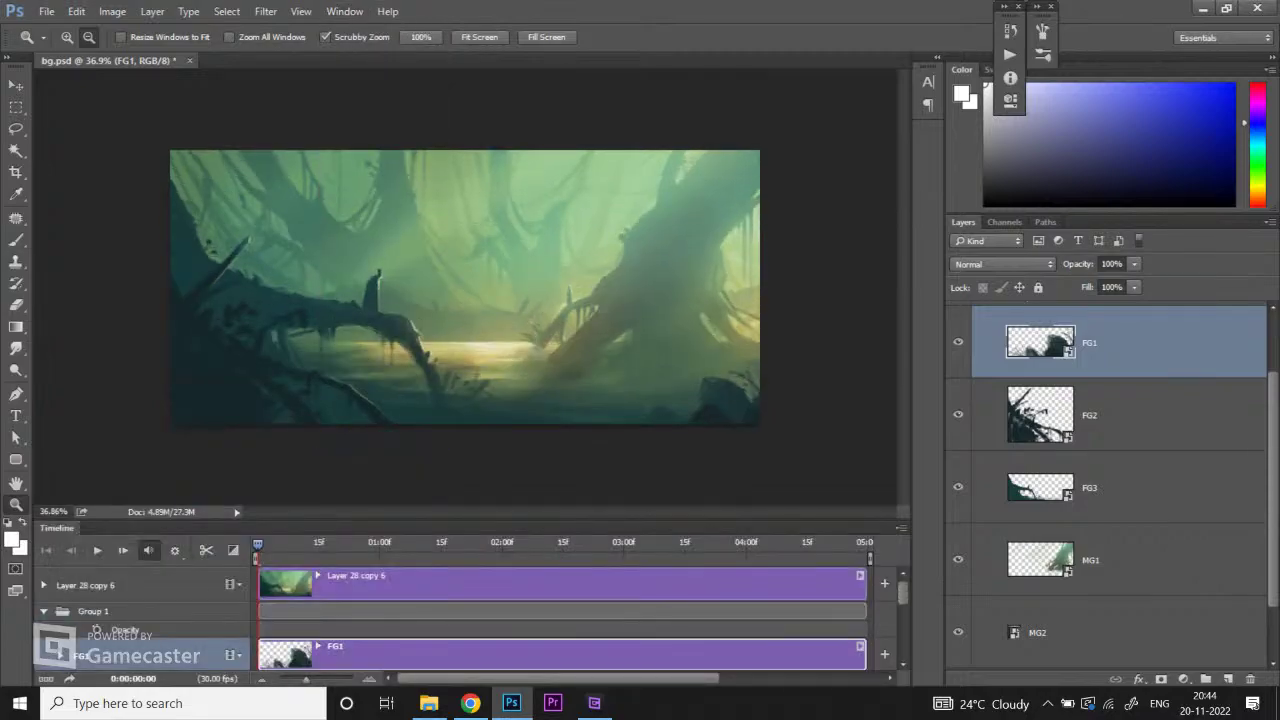
{"action": "key", "text": "ctrl+minus"}
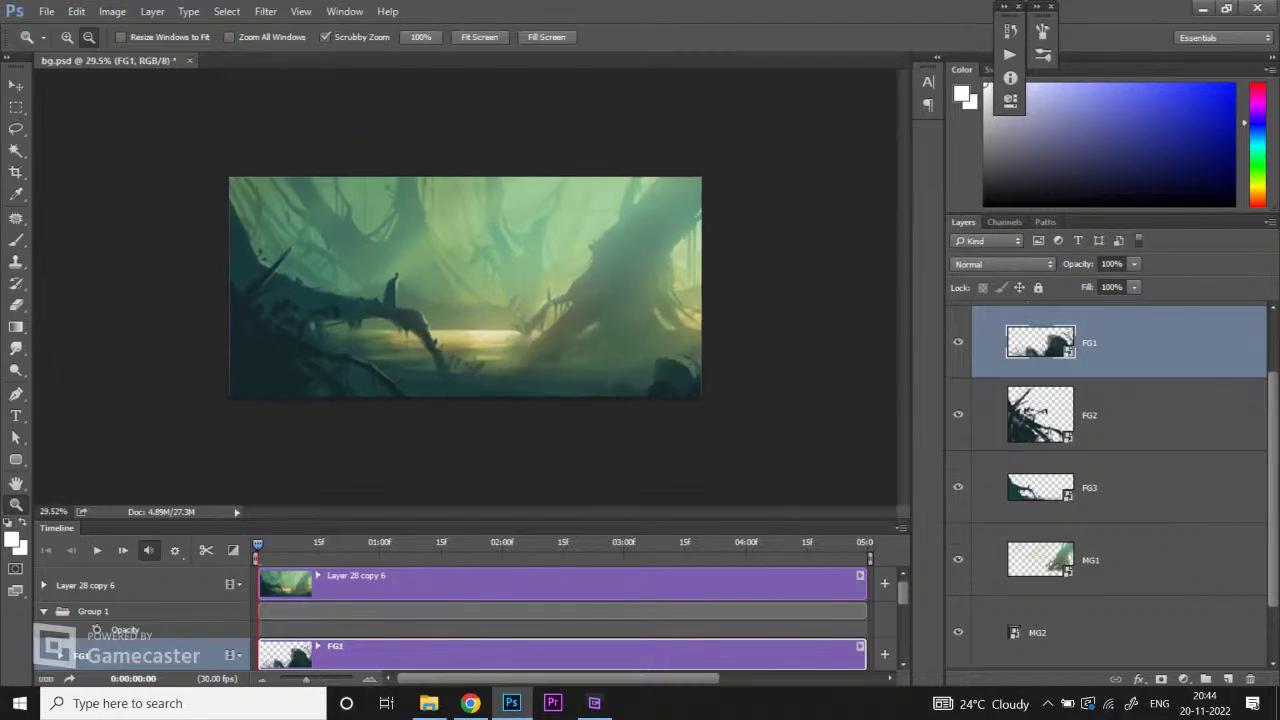
{"action": "left_click_drag", "start_coordinate": [455, 520], "coordinate": [455, 443]}
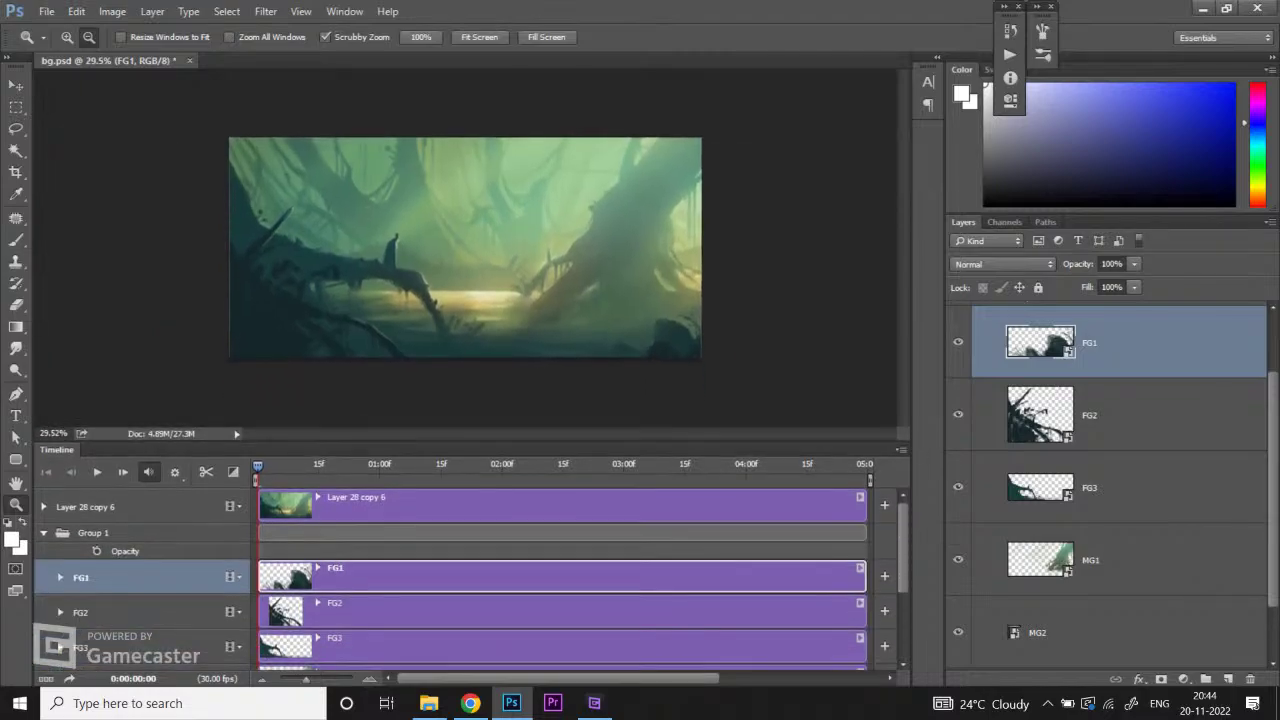
Step: Look through the Timeline's layer tracks from Layer 28 copy 6 down to BG1 and back
{"action": "scroll", "coordinate": [560, 575], "scroll_direction": "down", "scroll_amount": 1}
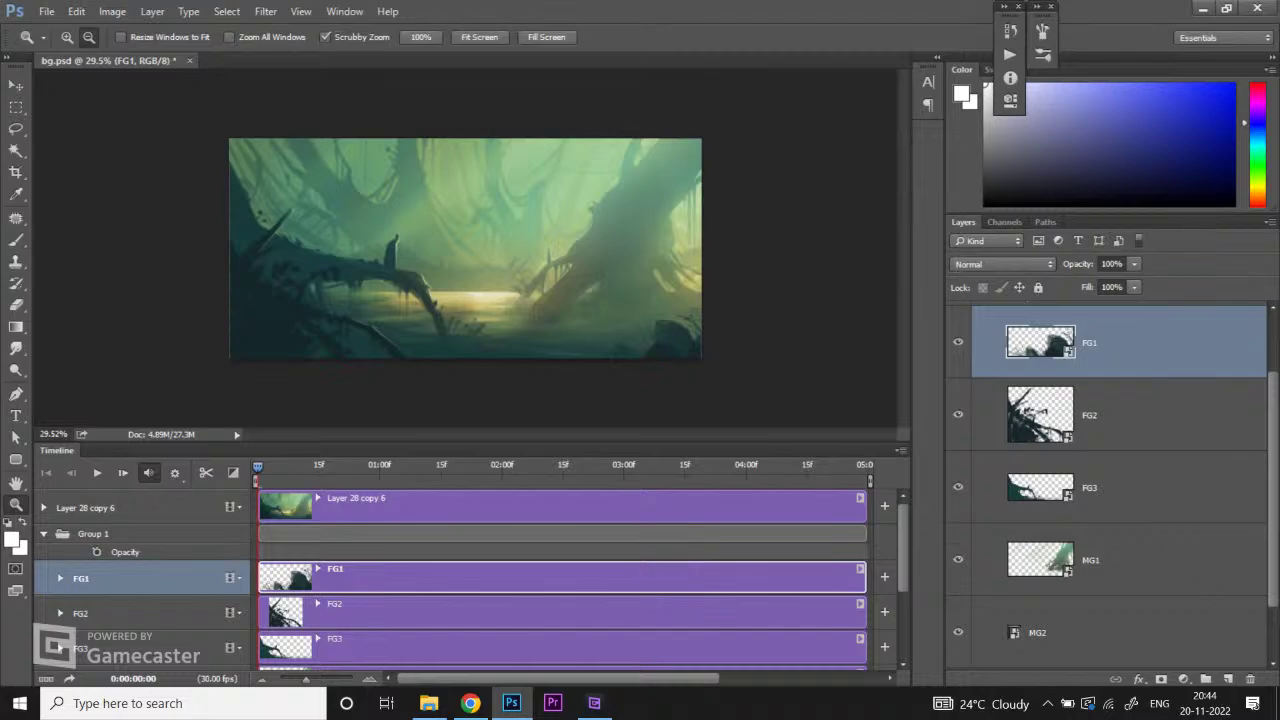
{"action": "scroll", "coordinate": [560, 580], "scroll_direction": "down", "scroll_amount": 1}
{"action": "scroll", "coordinate": [560, 580], "scroll_direction": "up", "scroll_amount": 1}
{"action": "scroll", "coordinate": [560, 580], "scroll_direction": "down", "scroll_amount": 1}
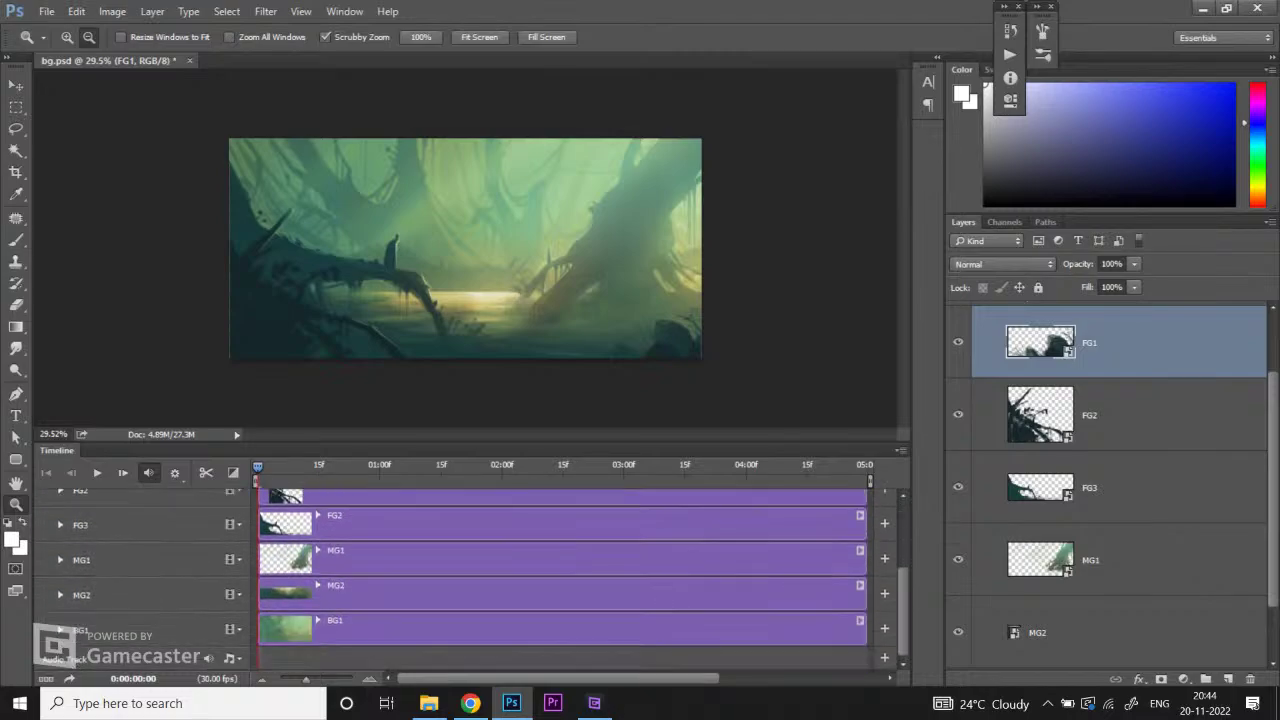
{"action": "scroll", "coordinate": [560, 580], "scroll_direction": "up", "scroll_amount": 1}
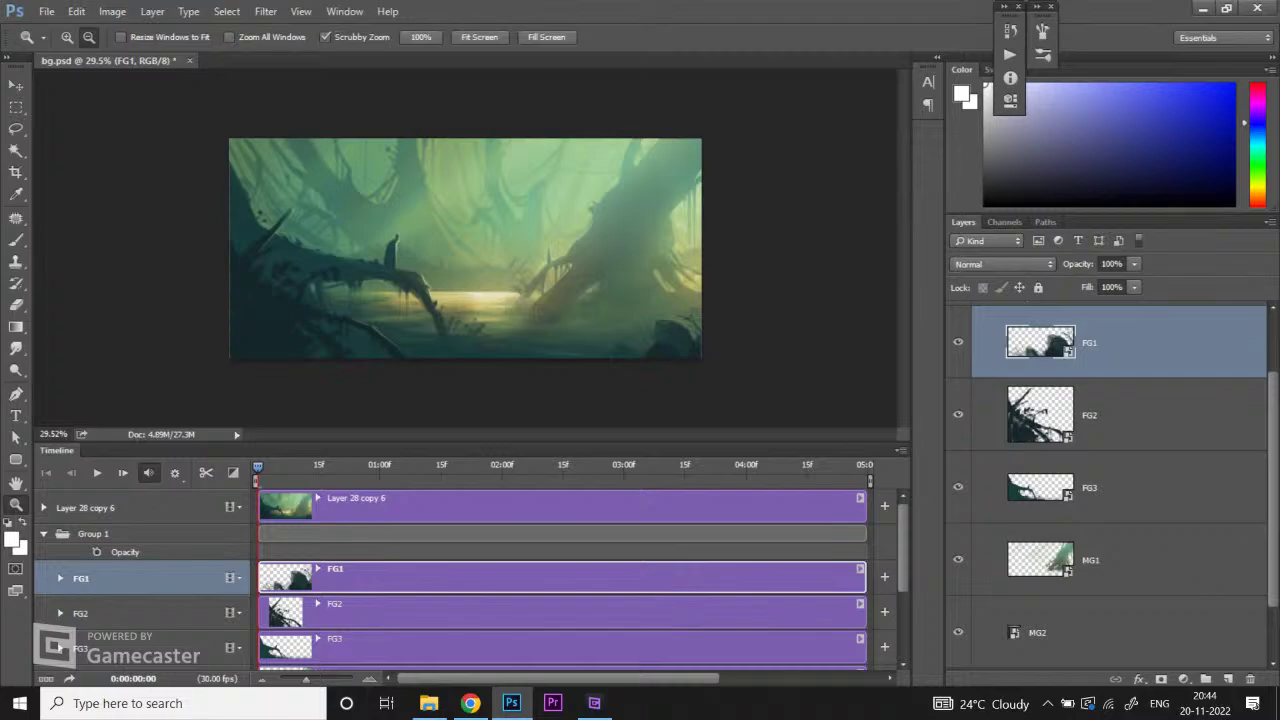
{"action": "scroll", "coordinate": [560, 580], "scroll_direction": "down", "scroll_amount": 1}
{"action": "scroll", "coordinate": [560, 580], "scroll_direction": "up", "scroll_amount": 1}
Step: Create a new 1920 × 1080 pixel RGB document at 150 pixels/inch with a white background
{"action": "key", "text": "alt+f"}
{"action": "key", "text": "Return"}
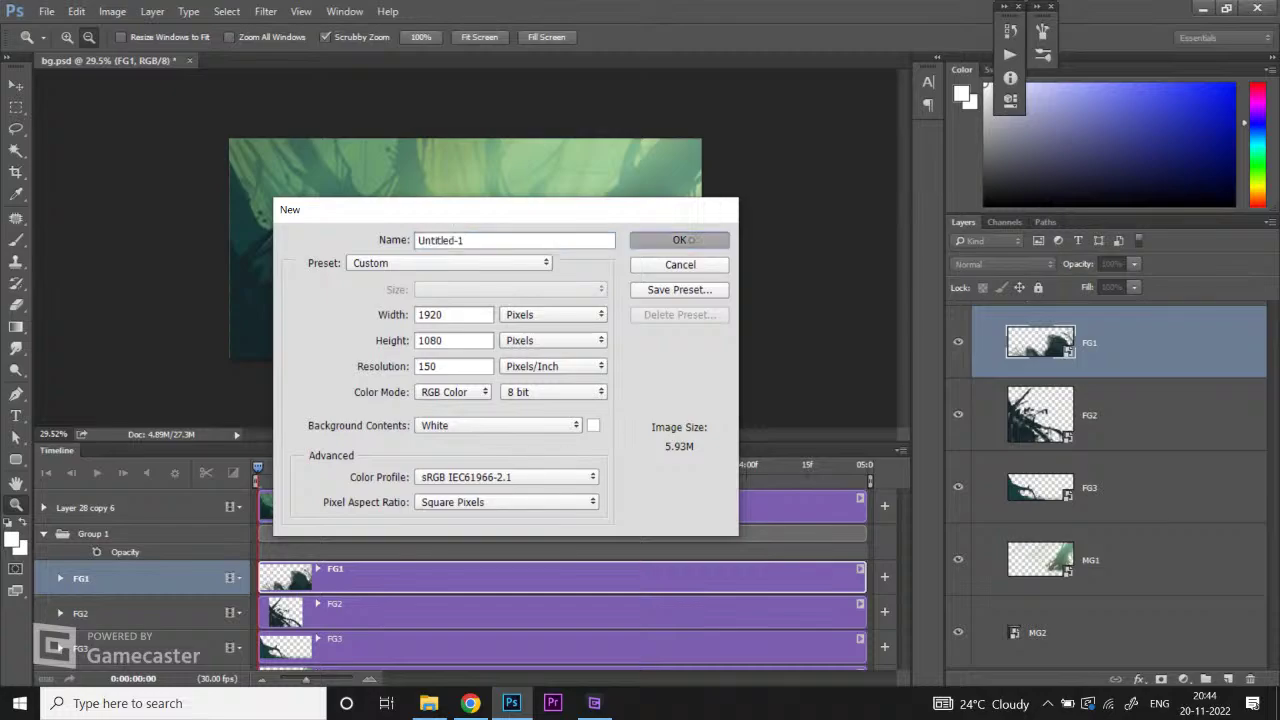
{"action": "key", "text": "Return"}
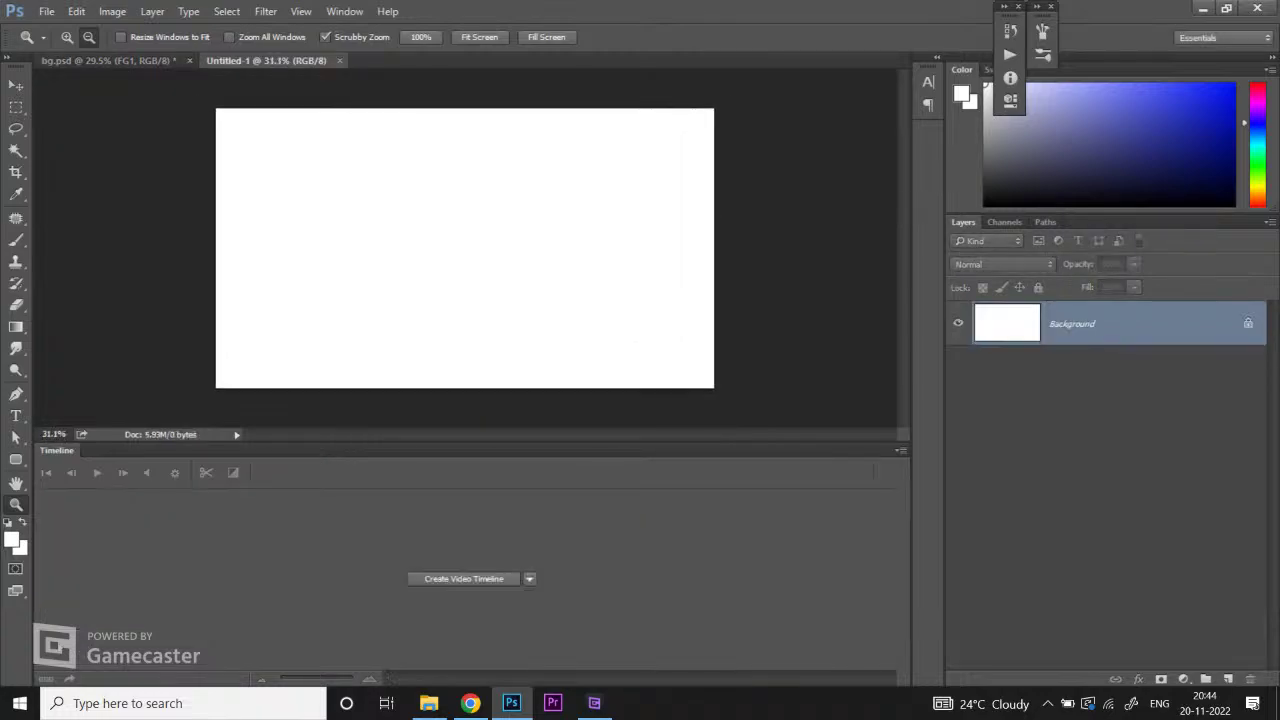
Step: Add two new layers above the background and fill each with a light violet-blue foreground color
{"action": "left_click", "coordinate": [1097, 84]}
{"action": "left_click", "coordinate": [1228, 679]}
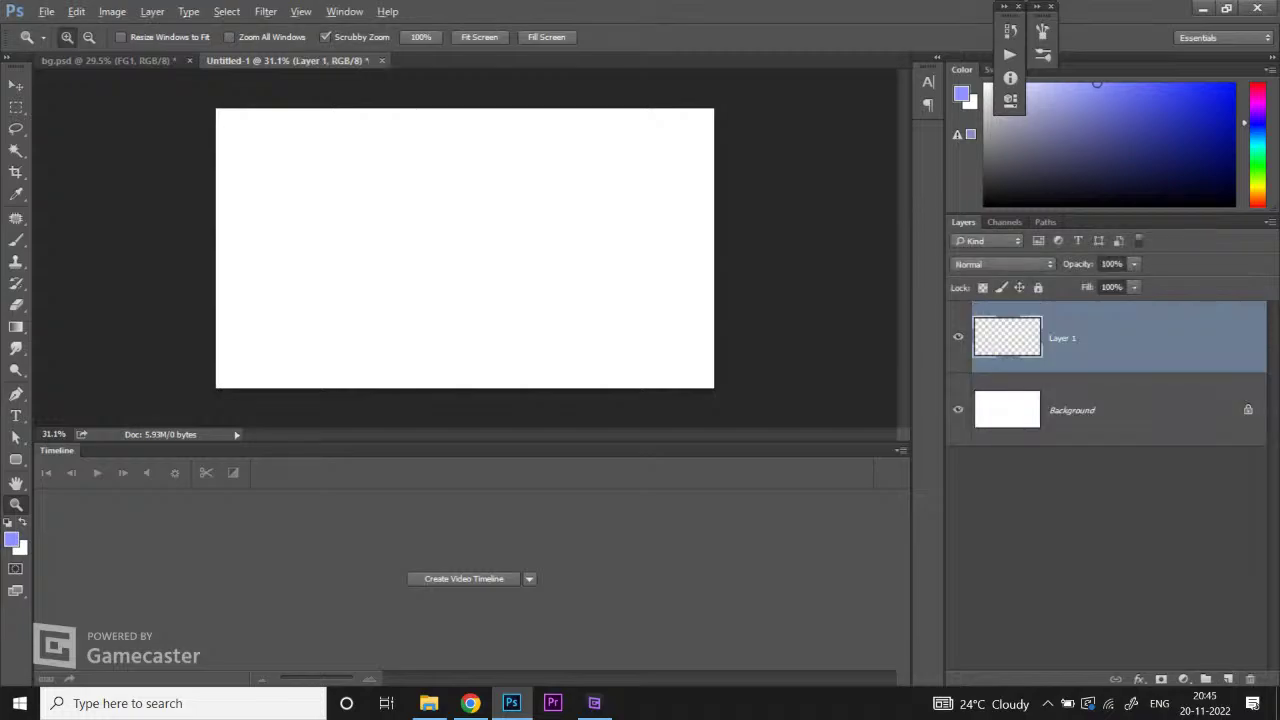
{"action": "key", "text": "alt+BackSpace"}
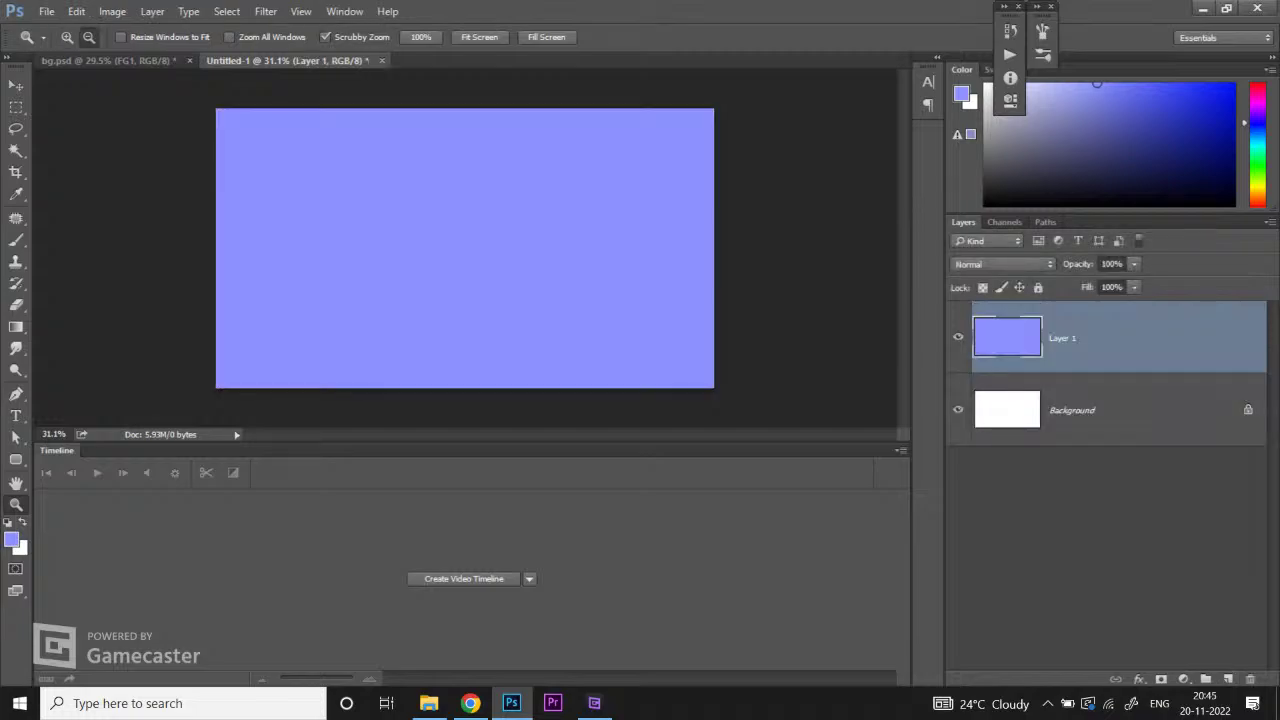
{"action": "key", "text": "ctrl+shift+n"}
{"action": "key", "text": "Return"}
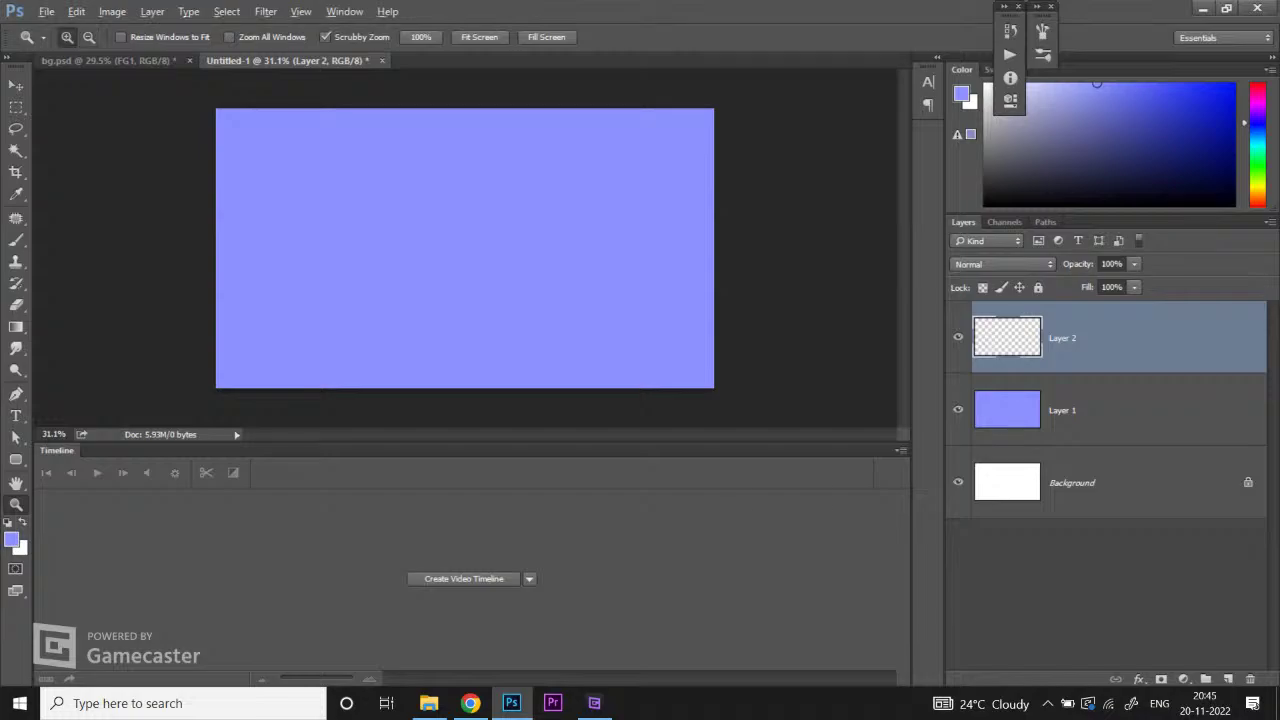
{"action": "key", "text": "alt+BackSpace"}
Step: Convert Layer 2 and Layer 1 into Smart Objects, each one separately
{"action": "right_click", "coordinate": [1115, 338]}
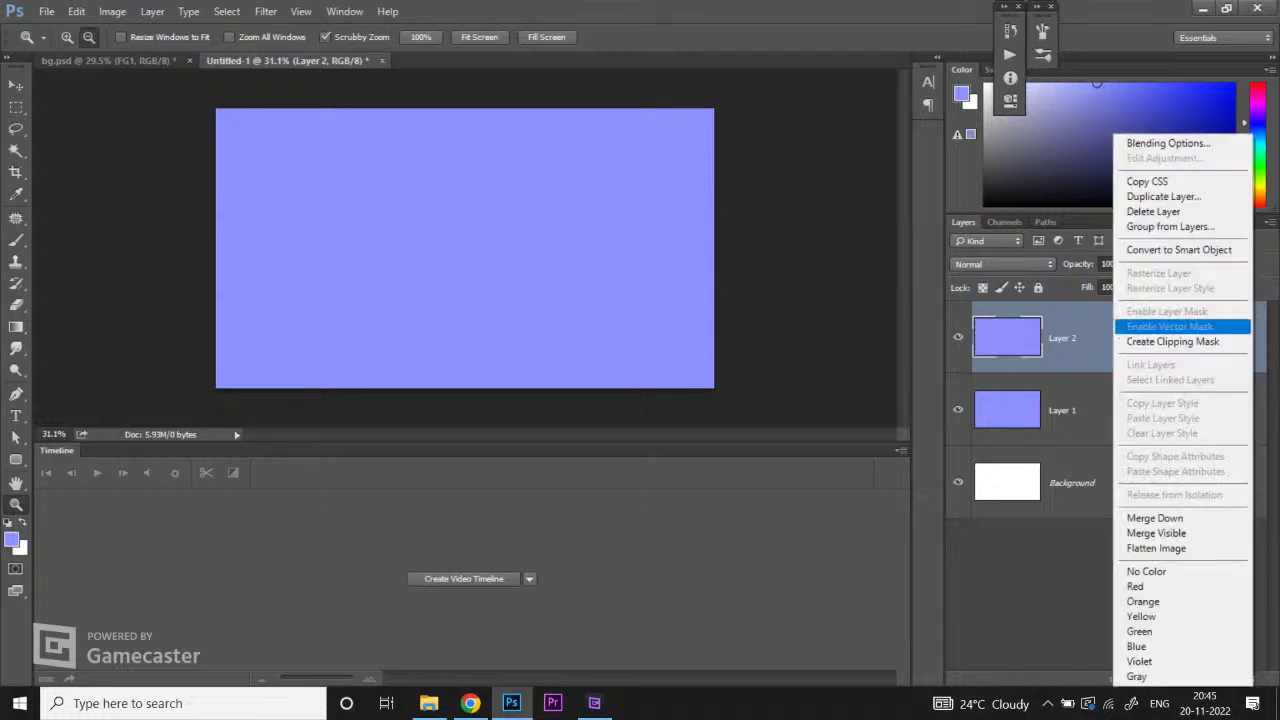
{"action": "left_click", "coordinate": [1190, 250]}
{"action": "right_click", "coordinate": [1132, 410]}
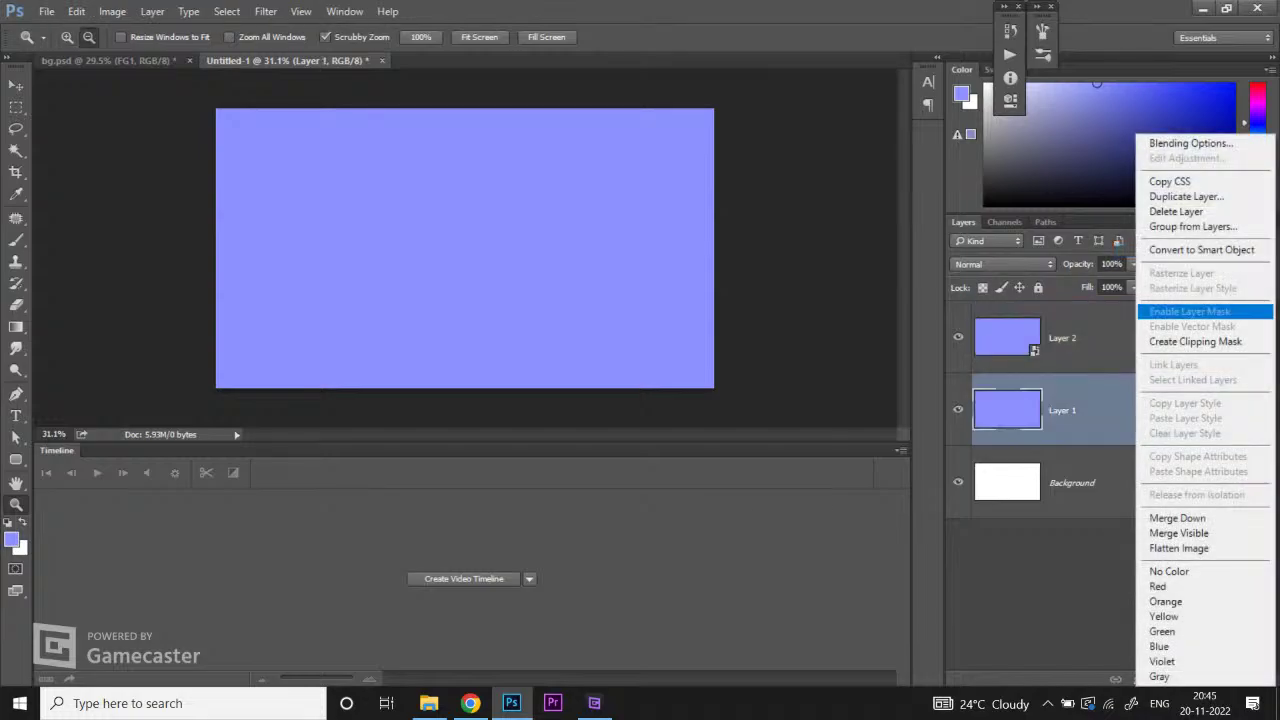
{"action": "left_click", "coordinate": [1180, 246]}
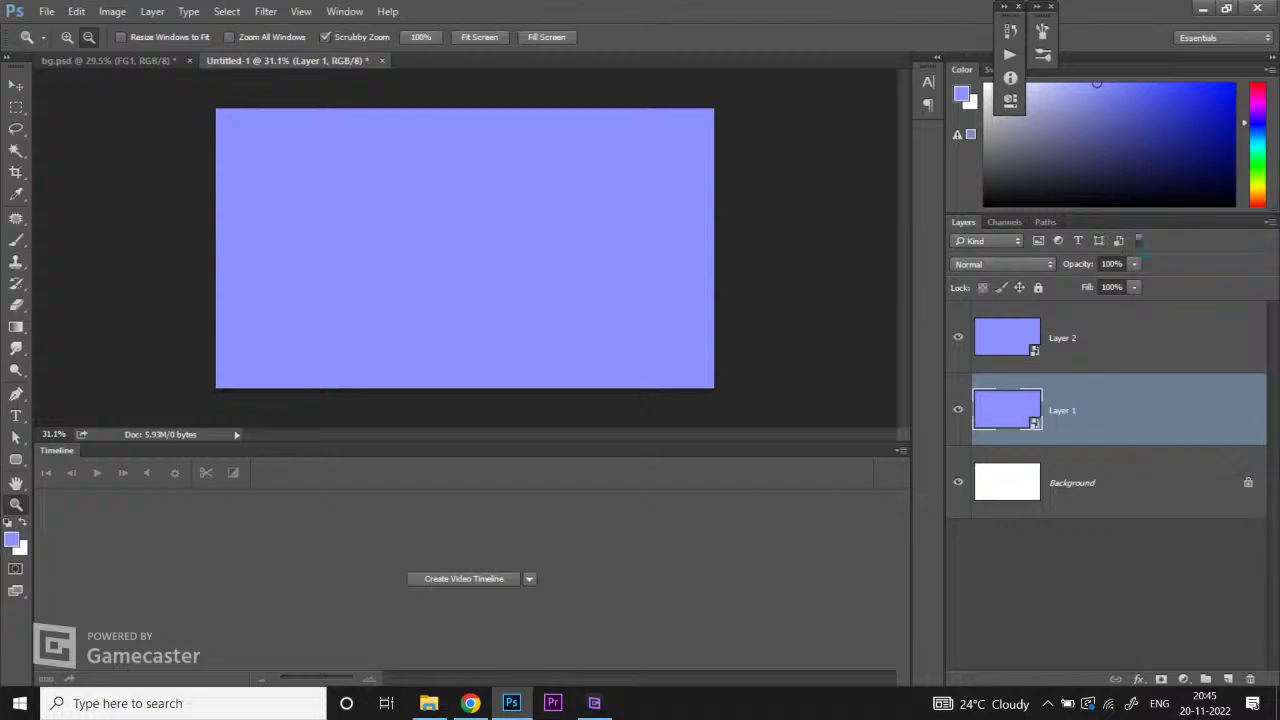
Step: Close the Timeline and show it again from the list of available windows
{"action": "left_click", "coordinate": [901, 450]}
{"action": "left_click", "coordinate": [950, 417]}
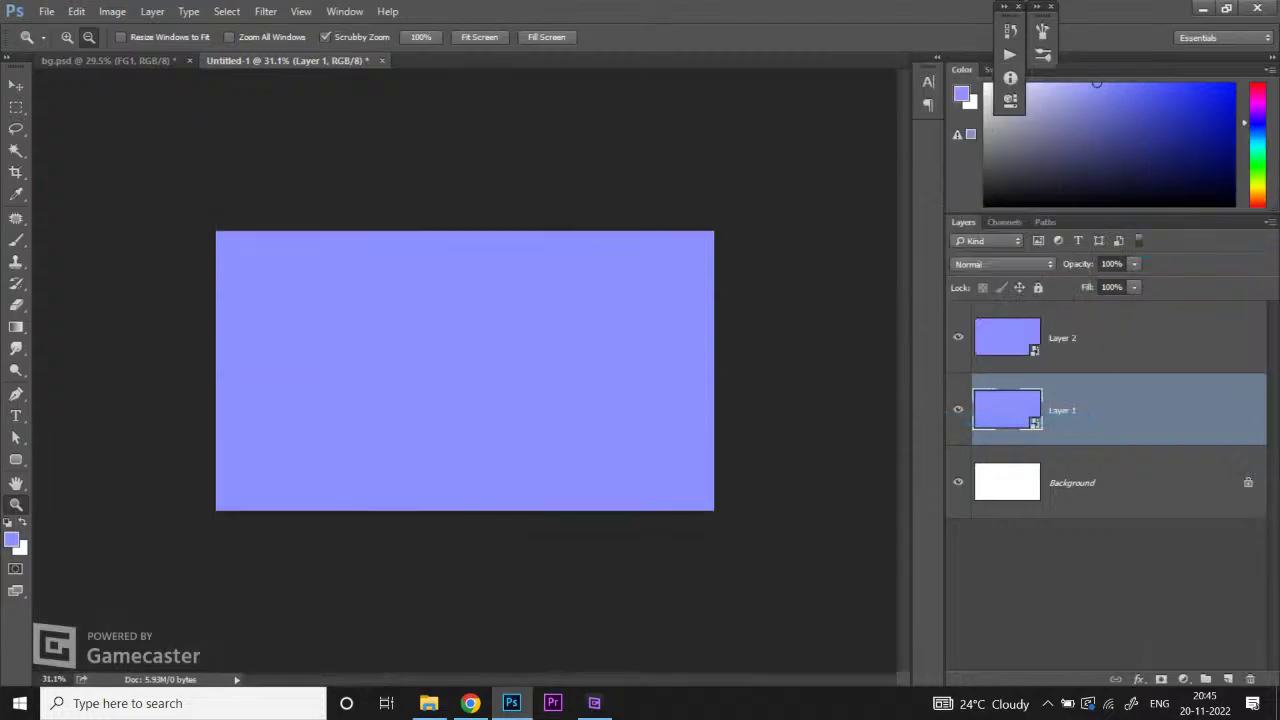
{"action": "left_click", "coordinate": [344, 11]}
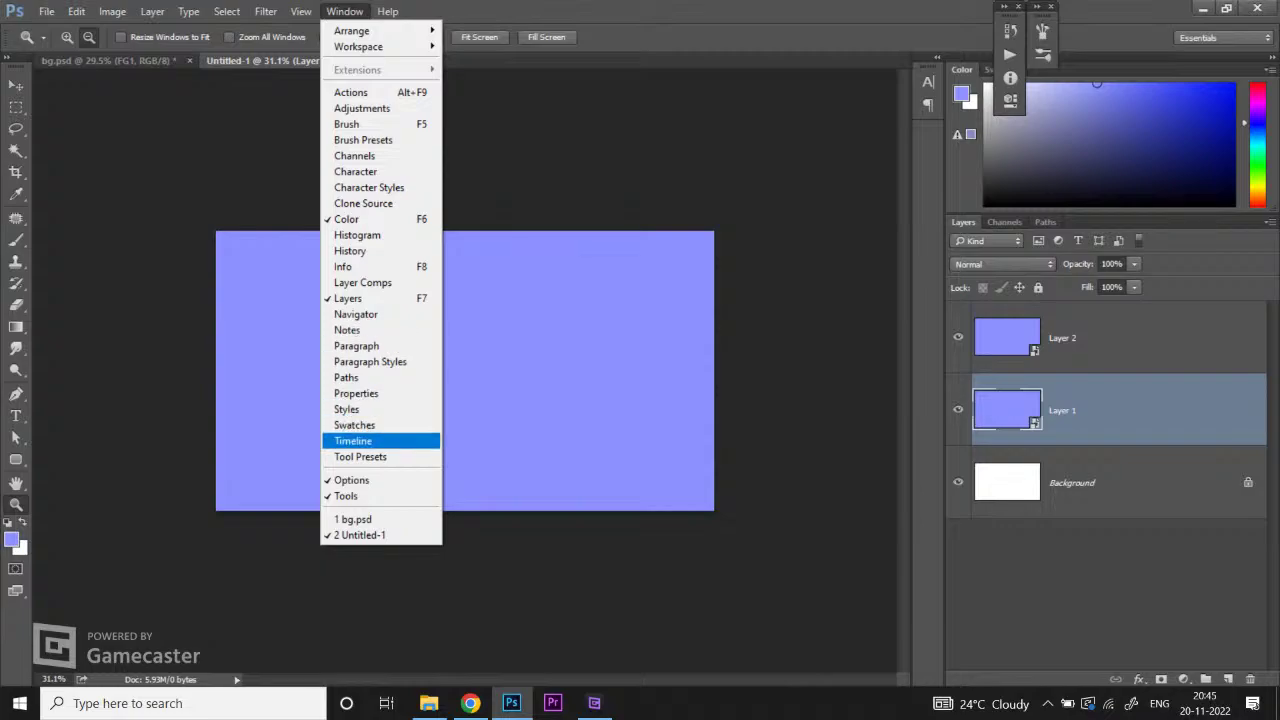
{"action": "left_click", "coordinate": [352, 441]}
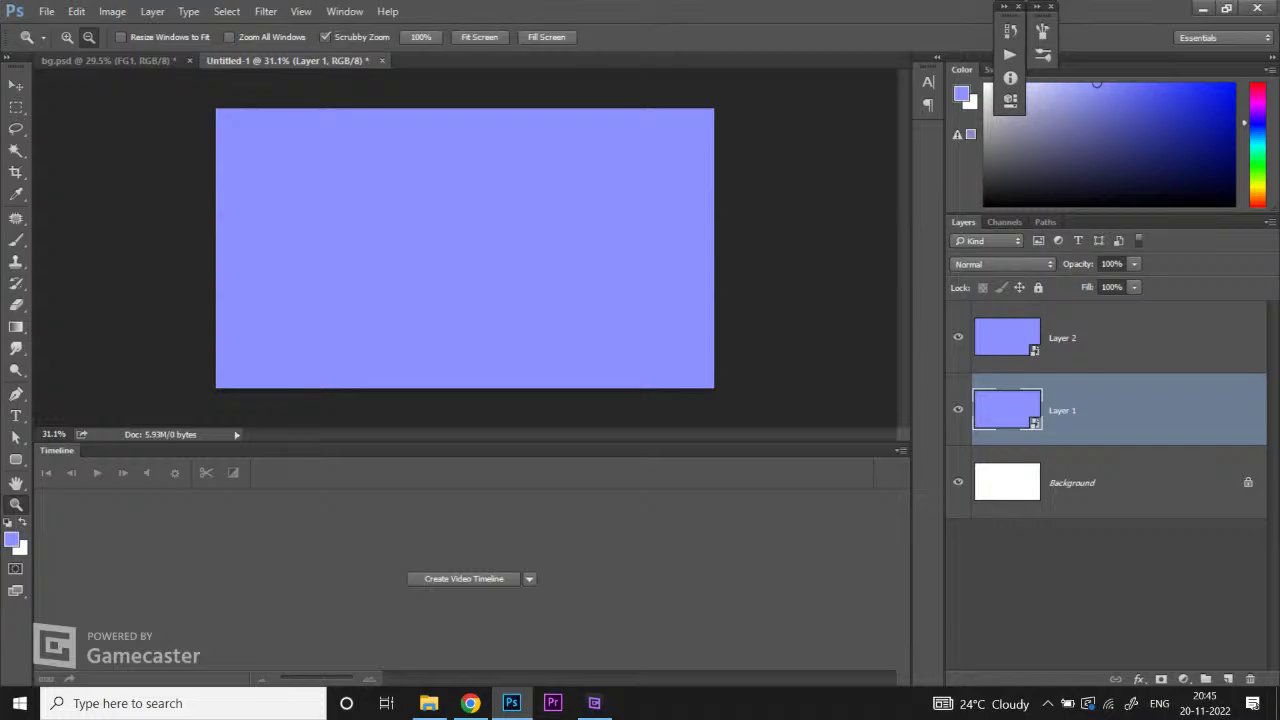
Step: Try the frame animation option for the timeline, switch back to the video option and create a video timeline
{"action": "left_click", "coordinate": [529, 578]}
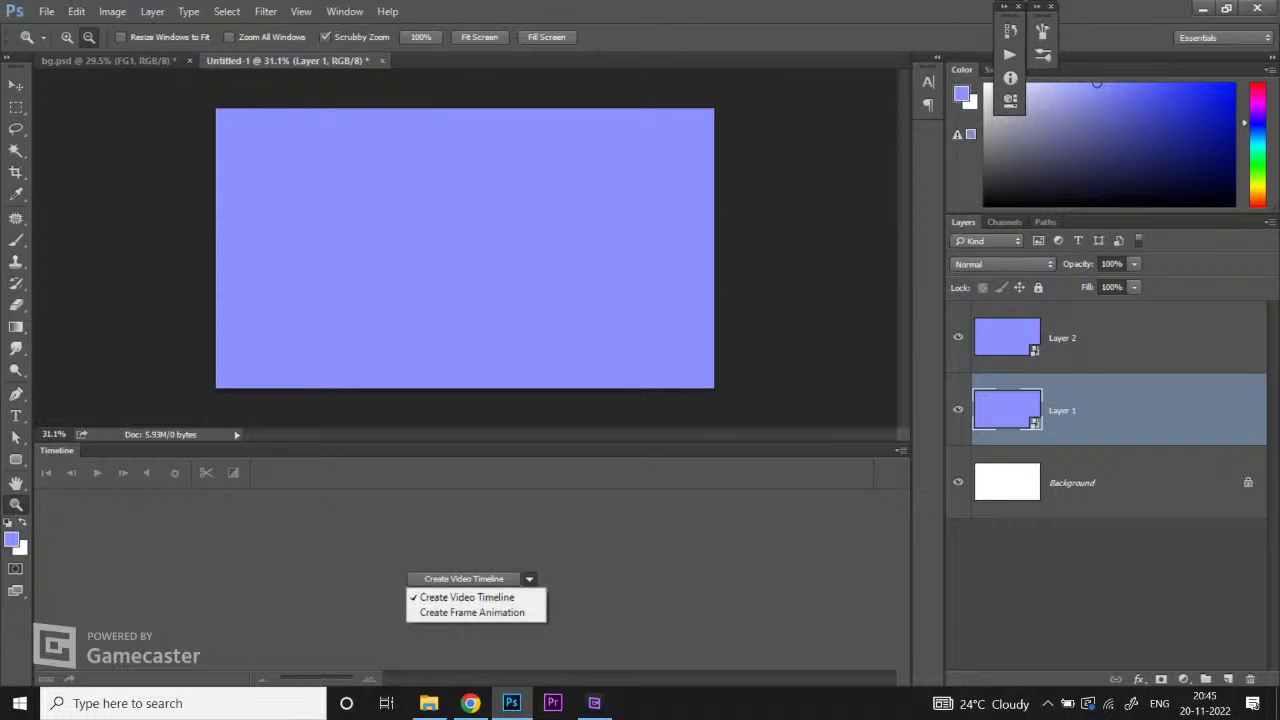
{"action": "key", "text": "Return"}
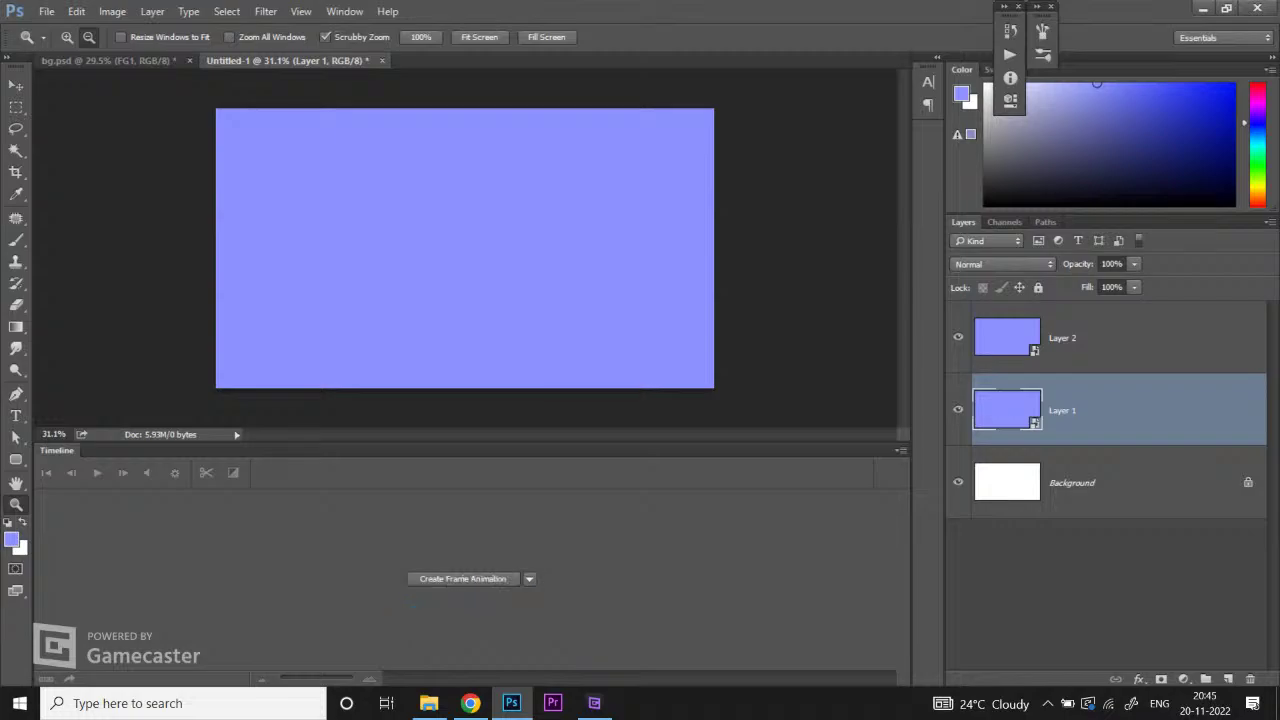
{"action": "left_click", "coordinate": [529, 578]}
{"action": "key", "text": "Down"}
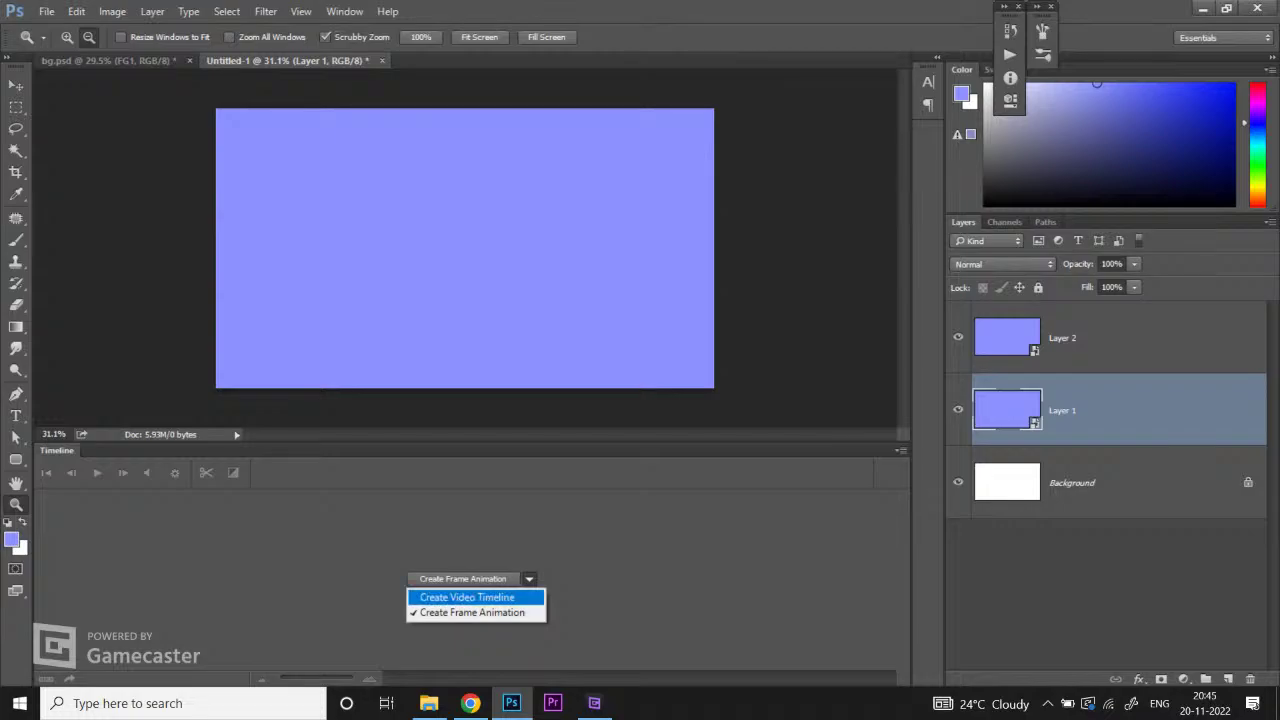
{"action": "key", "text": "Return"}
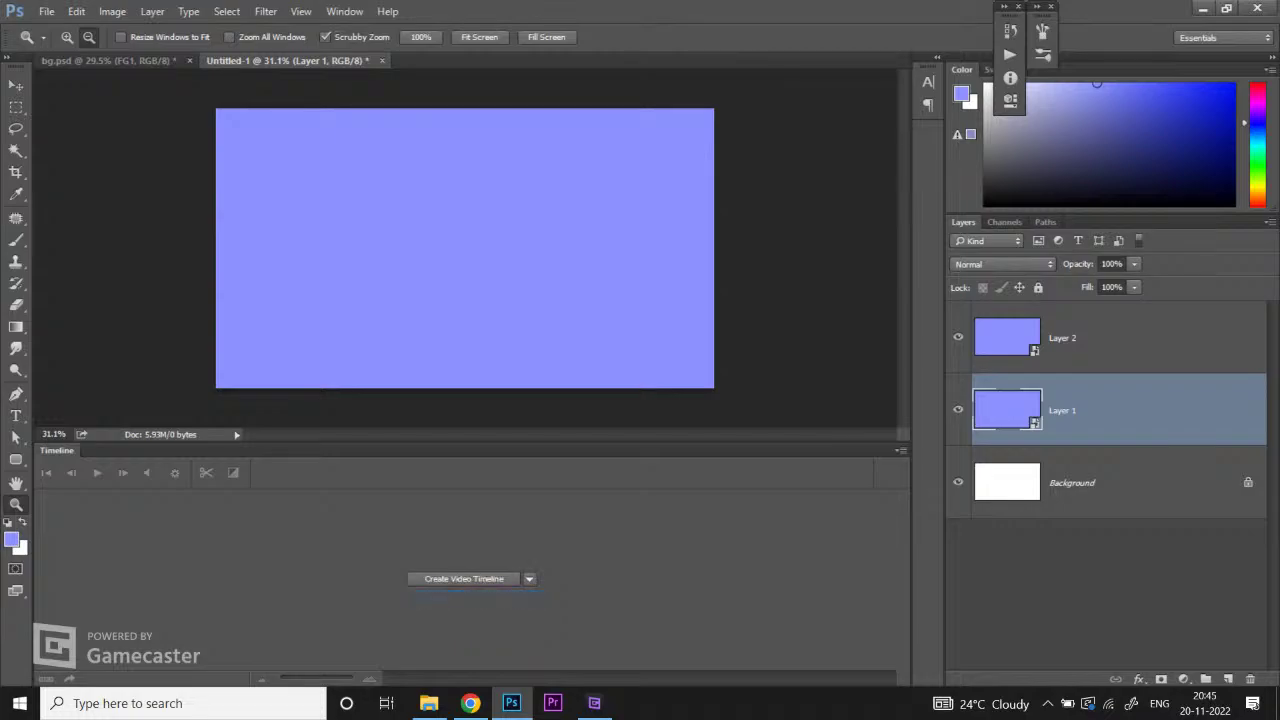
{"action": "key", "text": "Return"}
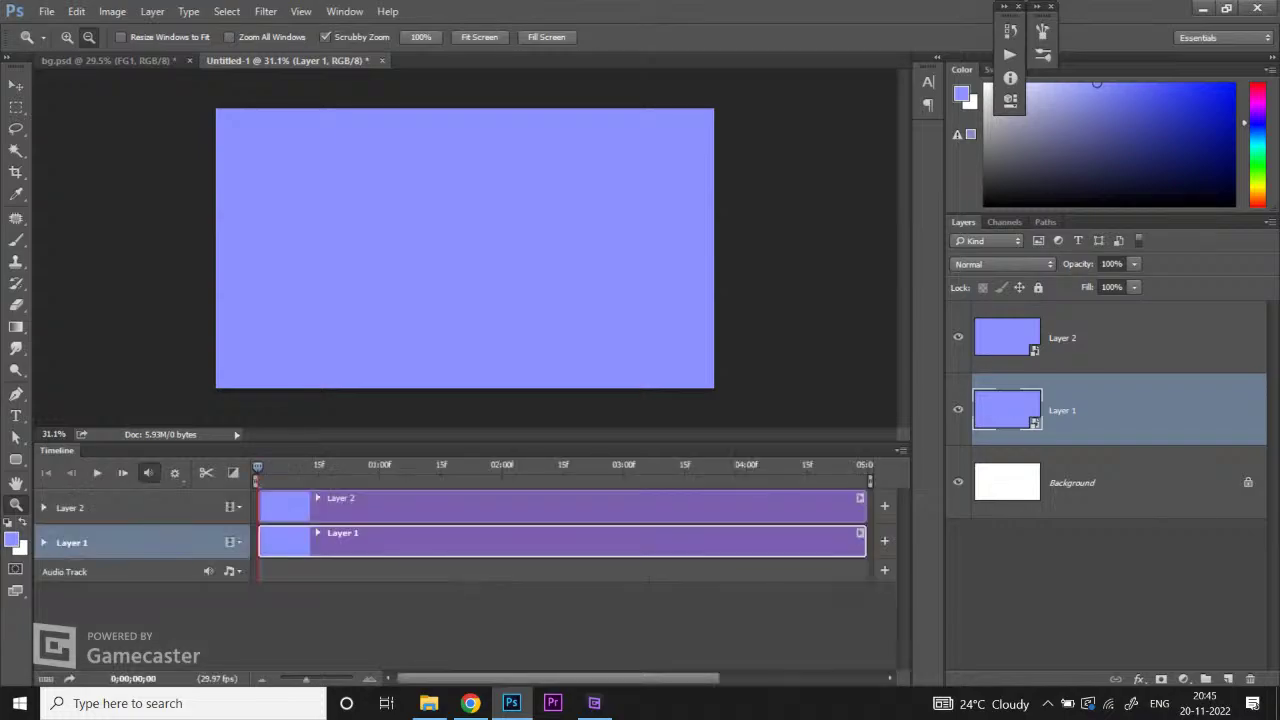
Step: Compare the timeline with the one in bg.psd and close the untitled test document without saving it
{"action": "key", "text": "ctrl+Tab"}
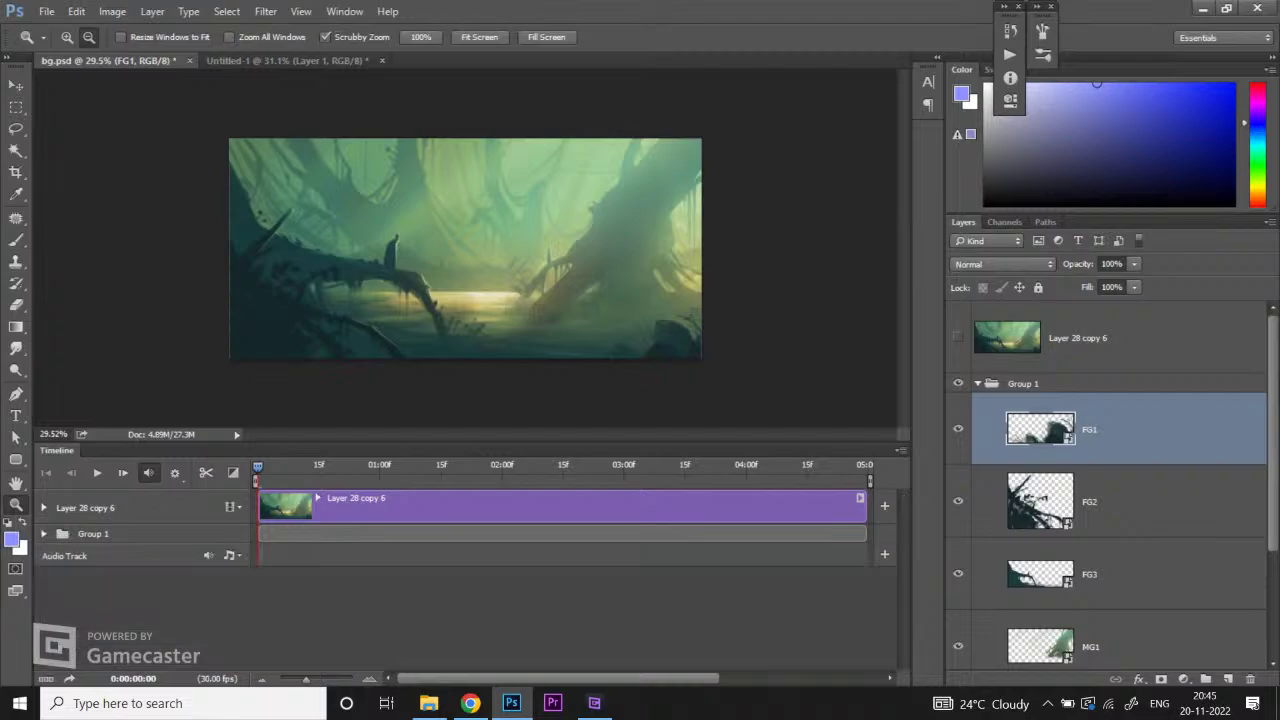
{"action": "key", "text": "ctrl+Tab"}
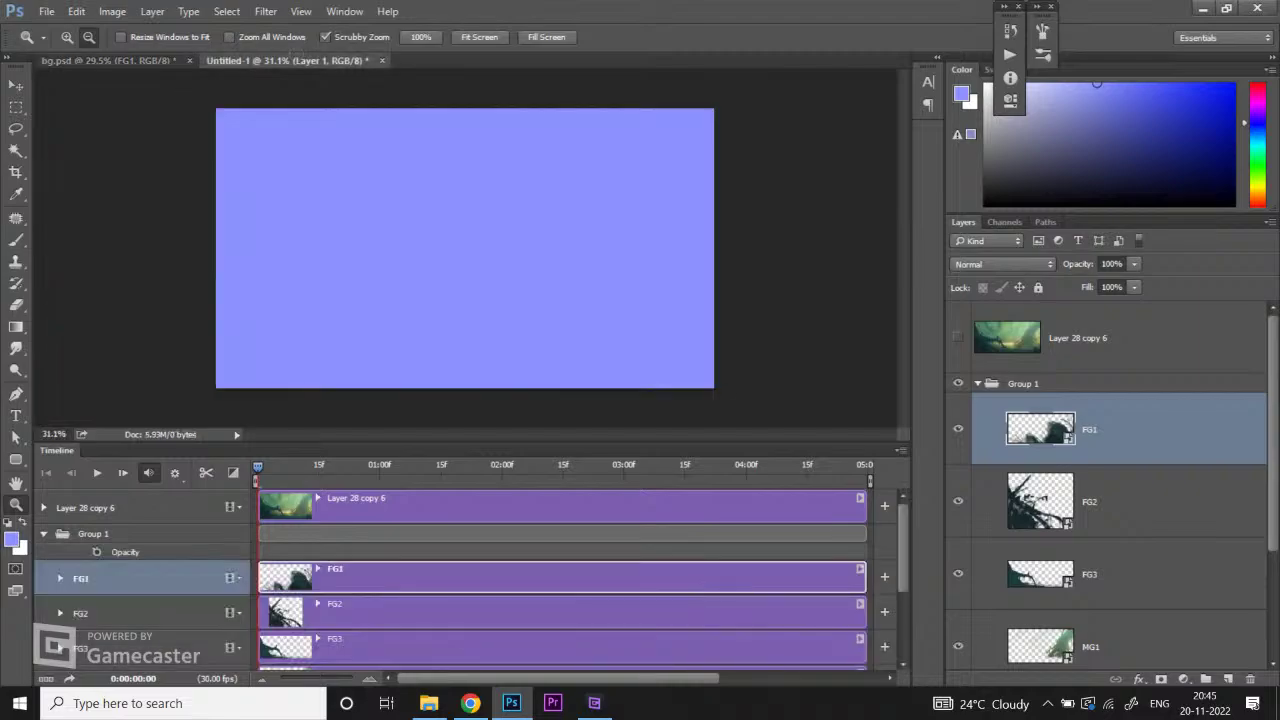
{"action": "key", "text": "ctrl+w"}
{"action": "key", "text": "n"}
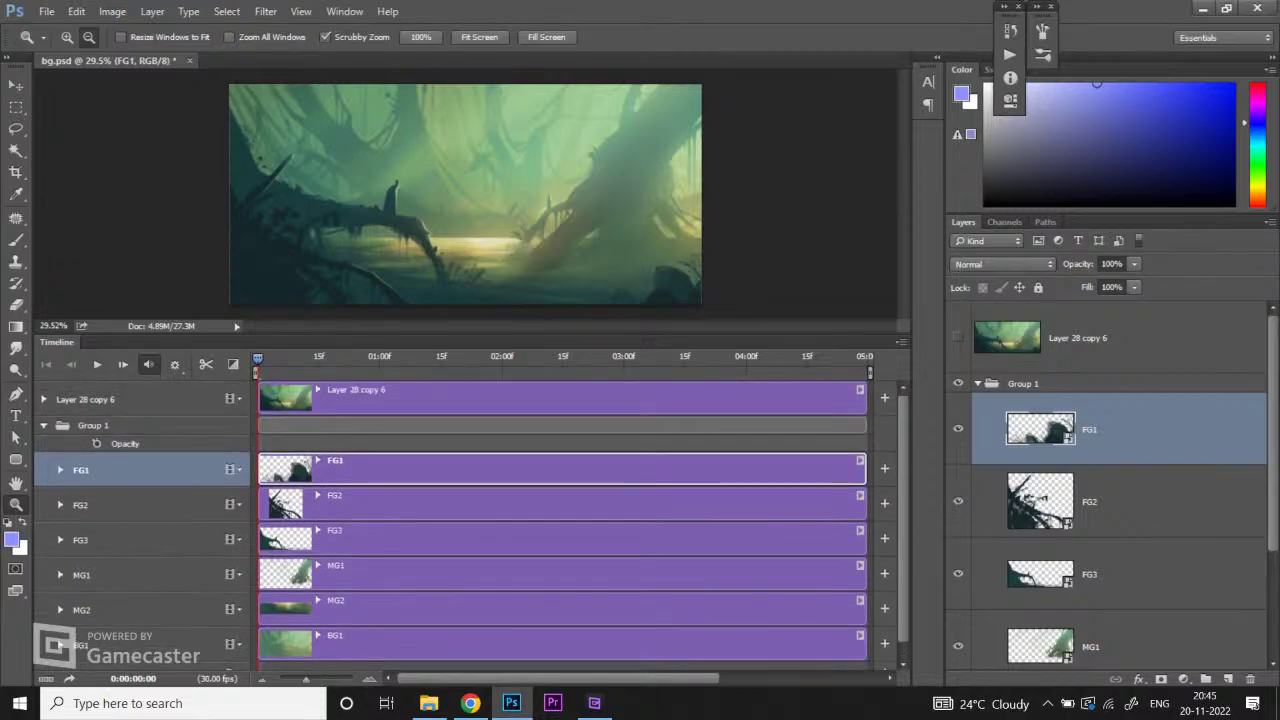
Step: Play the bg.psd timeline from the beginning, stop it and return the playhead to the start
{"action": "scroll", "coordinate": [472, 526], "scroll_direction": "down", "scroll_amount": 1}
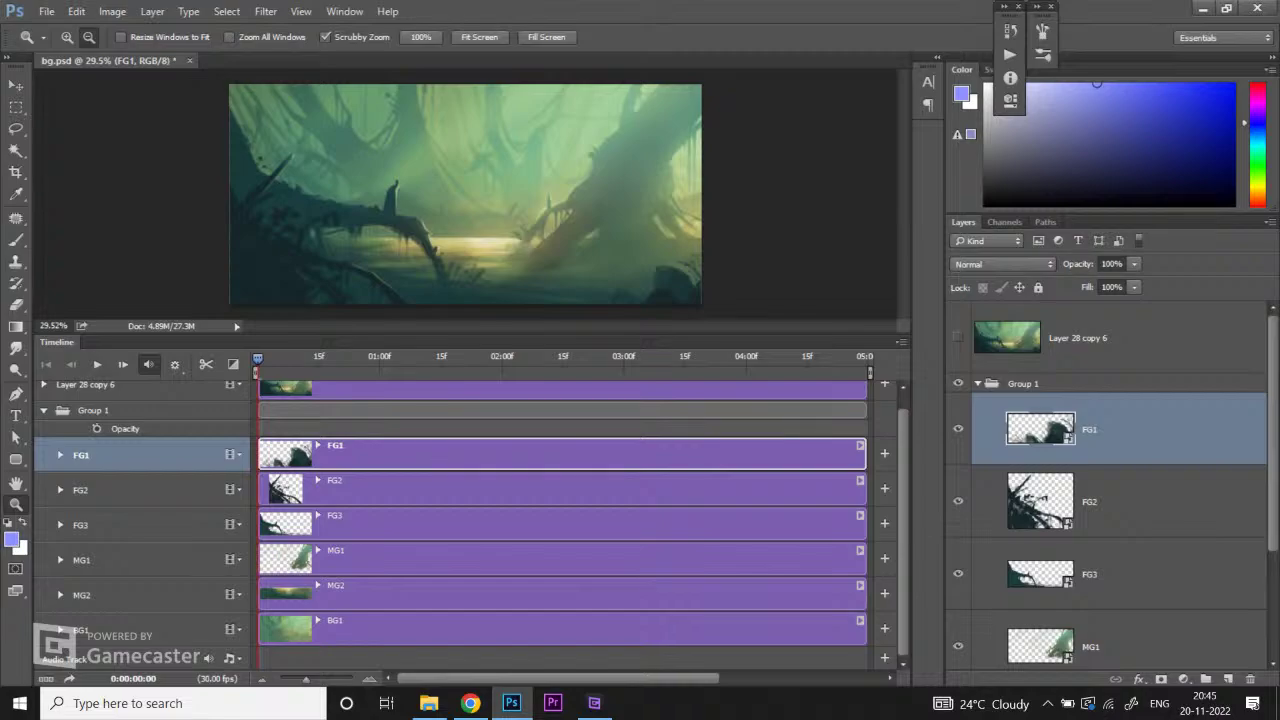
{"action": "scroll", "coordinate": [1110, 490], "scroll_direction": "down", "scroll_amount": 3}
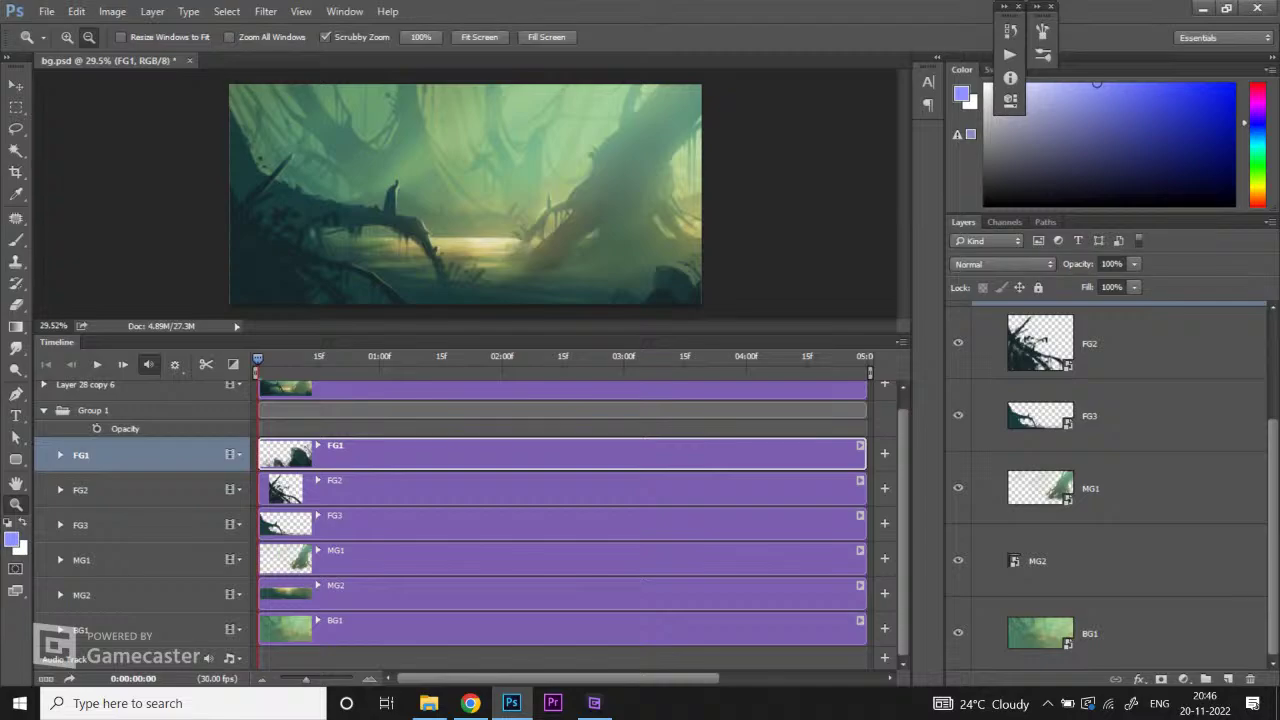
{"action": "left_click_drag", "start_coordinate": [305, 679], "coordinate": [293, 679]}
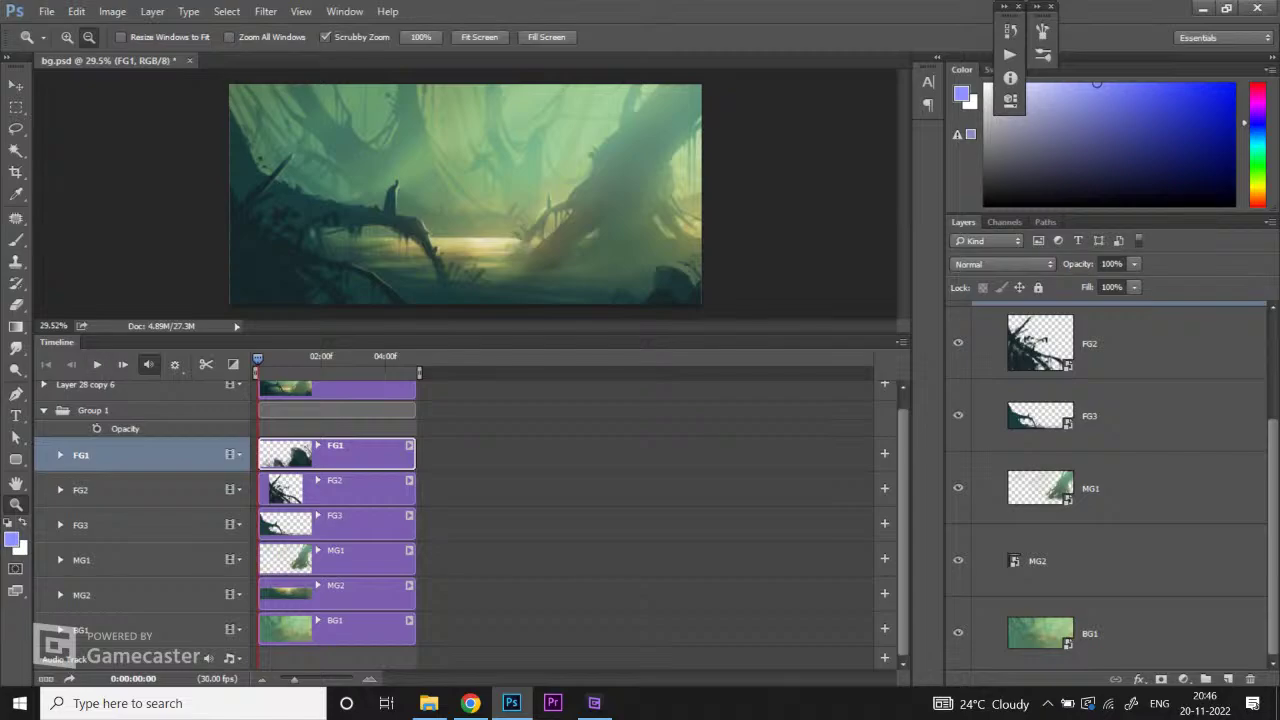
{"action": "key", "text": "space"}
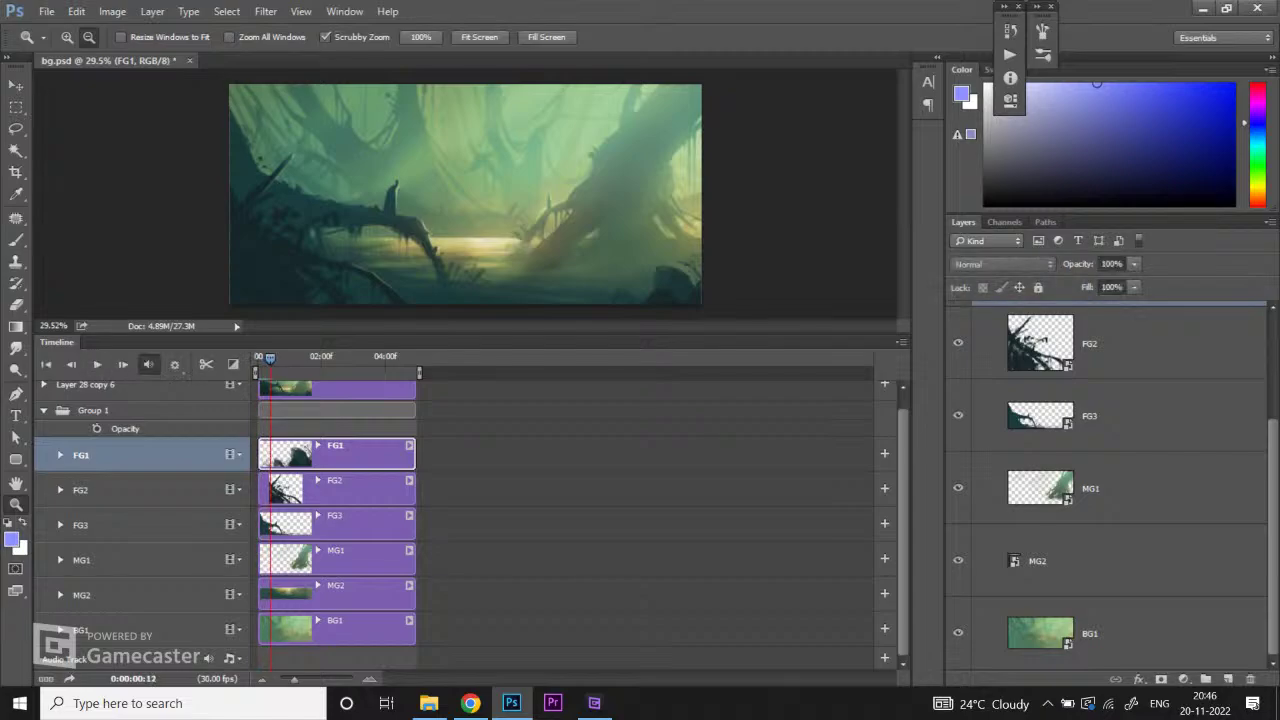
{"action": "key", "text": "space"}
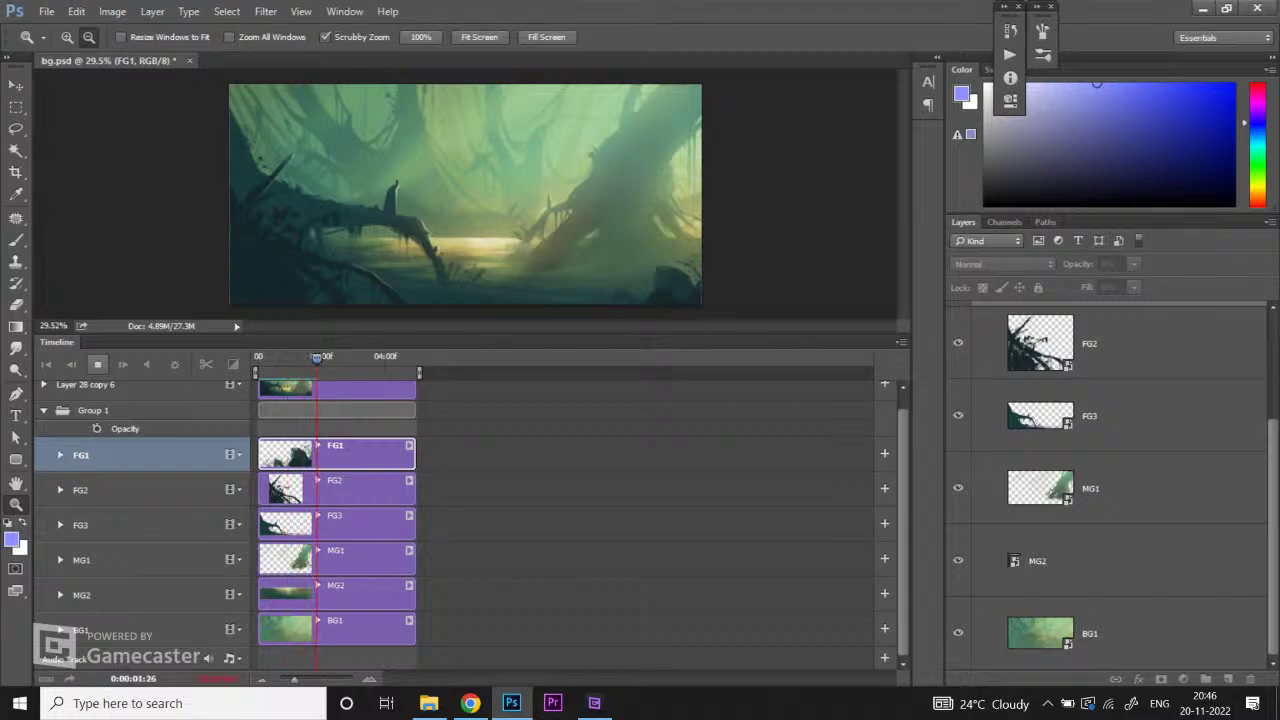
{"action": "key", "text": "space"}
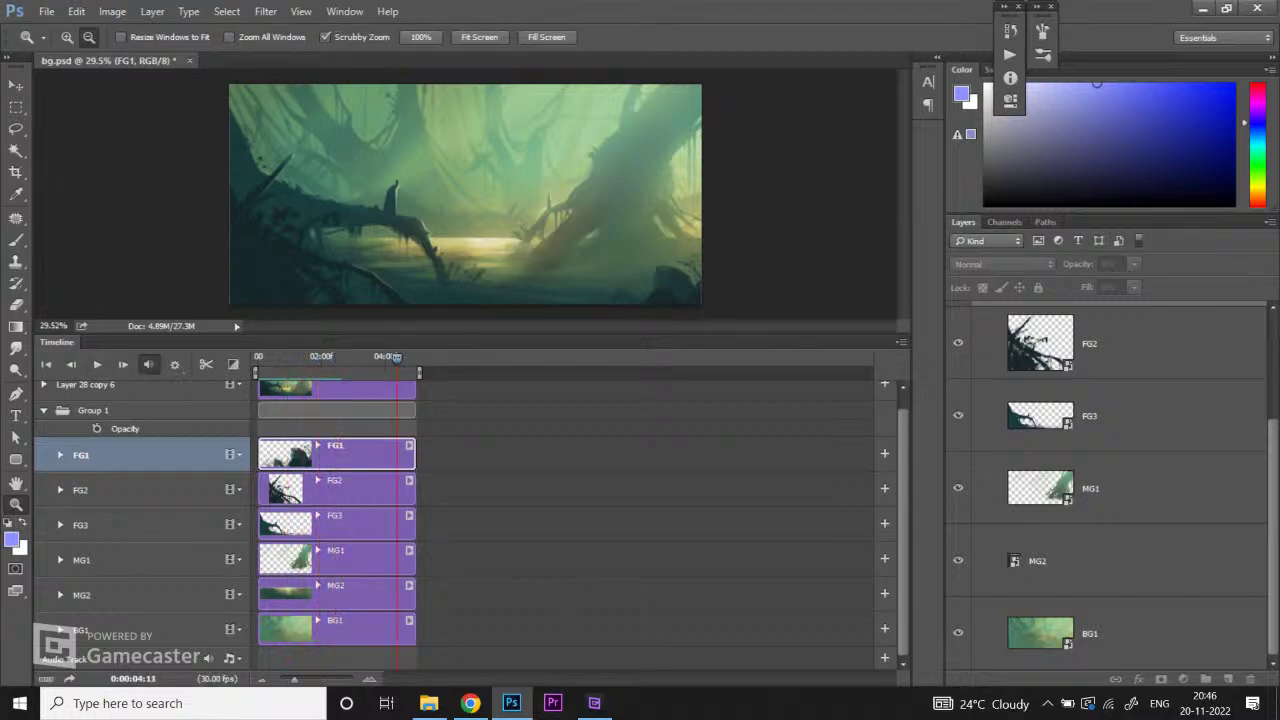
{"action": "left_click_drag", "start_coordinate": [396, 356], "coordinate": [258, 357]}
Step: Place the playhead at 2 seconds and shorten the timeline's work area so that it ends there
{"action": "mouse_move", "coordinate": [293, 680]}
{"action": "left_mouse_down"}
{"action": "mouse_move", "coordinate": [330, 680]}
{"action": "mouse_move", "coordinate": [299, 680]}
{"action": "left_mouse_up"}
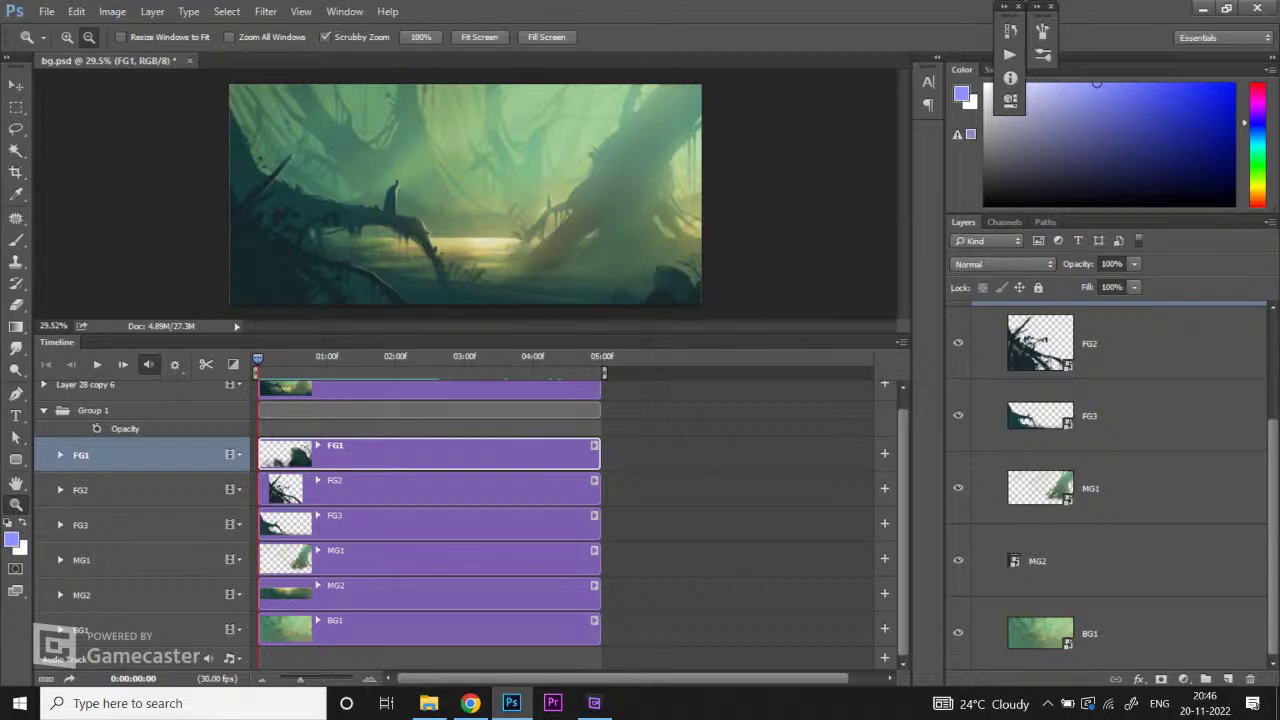
{"action": "left_click_drag", "start_coordinate": [258, 357], "coordinate": [395, 357]}
{"action": "left_click_drag", "start_coordinate": [604, 372], "coordinate": [397, 372]}
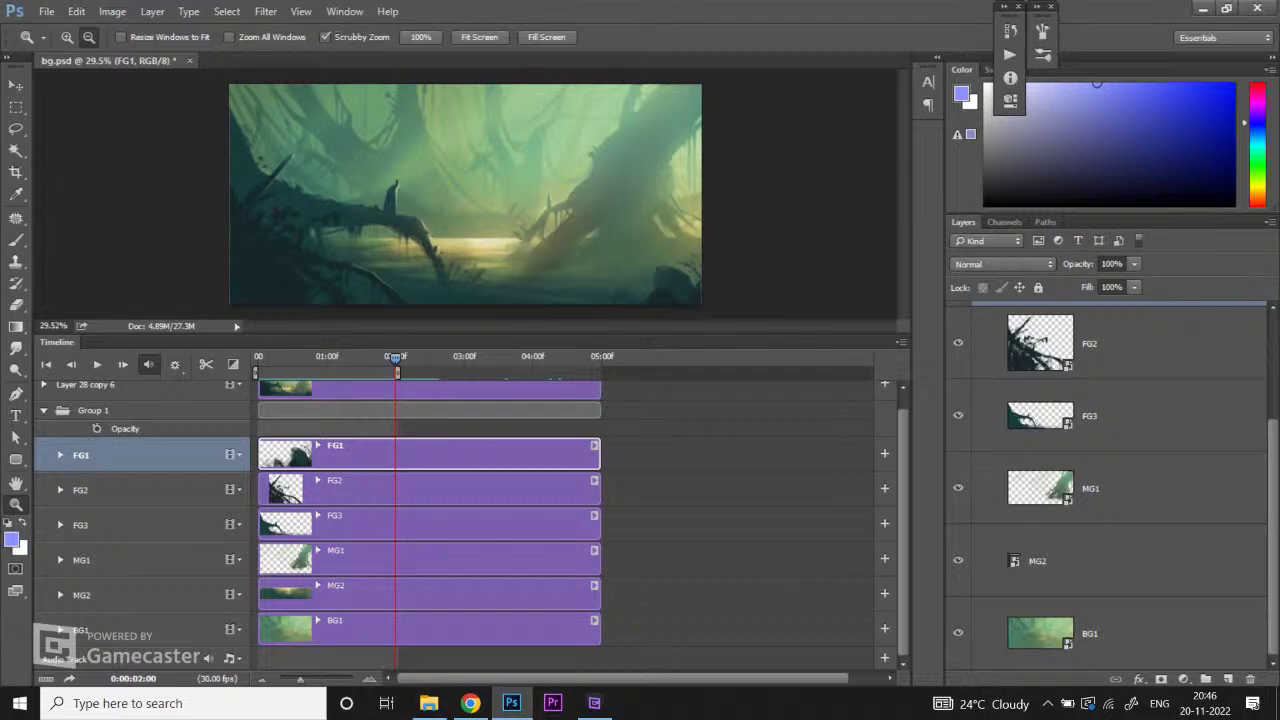
Step: Play the shortened work area twice from the start, stop playback and return the playhead to the first frame
{"action": "left_click_drag", "start_coordinate": [396, 358], "coordinate": [258, 358]}
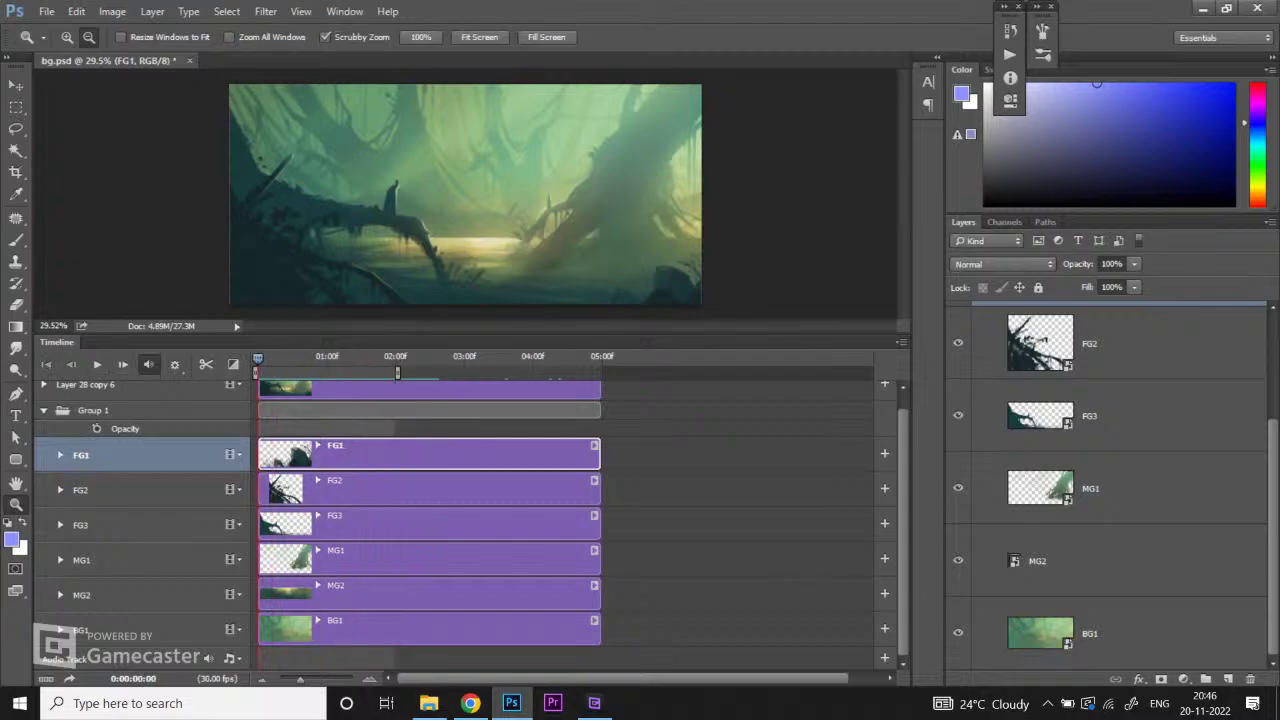
{"action": "left_click", "coordinate": [97, 364]}
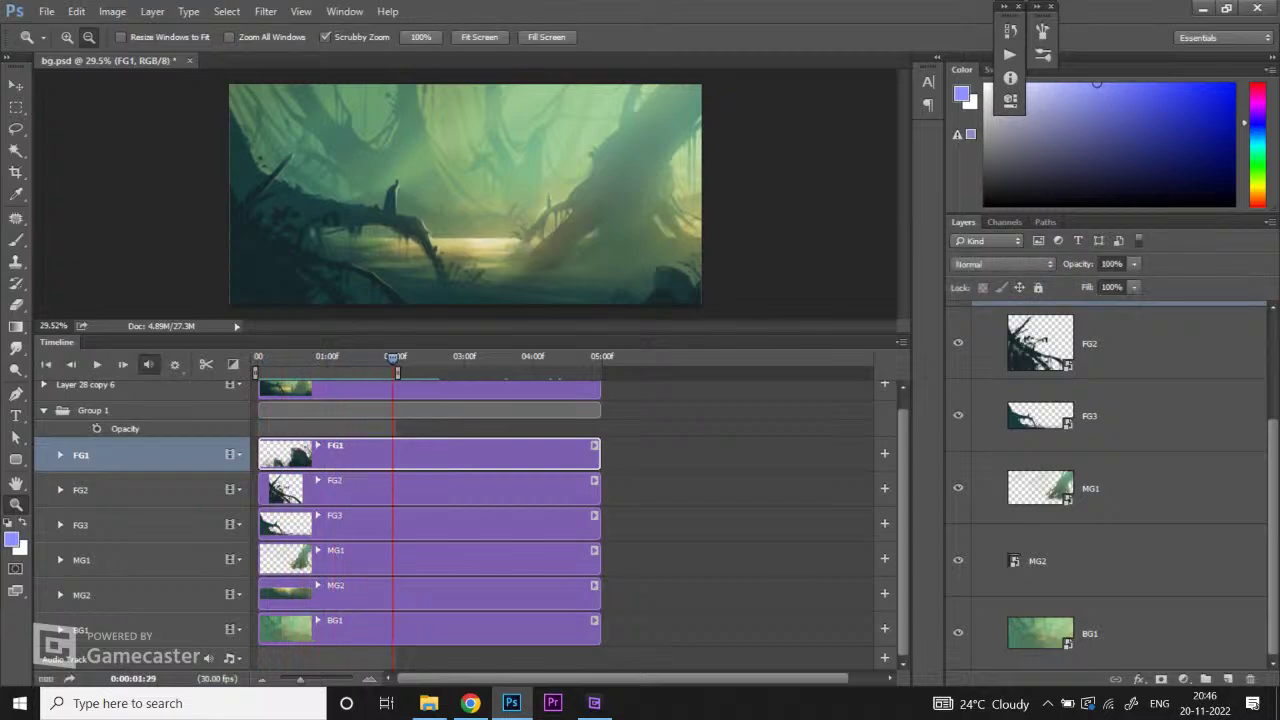
{"action": "left_click_drag", "start_coordinate": [394, 357], "coordinate": [258, 357]}
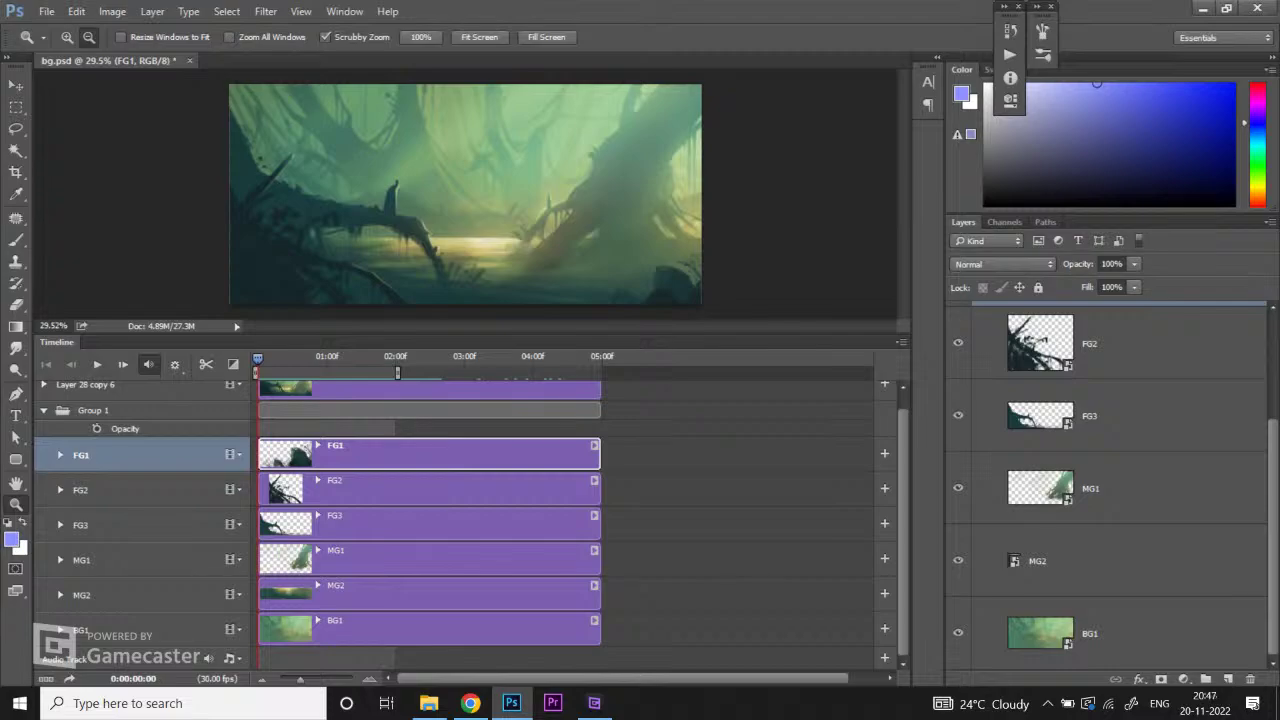
{"action": "key", "text": "space"}
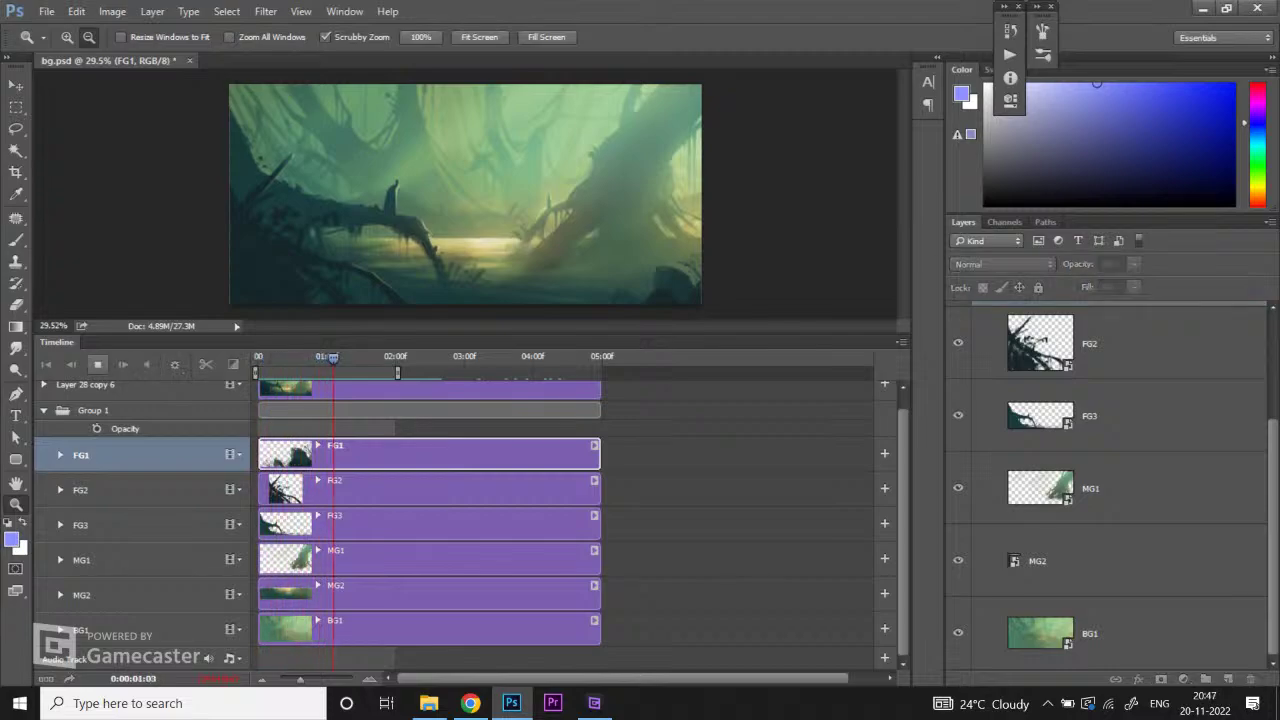
{"action": "key", "text": "space"}
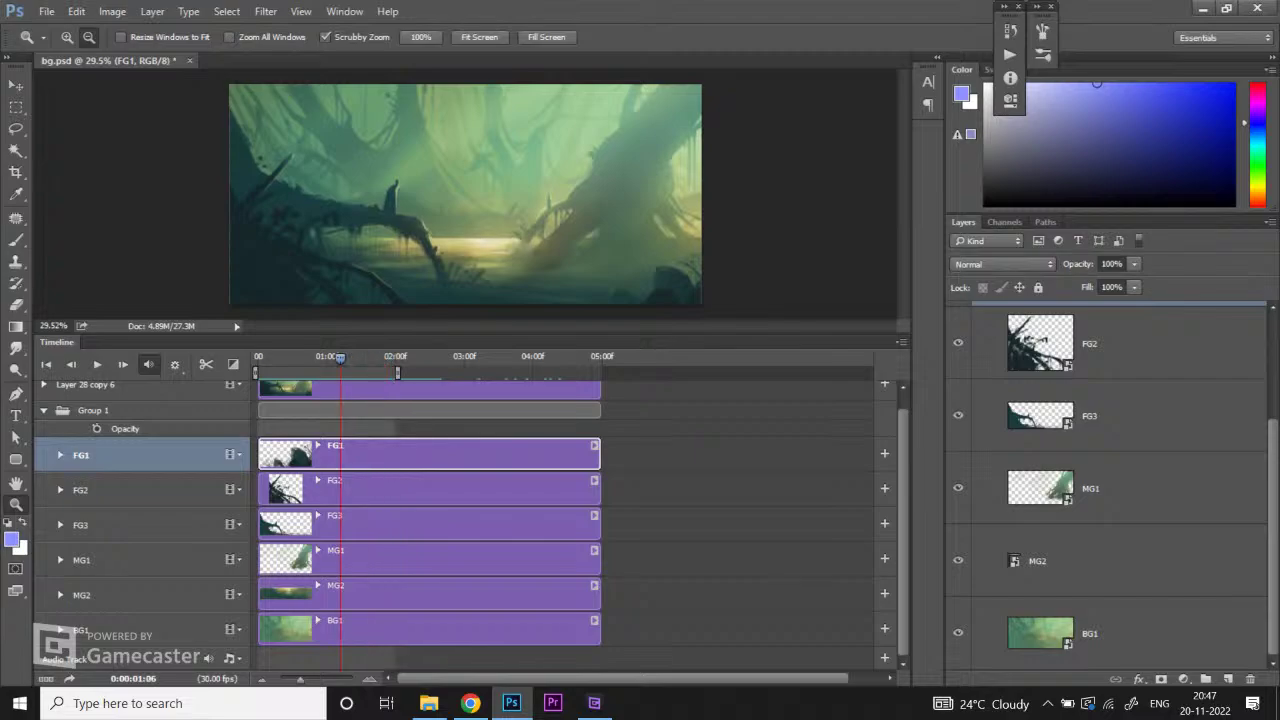
{"action": "key", "text": "Home"}
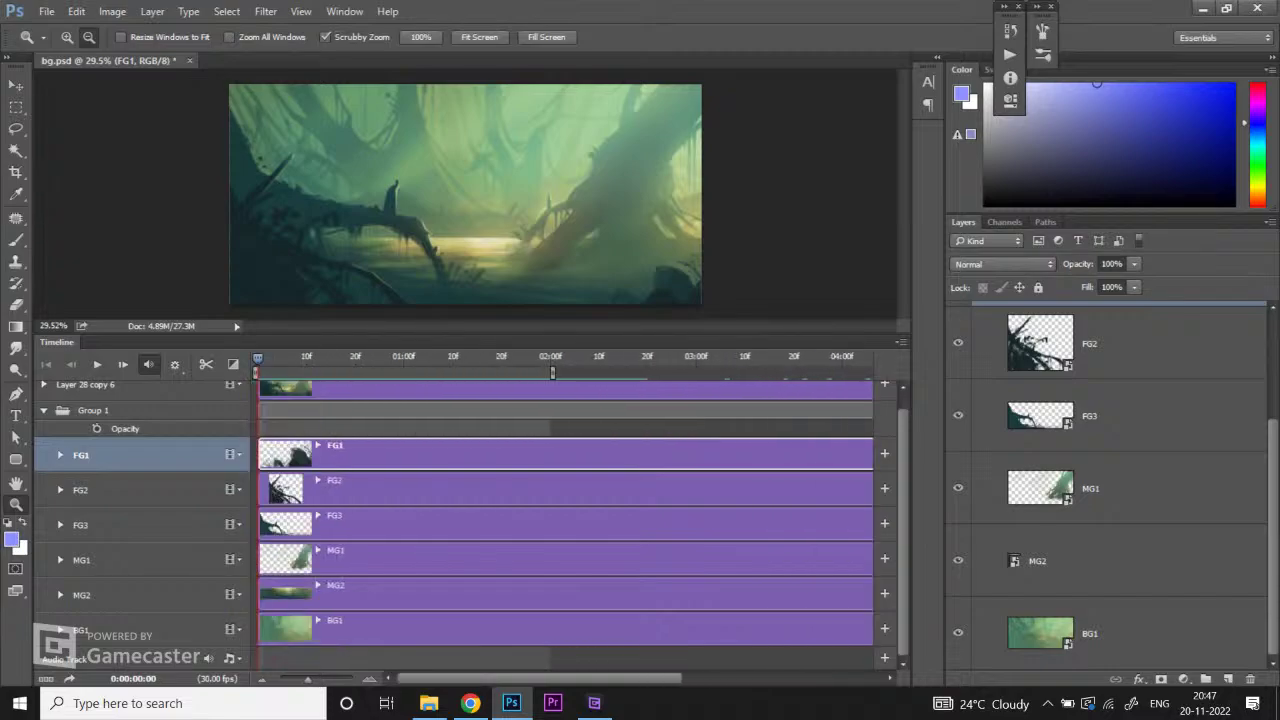
Step: Check the live chat in YouTube Studio in the browser and return to Photoshop
{"action": "key", "text": "alt+Tab"}
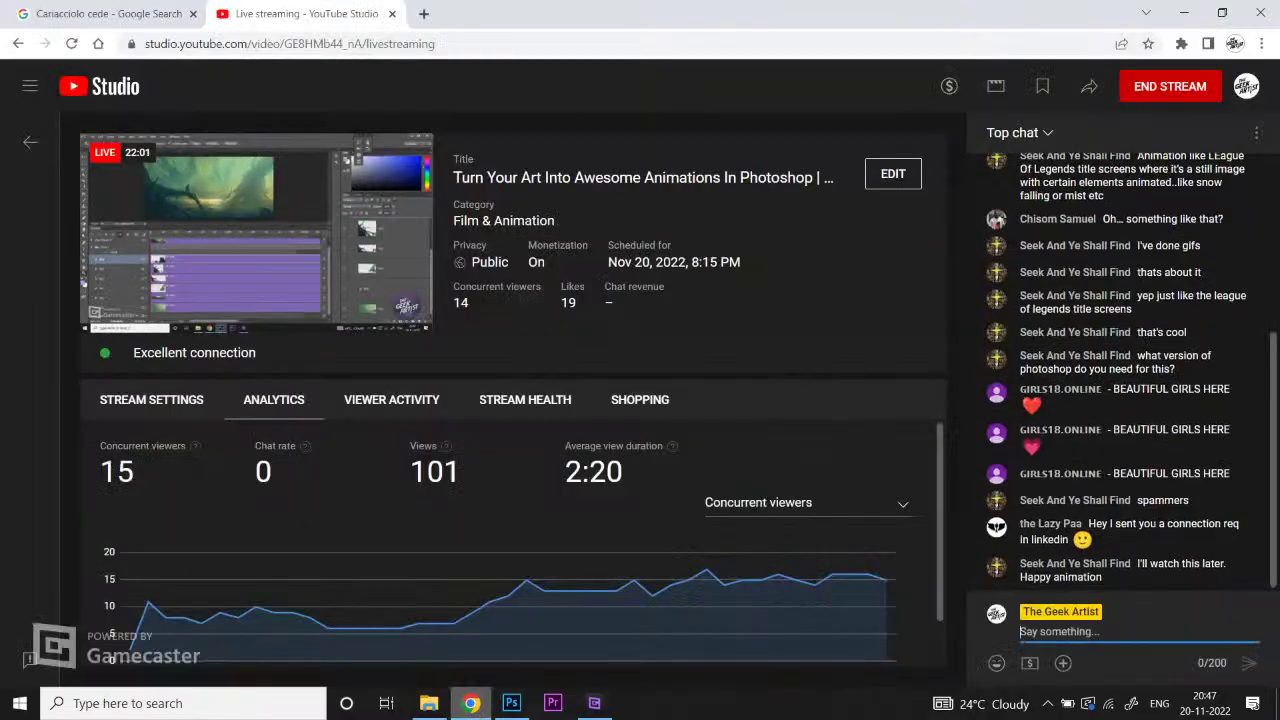
{"action": "key", "text": "alt+Tab"}
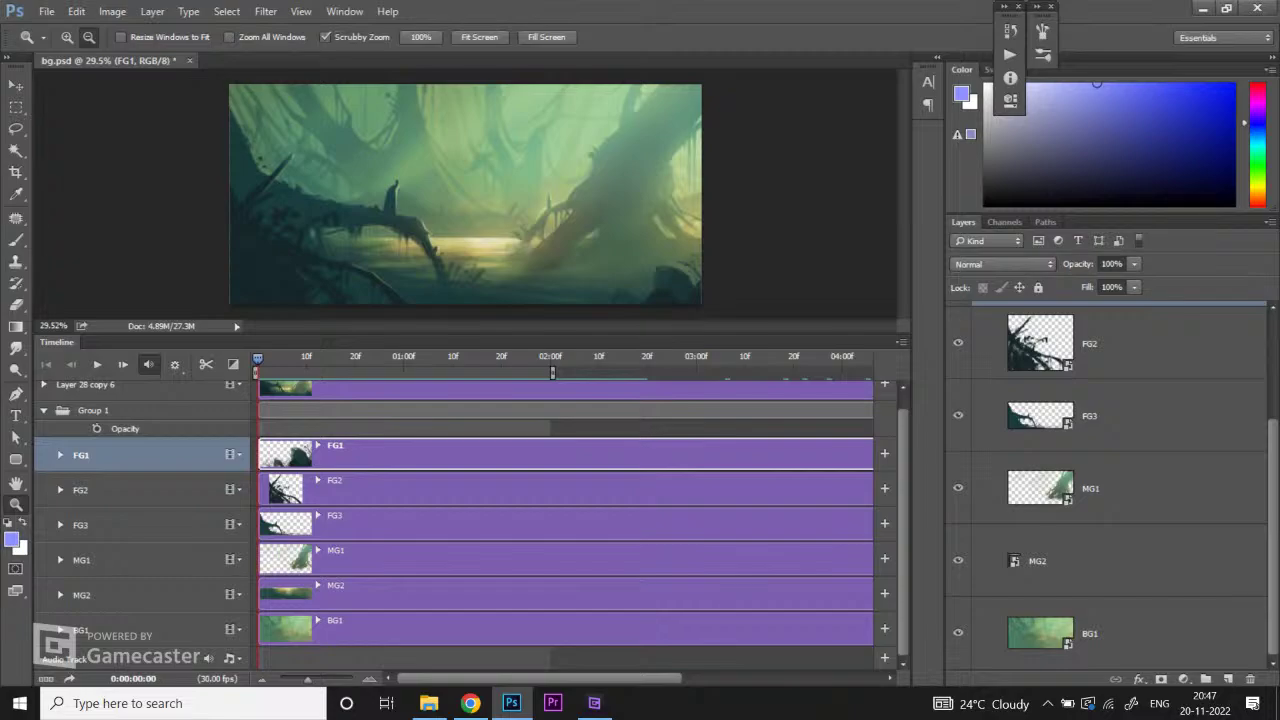
Step: Step through the layers in Group 1 from FG1 to BG1 to match them with their timeline tracks, ending with FG1 selected
{"action": "left_click", "coordinate": [80, 489]}
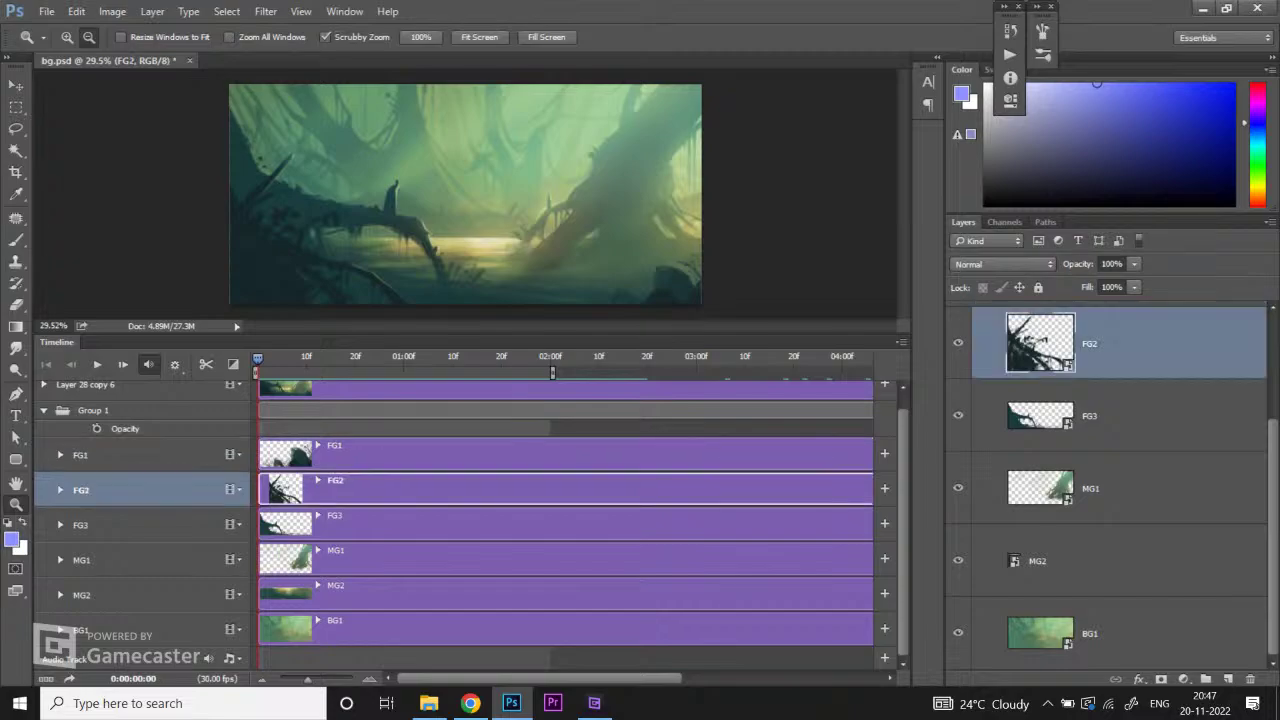
{"action": "left_click", "coordinate": [80, 524]}
{"action": "left_click", "coordinate": [80, 489]}
{"action": "left_click", "coordinate": [80, 455]}
{"action": "key", "text": "alt+bracketleft"}
{"action": "key", "text": "alt+bracketleft"}
{"action": "key", "text": "alt+bracketleft"}
{"action": "key", "text": "alt+bracketleft"}
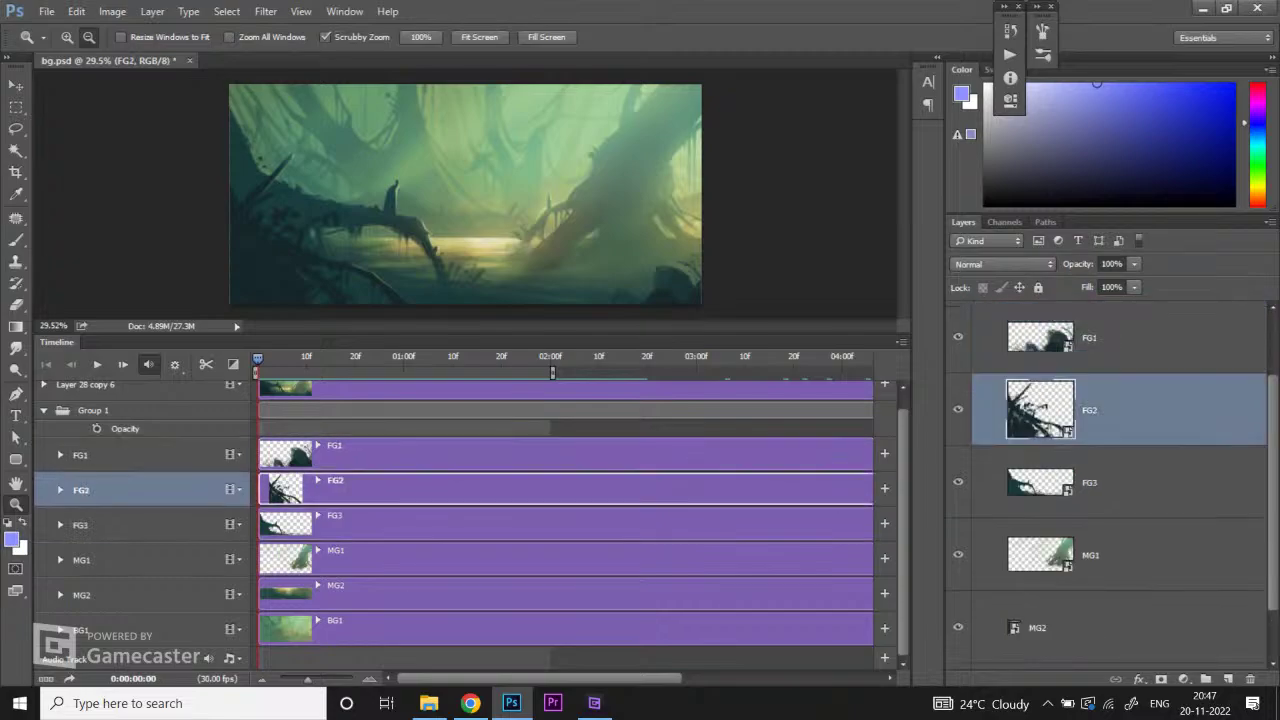
{"action": "key", "text": "alt+bracketleft"}
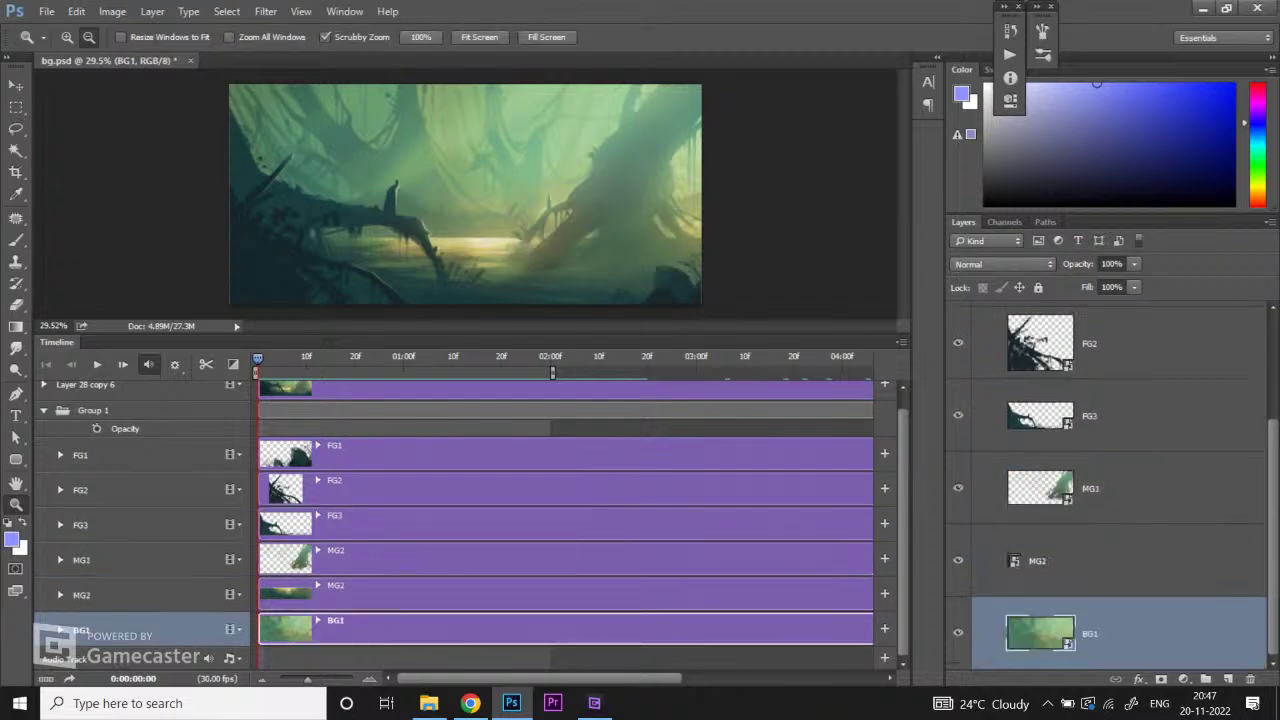
{"action": "scroll", "coordinate": [1110, 480], "scroll_direction": "up", "scroll_amount": 3}
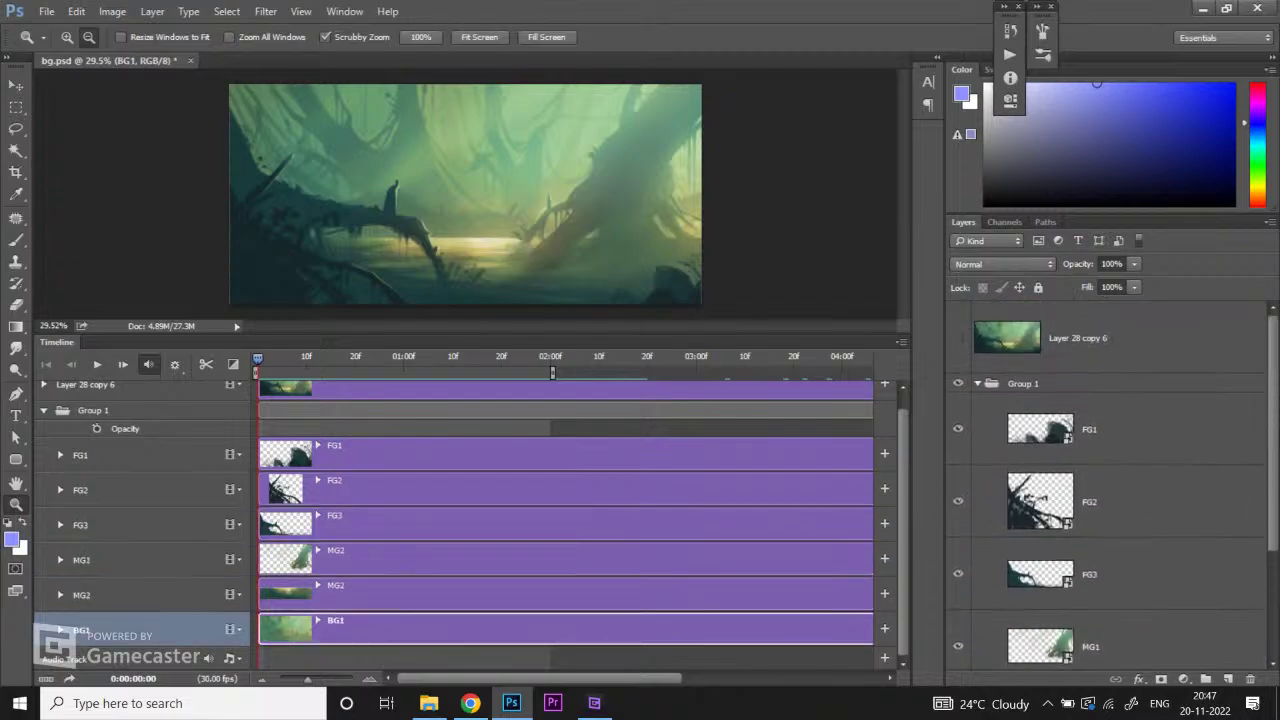
{"action": "left_click", "coordinate": [1100, 429]}
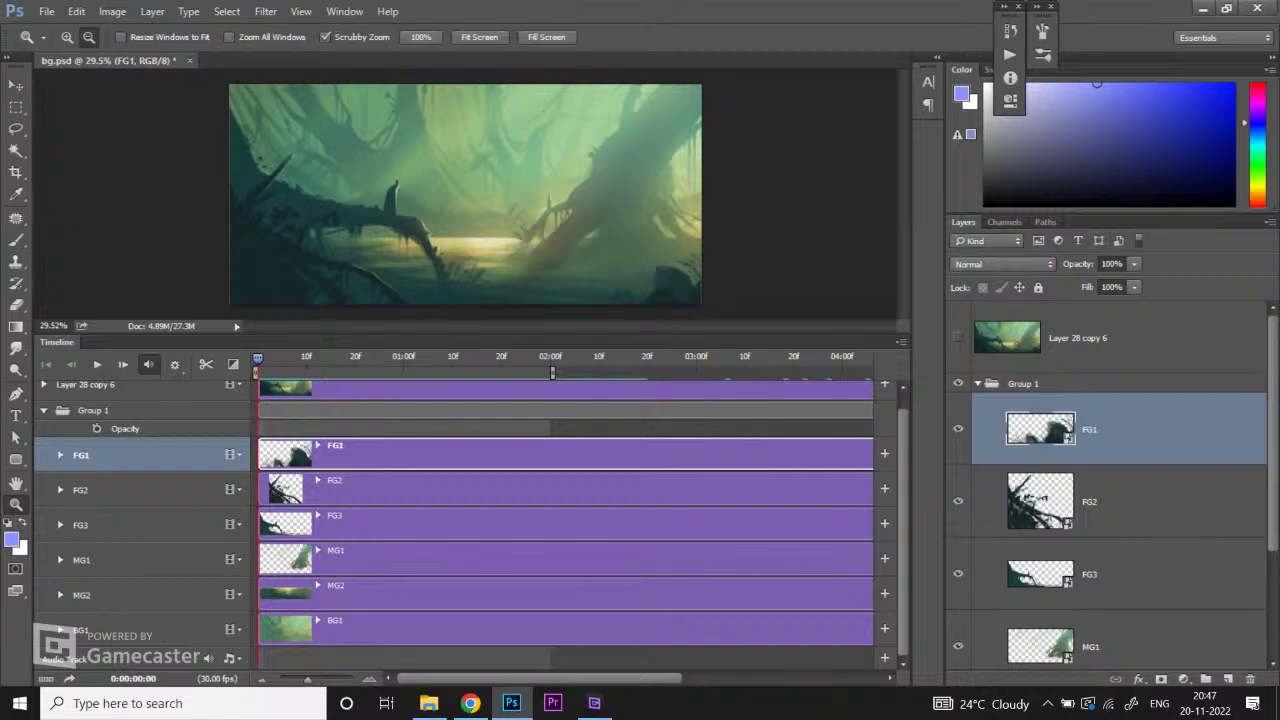
Step: Expand the timeline tracks of BG1, MG2, MG1, FG3, FG2 and FG1 to show their Transform, Opacity and Style properties
{"action": "left_click", "coordinate": [60, 629]}
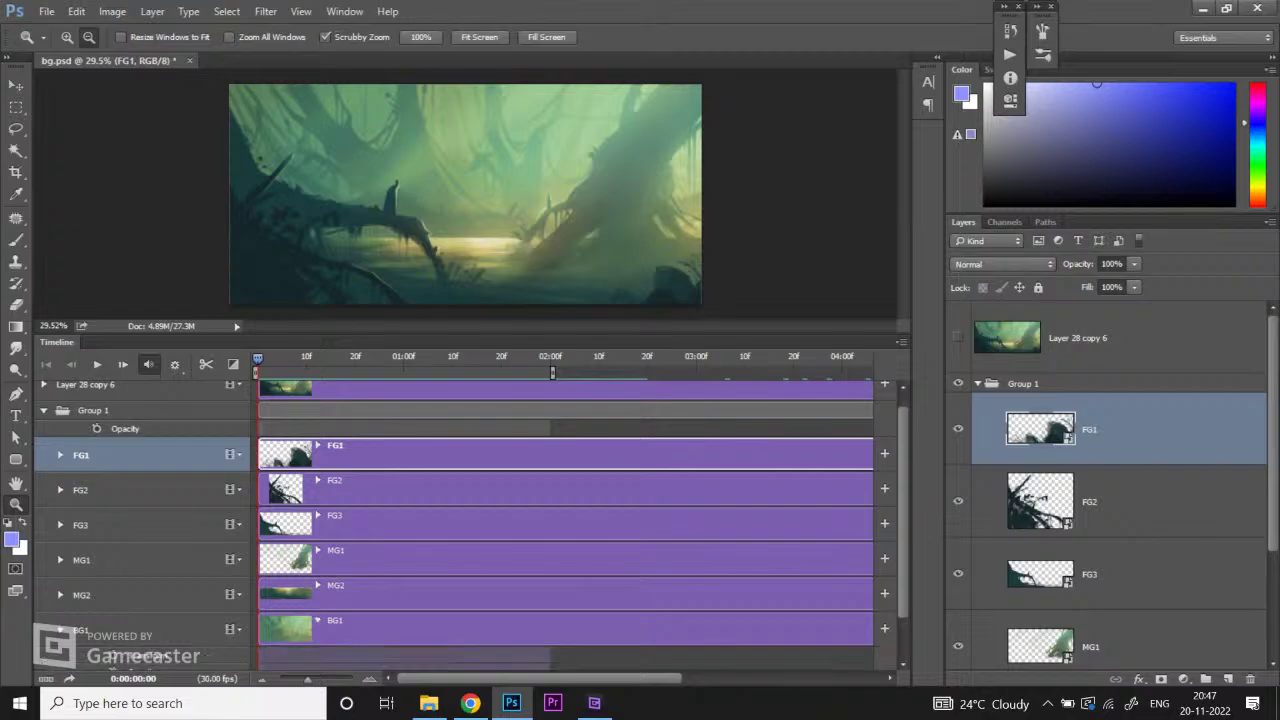
{"action": "scroll", "coordinate": [470, 525], "scroll_direction": "down", "scroll_amount": 2}
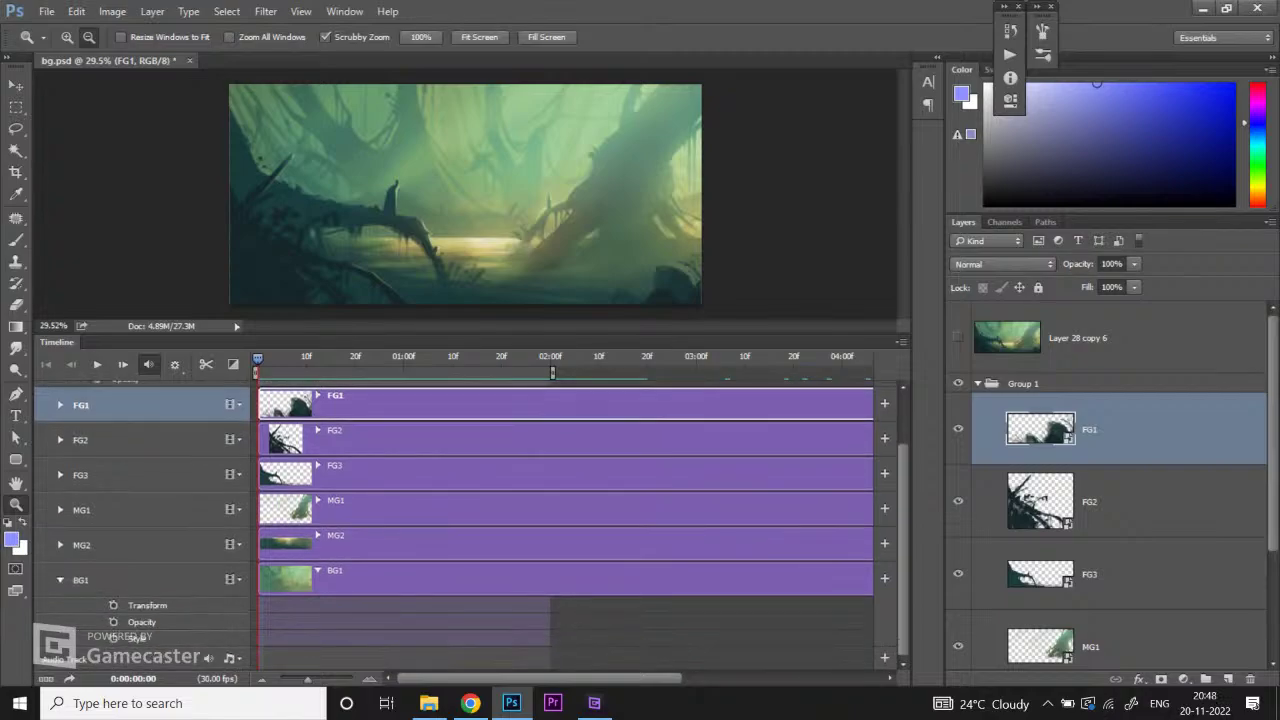
{"action": "left_click", "coordinate": [60, 544]}
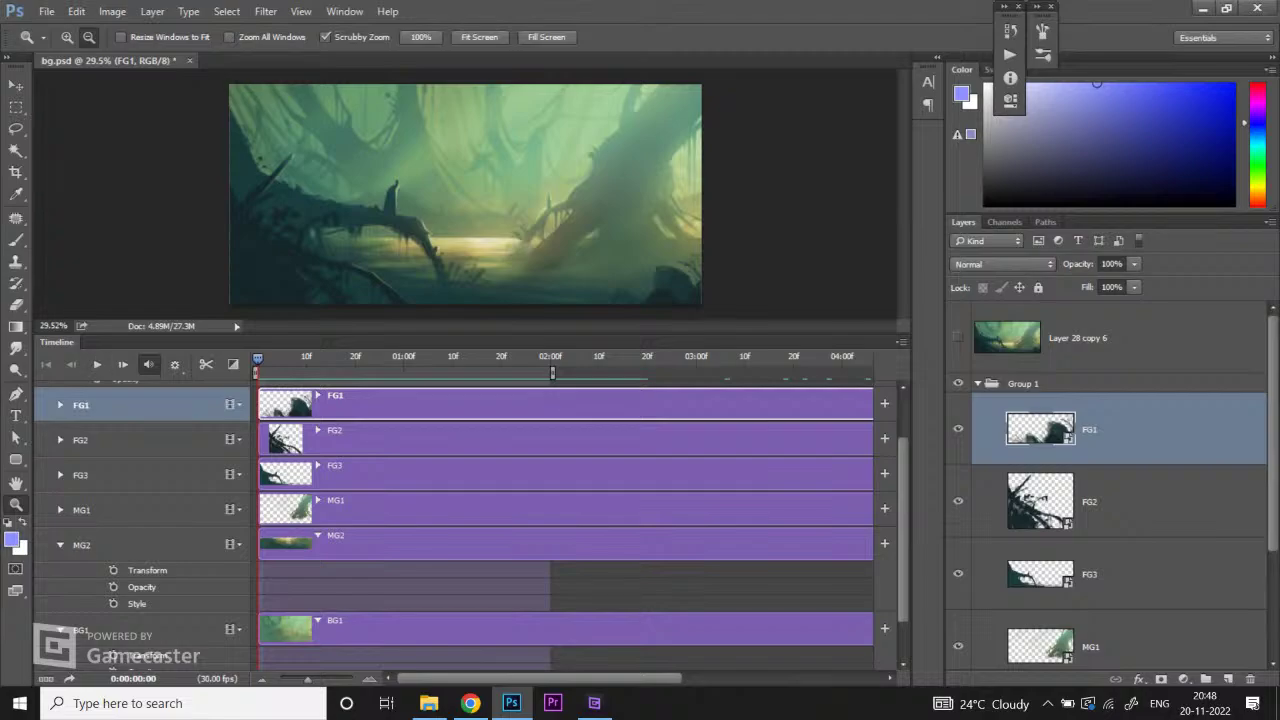
{"action": "left_click", "coordinate": [60, 475]}
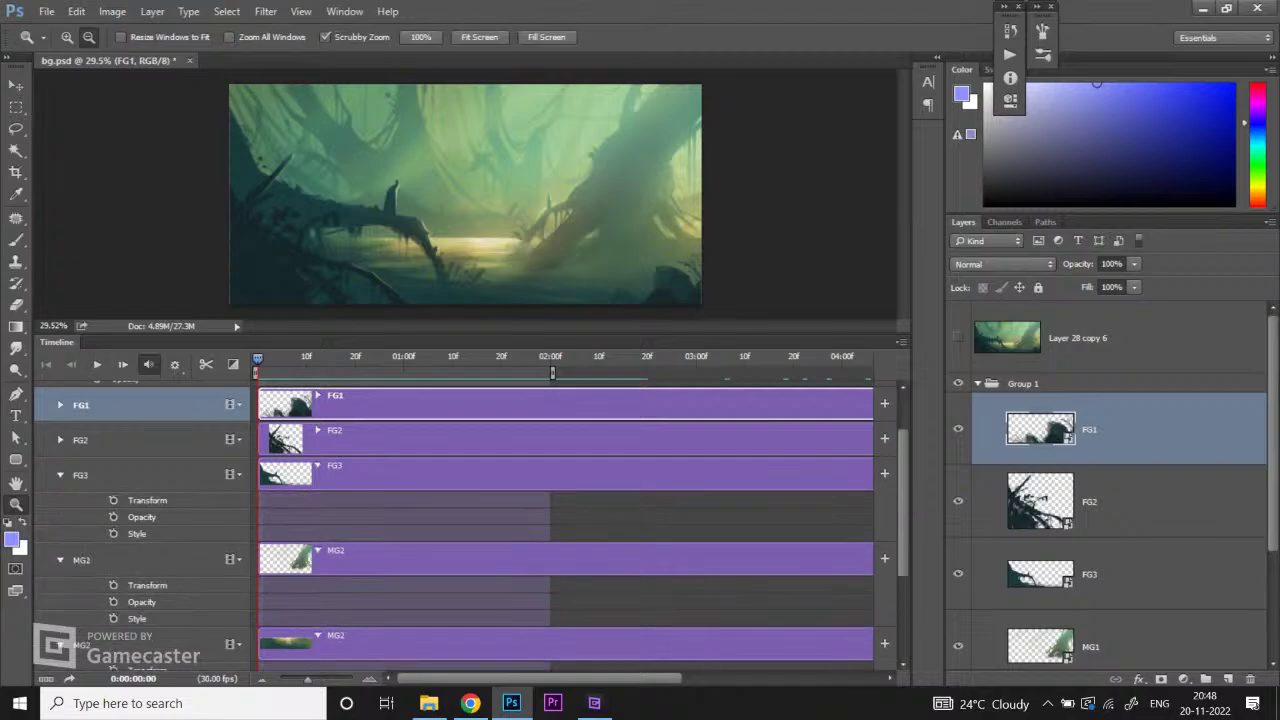
{"action": "left_click", "coordinate": [60, 440]}
{"action": "left_click", "coordinate": [60, 404]}
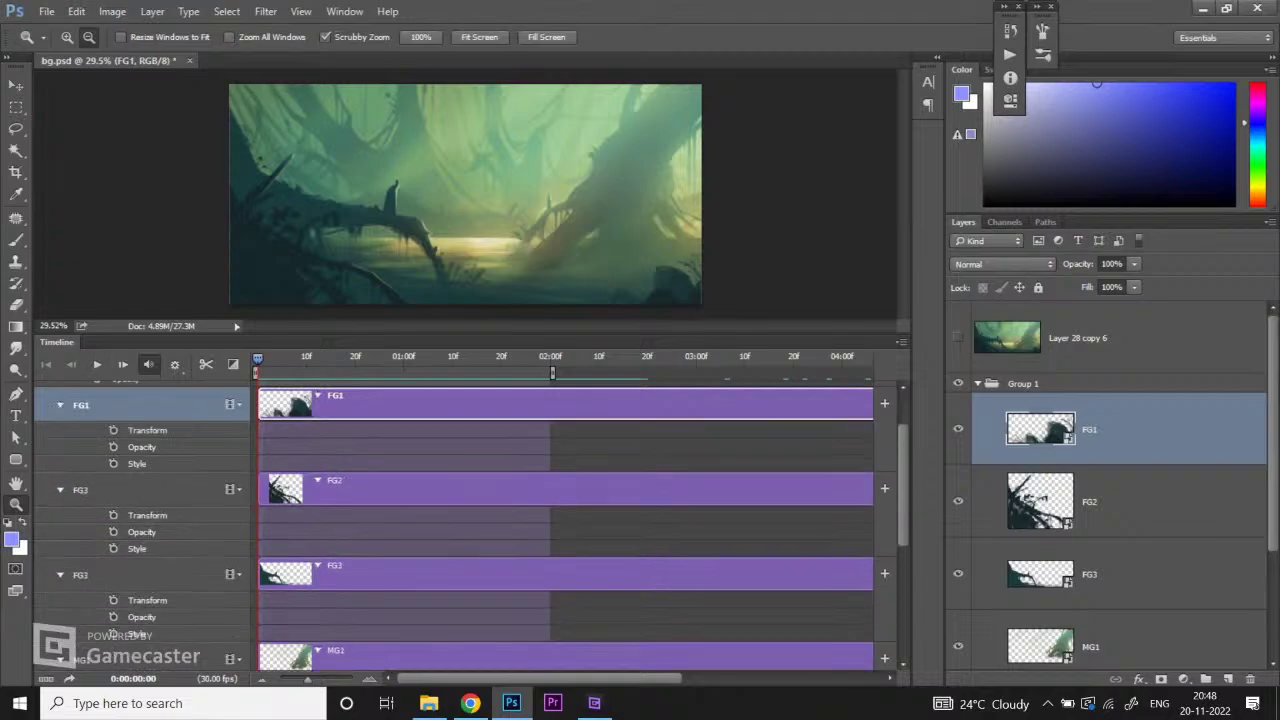
{"action": "scroll", "coordinate": [150, 520], "scroll_direction": "down", "scroll_amount": 5}
{"action": "scroll", "coordinate": [150, 520], "scroll_direction": "up", "scroll_amount": 5}
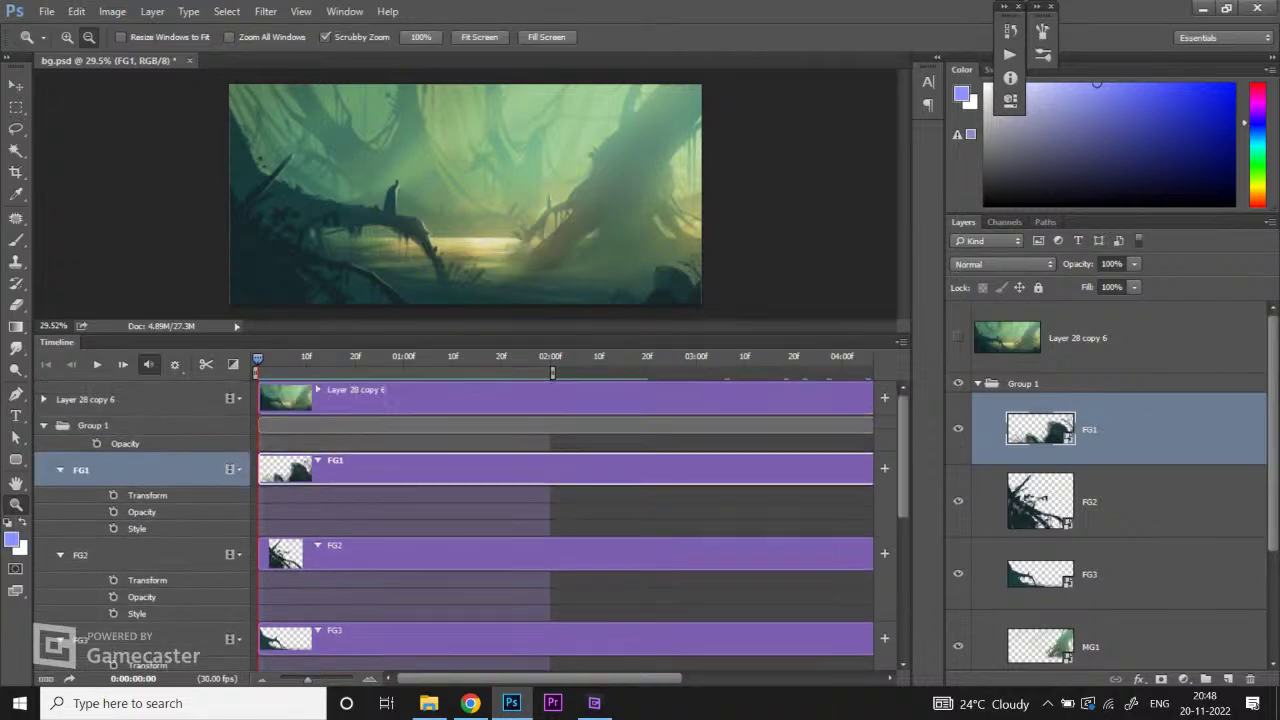
Step: Review the expanded layer tracks and their Transform, Opacity and Style properties from FG1 to BG1
{"action": "scroll", "coordinate": [150, 520], "scroll_direction": "down", "scroll_amount": 5}
{"action": "scroll", "coordinate": [150, 520], "scroll_direction": "up", "scroll_amount": 5}
{"action": "scroll", "coordinate": [560, 520], "scroll_direction": "down", "scroll_amount": 6}
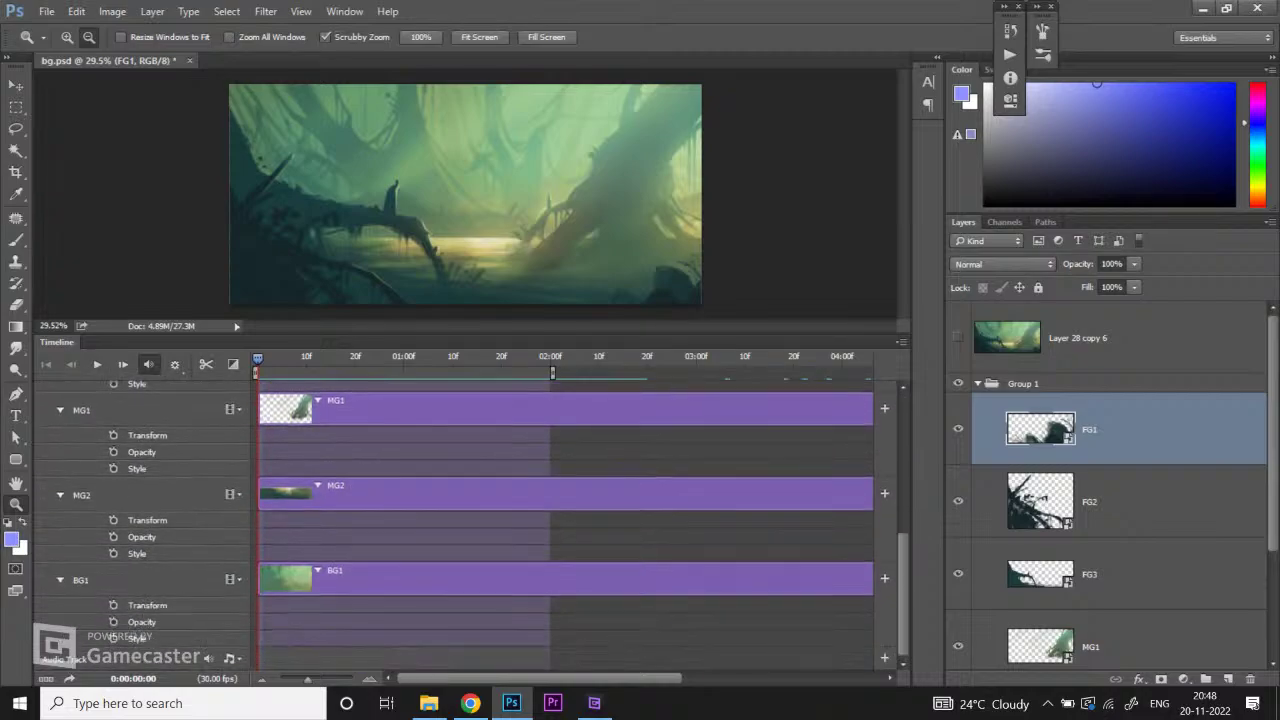
{"action": "scroll", "coordinate": [560, 520], "scroll_direction": "up", "scroll_amount": 6}
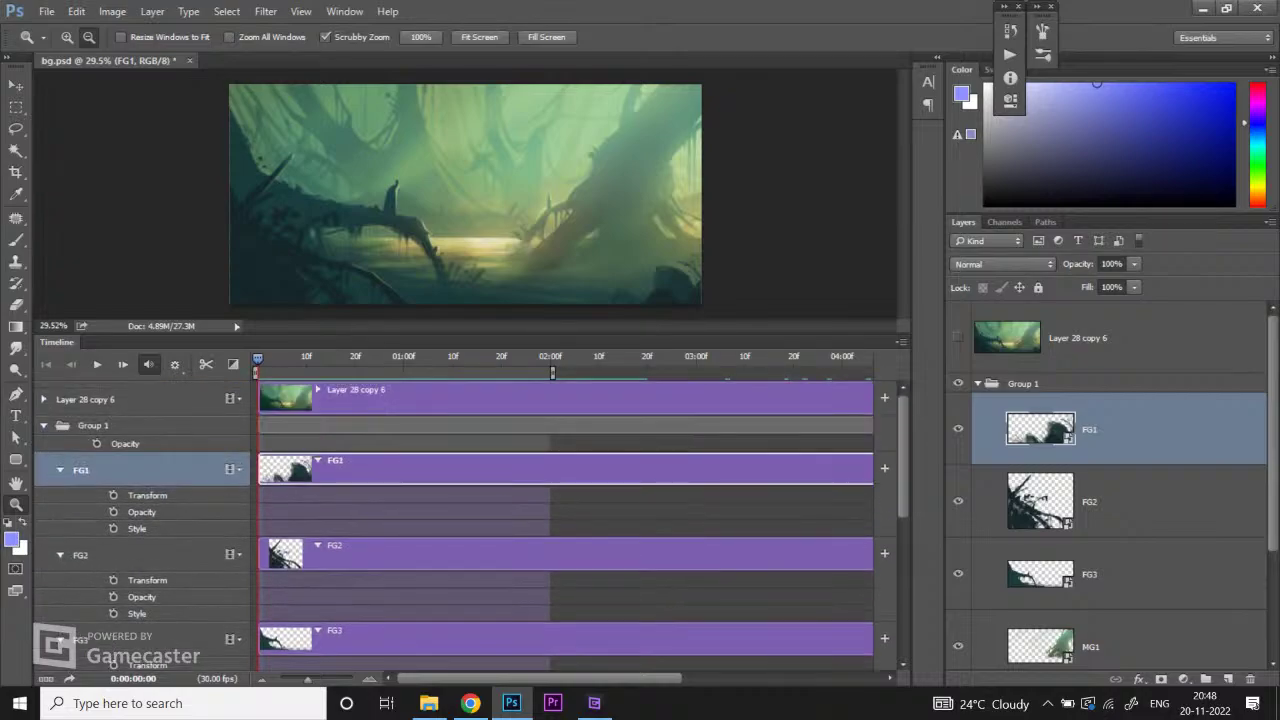
{"action": "mouse_move", "coordinate": [258, 357]}
{"action": "left_mouse_down"}
{"action": "mouse_move", "coordinate": [429, 357]}
{"action": "mouse_move", "coordinate": [257, 357]}
{"action": "left_mouse_up"}
{"action": "scroll", "coordinate": [470, 525], "scroll_direction": "down", "scroll_amount": 2}
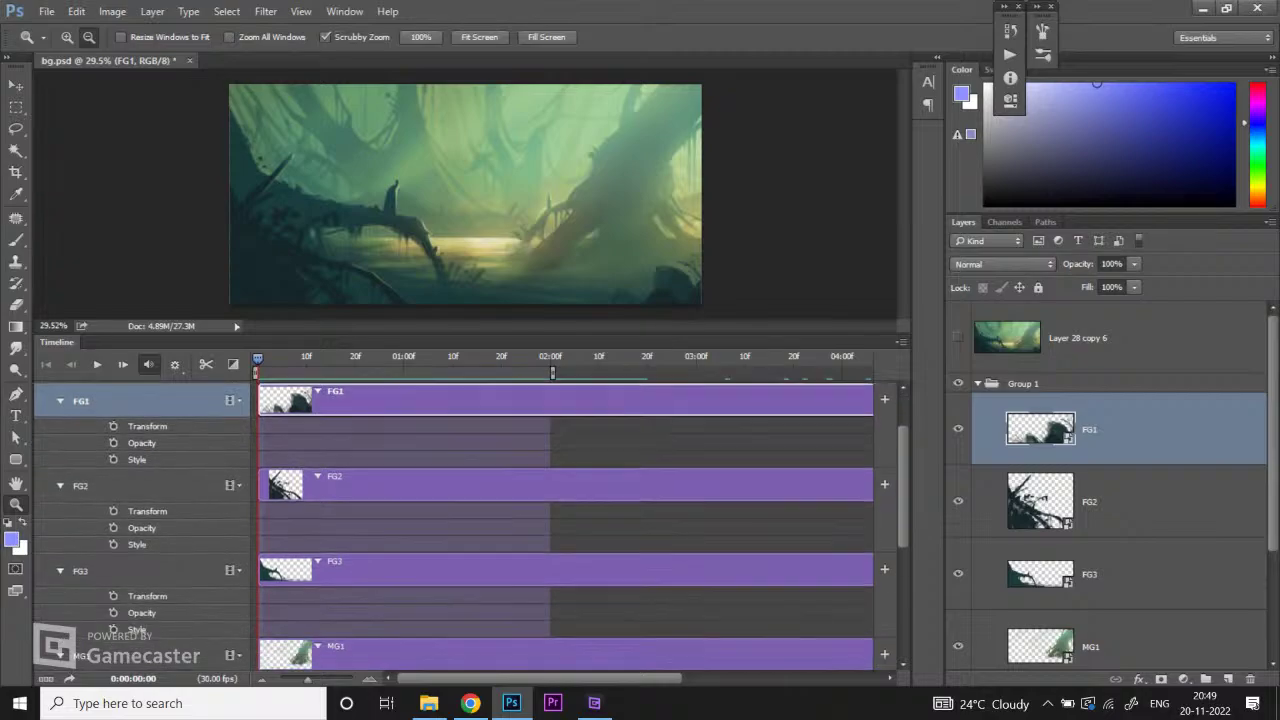
{"action": "scroll", "coordinate": [470, 525], "scroll_direction": "up", "scroll_amount": 2}
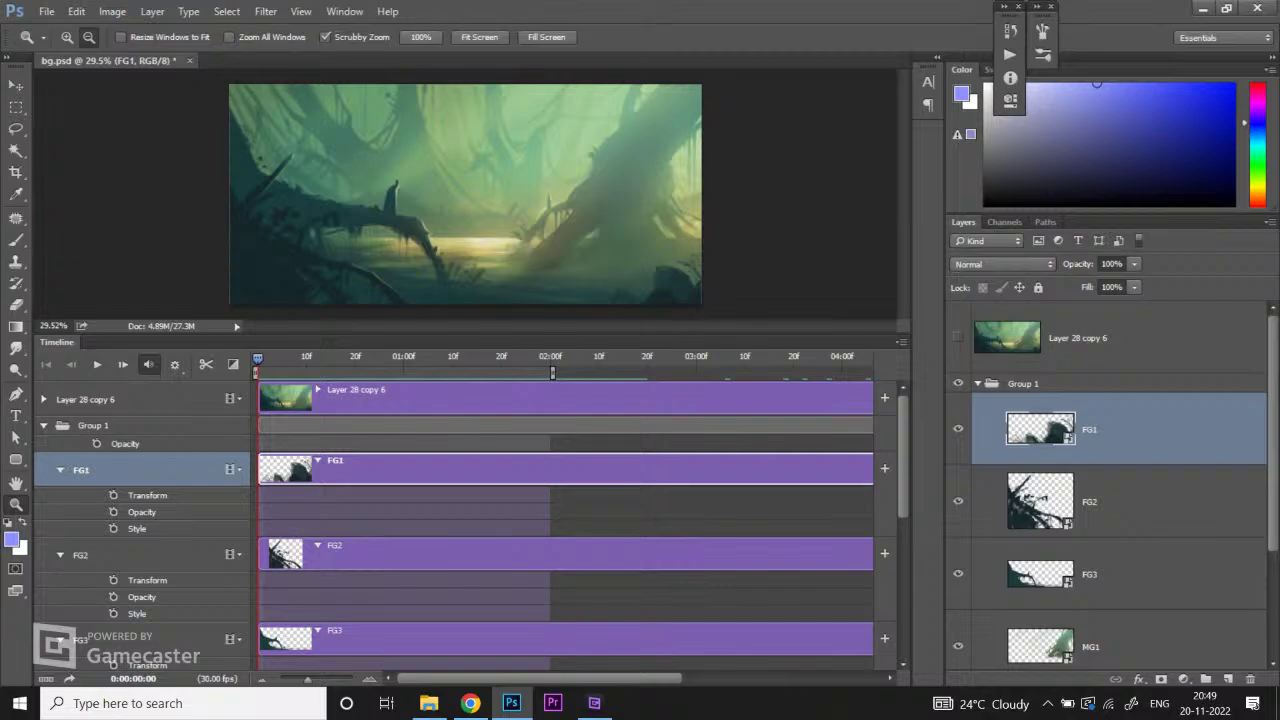
Step: Enable Transform keyframing at the first frame on the FG1, FG2, FG3, MG1, MG2 and BG1 tracks
{"action": "left_click", "coordinate": [113, 495]}
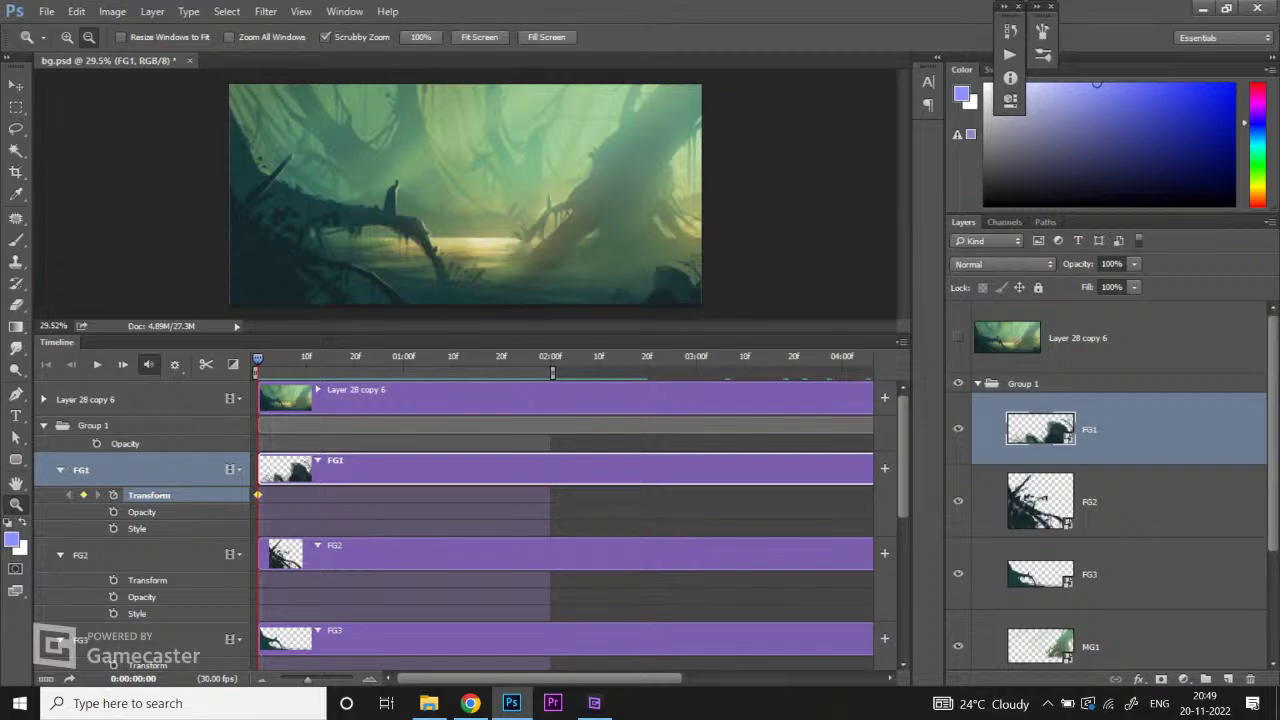
{"action": "left_click", "coordinate": [148, 580]}
{"action": "scroll", "coordinate": [560, 520], "scroll_direction": "down", "scroll_amount": 4}
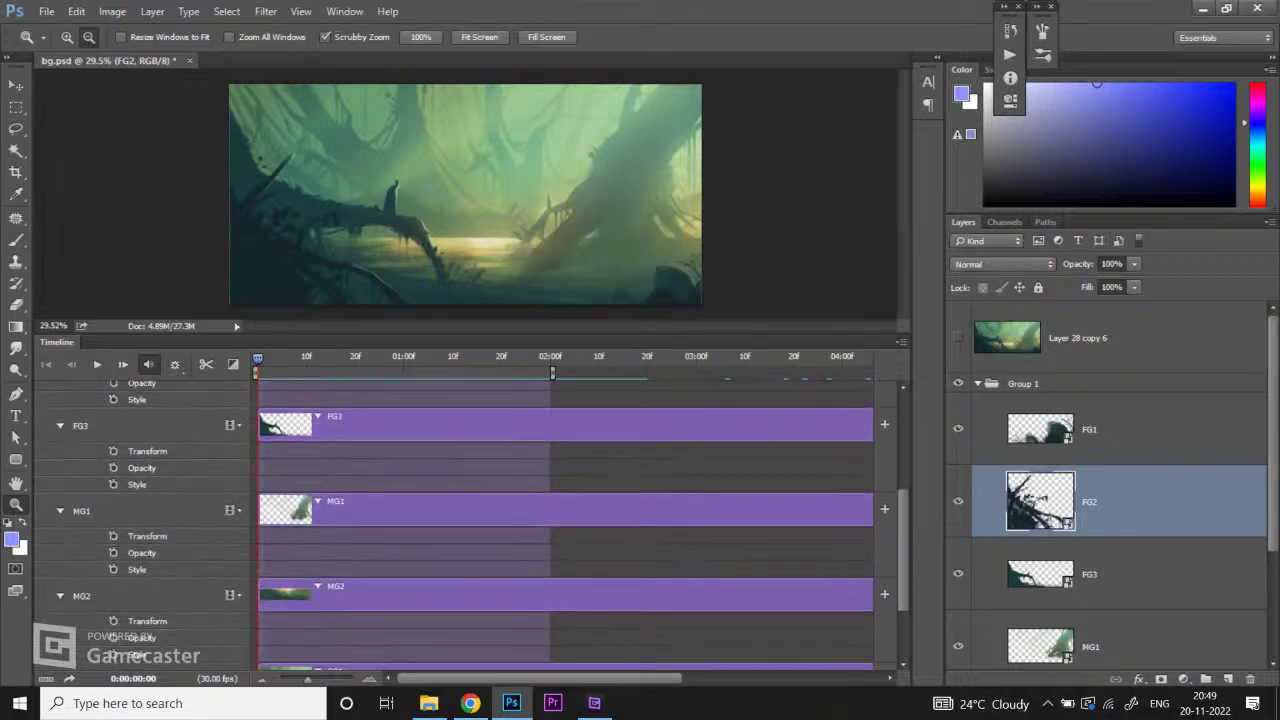
{"action": "left_click", "coordinate": [113, 451]}
{"action": "left_click", "coordinate": [113, 536]}
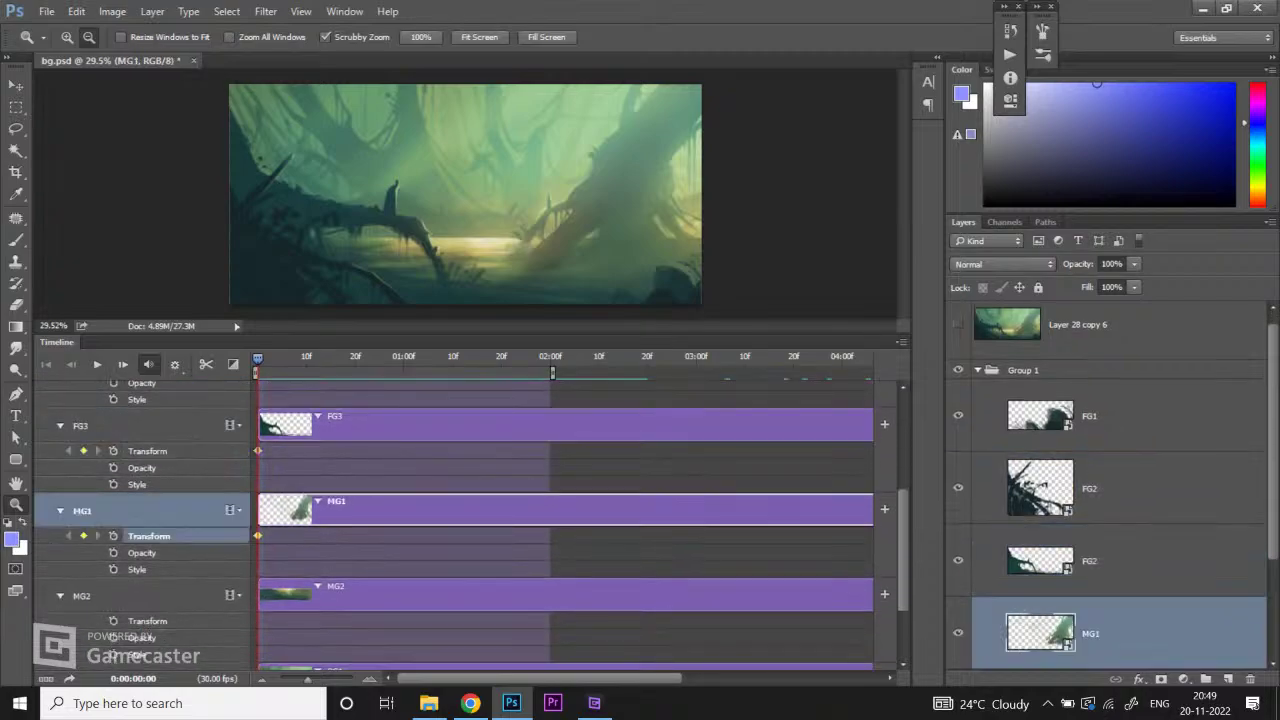
{"action": "scroll", "coordinate": [560, 520], "scroll_direction": "down", "scroll_amount": 2}
{"action": "left_click", "coordinate": [113, 520]}
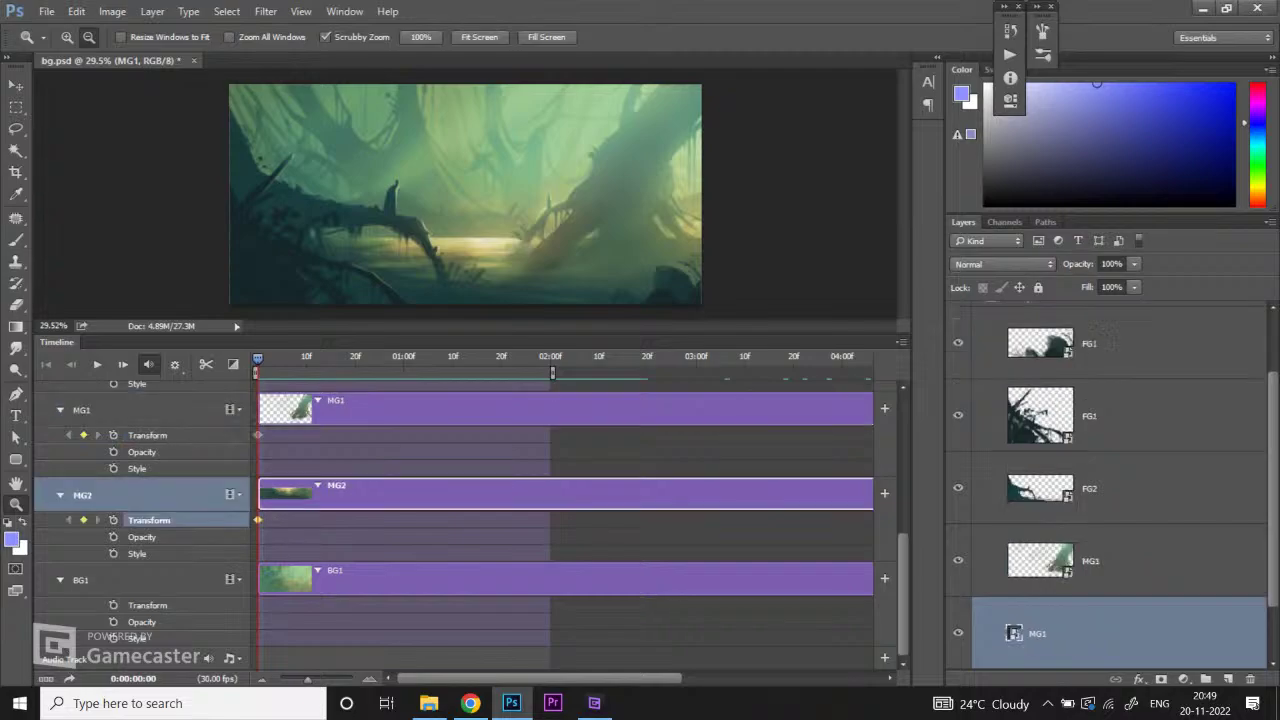
{"action": "left_click", "coordinate": [113, 605]}
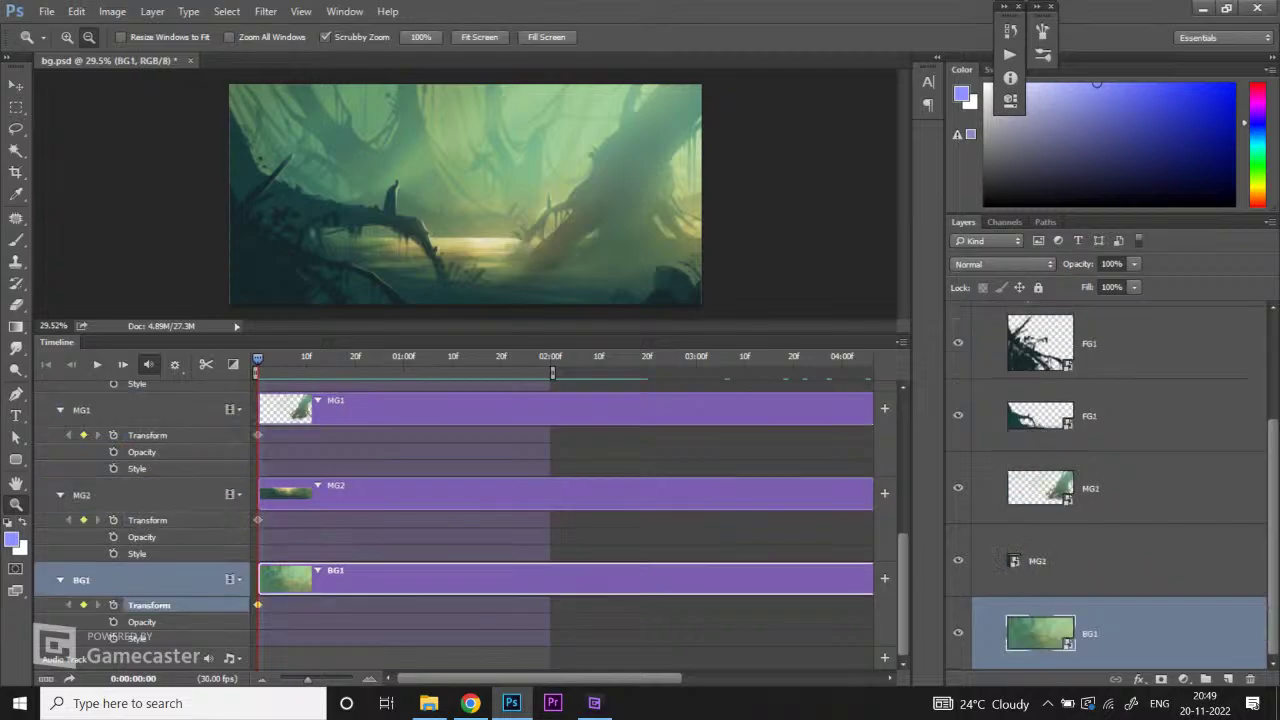
{"action": "scroll", "coordinate": [560, 520], "scroll_direction": "up", "scroll_amount": 6}
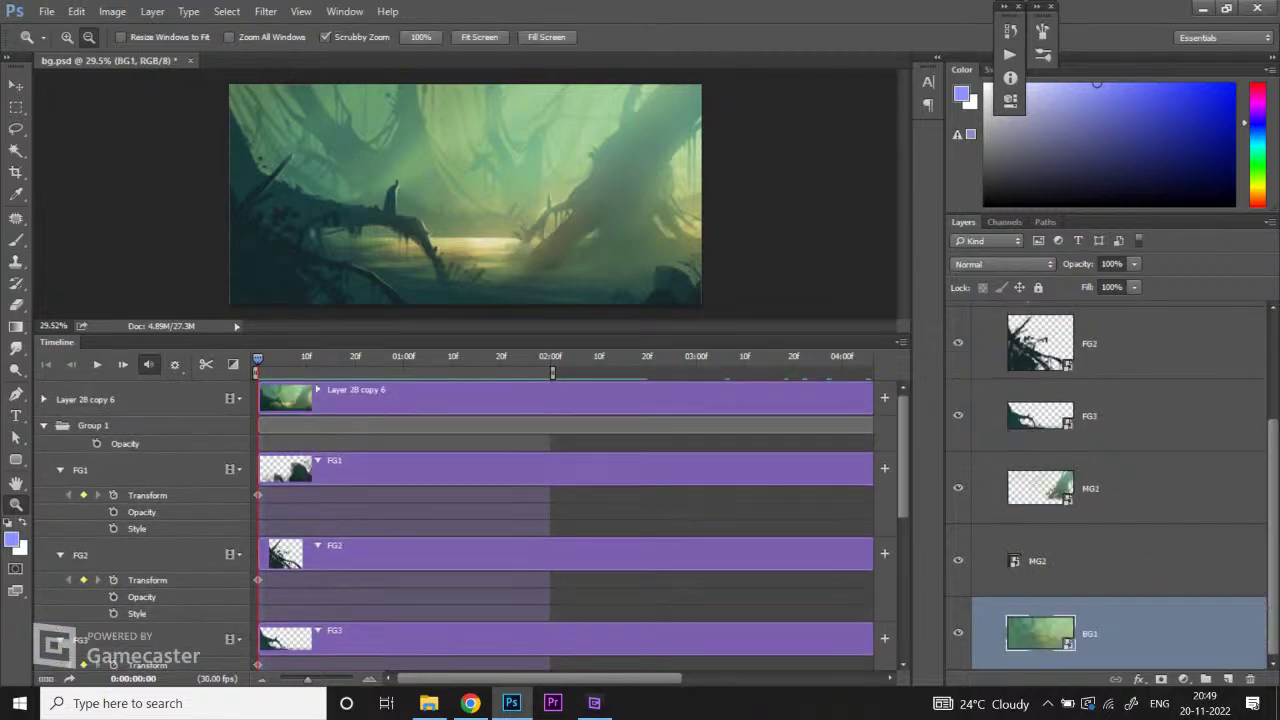
Step: Move the playhead to 0:00:02:00 at the end of the work area and add FG1 to the layer selection
{"action": "scroll", "coordinate": [560, 520], "scroll_direction": "down", "scroll_amount": 1}
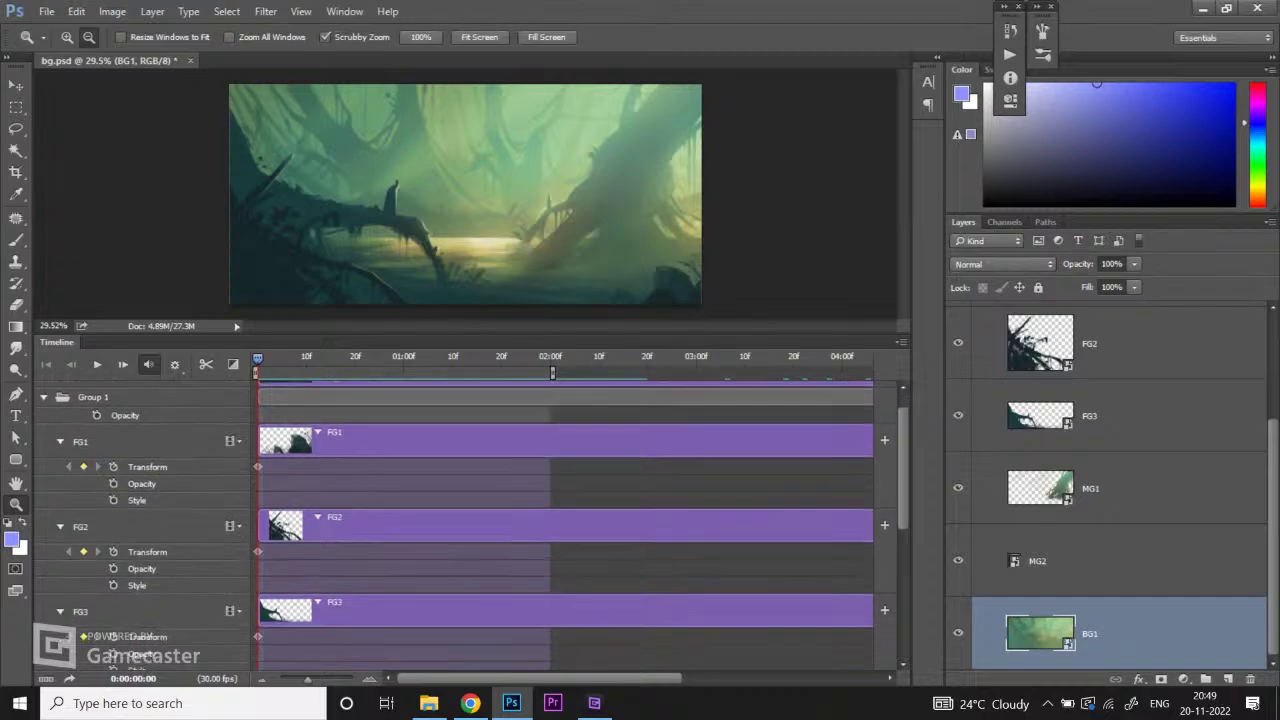
{"action": "scroll", "coordinate": [560, 520], "scroll_direction": "down", "scroll_amount": 10}
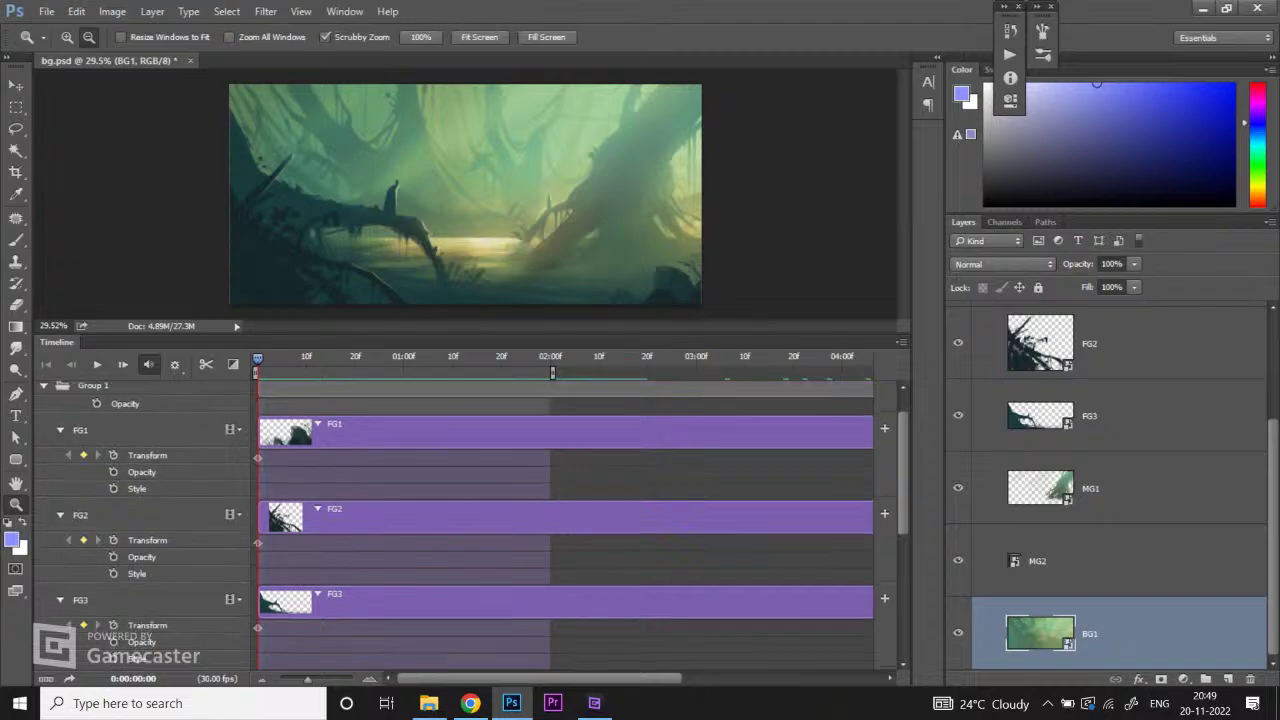
{"action": "scroll", "coordinate": [560, 520], "scroll_direction": "up", "scroll_amount": 8}
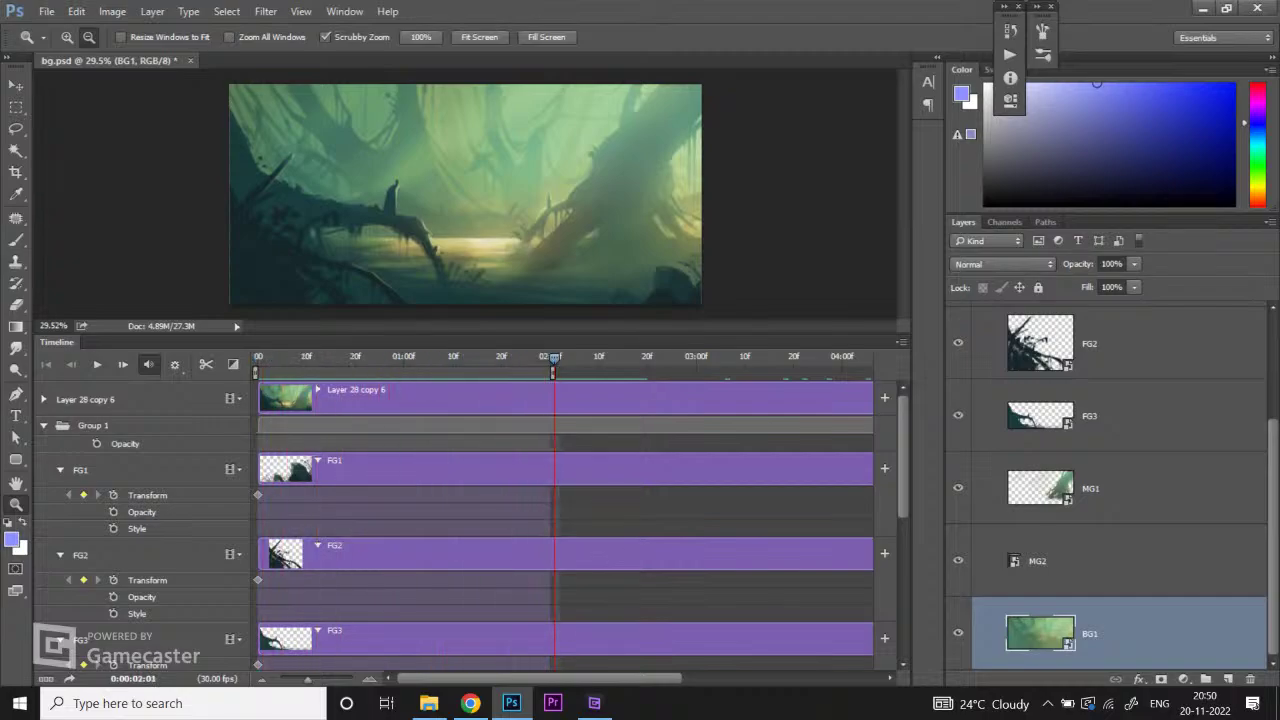
{"action": "key", "text": "space"}
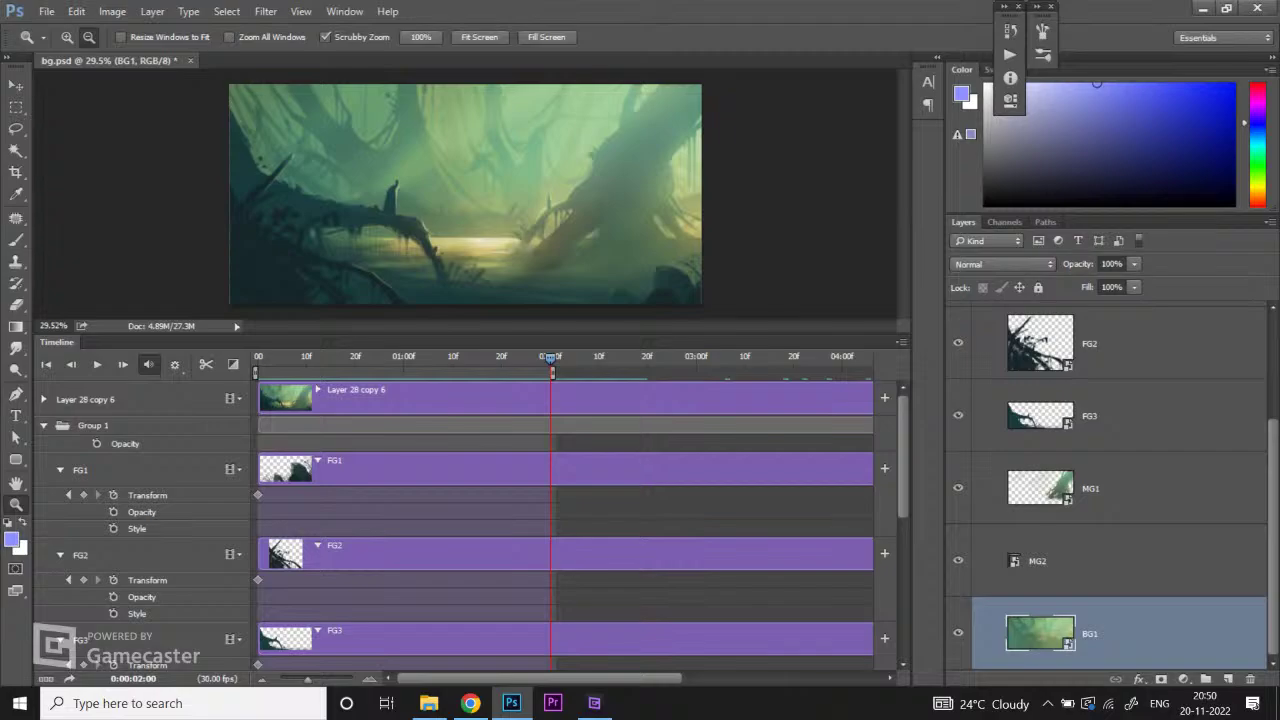
{"action": "scroll", "coordinate": [565, 520], "scroll_direction": "down", "scroll_amount": 3}
{"action": "scroll", "coordinate": [565, 520], "scroll_direction": "up", "scroll_amount": 3}
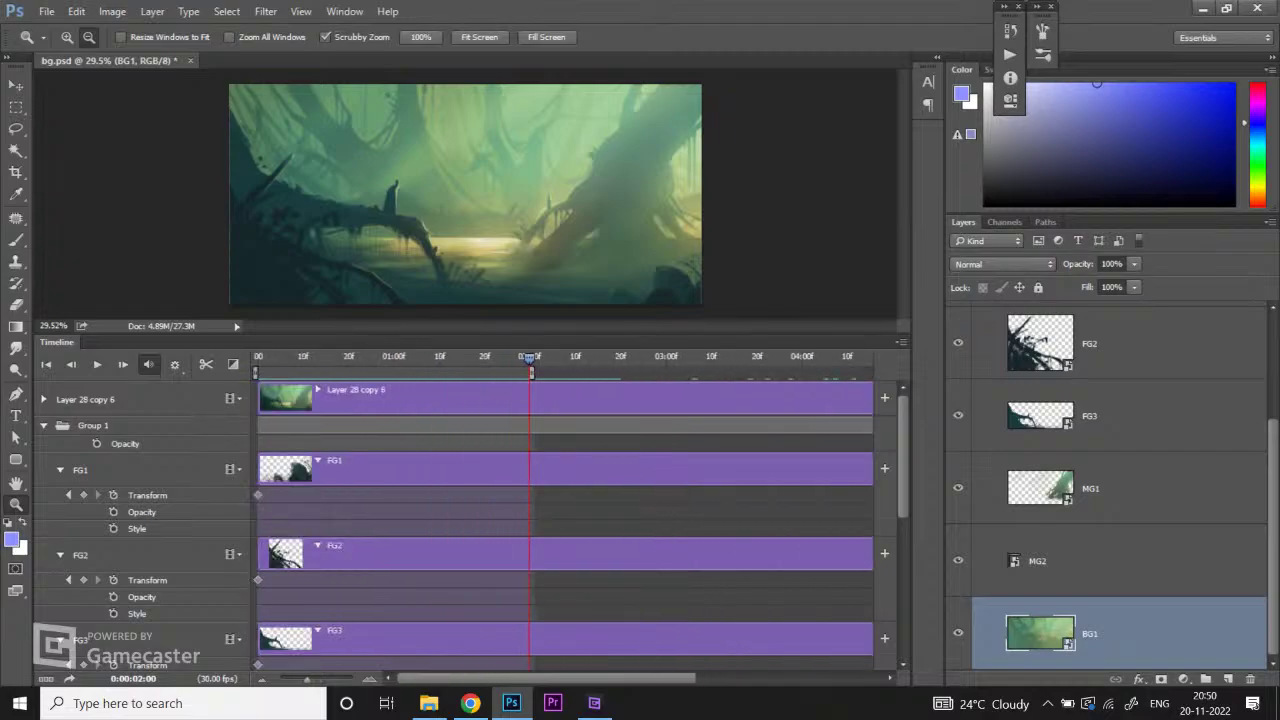
{"action": "scroll", "coordinate": [465, 195], "scroll_direction": "down", "scroll_amount": 2}
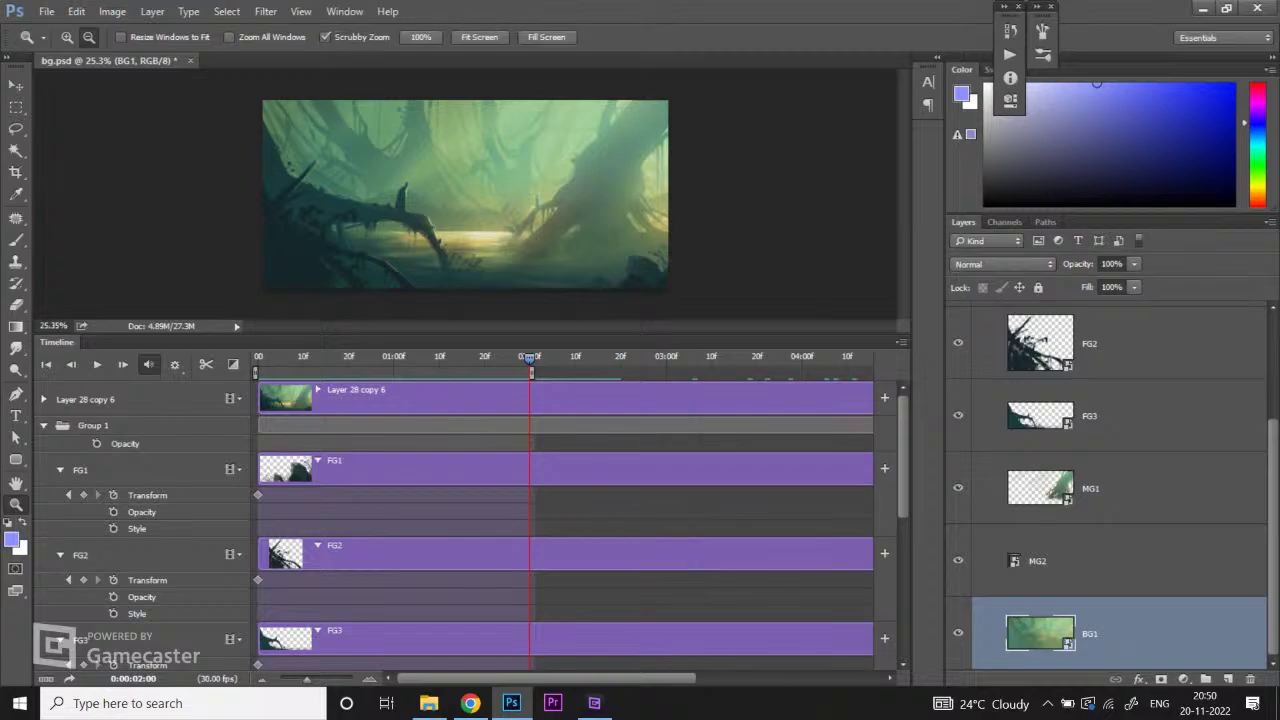
{"action": "left_click", "coordinate": [148, 495]}
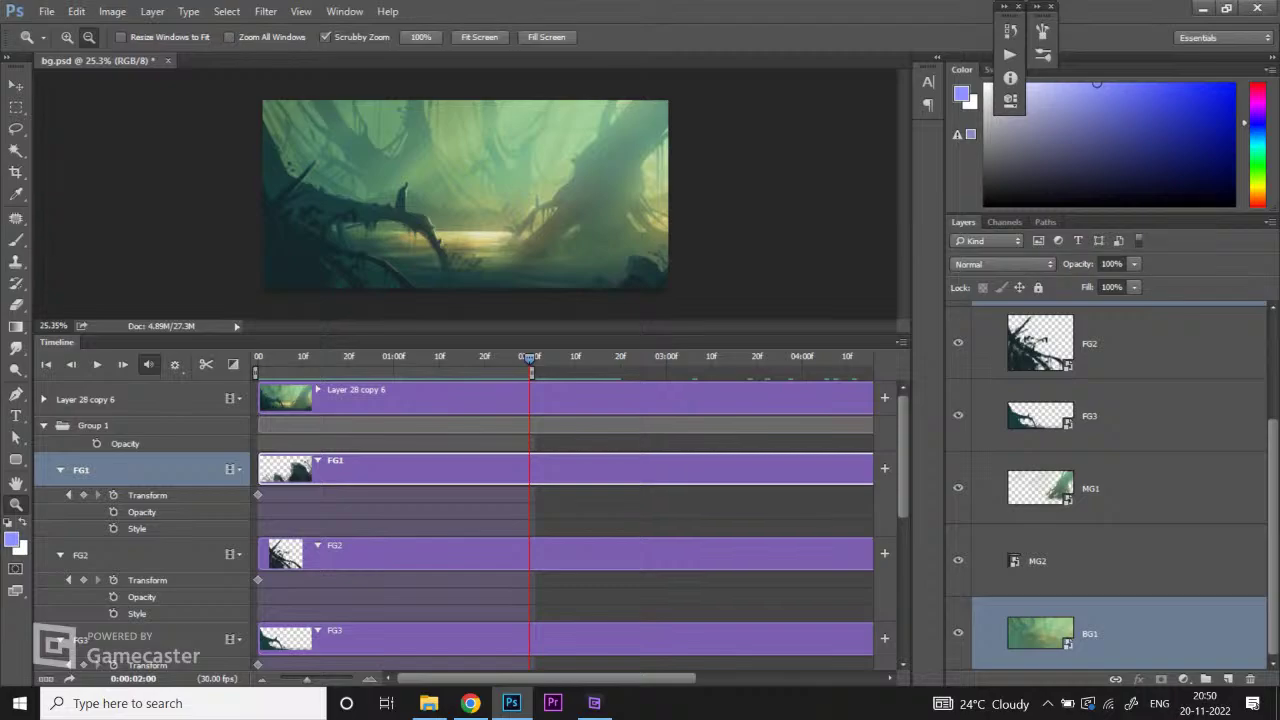
Step: Check the live chat in YouTube Studio in the browser twice and return to Photoshop
{"action": "left_click", "coordinate": [470, 703]}
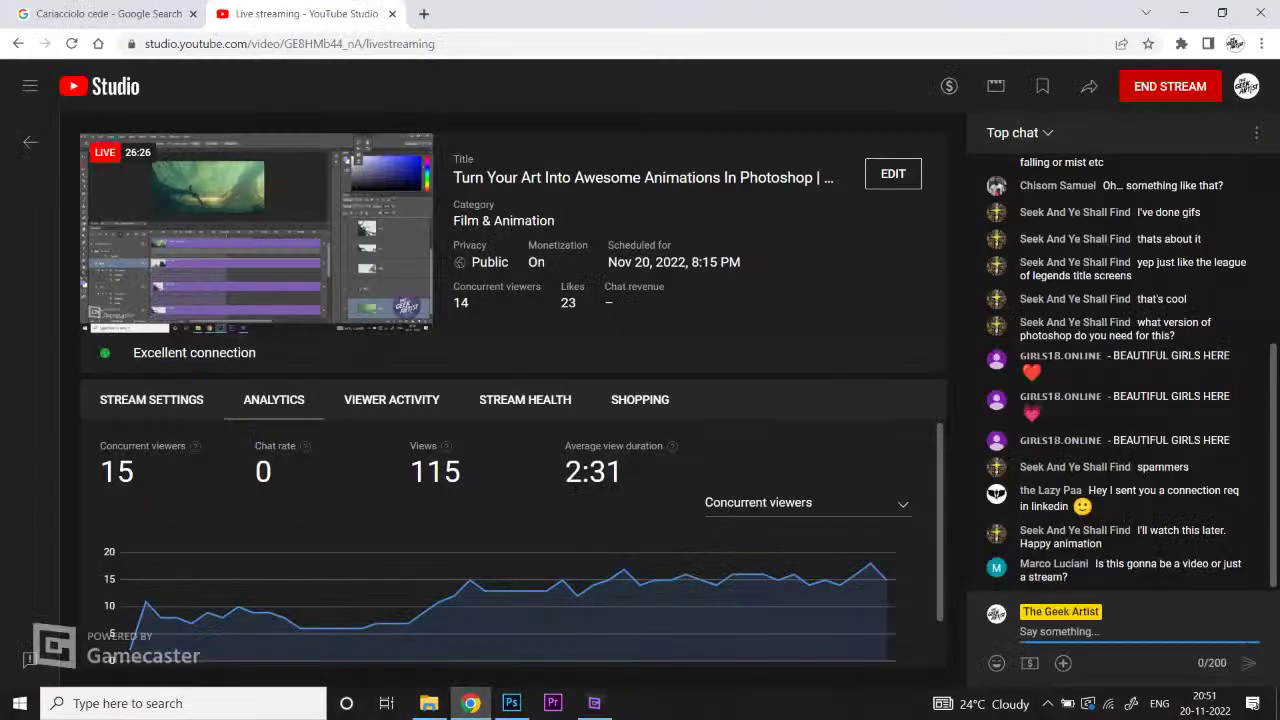
{"action": "left_click", "coordinate": [511, 703]}
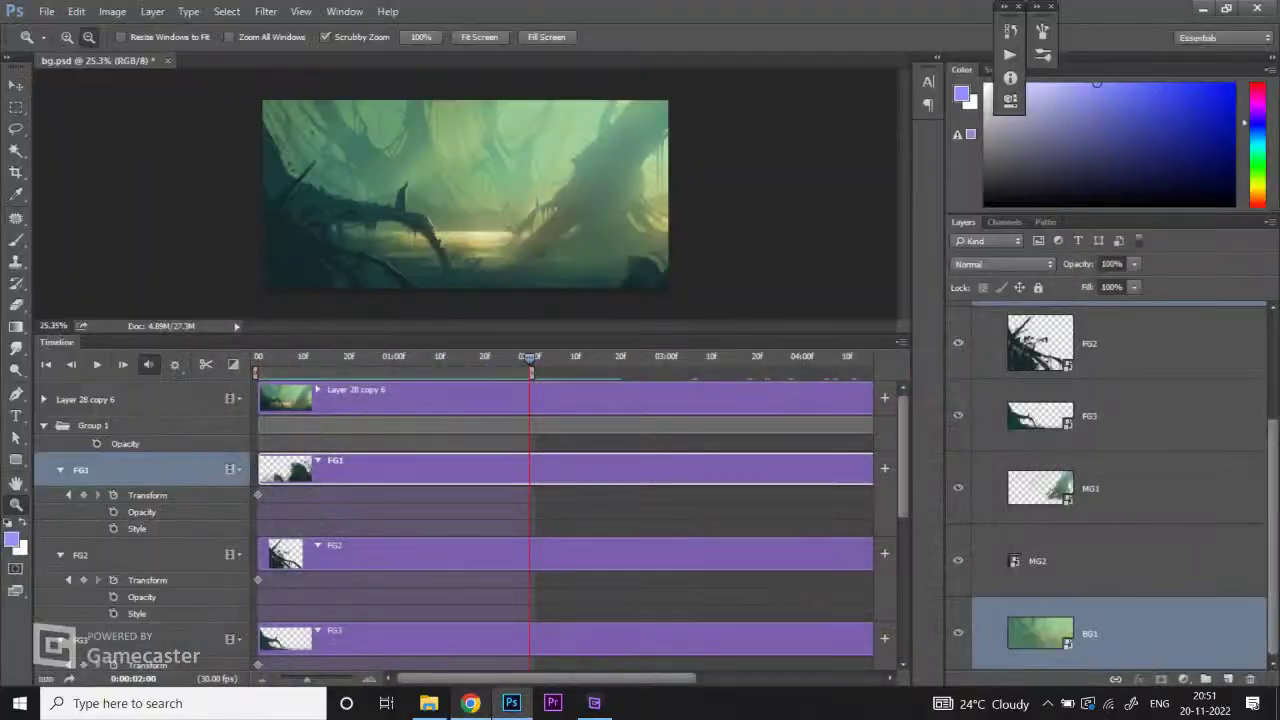
{"action": "left_click", "coordinate": [470, 703]}
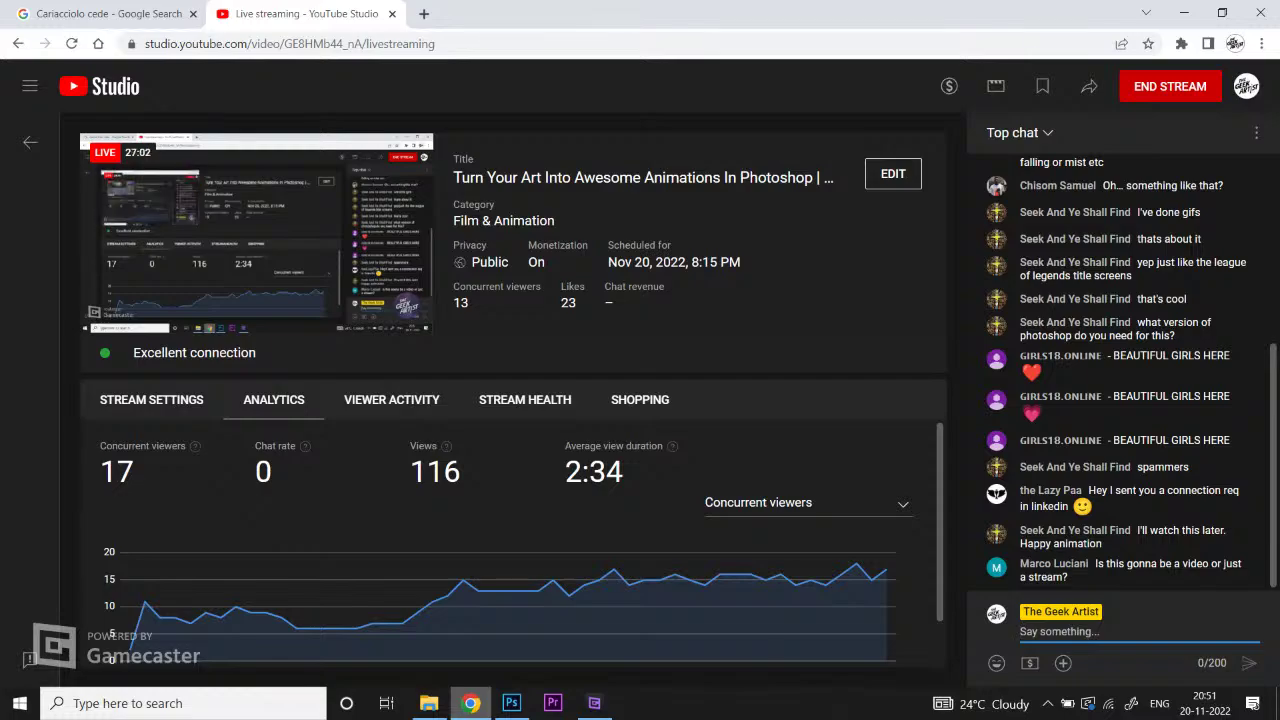
{"action": "left_click", "coordinate": [1184, 13]}
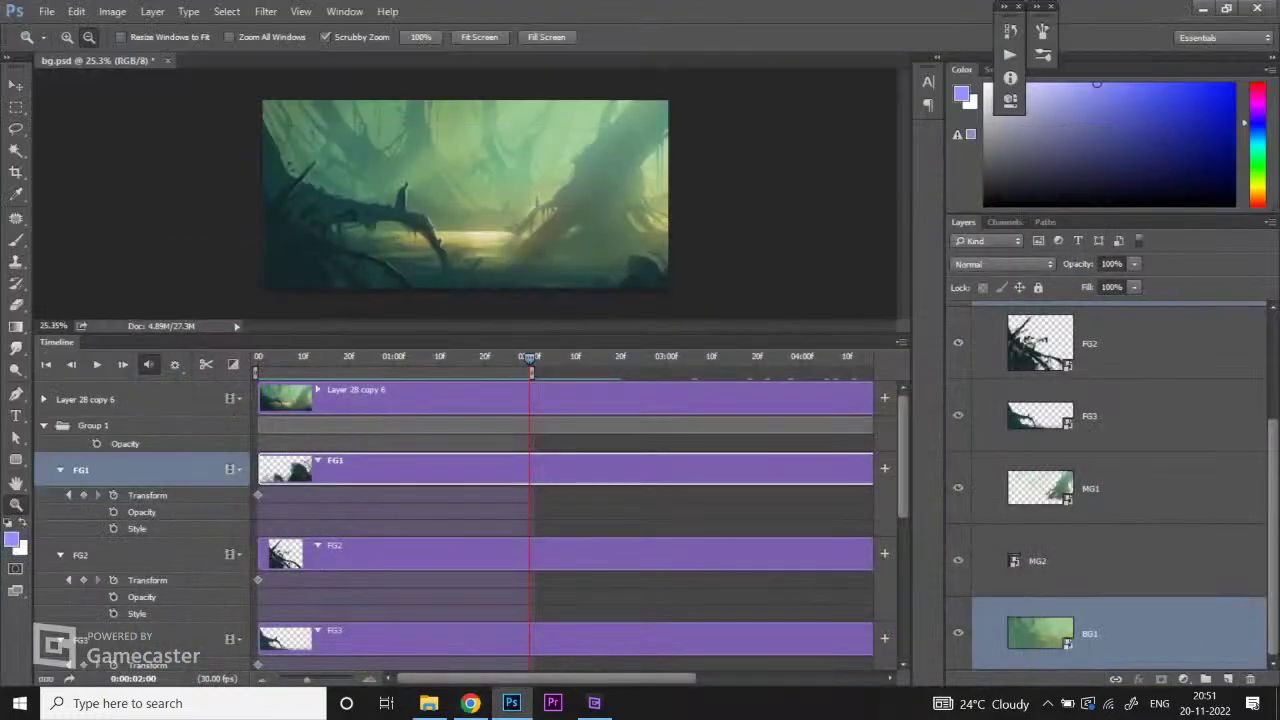
Step: Return the playhead to the first frame and scrub it forward to 0:00:02:00
{"action": "key", "text": "Home"}
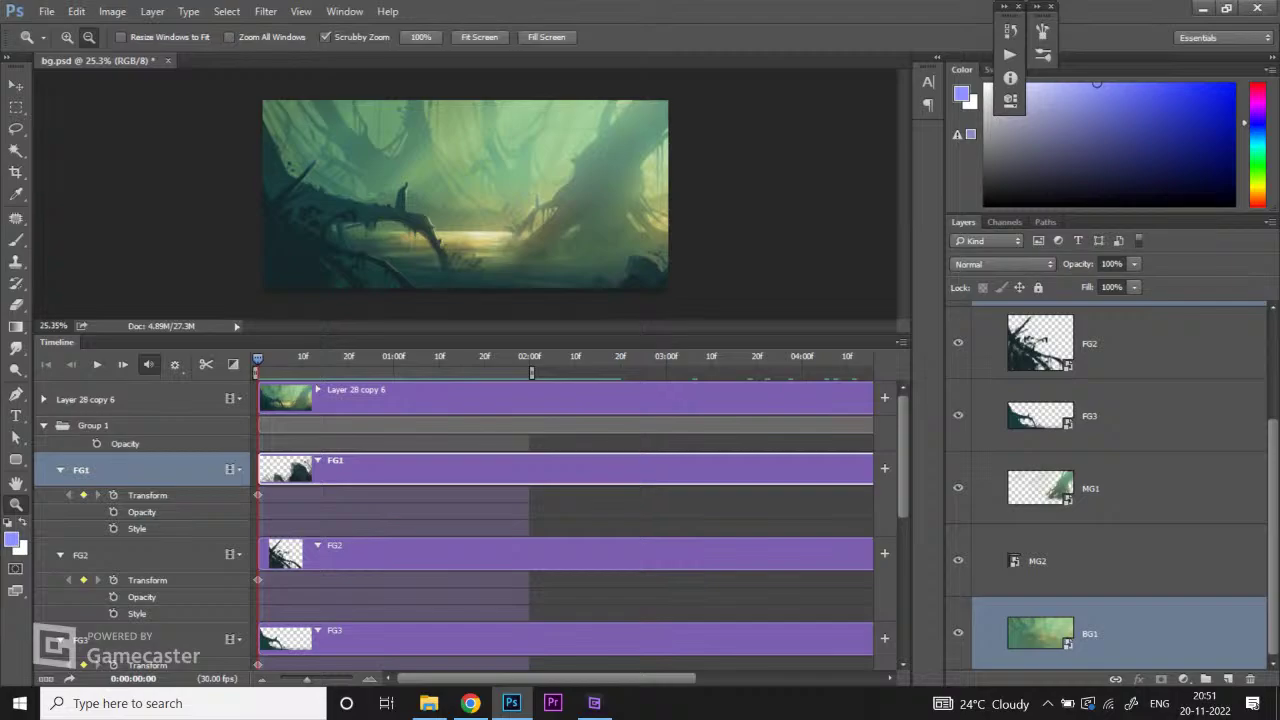
{"action": "key", "text": "ctrl+minus"}
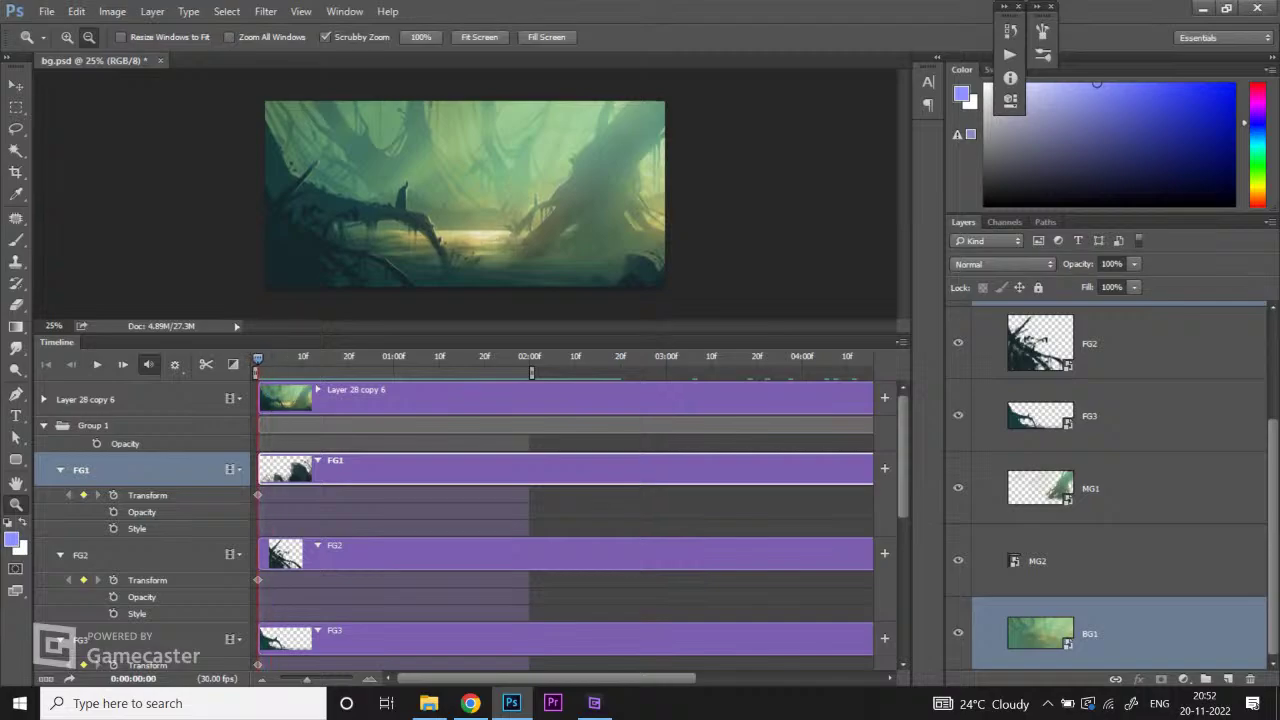
{"action": "left_click_drag", "start_coordinate": [258, 358], "coordinate": [530, 358]}
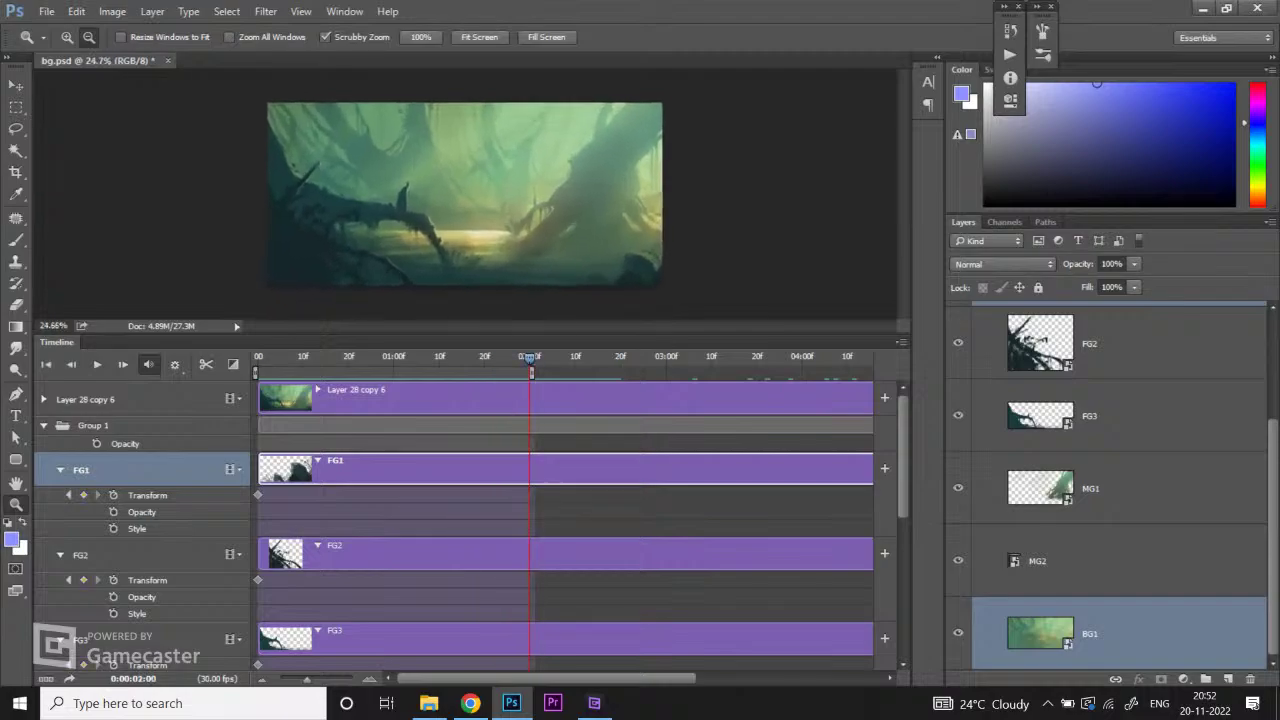
Step: Step through the foreground layers in Group 1 between FG1 and FG3, ending with only FG1 selected
{"action": "key", "text": "alt+bracketleft"}
{"action": "key", "text": "alt+bracketleft"}
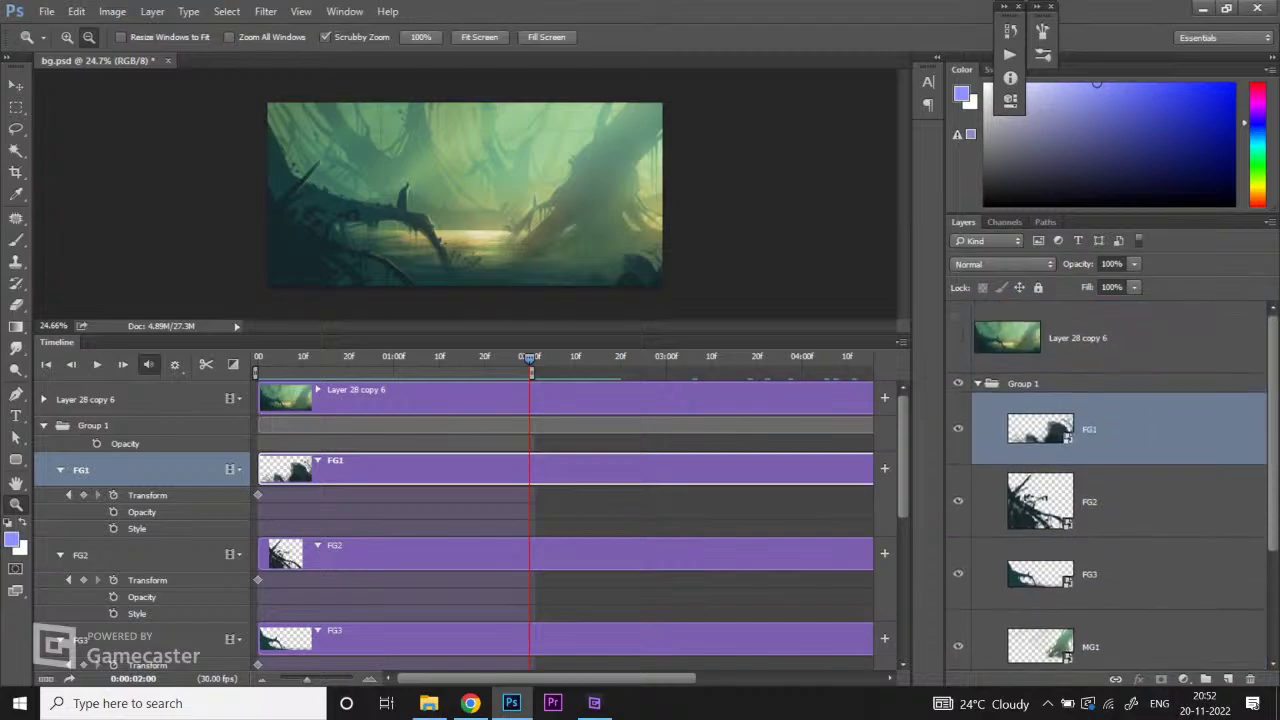
{"action": "scroll", "coordinate": [1110, 480], "scroll_direction": "up", "scroll_amount": 2}
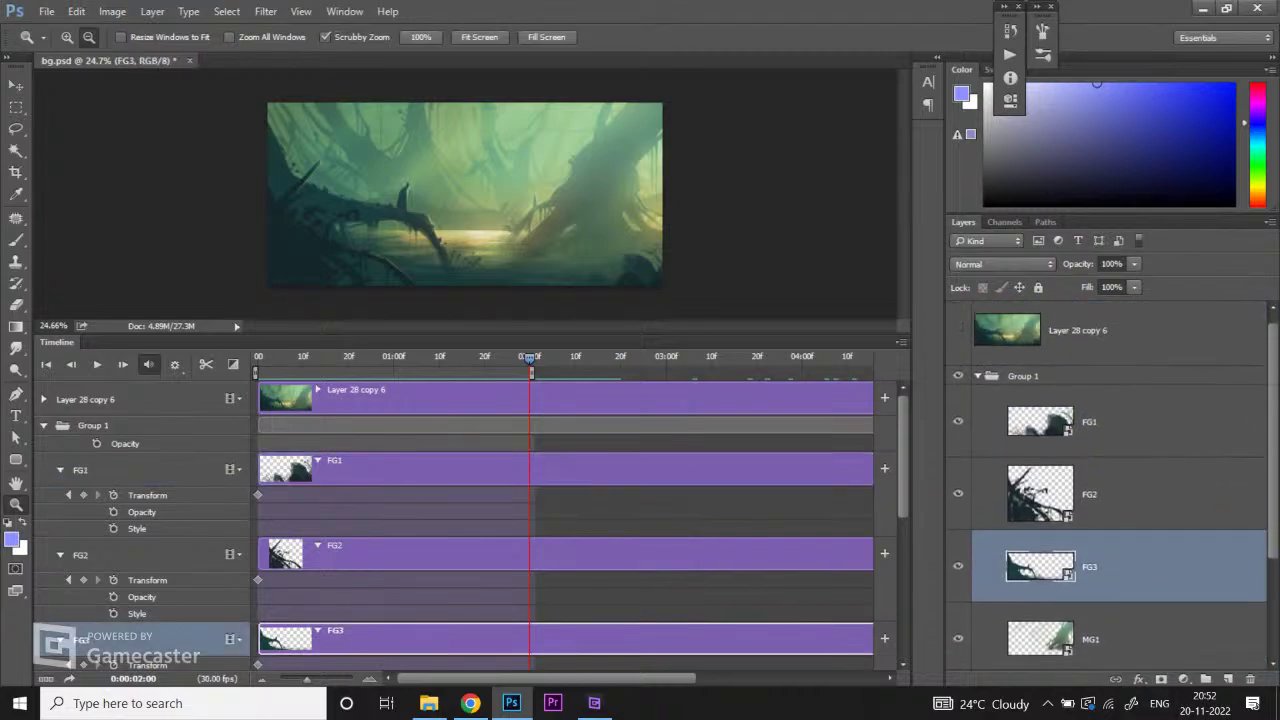
{"action": "key", "text": "alt+bracketright"}
{"action": "key", "text": "alt+bracketright"}
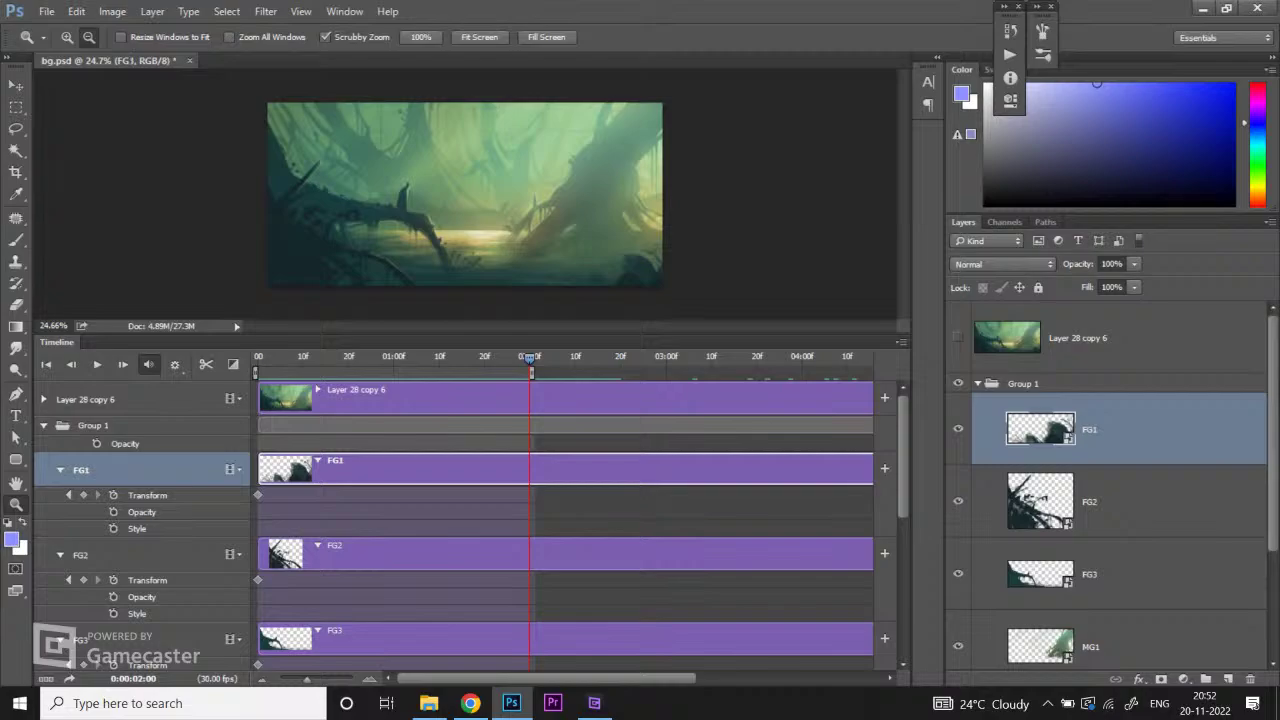
Step: Select the whole range of Group 1 layers from FG1 to BG1 and reduce the selection to FG1 again
{"action": "scroll", "coordinate": [1110, 480], "scroll_direction": "down", "scroll_amount": 2}
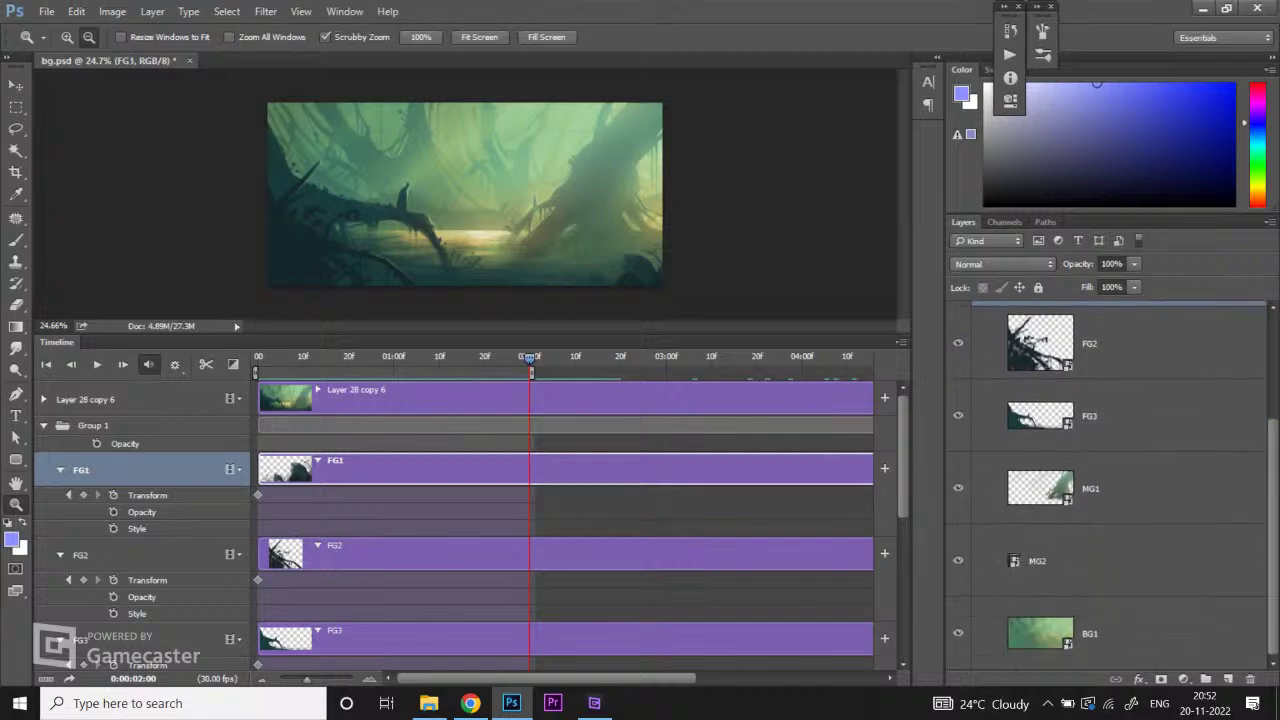
{"action": "left_click", "coordinate": [1176, 630], "text": "shift"}
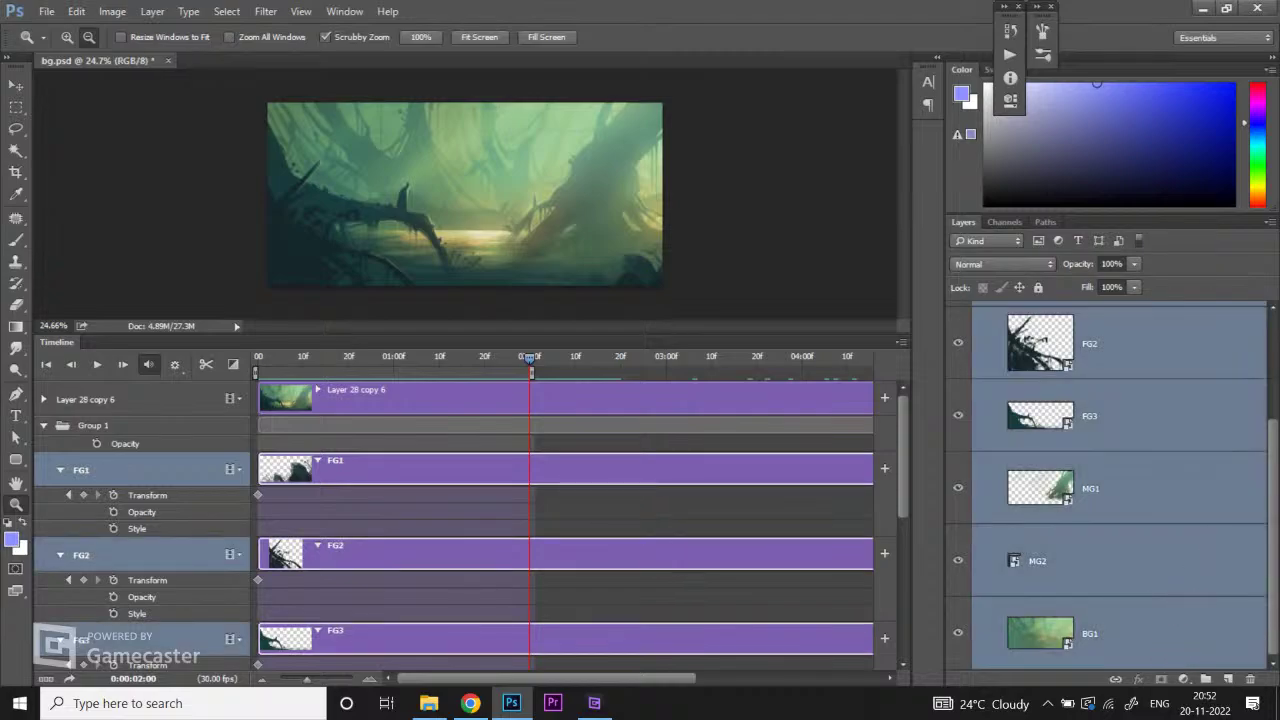
{"action": "key", "text": "alt+bracketright"}
{"action": "key", "text": "alt+bracketright"}
{"action": "key", "text": "alt+bracketright"}
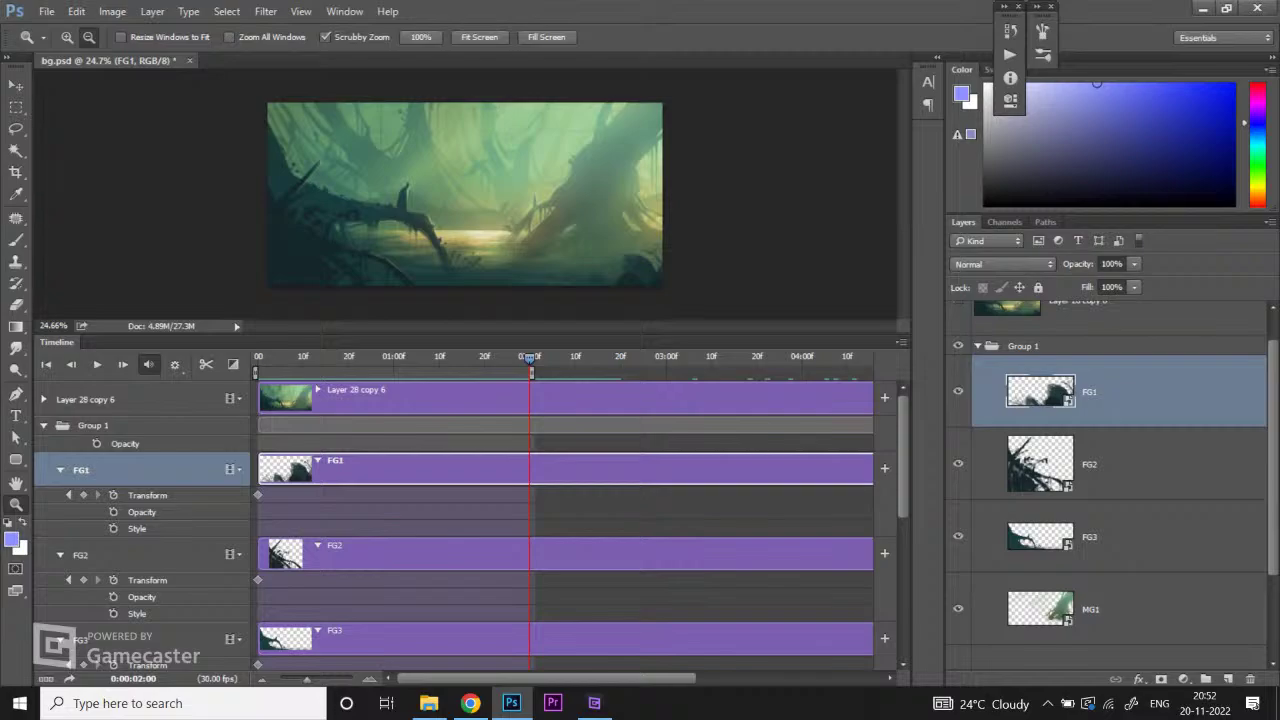
Step: Scale all six Group 1 layers, FG1 through BG1, to about 107.5% around their shared centre at 0:00:02:00
{"action": "left_click", "coordinate": [1170, 480], "text": "ctrl"}
{"action": "left_click", "coordinate": [1170, 545], "text": "ctrl"}
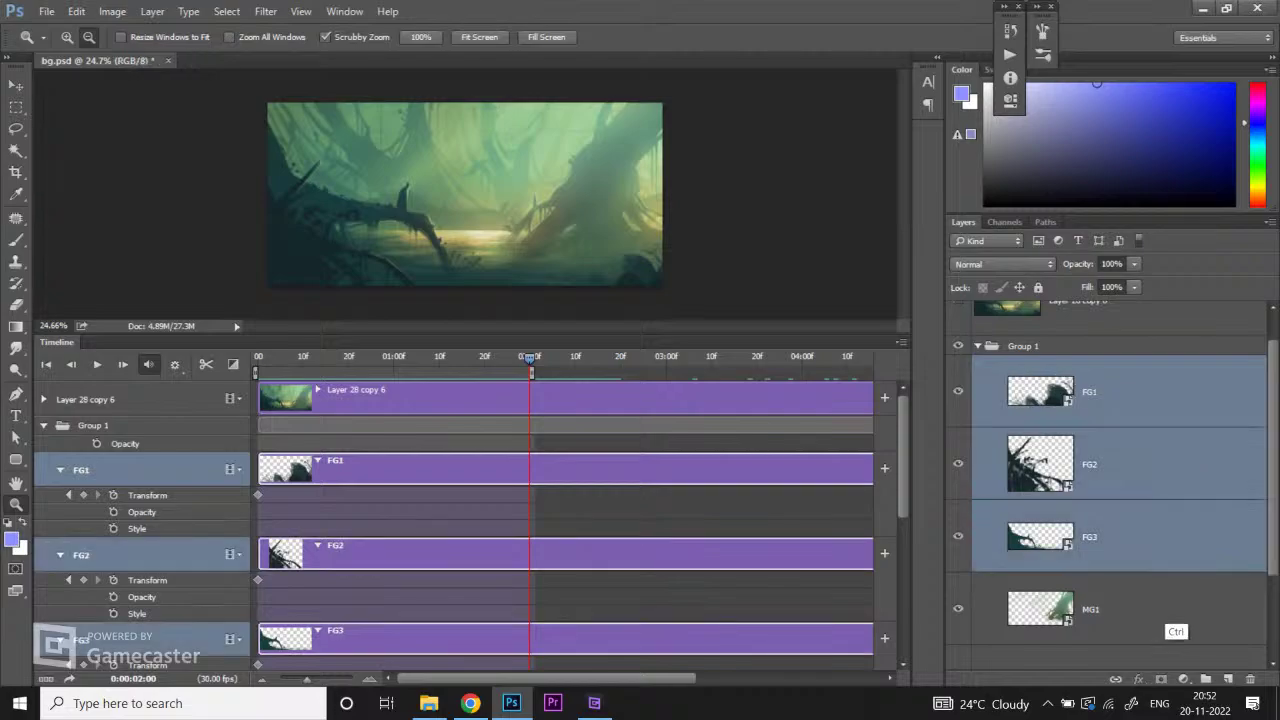
{"action": "left_click", "coordinate": [1176, 608], "text": "ctrl"}
{"action": "scroll", "coordinate": [1176, 600], "scroll_direction": "down", "scroll_amount": 2}
{"action": "left_click", "coordinate": [1190, 560], "text": "ctrl"}
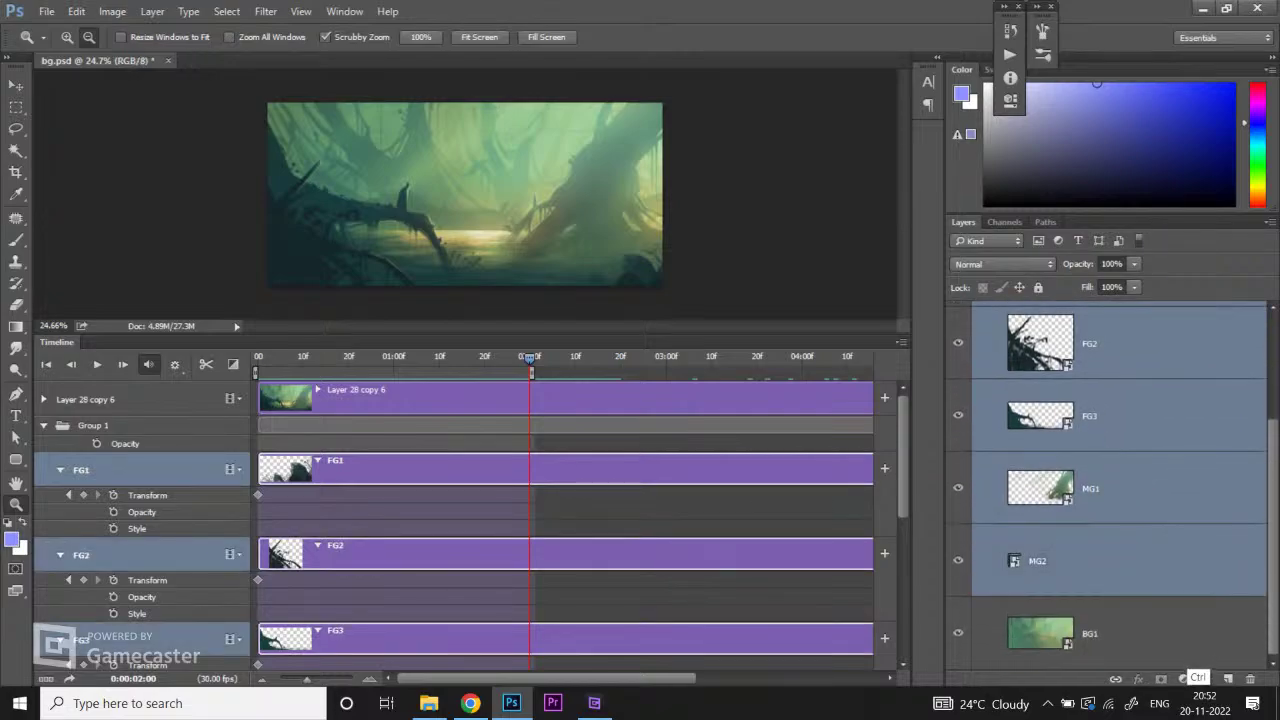
{"action": "left_click", "coordinate": [1176, 633], "text": "ctrl"}
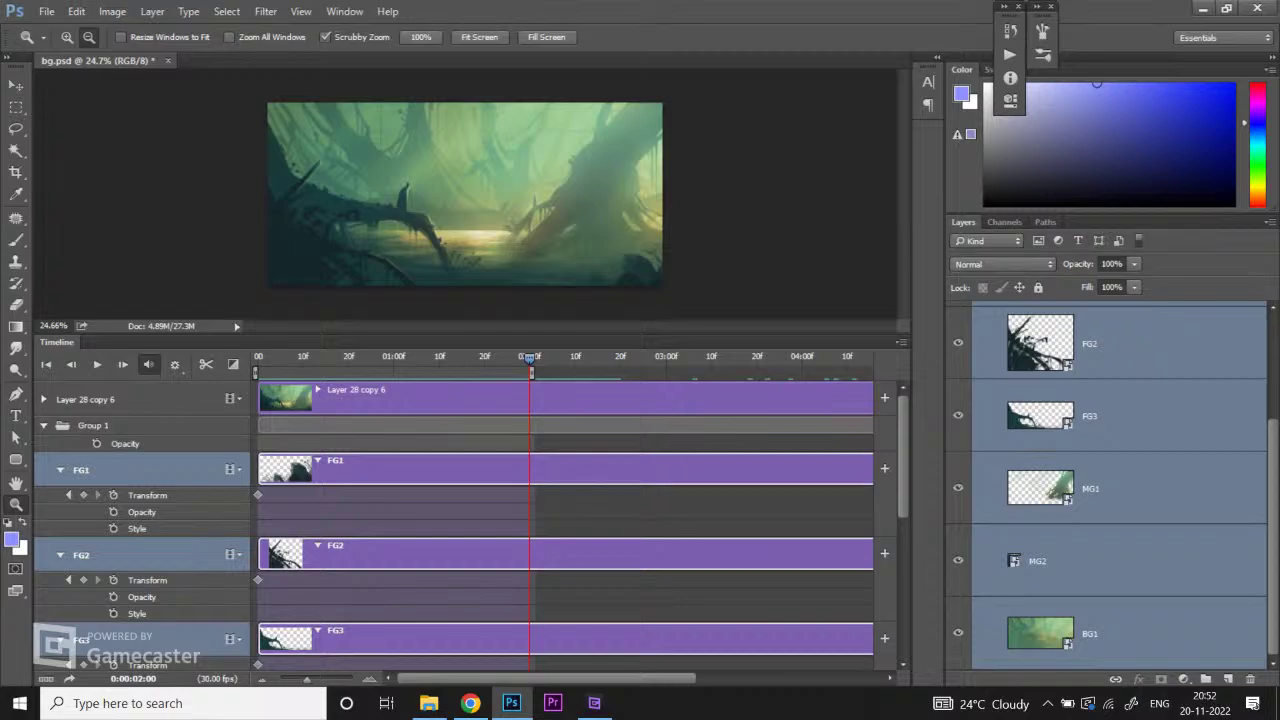
{"action": "scroll", "coordinate": [465, 195], "scroll_direction": "down", "scroll_amount": 2}
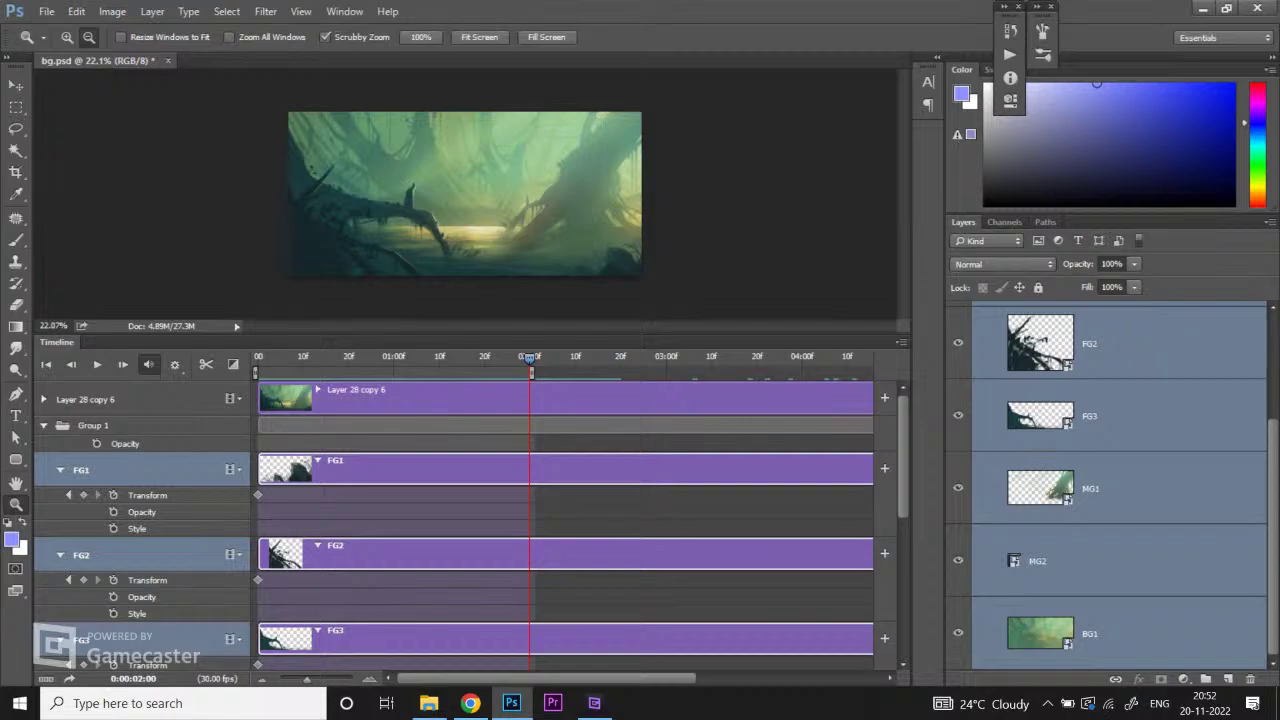
{"action": "key", "text": "ctrl+t"}
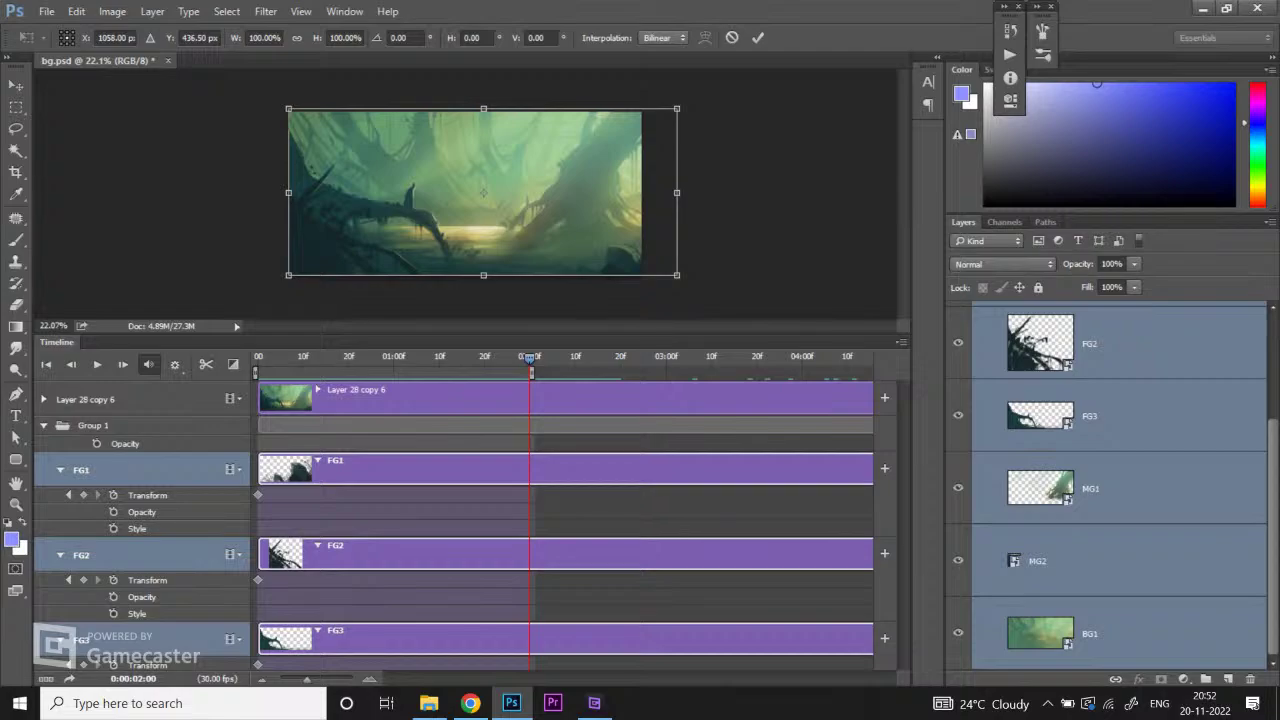
{"action": "mouse_move", "coordinate": [677, 192]}
{"action": "left_mouse_down"}
{"action": "mouse_move", "coordinate": [600, 198]}
{"action": "mouse_move", "coordinate": [715, 196]}
{"action": "mouse_move", "coordinate": [658, 192]}
{"action": "left_mouse_up"}
{"action": "key", "text": "ctrl+z"}
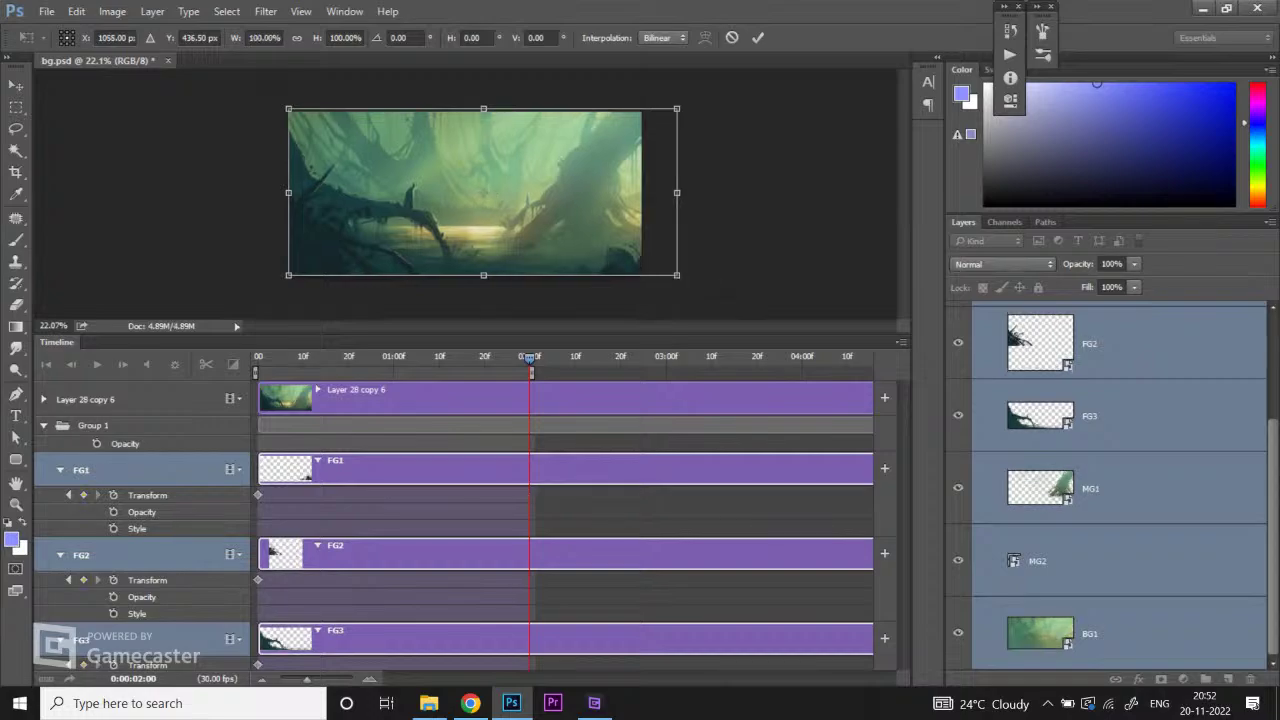
{"action": "key", "text": "Right"}
{"action": "key", "text": "Right"}
{"action": "key", "text": "Right"}
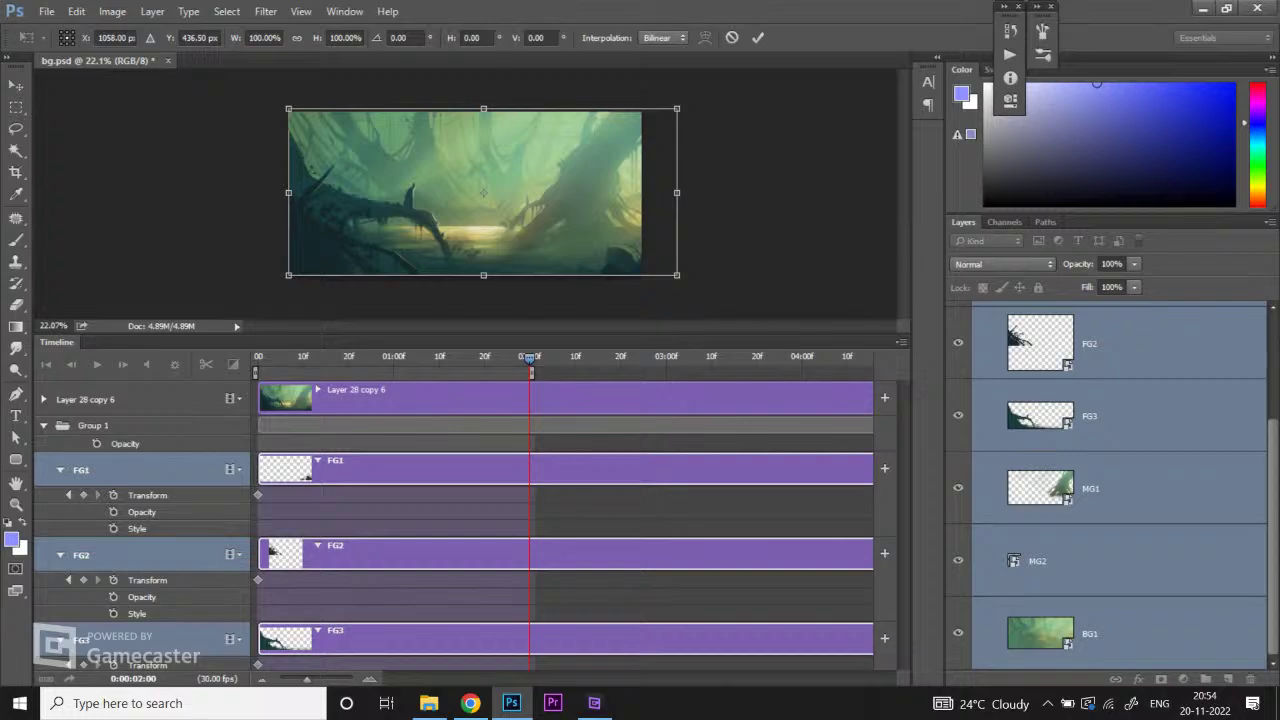
{"action": "left_click_drag", "start_coordinate": [677, 275], "coordinate": [692, 282]}
{"action": "key", "text": "ctrl+z"}
{"action": "key", "text": "ctrl+z"}
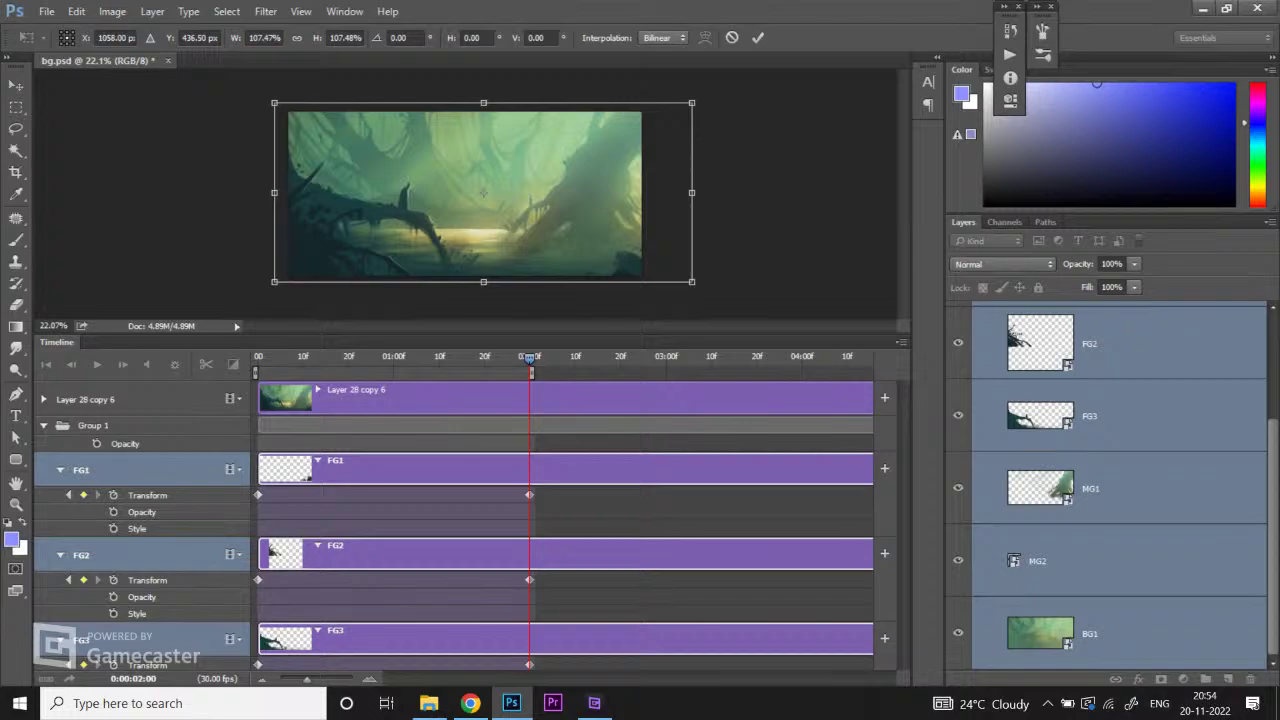
{"action": "key", "text": "z"}
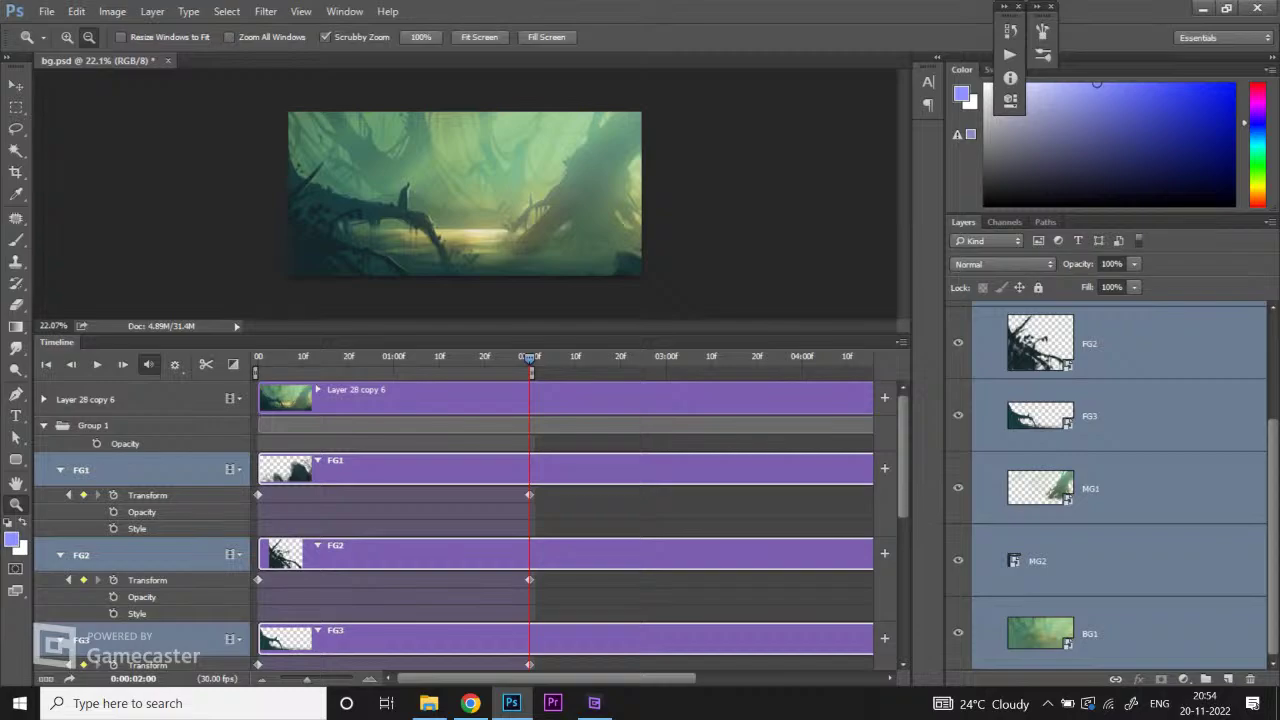
Step: Remove BG1 from the layer selection, keeping FG1 through MG2 selected
{"action": "left_click", "coordinate": [1150, 662], "text": "ctrl"}
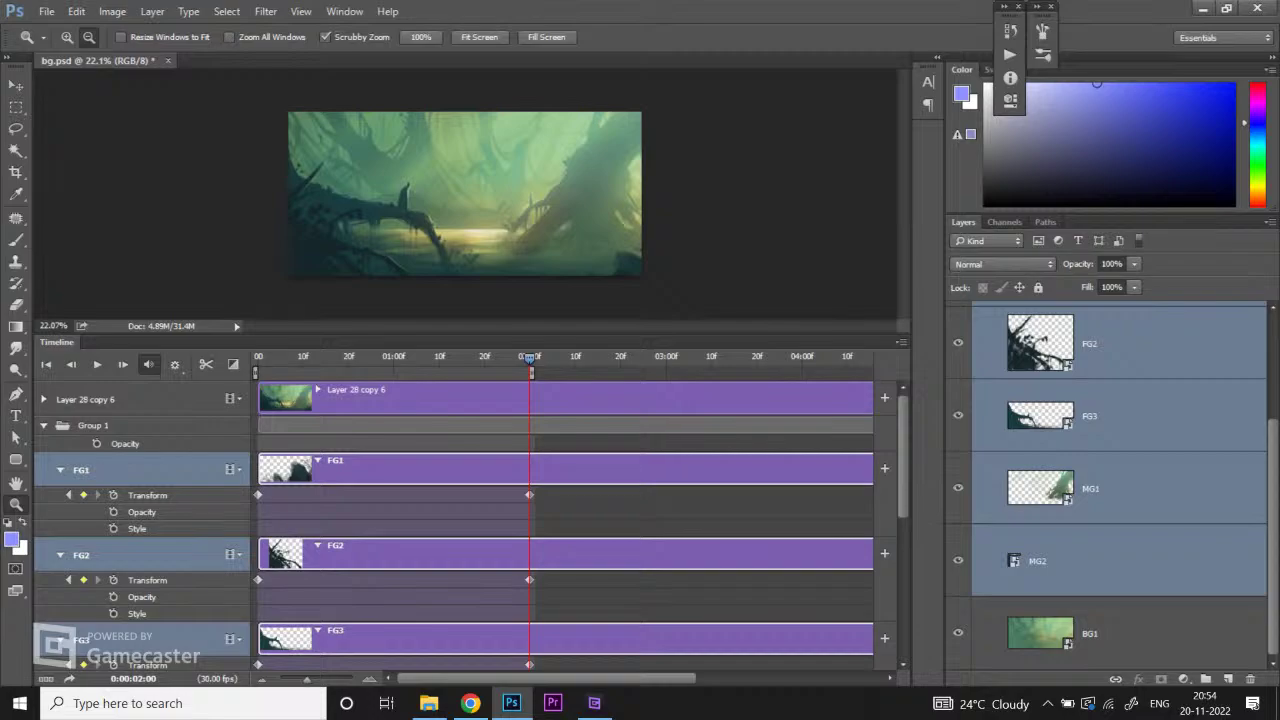
{"action": "scroll", "coordinate": [1110, 480], "scroll_direction": "up", "scroll_amount": 1}
{"action": "scroll", "coordinate": [1110, 480], "scroll_direction": "down", "scroll_amount": 1}
{"action": "scroll", "coordinate": [1110, 480], "scroll_direction": "up", "scroll_amount": 2}
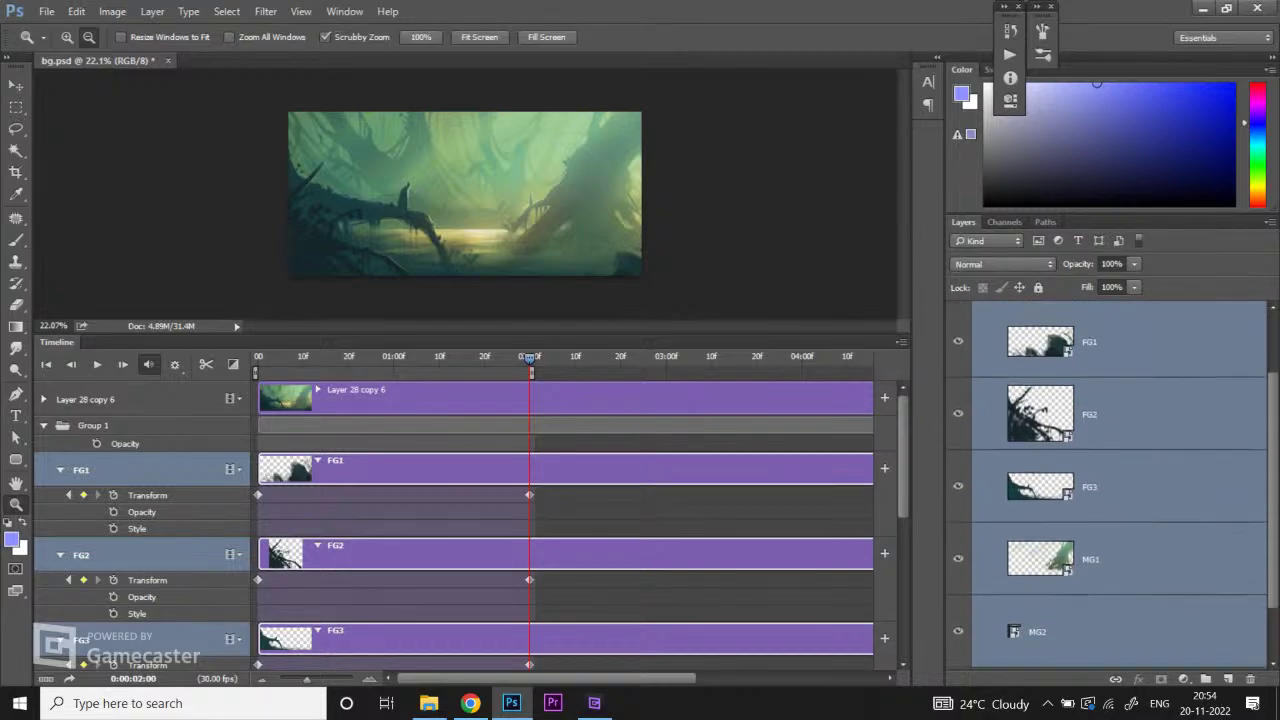
{"action": "scroll", "coordinate": [1110, 480], "scroll_direction": "down", "scroll_amount": 1}
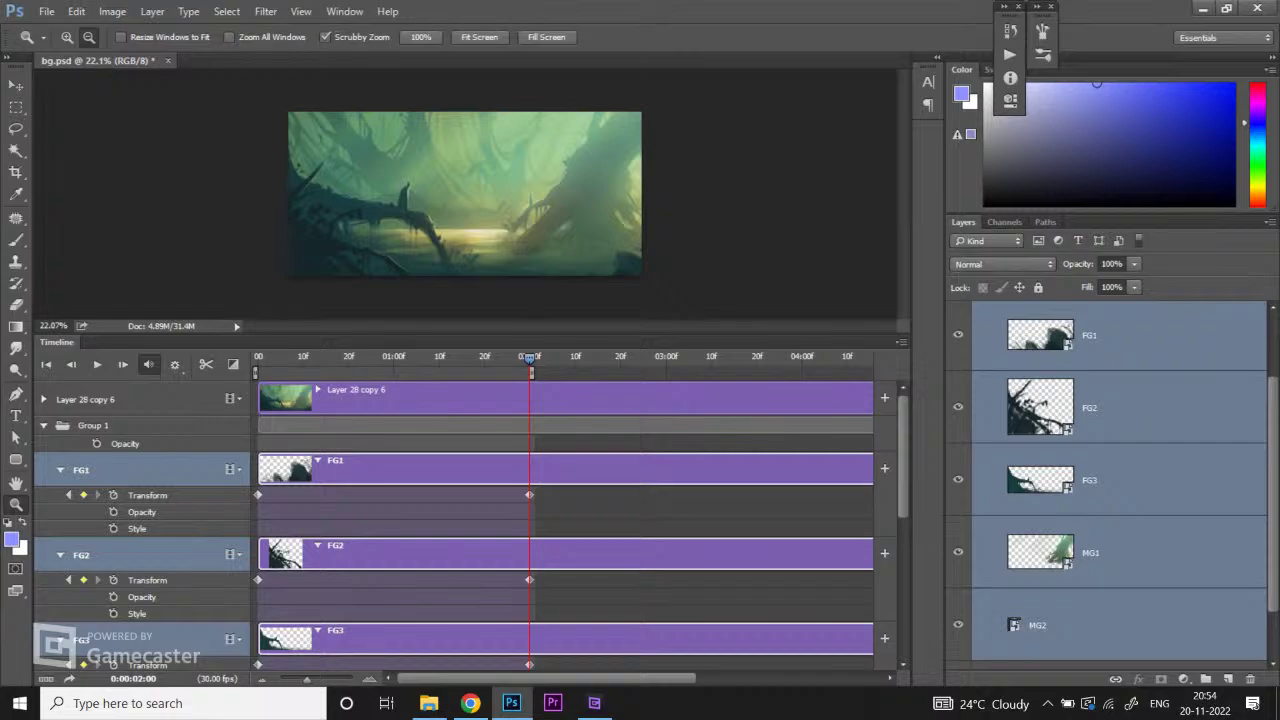
Step: Step the playhead back from 0:00:02:00 and play the animation to check the zoom motion
{"action": "key", "text": "Left"}
{"action": "key", "text": "Left"}
{"action": "key", "text": "Left"}
{"action": "key", "text": "Left"}
{"action": "key", "text": "Left"}
{"action": "key", "text": "Left"}
{"action": "key", "text": "Left"}
{"action": "key", "text": "Left"}
{"action": "key", "text": "Left"}
{"action": "key", "text": "Left"}
{"action": "key", "text": "Left"}
{"action": "key", "text": "Left"}
{"action": "key", "text": "Left"}
{"action": "key", "text": "Left"}
{"action": "key", "text": "Left"}
{"action": "key", "text": "Left"}
{"action": "key", "text": "Left"}
{"action": "key", "text": "Left"}
{"action": "key", "text": "Left"}
{"action": "key", "text": "Left"}
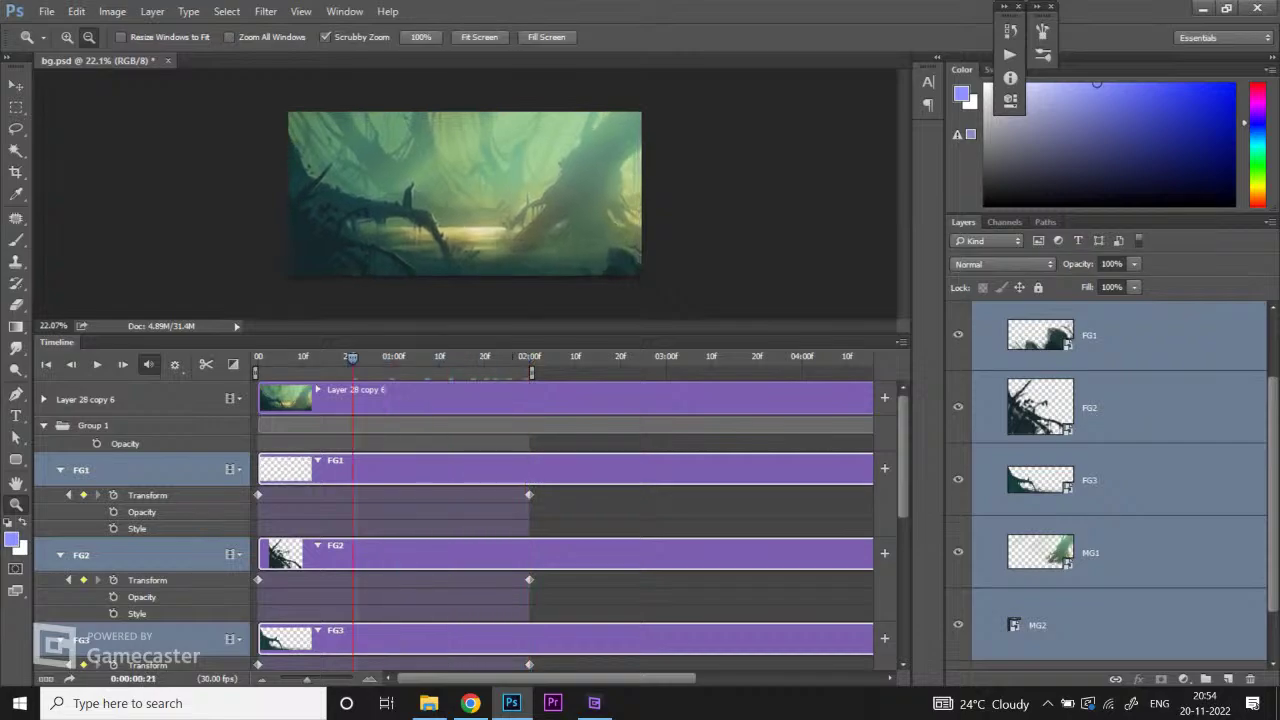
{"action": "key", "text": "space"}
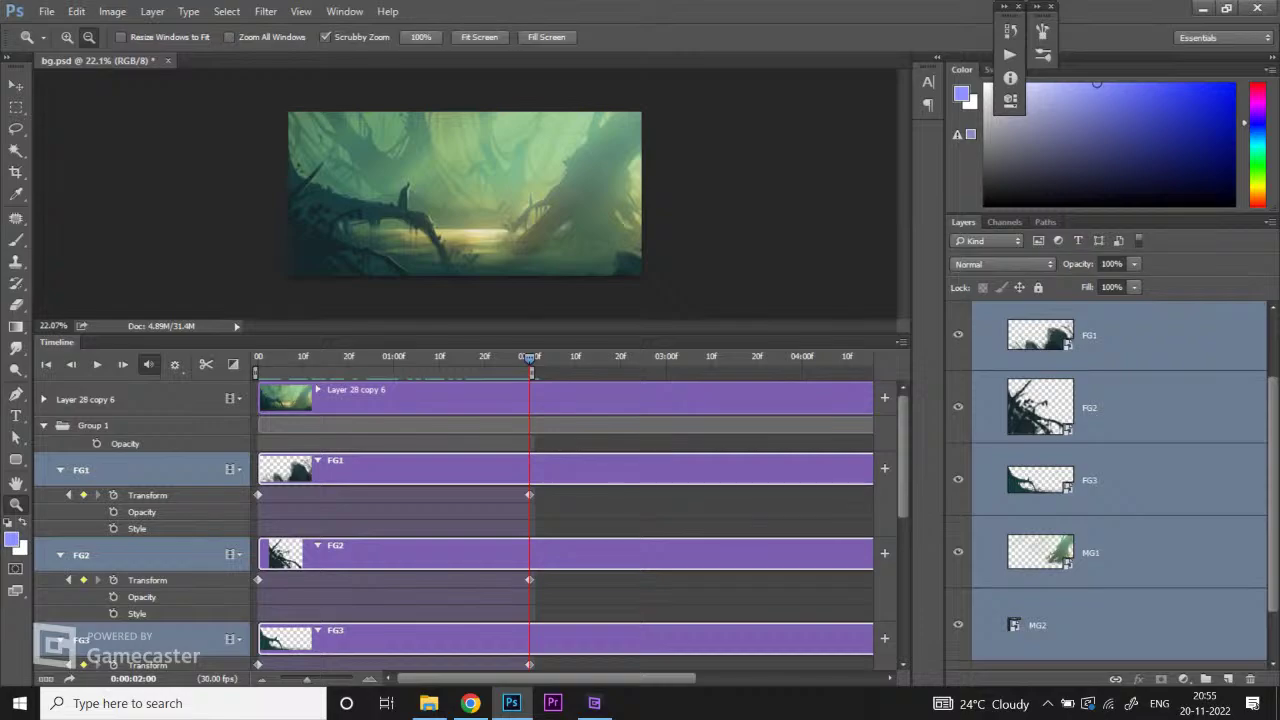
Step: Select FG1 through MG2, leaving out BG1, and scale them to about 107.4% around their centre at 0:00:02:00
{"action": "left_click", "coordinate": [1089, 337]}
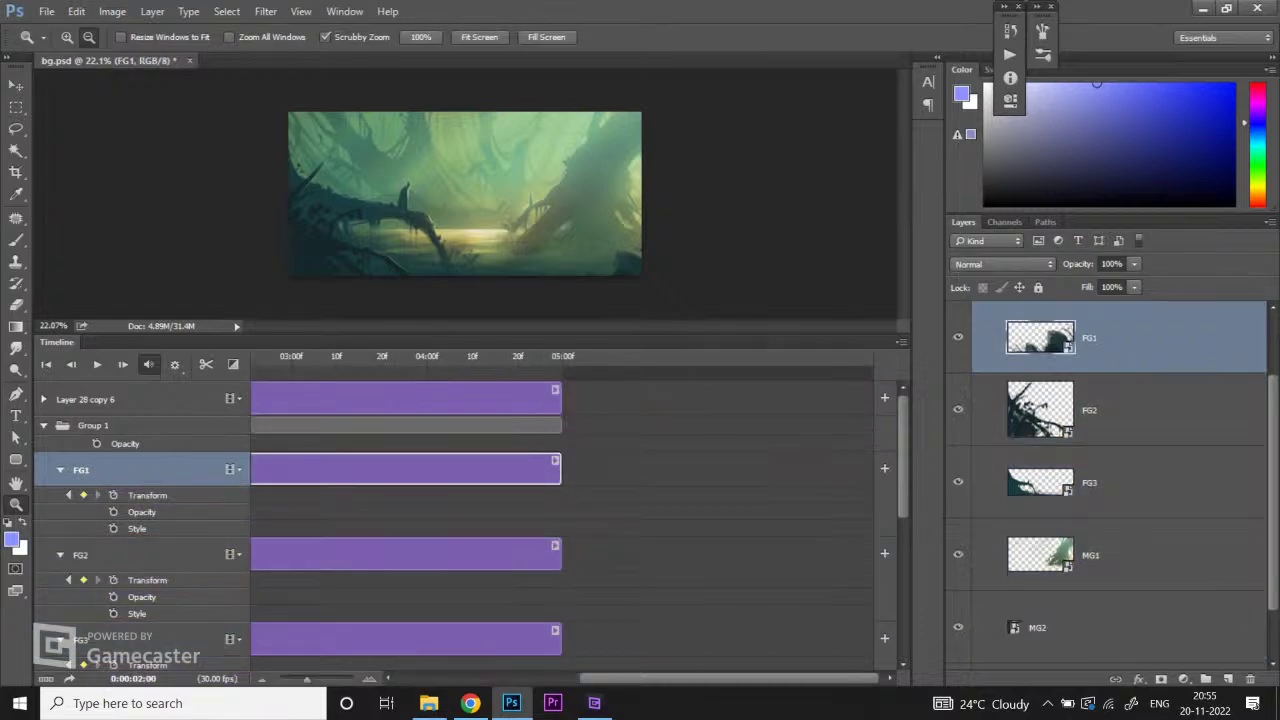
{"action": "scroll", "coordinate": [1110, 480], "scroll_direction": "down", "scroll_amount": 2}
{"action": "left_click", "coordinate": [1185, 590], "text": "shift"}
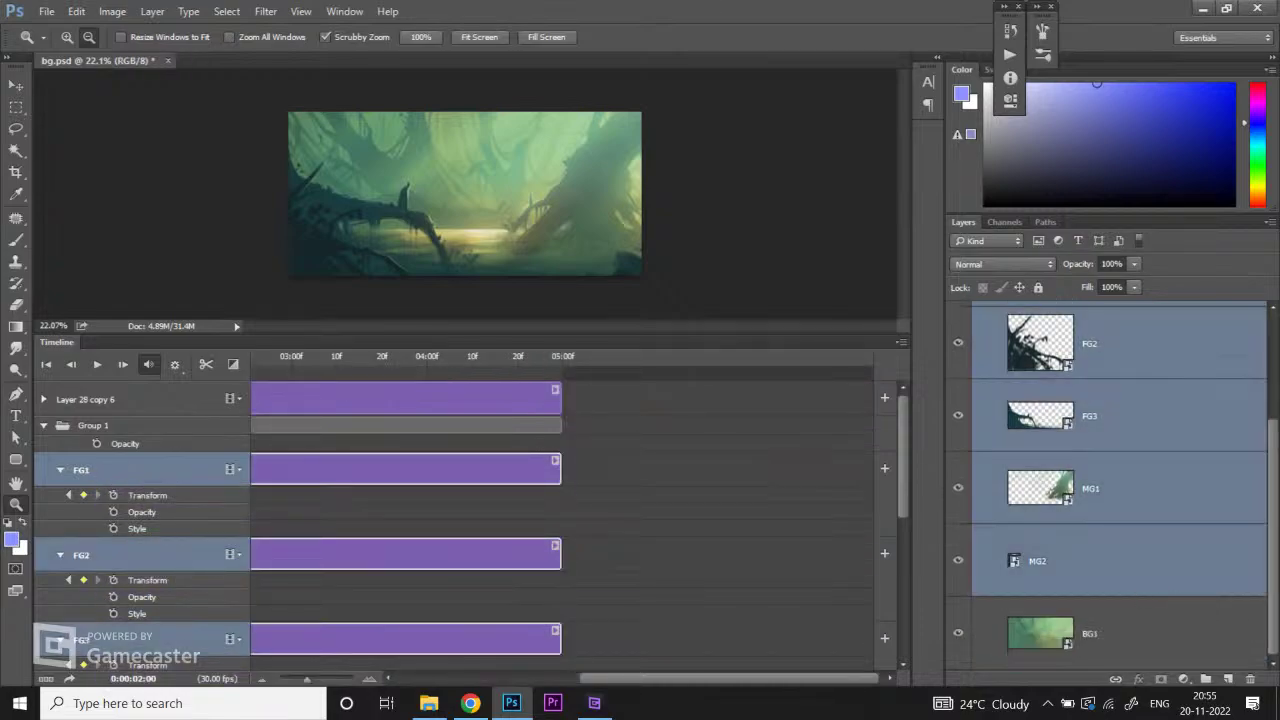
{"action": "scroll", "coordinate": [560, 520], "scroll_direction": "left", "scroll_amount": 5}
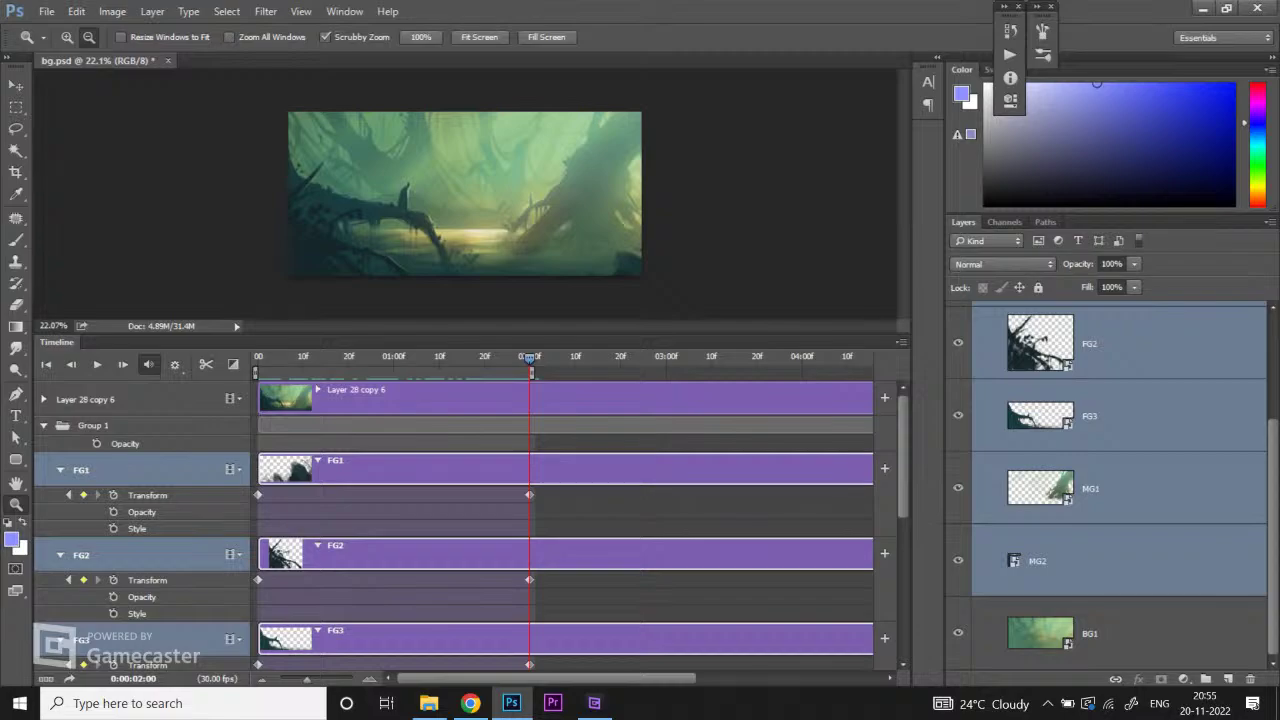
{"action": "scroll", "coordinate": [1110, 480], "scroll_direction": "up", "scroll_amount": 3}
{"action": "scroll", "coordinate": [1110, 480], "scroll_direction": "down", "scroll_amount": 3}
{"action": "key", "text": "ctrl+t"}
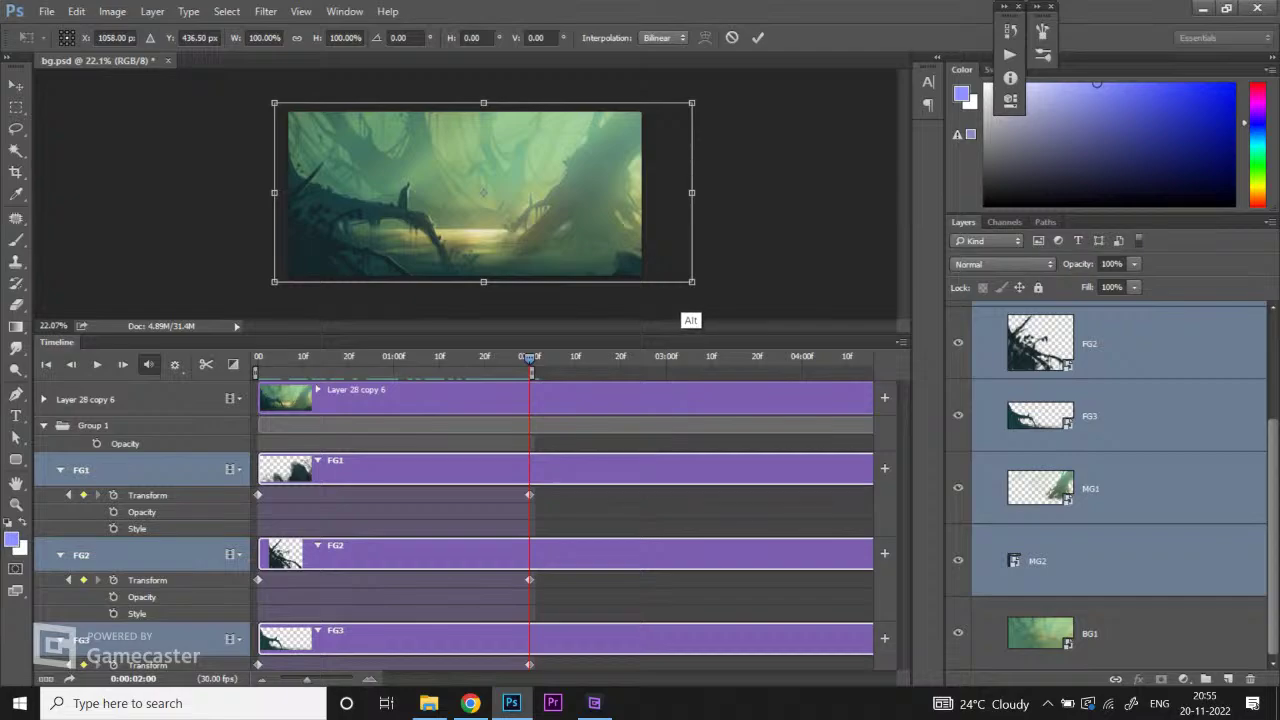
{"action": "left_click_drag", "start_coordinate": [691, 281], "coordinate": [707, 288]}
Step: Nudge the scaled FG1 through MG2 layers up to a Y position of 423 px and apply the transform
{"action": "key", "text": "Up"}
{"action": "key", "text": "Up"}
{"action": "key", "text": "Up"}
{"action": "key", "text": "Up"}
{"action": "key", "text": "Up"}
{"action": "key", "text": "Up"}
{"action": "key", "text": "Up"}
{"action": "key", "text": "Up"}
{"action": "key", "text": "Up"}
{"action": "key", "text": "Up"}
{"action": "key", "text": "Up"}
{"action": "key", "text": "Up"}
{"action": "key", "text": "Up"}
{"action": "key", "text": "Up"}
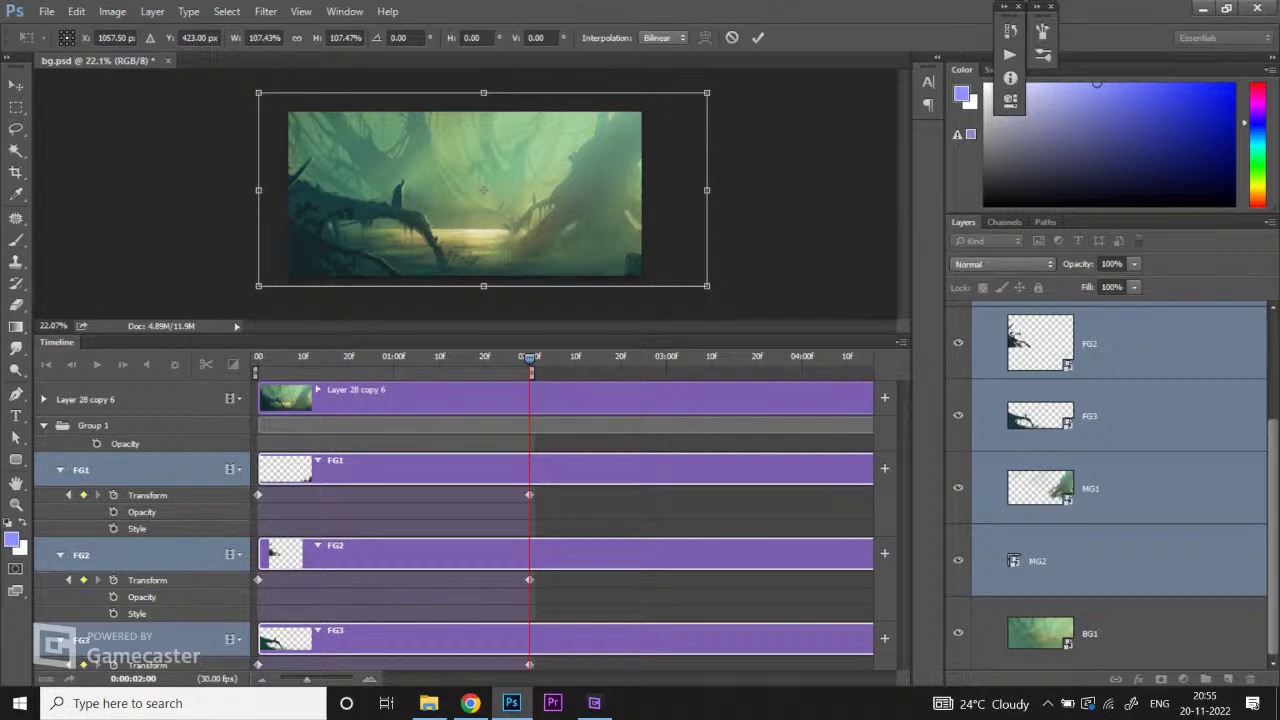
{"action": "key", "text": "Return"}
{"action": "key", "text": "z"}
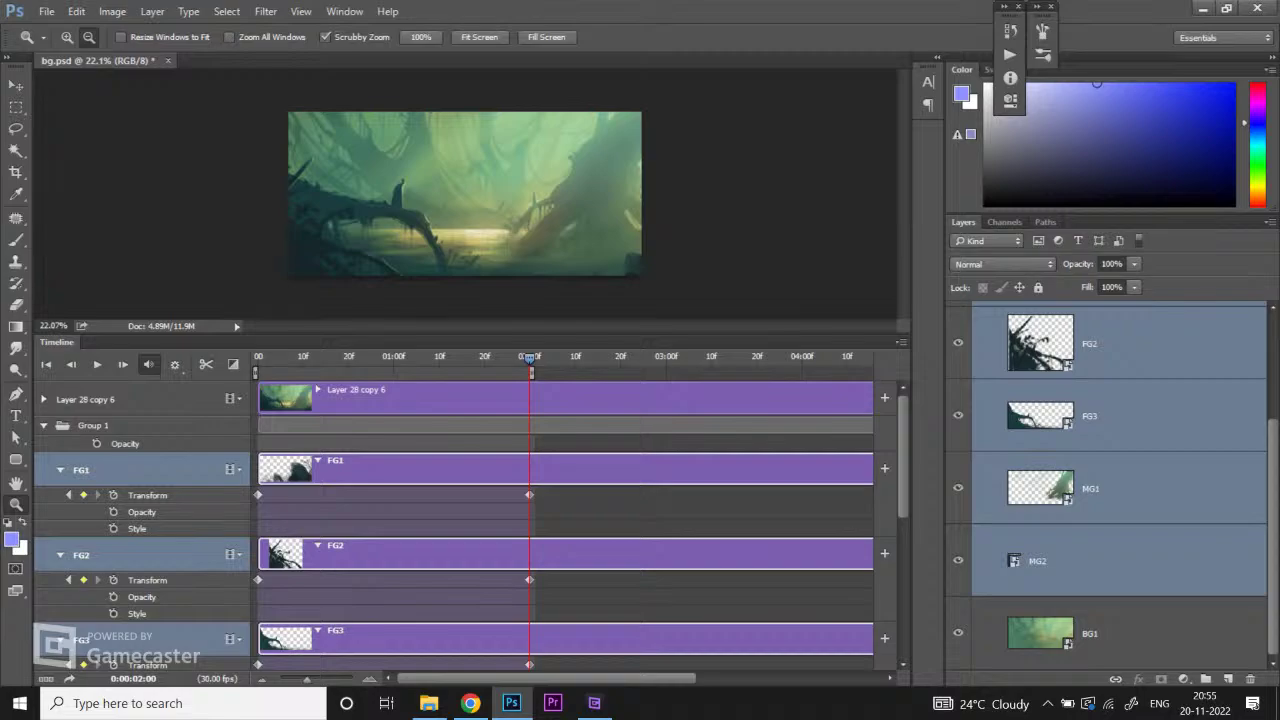
Step: Drop MG2 from the selection and scale FG1 through MG1 to about 106.3% around their centre
{"action": "left_click", "coordinate": [1125, 592], "text": "ctrl"}
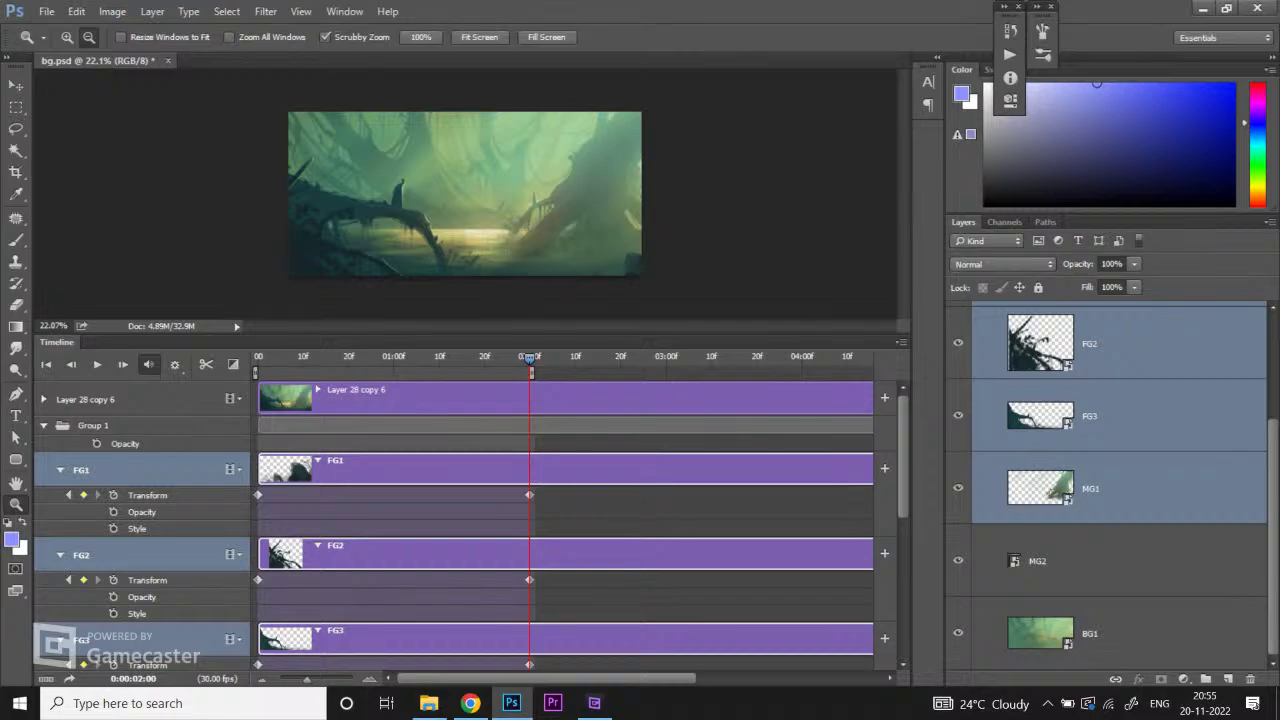
{"action": "scroll", "coordinate": [1110, 470], "scroll_direction": "up", "scroll_amount": 2}
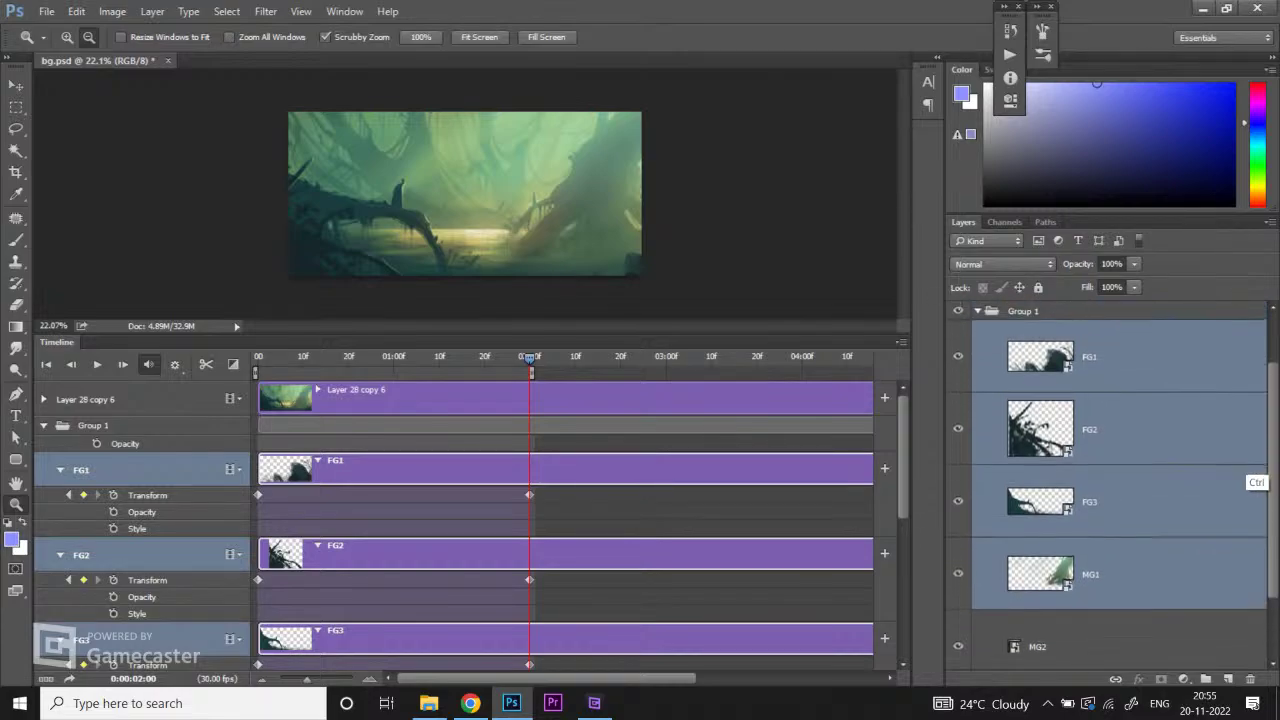
{"action": "key", "text": "ctrl+t"}
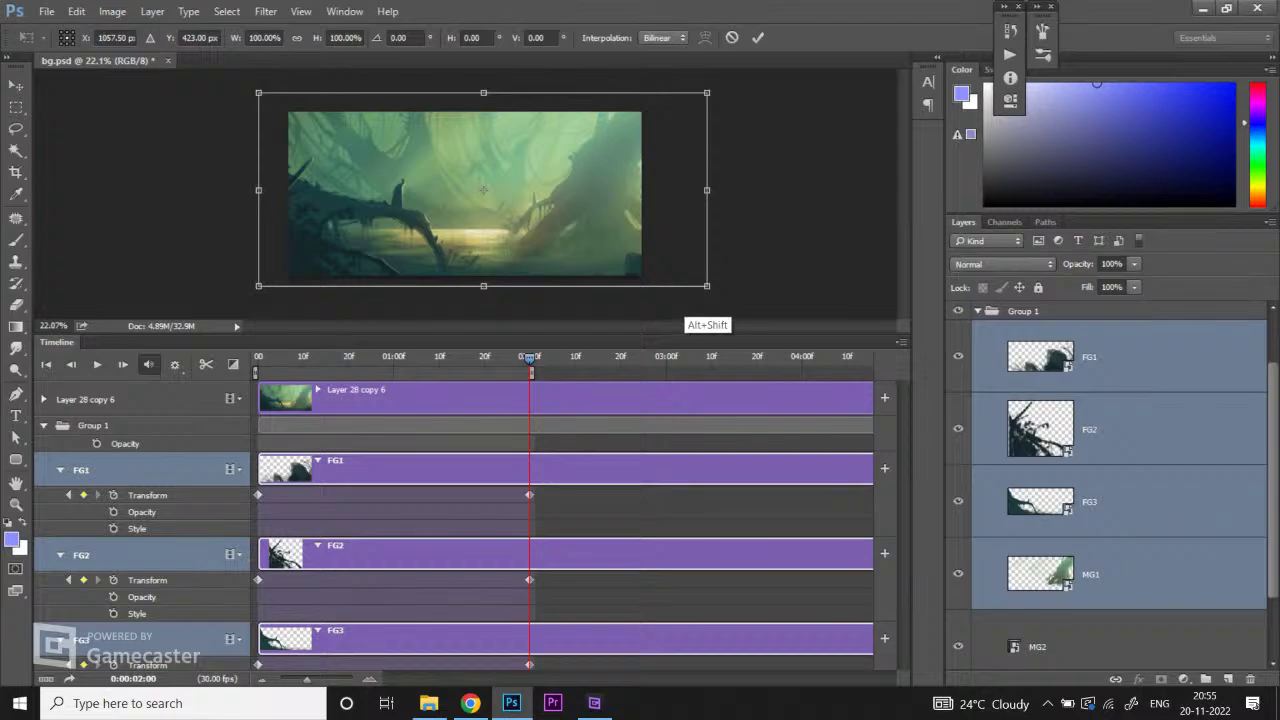
{"action": "left_click_drag", "start_coordinate": [706, 286], "coordinate": [722, 292]}
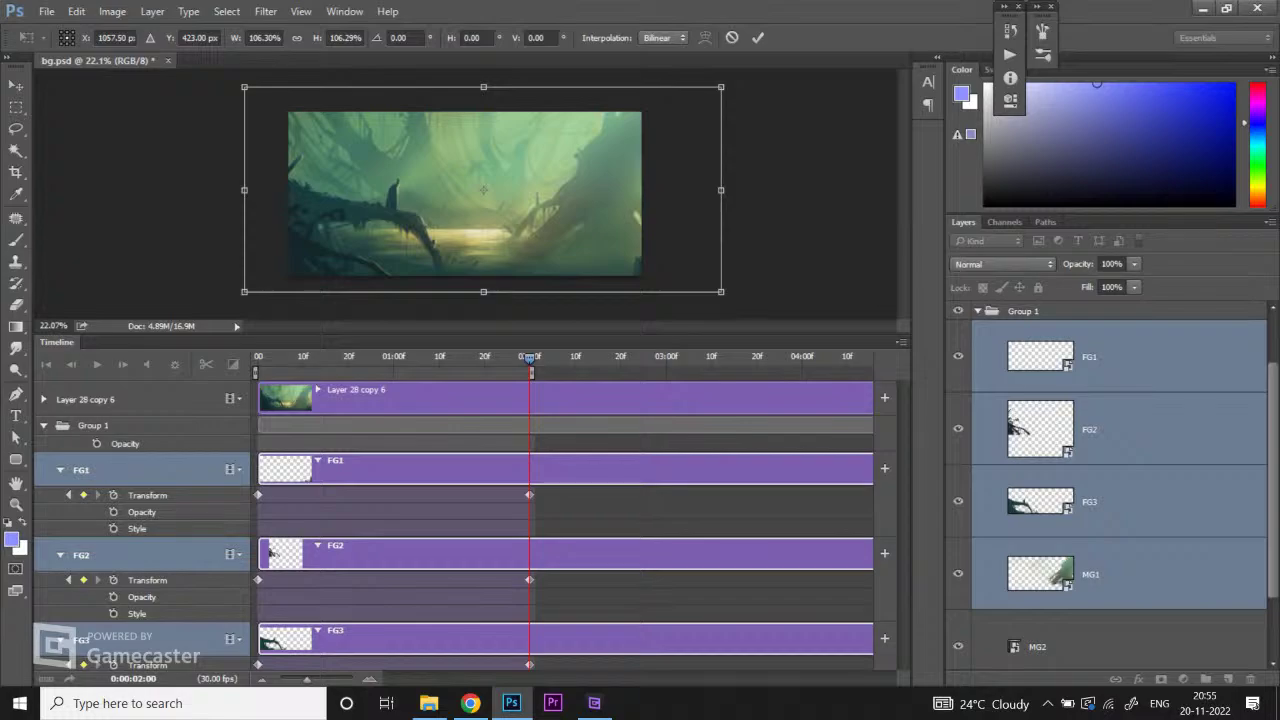
{"action": "key", "text": "z"}
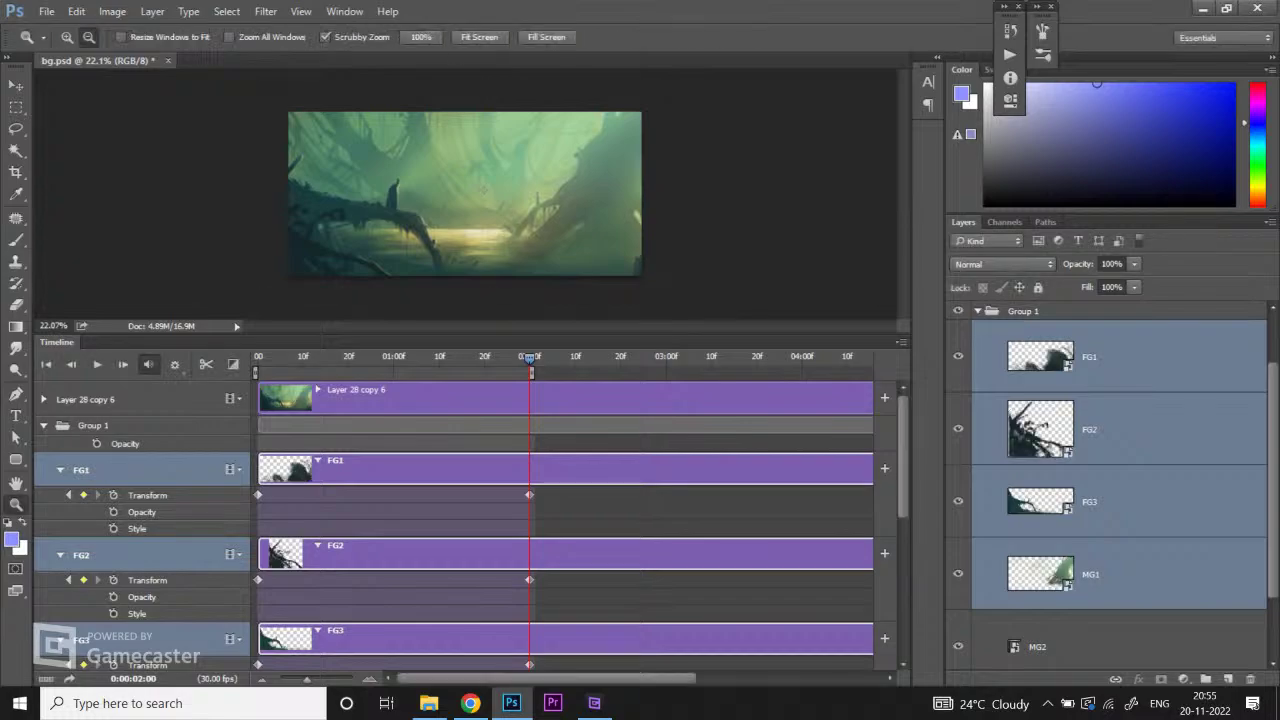
{"action": "scroll", "coordinate": [450, 520], "scroll_direction": "down", "scroll_amount": 4}
{"action": "scroll", "coordinate": [450, 520], "scroll_direction": "up", "scroll_amount": 4}
{"action": "scroll", "coordinate": [450, 520], "scroll_direction": "down", "scroll_amount": 1}
{"action": "scroll", "coordinate": [450, 520], "scroll_direction": "up", "scroll_amount": 1}
{"action": "scroll", "coordinate": [1110, 480], "scroll_direction": "down", "scroll_amount": 2}
{"action": "scroll", "coordinate": [1110, 480], "scroll_direction": "up", "scroll_amount": 3}
{"action": "scroll", "coordinate": [1110, 480], "scroll_direction": "down", "scroll_amount": 1}
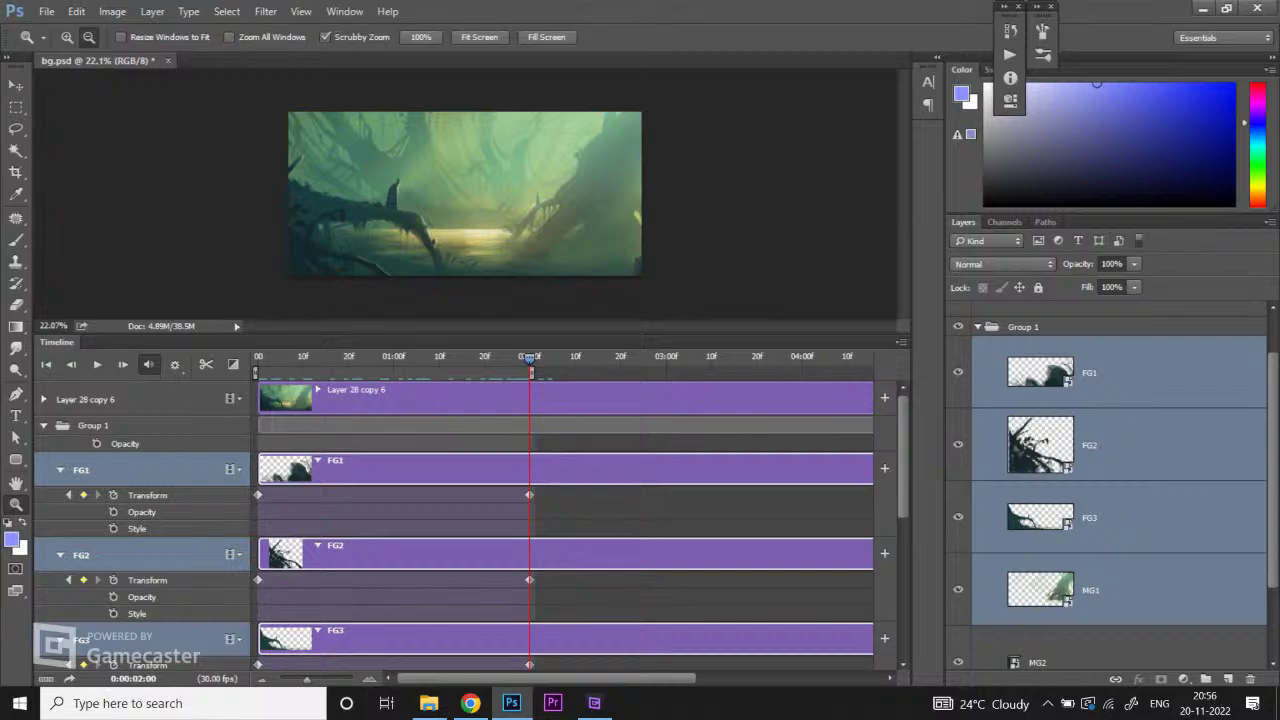
Step: Drop MG1 from the selection and scale the three foreground layers FG1, FG2 and FG3 to about 109.8%
{"action": "left_click", "coordinate": [1130, 612], "text": "ctrl"}
{"action": "scroll", "coordinate": [1210, 566], "scroll_direction": "up", "scroll_amount": 1}
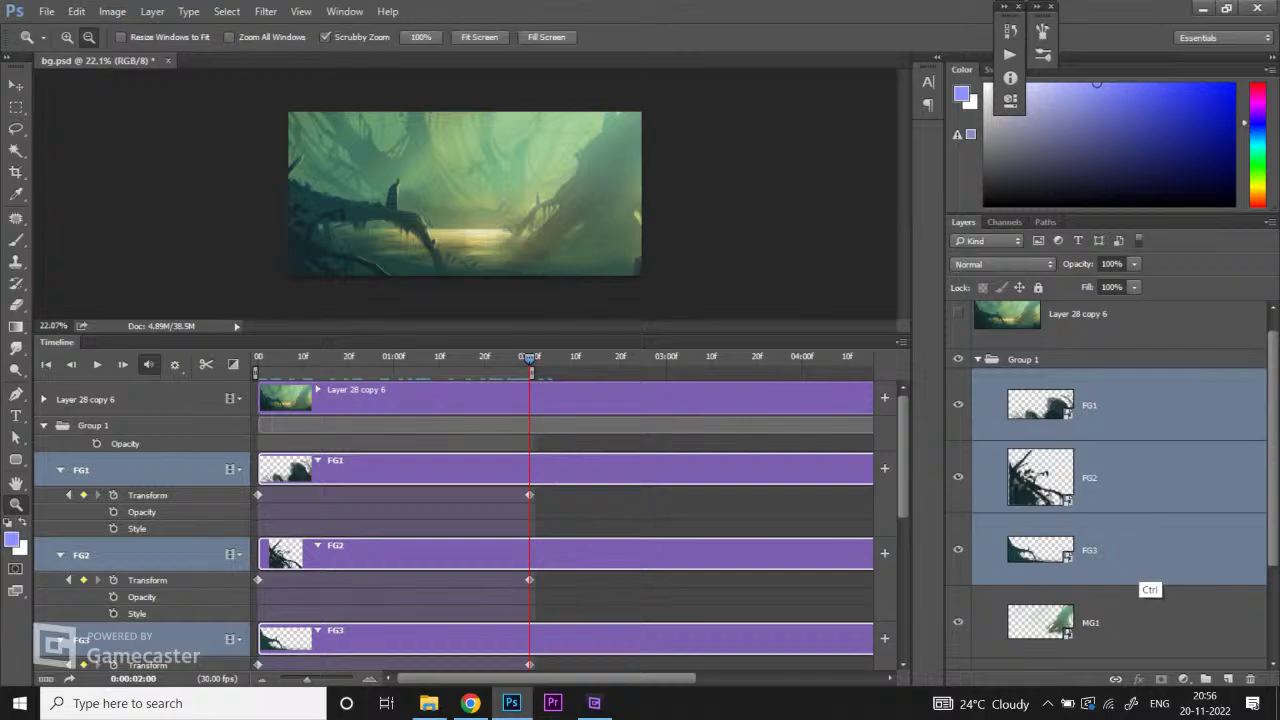
{"action": "key", "text": "ctrl+t"}
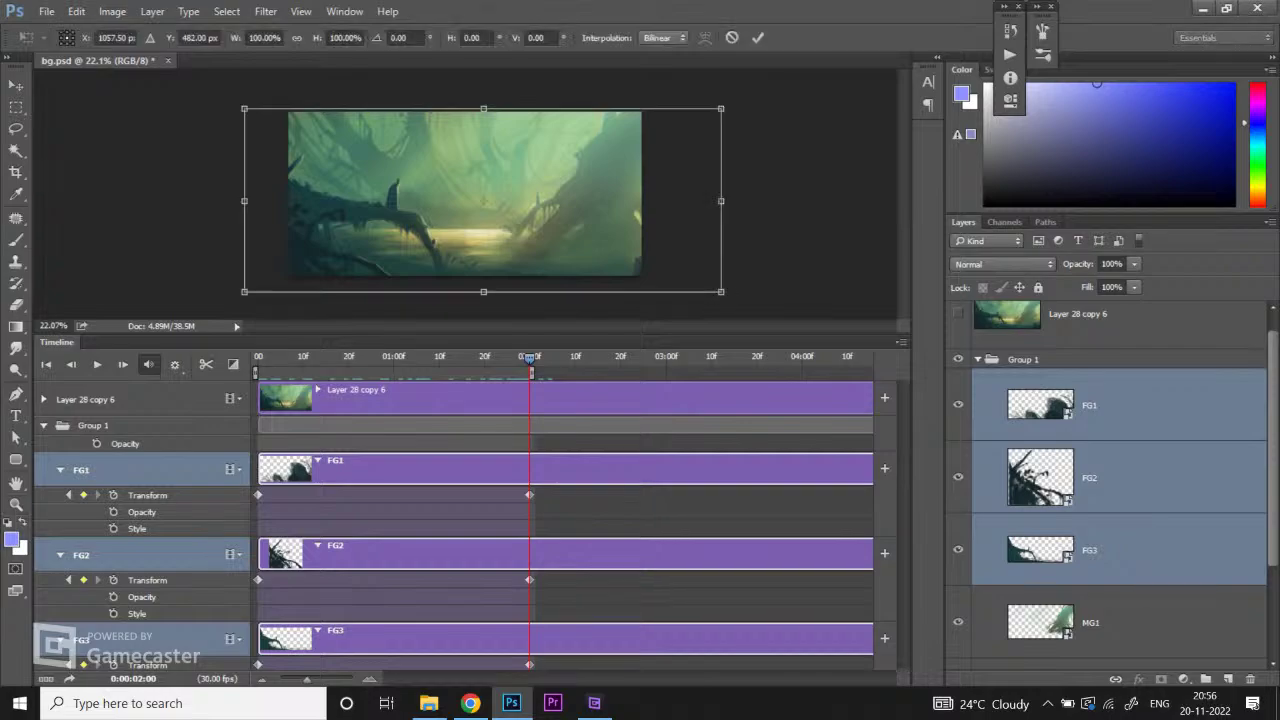
{"action": "key", "text": "ctrl+alt+shift"}
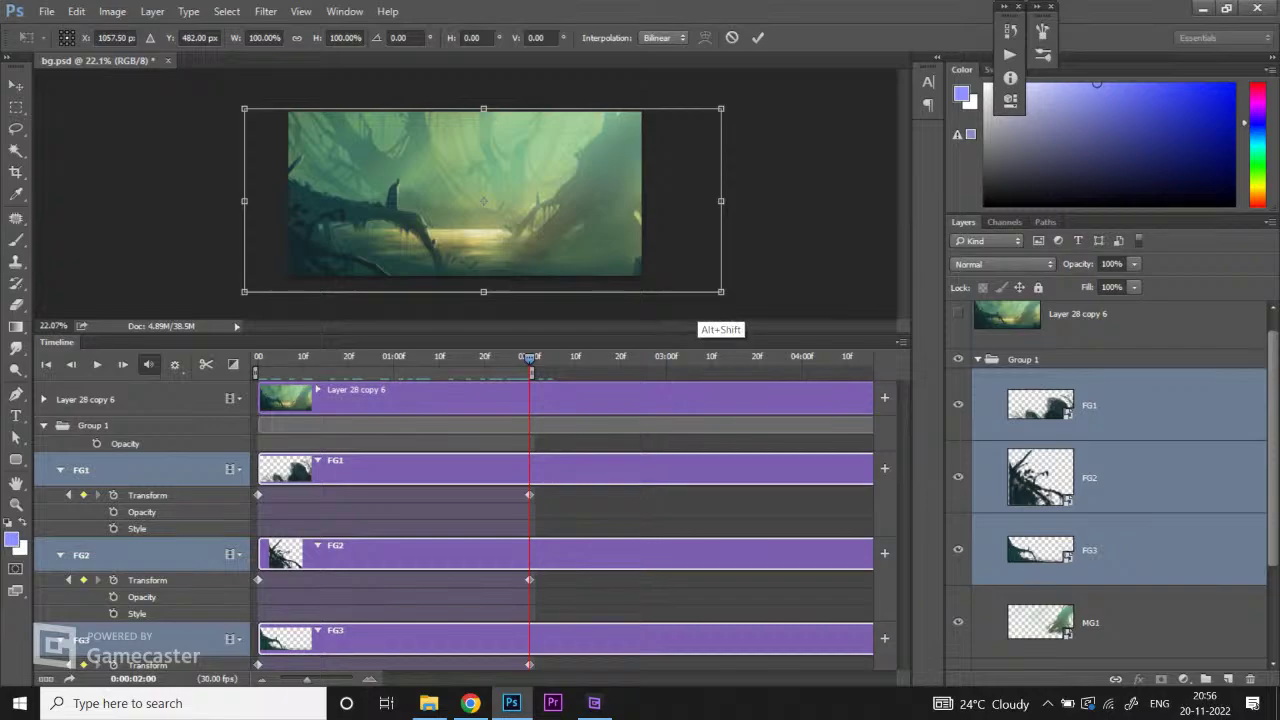
{"action": "left_click_drag", "start_coordinate": [721, 291], "coordinate": [745, 301]}
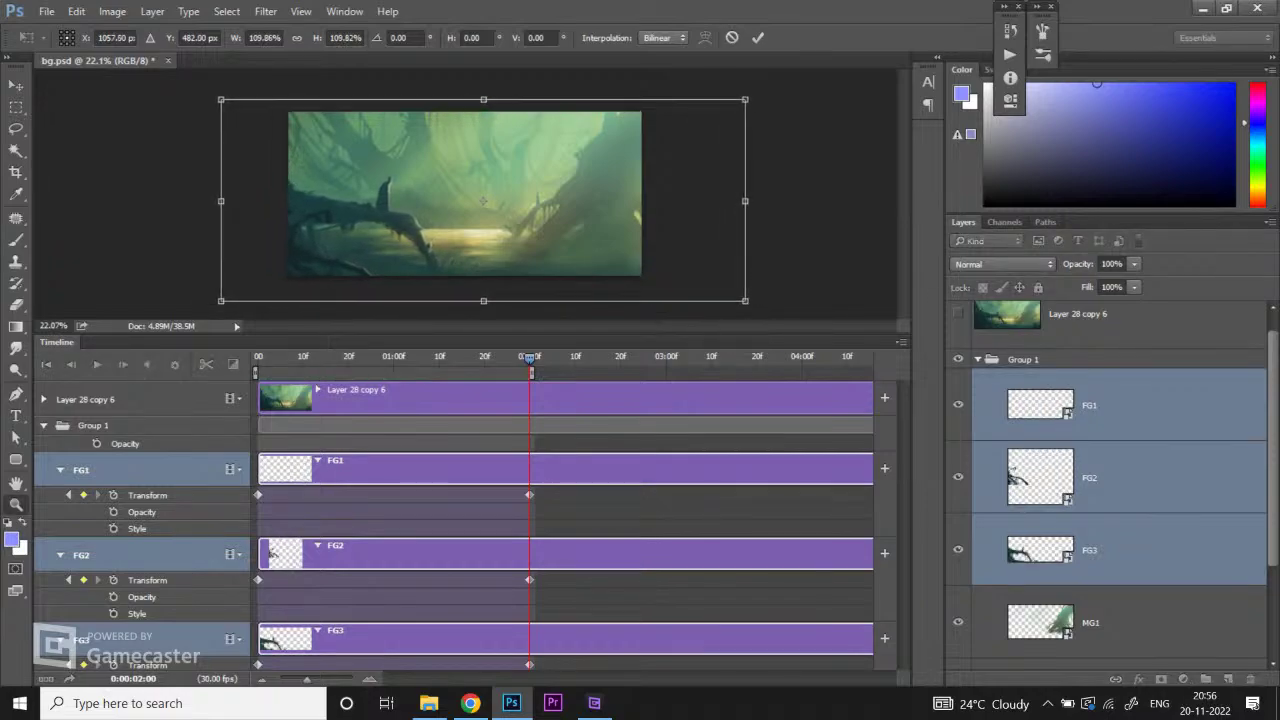
{"action": "key", "text": "Return"}
Step: Drop FG3 from the selection and scale FG1 and FG2 to about 136.4% around their centre
{"action": "left_click", "coordinate": [1145, 586], "text": "ctrl"}
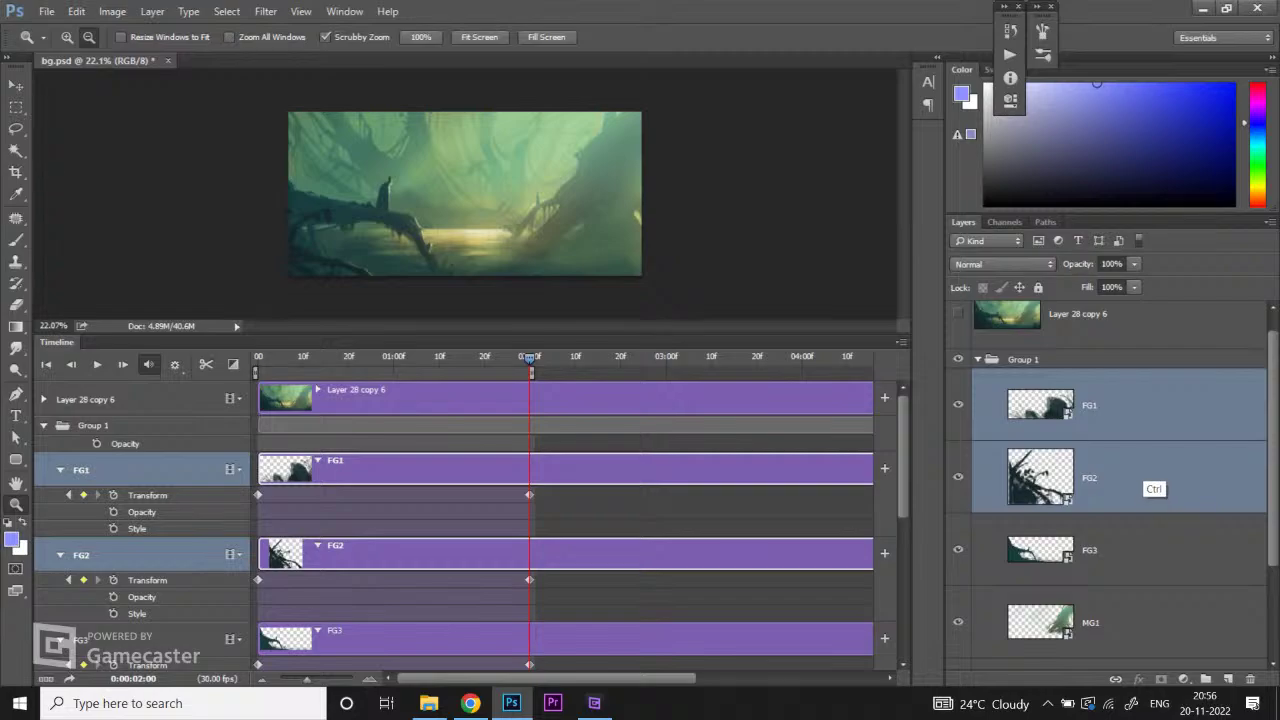
{"action": "key", "text": "ctrl+t"}
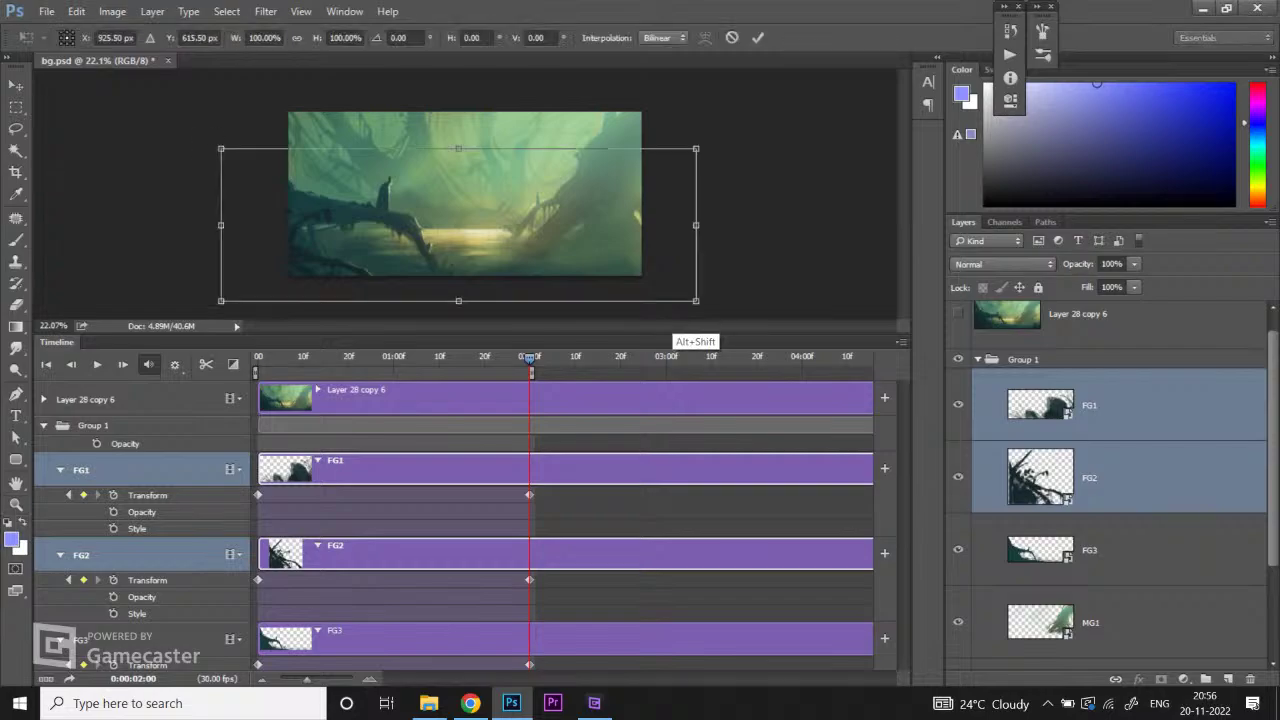
{"action": "left_click_drag", "start_coordinate": [696, 300], "coordinate": [774, 326]}
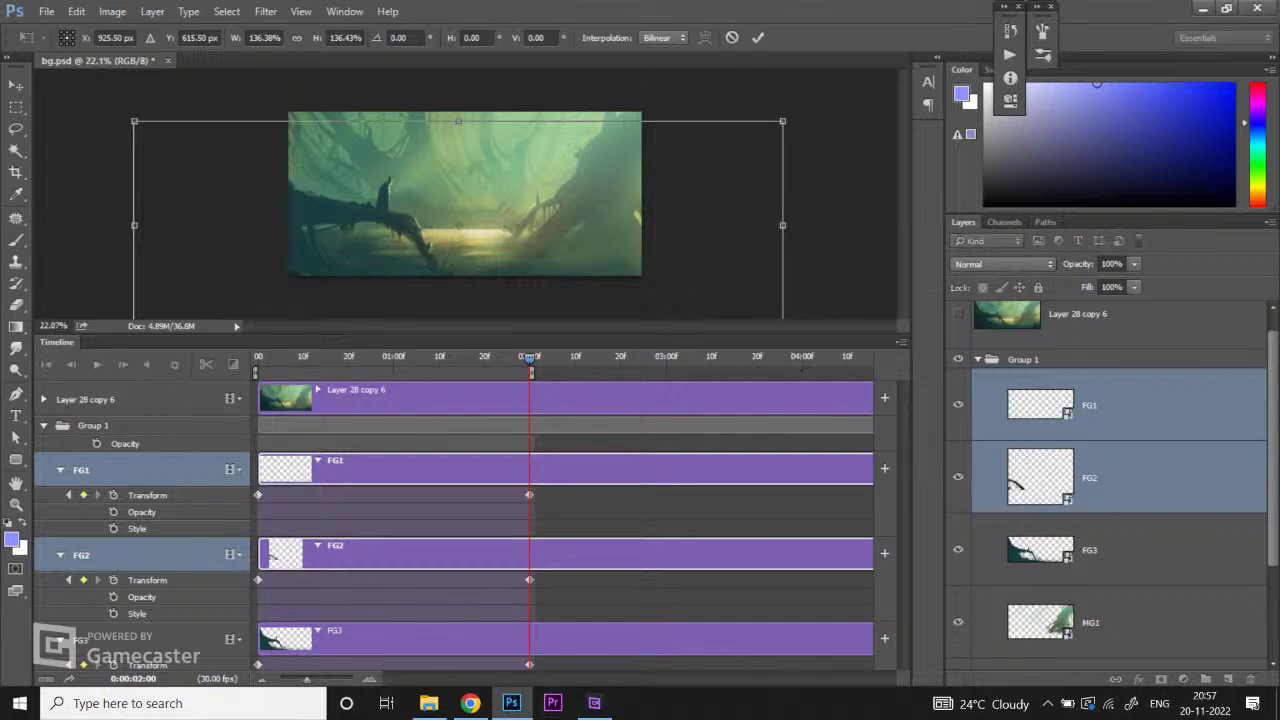
{"action": "key", "text": "Return"}
{"action": "key", "text": "z"}
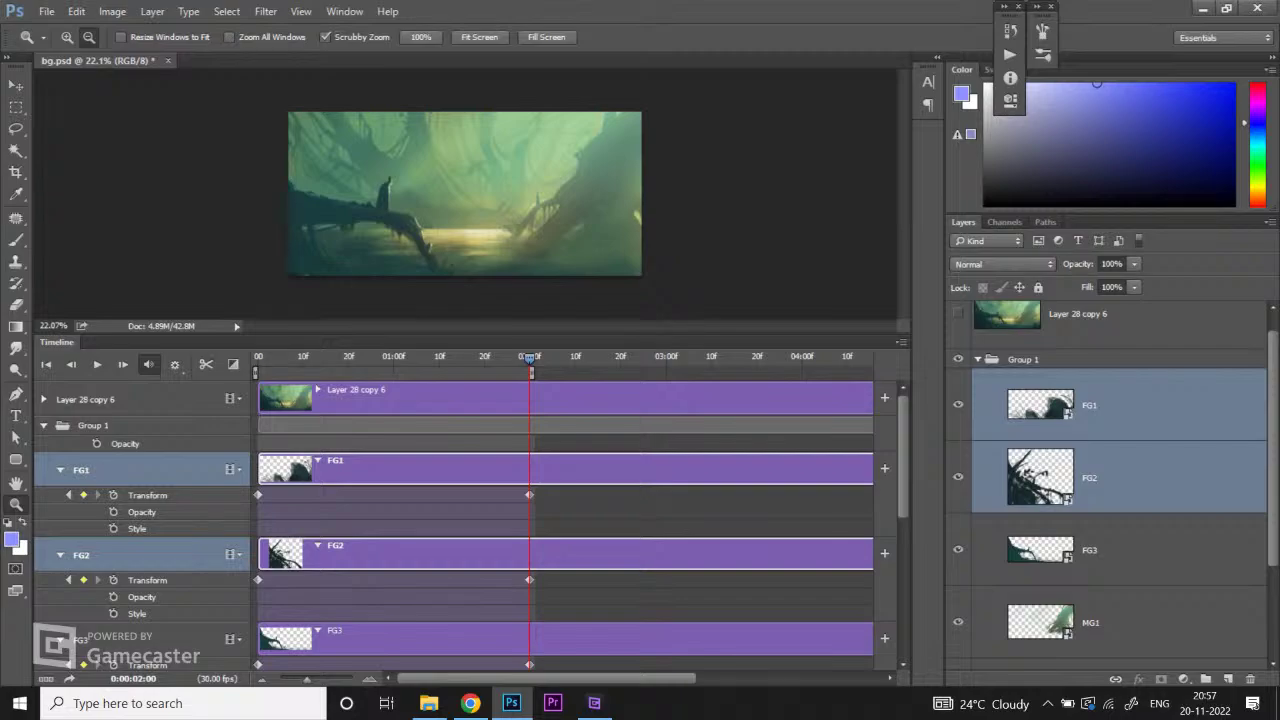
Step: Play back the two-second parallax animation from the first frame to review the layers' zoom motion
{"action": "key", "text": "Left"}
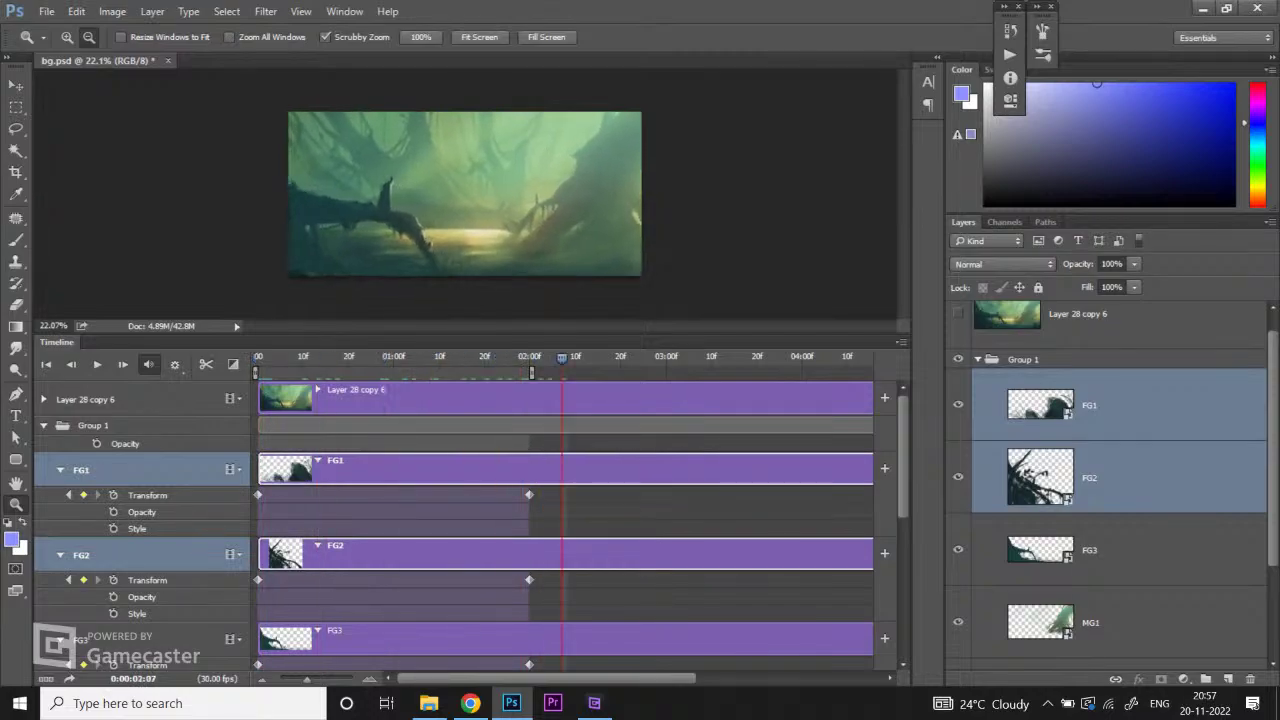
{"action": "key", "text": "space"}
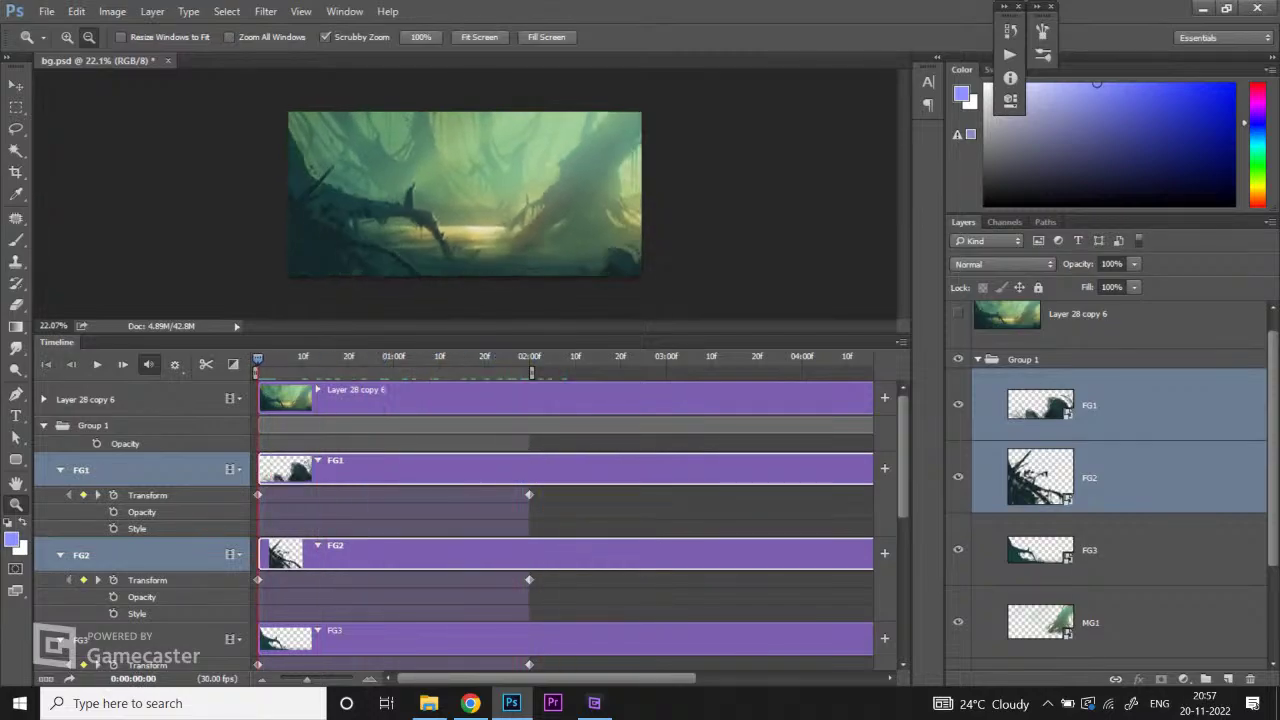
{"action": "key", "text": "space"}
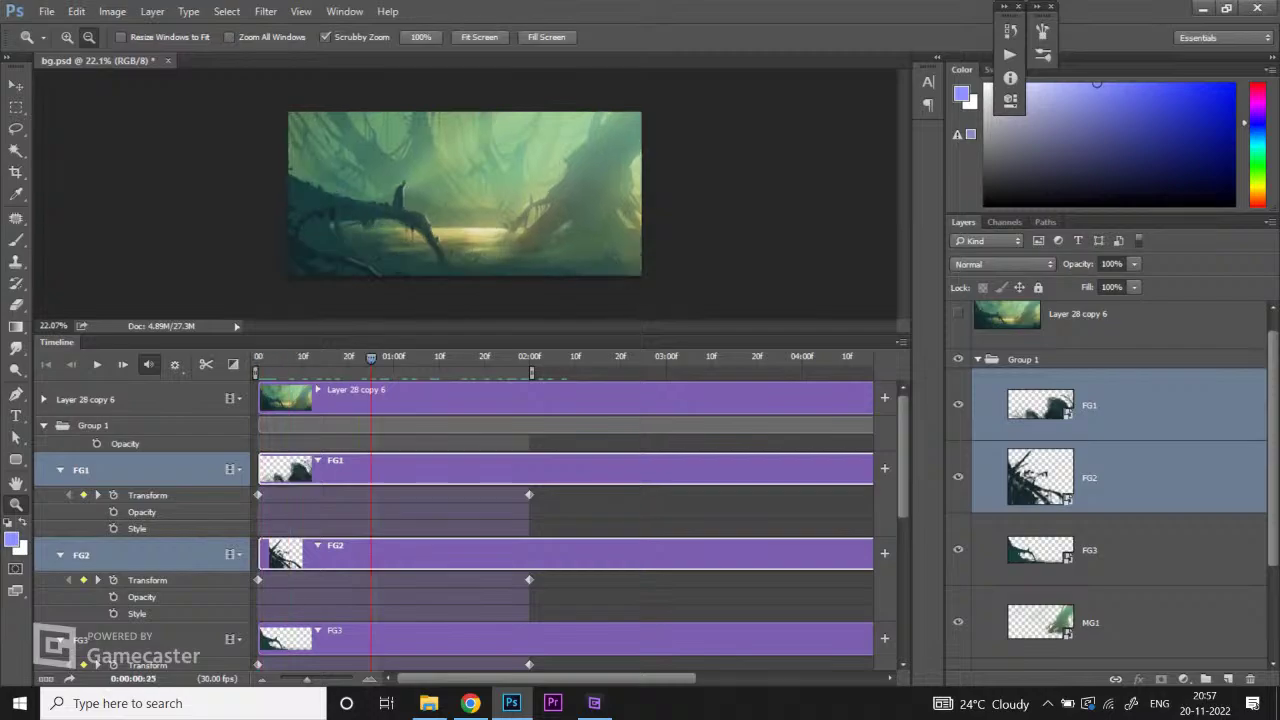
{"action": "key", "text": "space"}
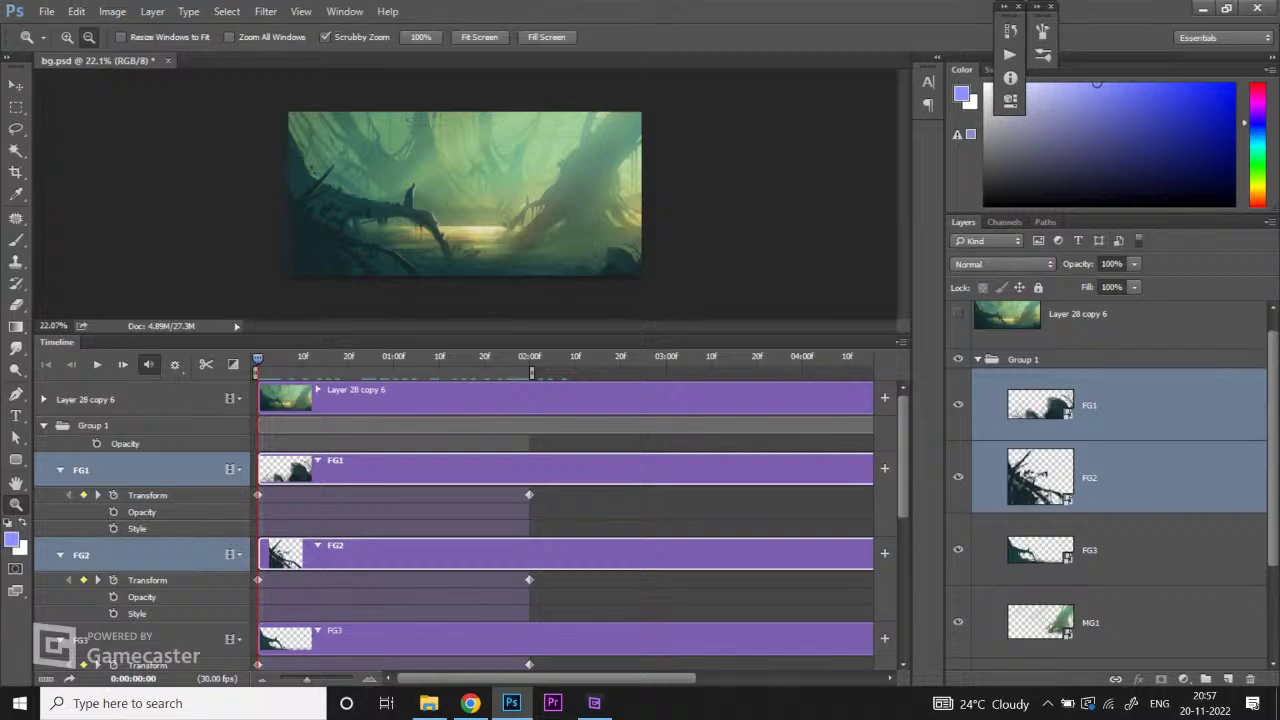
{"action": "key", "text": "space"}
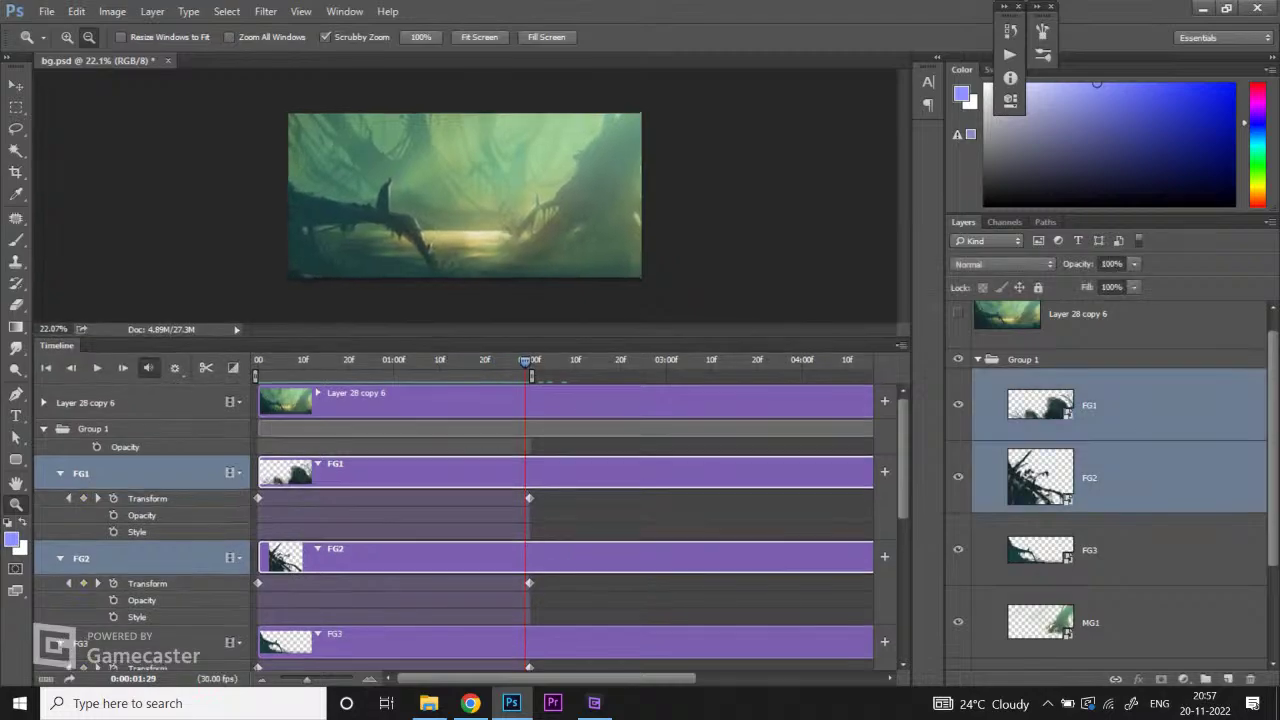
Step: Shrink the timeline area, enlarge the artwork view to about 43.5%, and replay the parallax animation at the larger size
{"action": "left_click_drag", "start_coordinate": [470, 336], "coordinate": [470, 480]}
{"action": "left_click_drag", "start_coordinate": [464, 264], "coordinate": [505, 264]}
{"action": "key", "text": "space"}
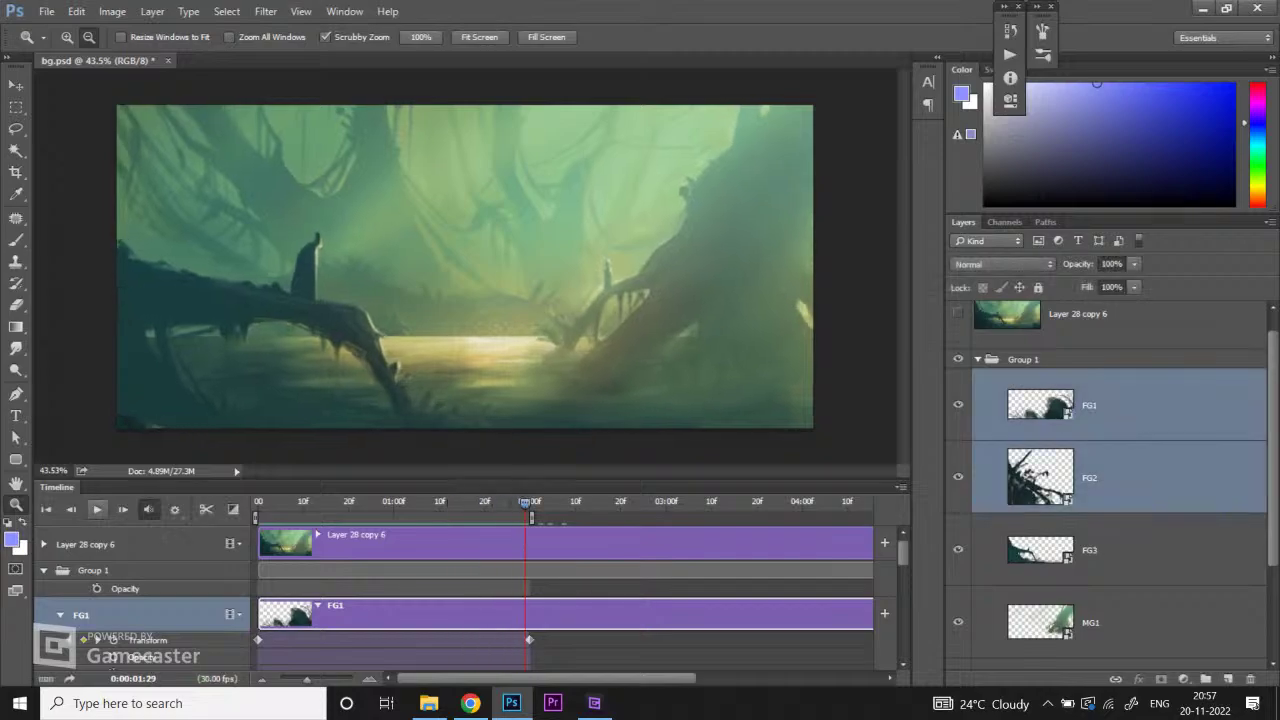
{"action": "key", "text": "space"}
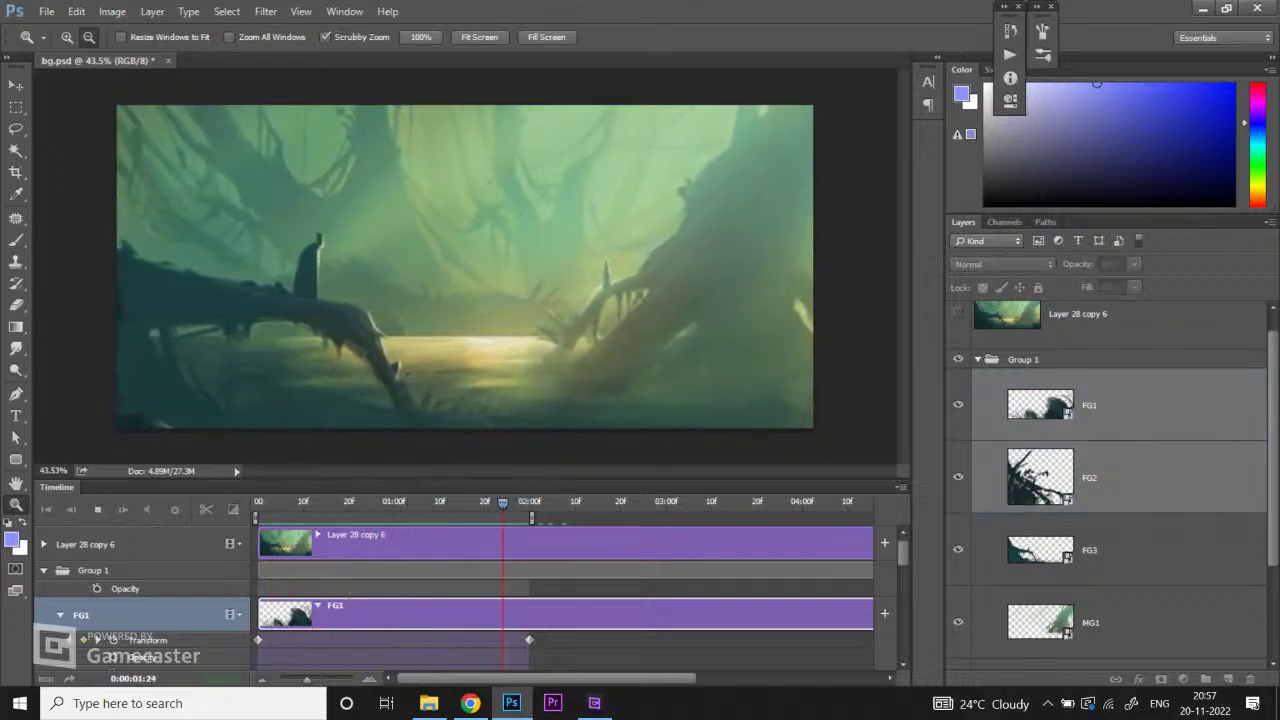
{"action": "key", "text": "space"}
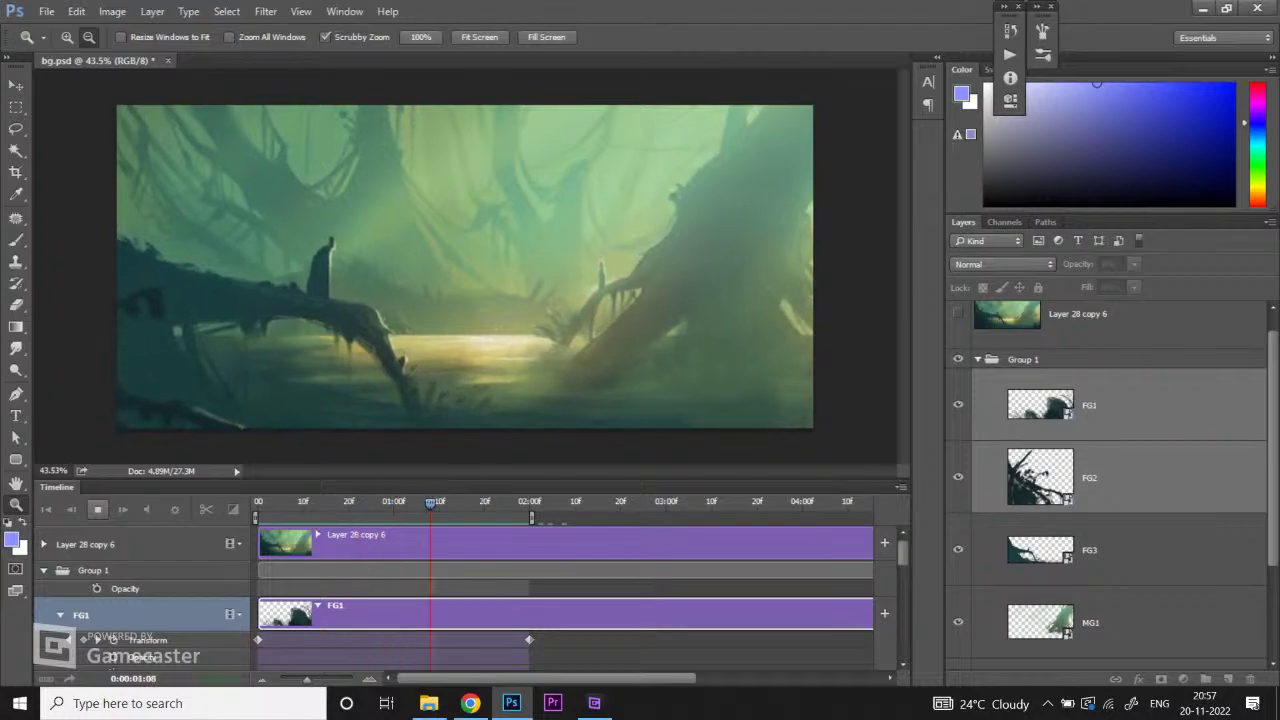
{"action": "key", "text": "space"}
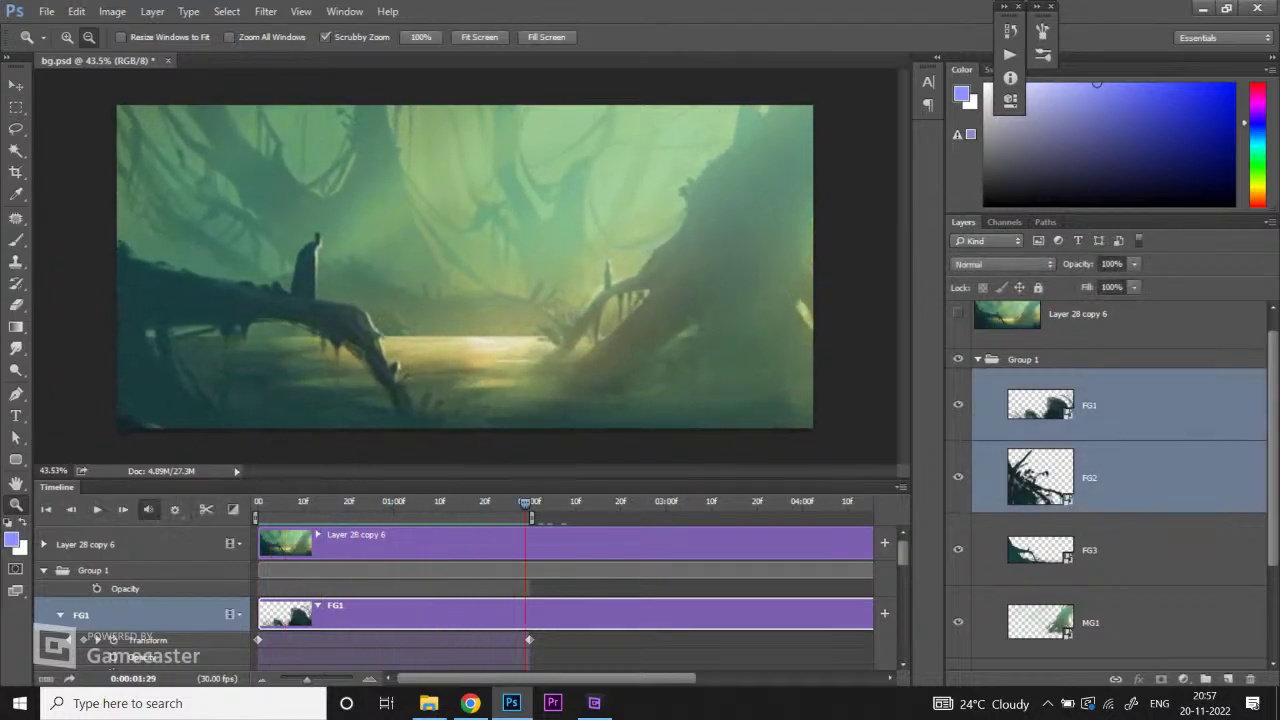
{"action": "key", "text": "space"}
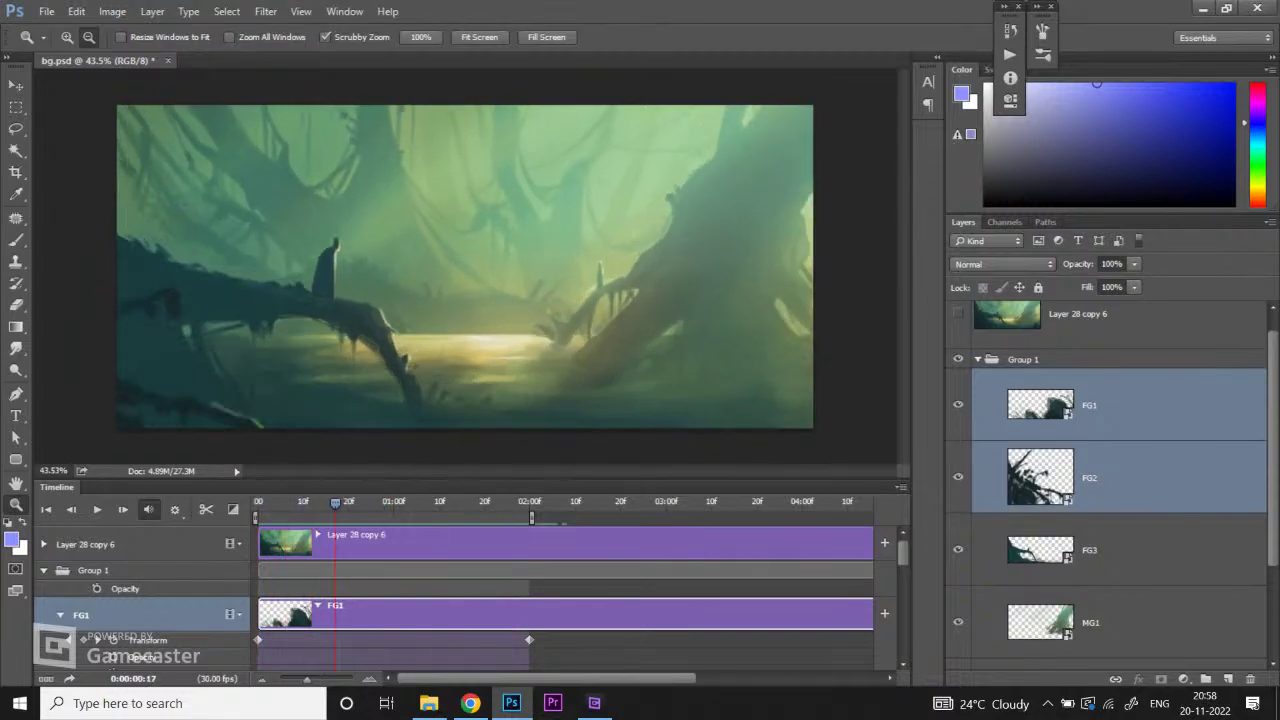
Step: Switch to File Explorer and open LIVE 2.mp4 from the output folder inside the animation project's char folder
{"action": "key", "text": "alt+Tab"}
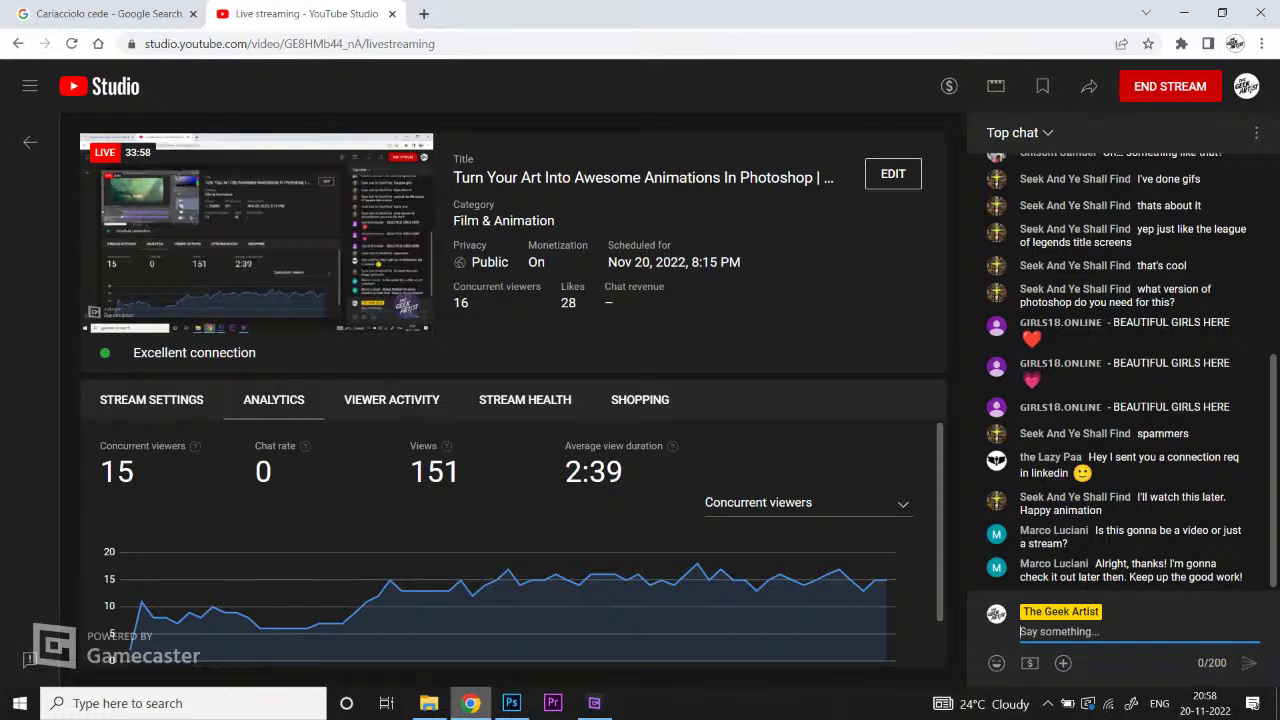
{"action": "left_click", "coordinate": [594, 703]}
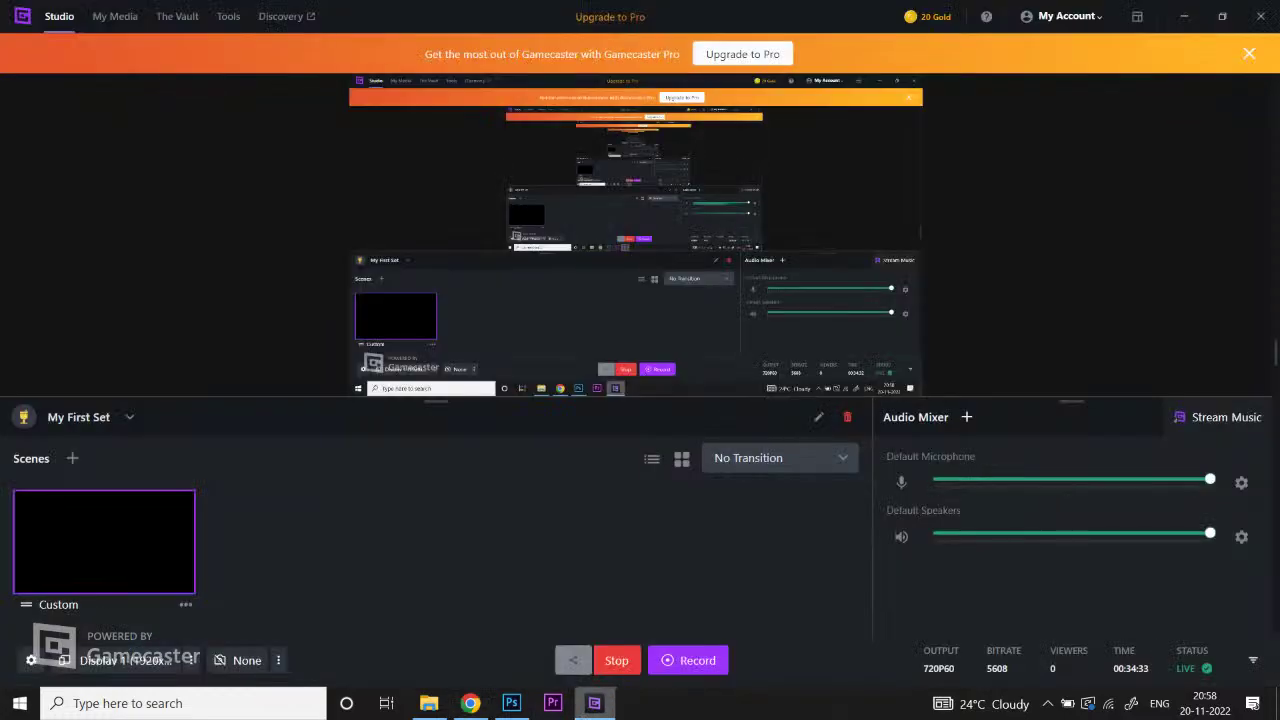
{"action": "left_click", "coordinate": [428, 703]}
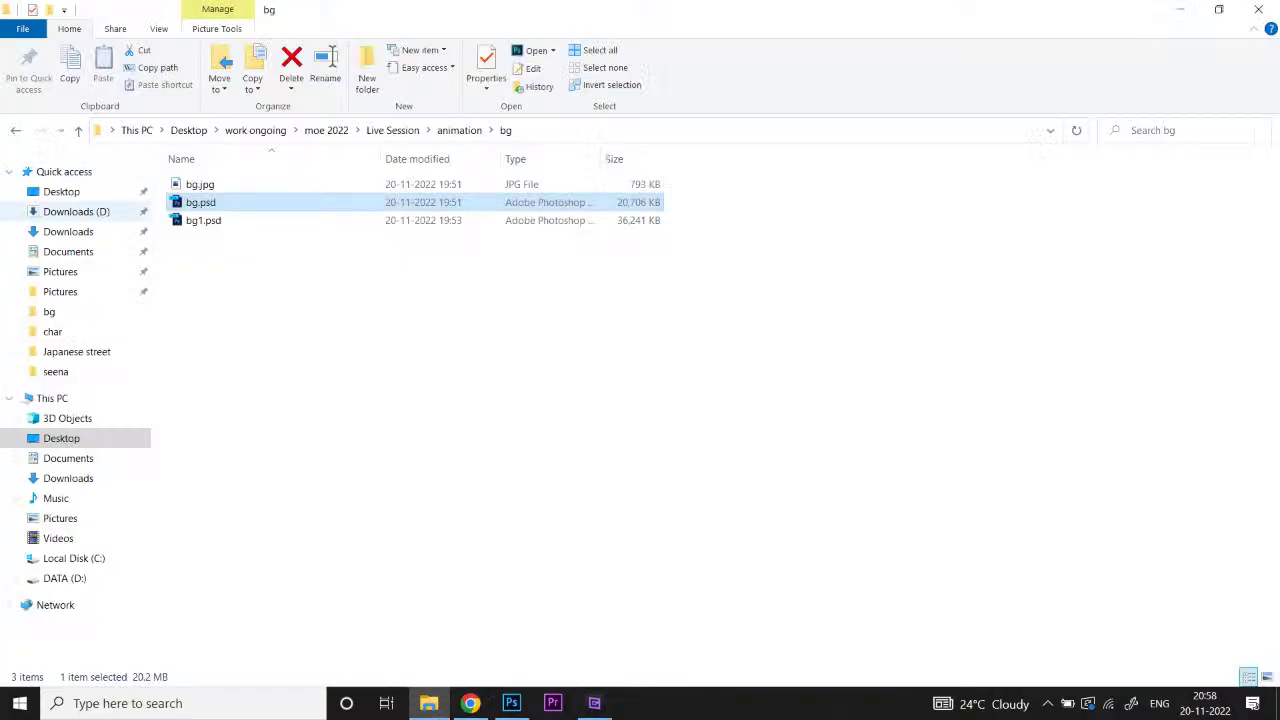
{"action": "left_click", "coordinate": [15, 130]}
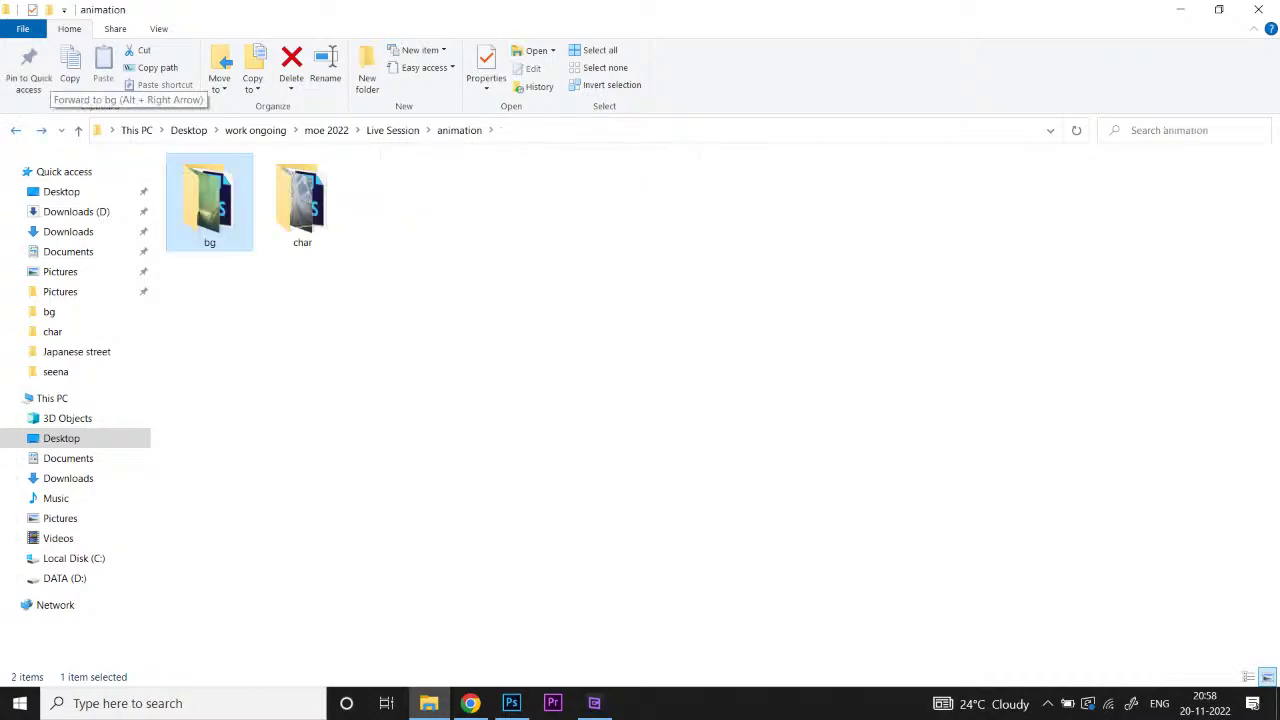
{"action": "double_click", "coordinate": [302, 200]}
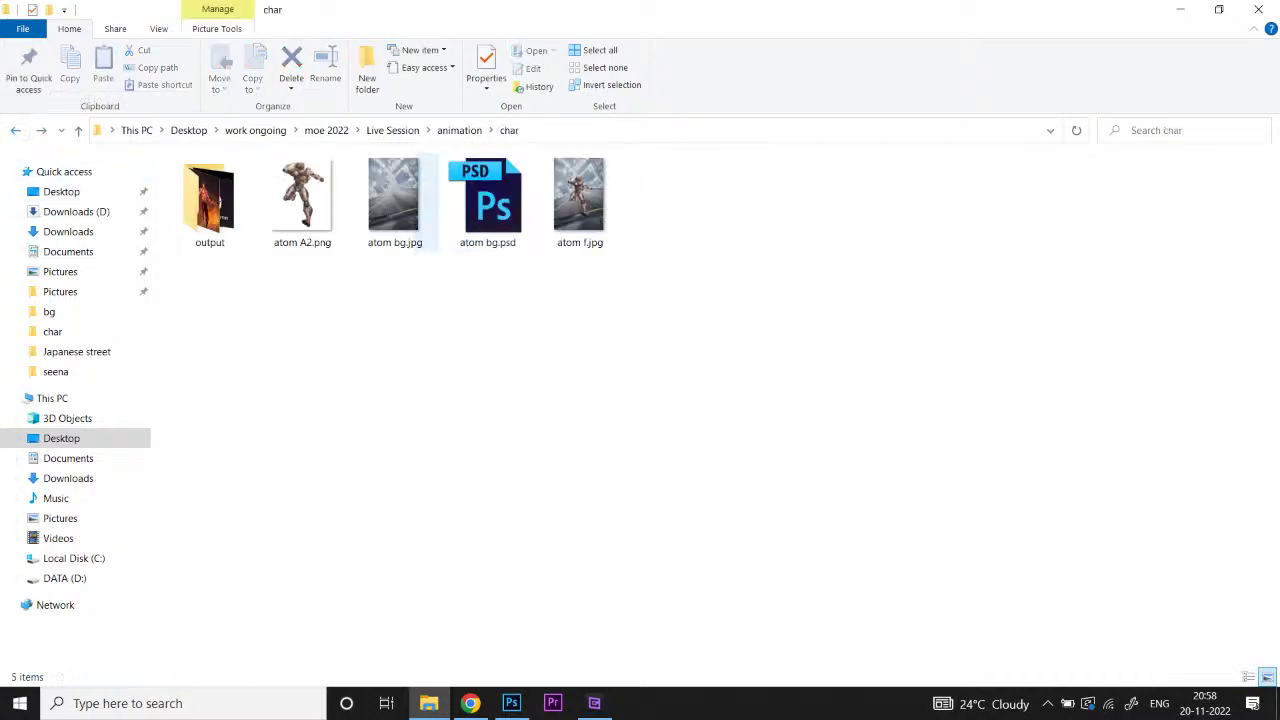
{"action": "left_click", "coordinate": [209, 200]}
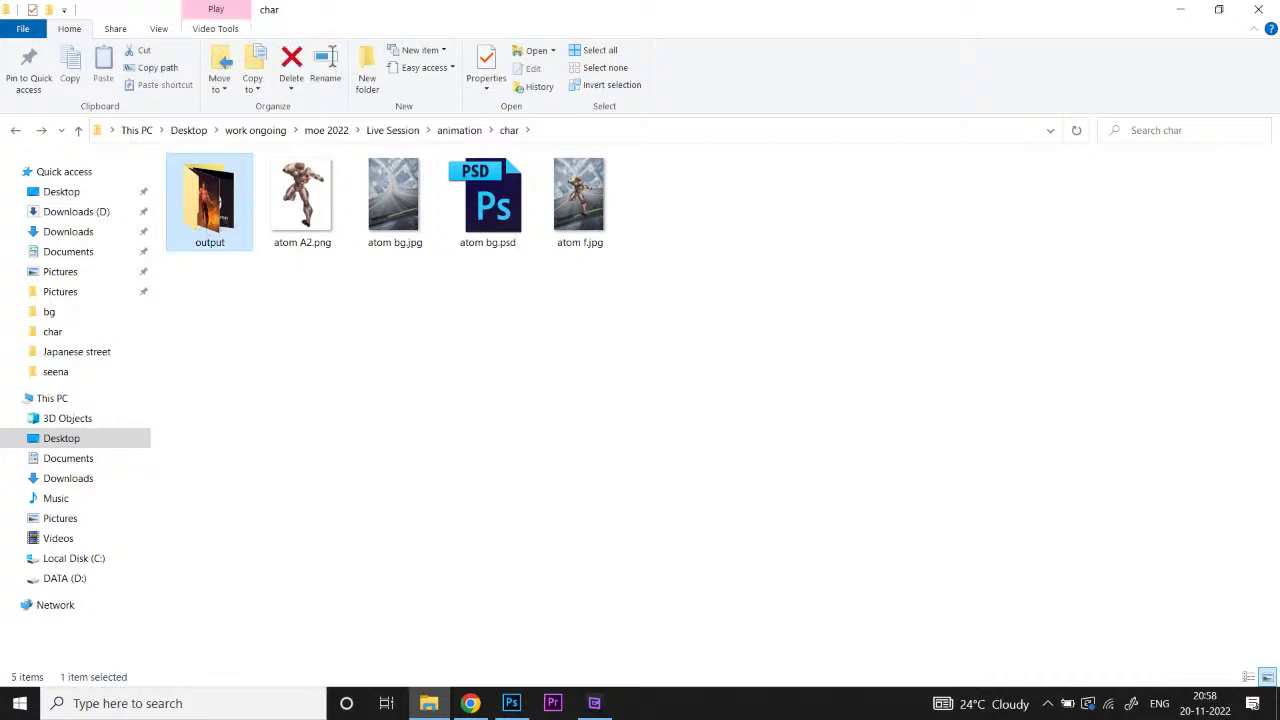
{"action": "double_click", "coordinate": [209, 200]}
{"action": "left_click", "coordinate": [672, 200]}
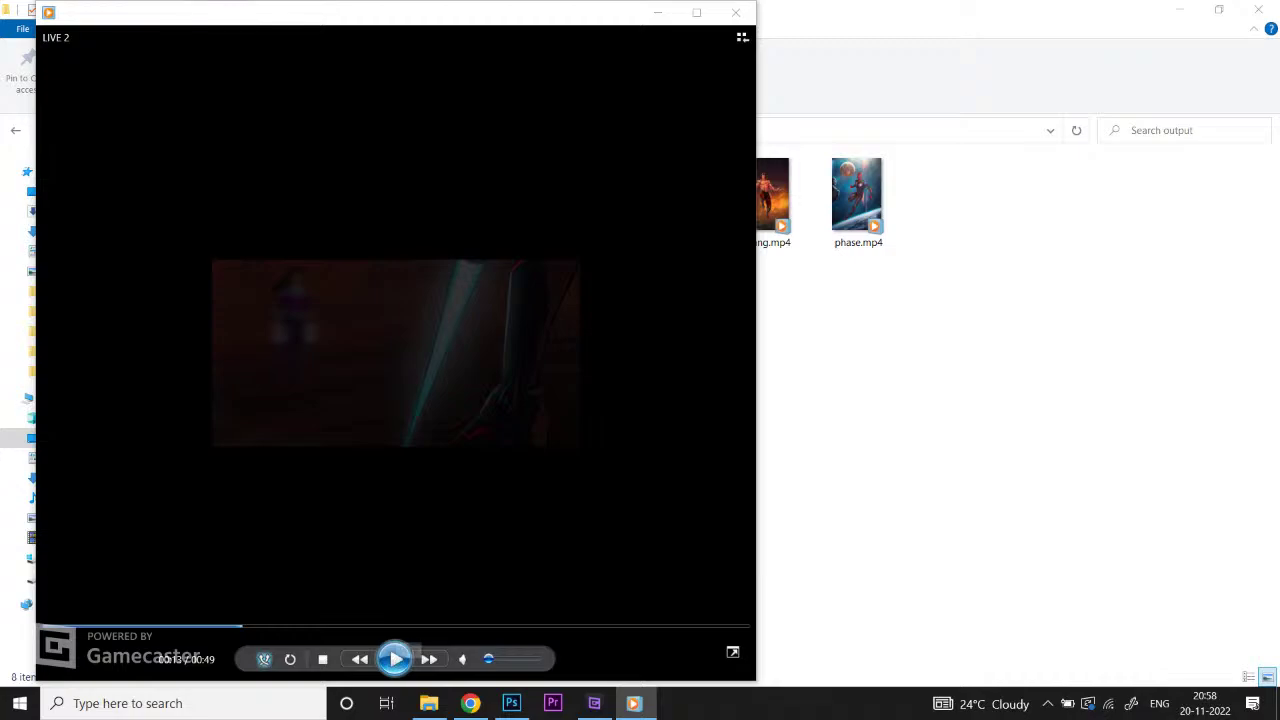
Step: Watch the LIVE 2 sample animations, pausing on the running armoured character's BEFORE shot, and close the video player
{"action": "left_click", "coordinate": [396, 659]}
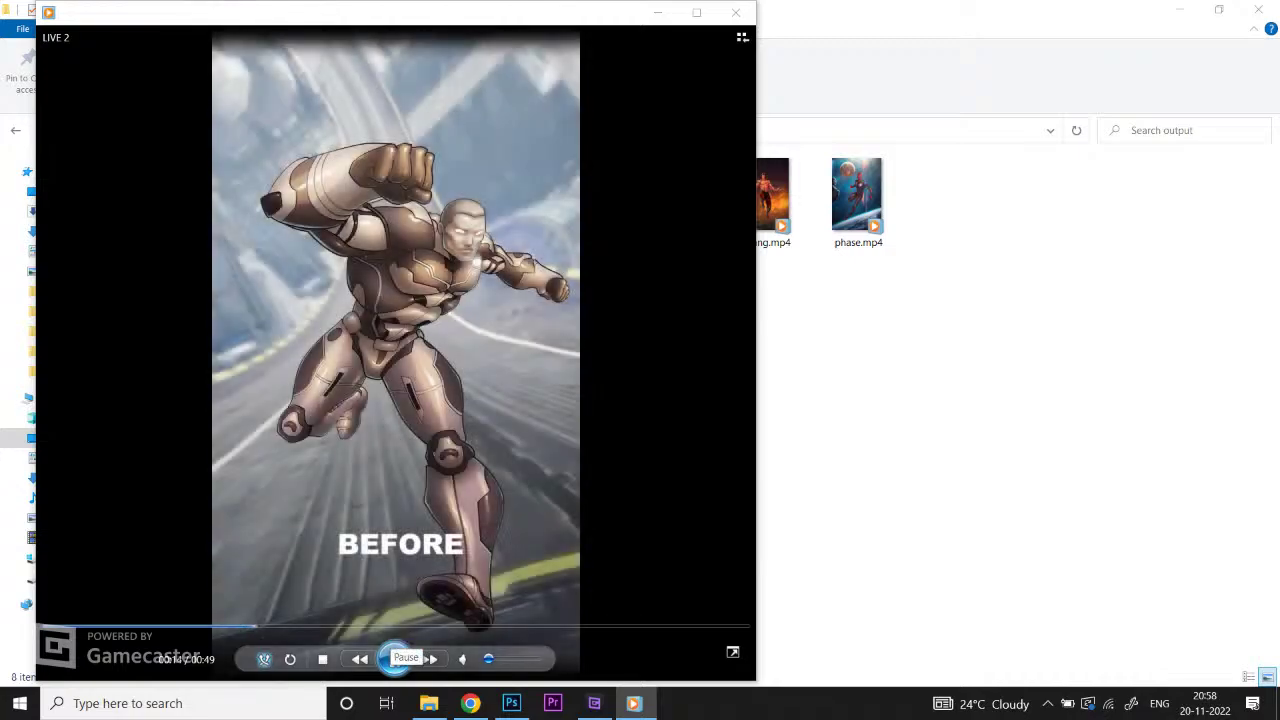
{"action": "left_click", "coordinate": [396, 659]}
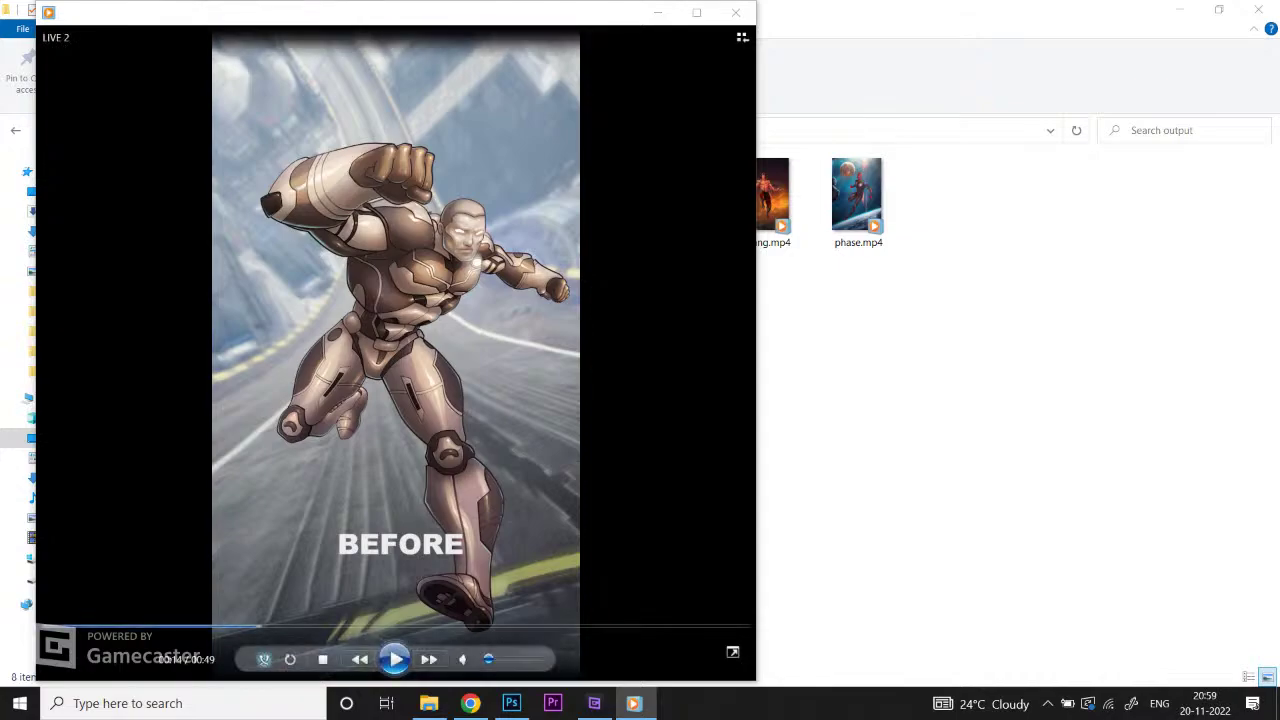
{"action": "left_click", "coordinate": [396, 659]}
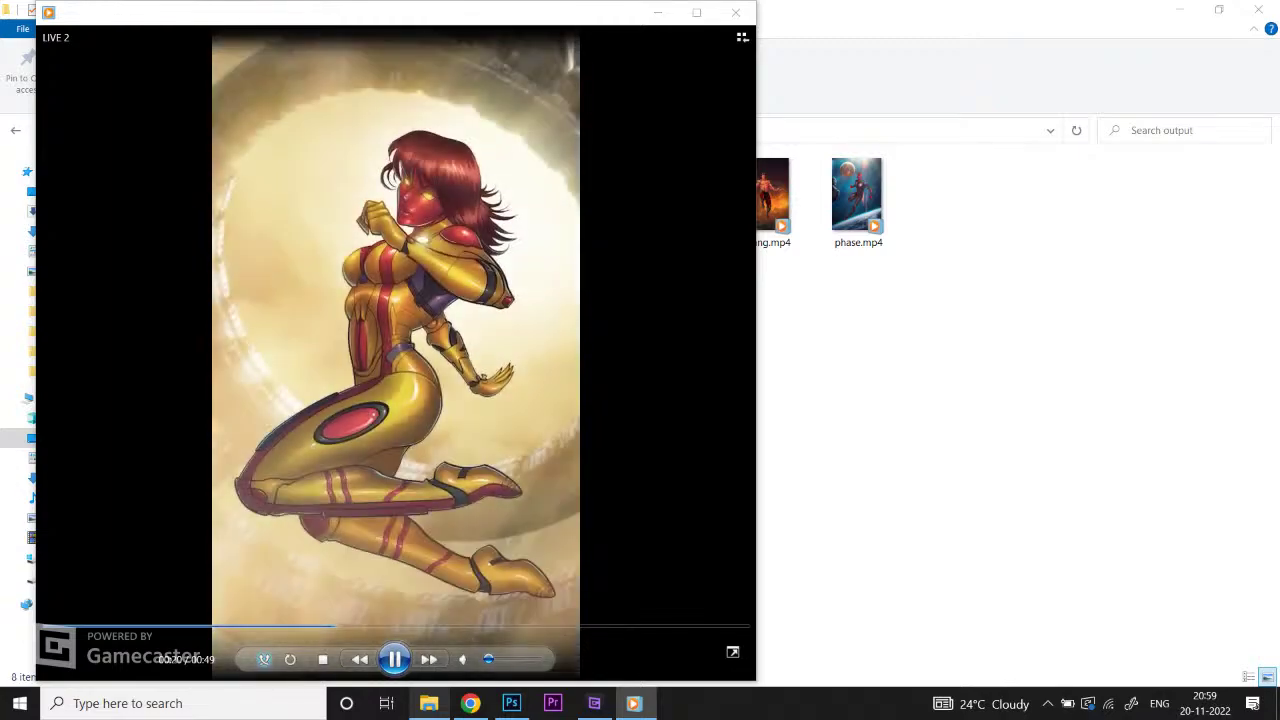
{"action": "mouse_move", "coordinate": [428, 703]}
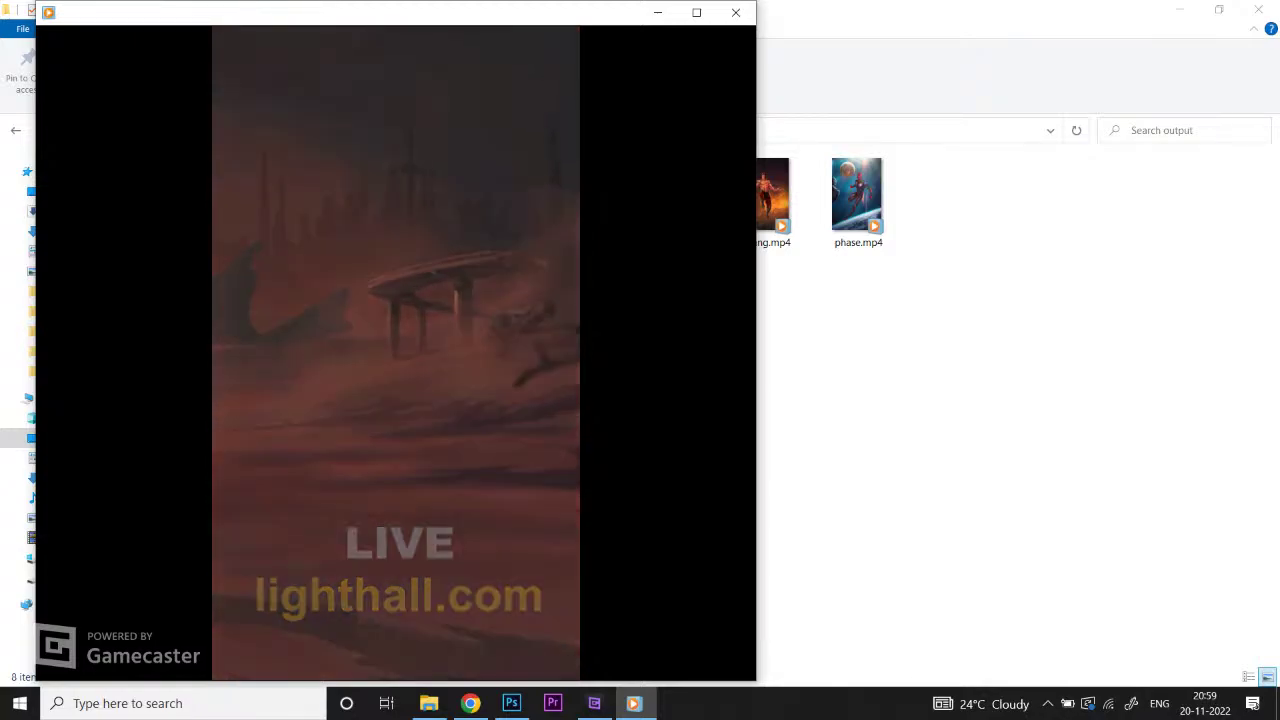
{"action": "left_click", "coordinate": [736, 12]}
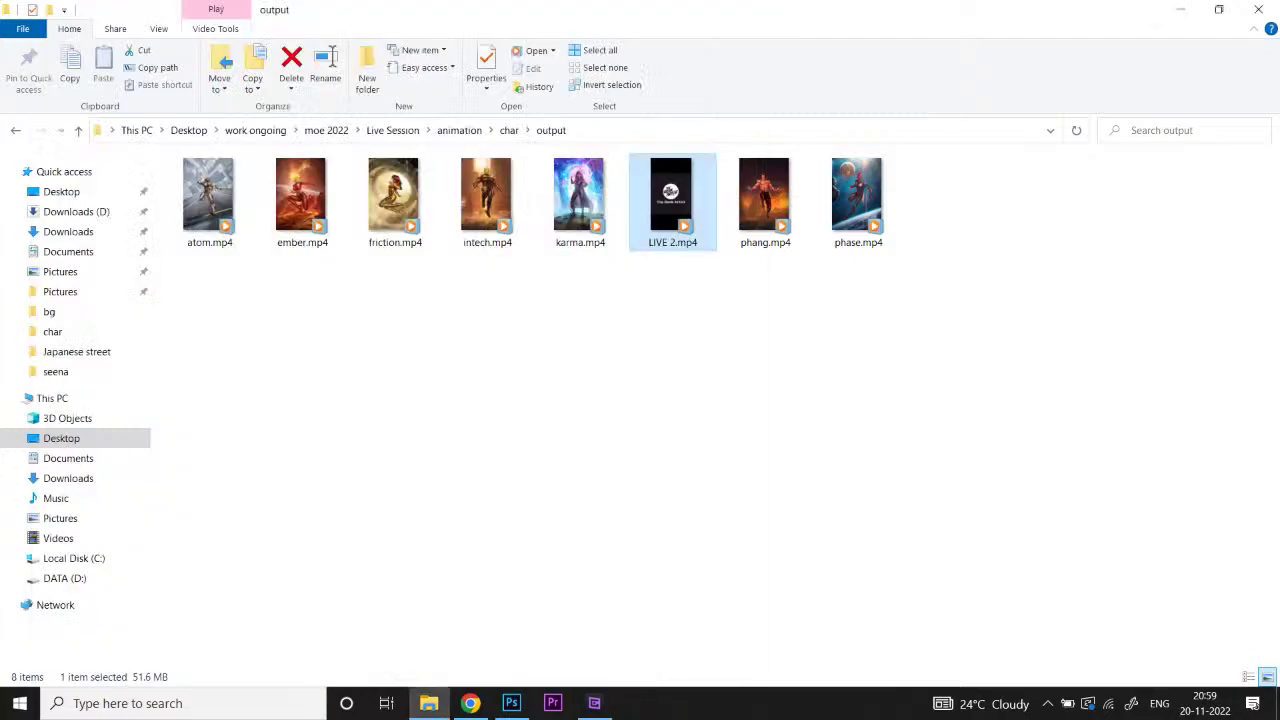
{"action": "left_click", "coordinate": [511, 703]}
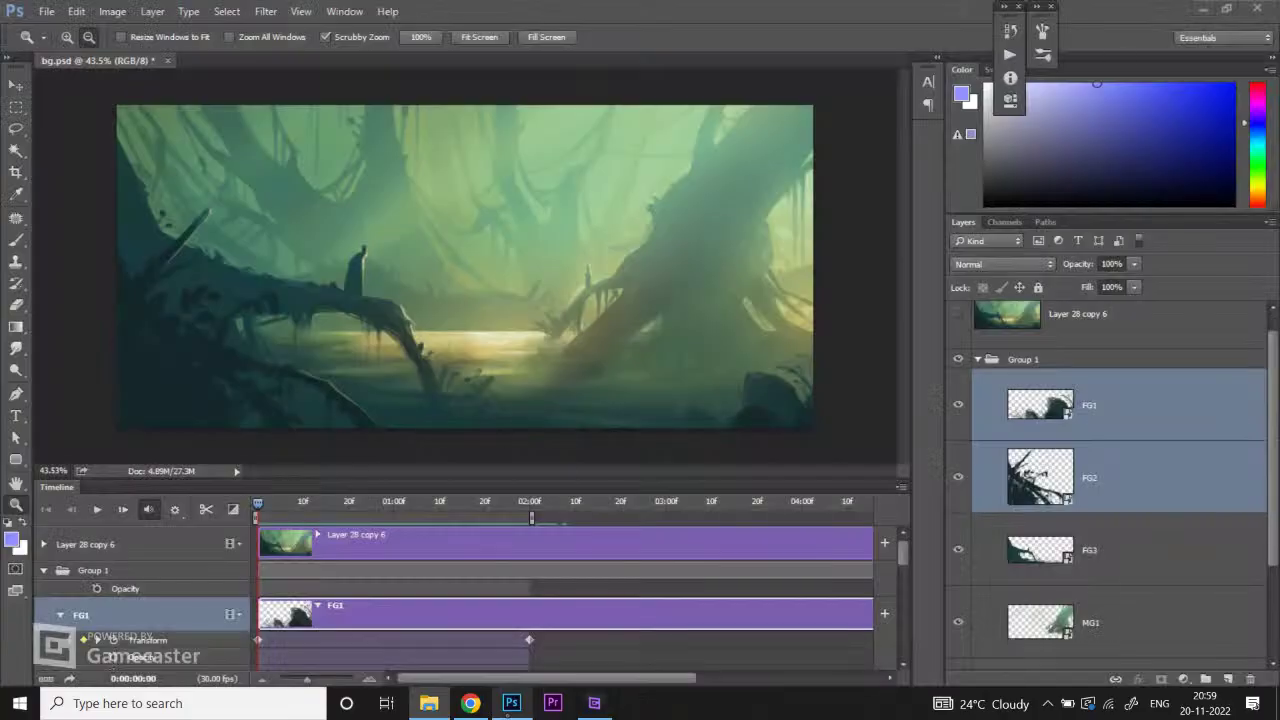
{"action": "left_click", "coordinate": [470, 703]}
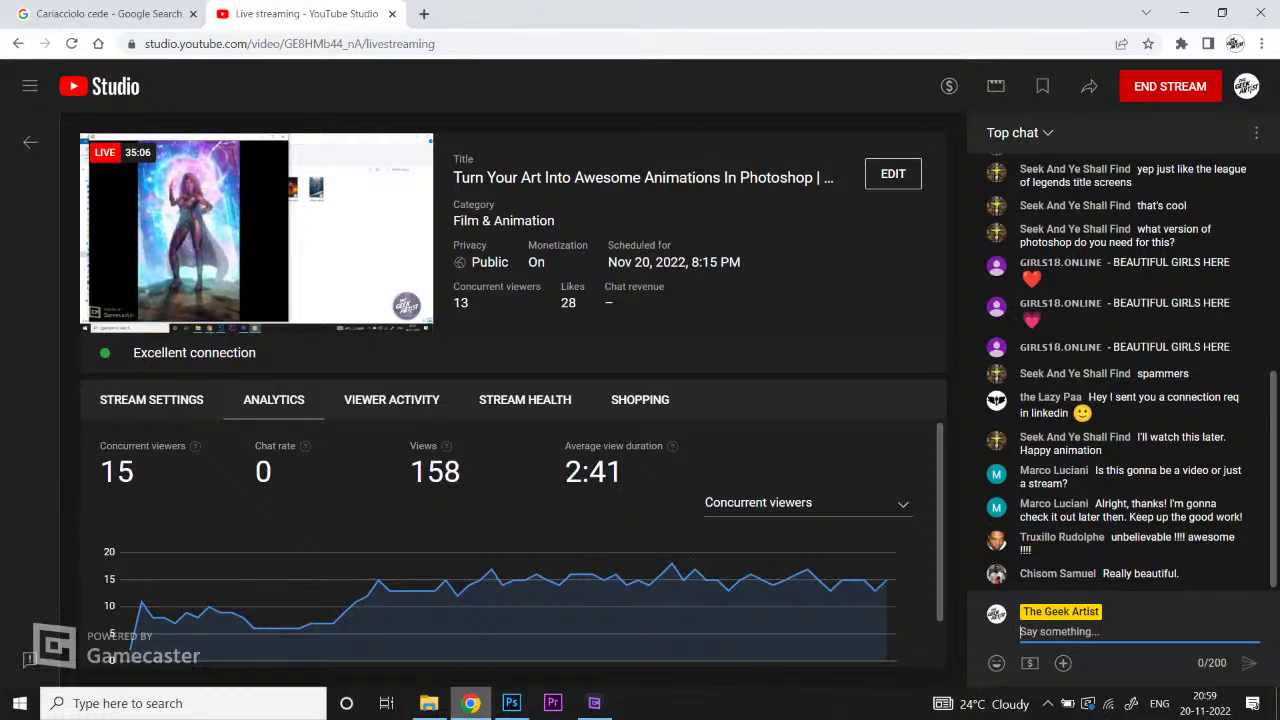
{"action": "left_click", "coordinate": [428, 703]}
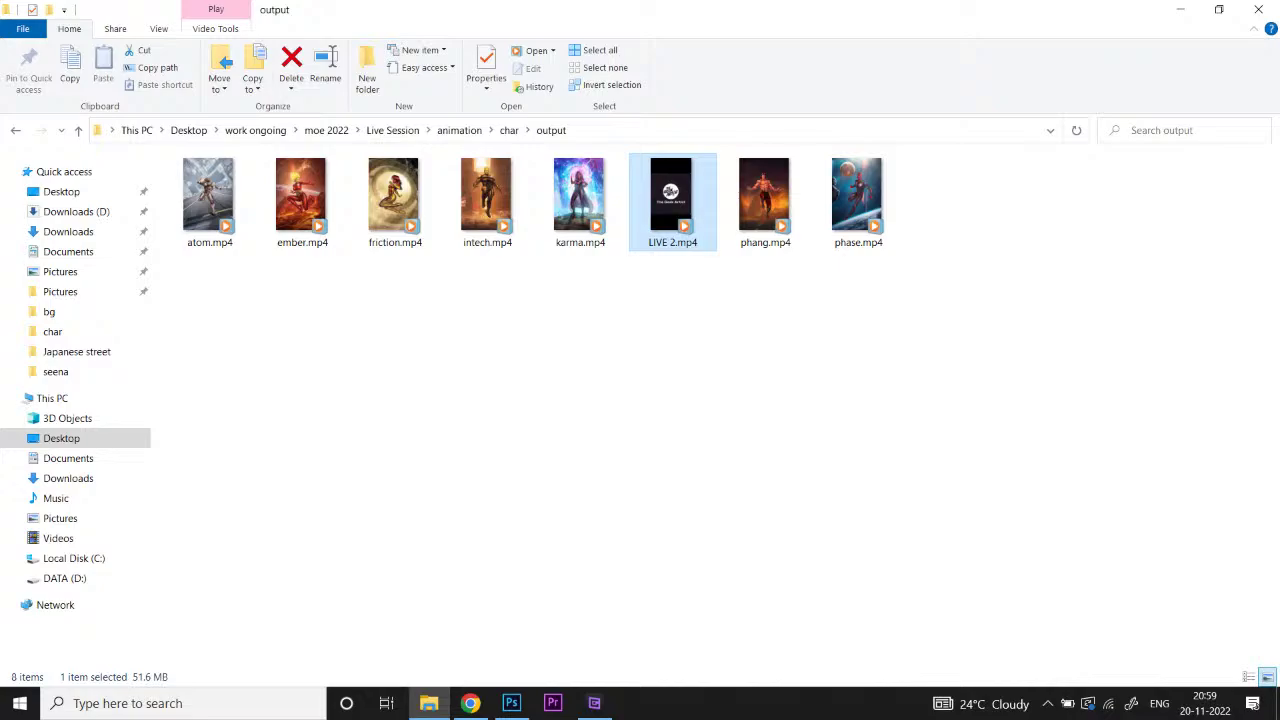
{"action": "key", "text": "BackSpace"}
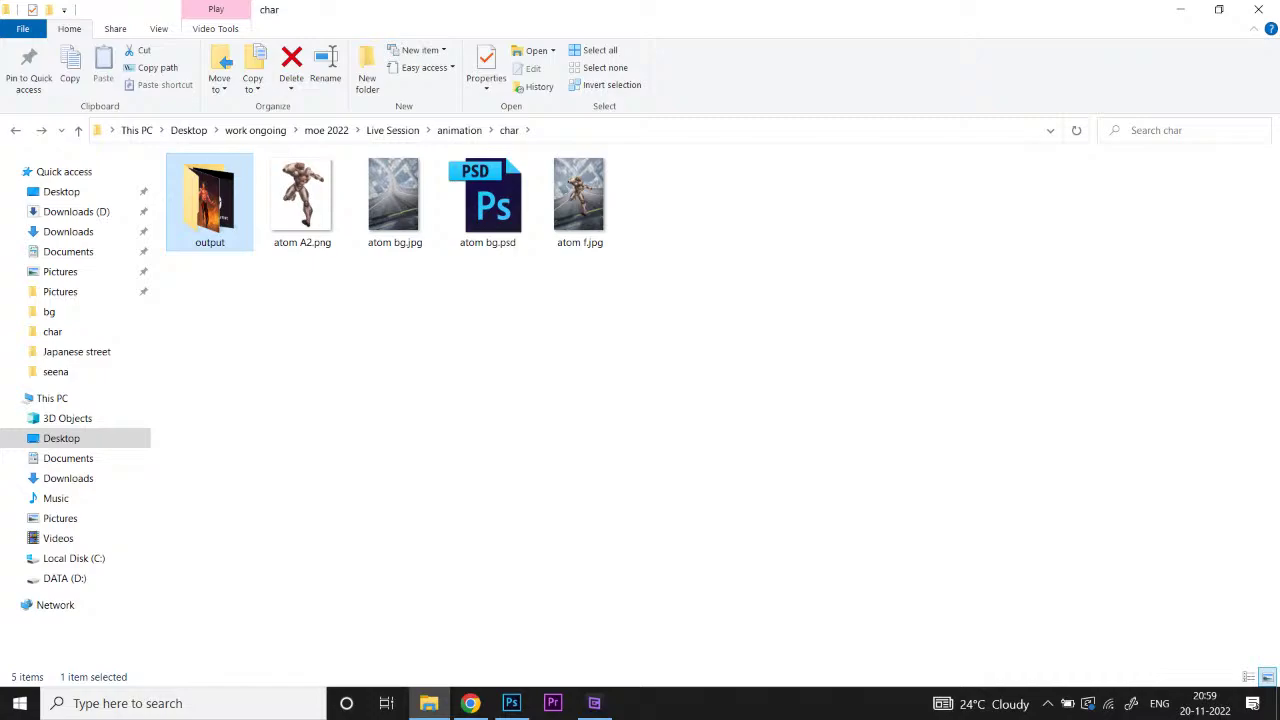
{"action": "left_click", "coordinate": [511, 703]}
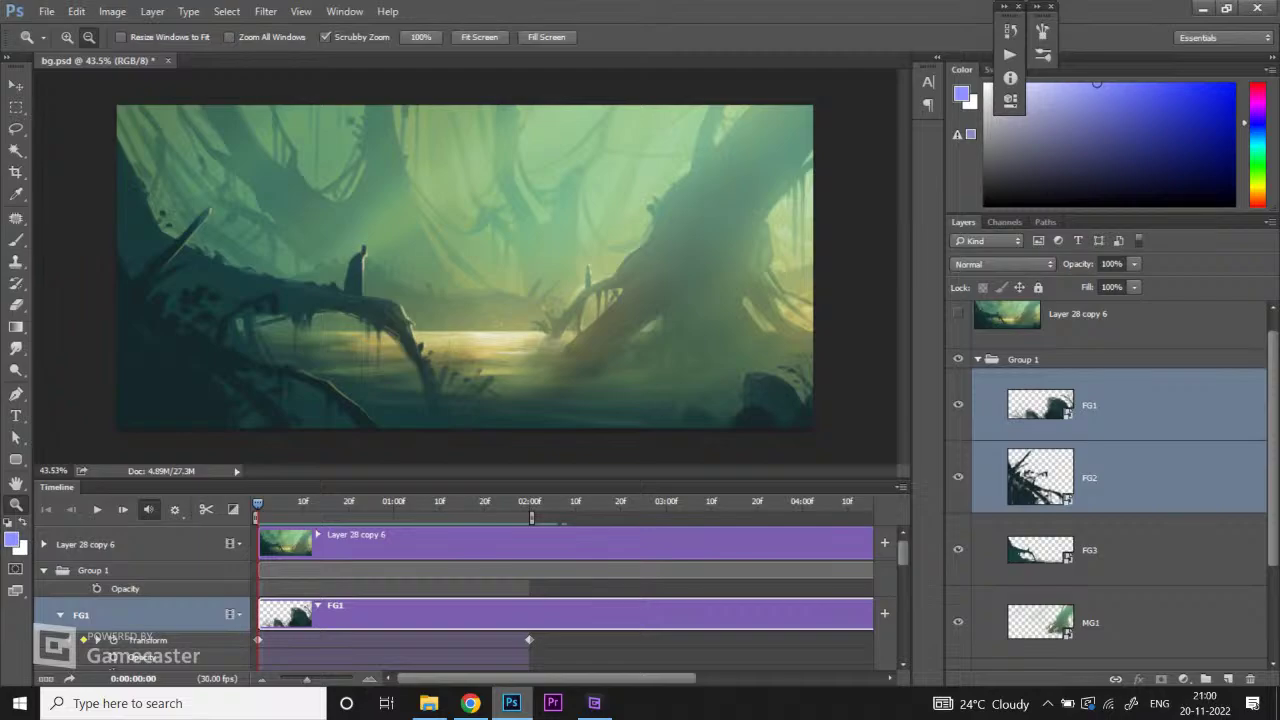
{"action": "left_click", "coordinate": [594, 703]}
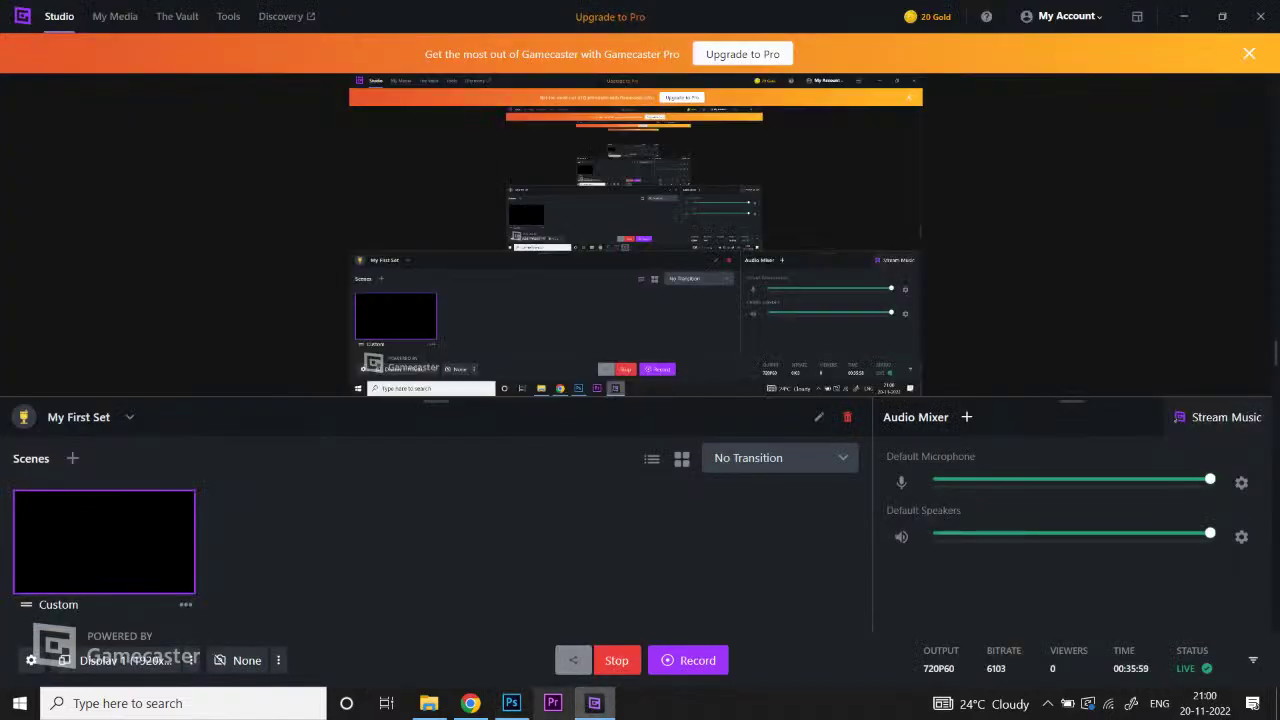
Step: Switch to YouTube Studio in the browser and post "#thegeekartist" in the live chat
{"action": "left_click", "coordinate": [469, 703]}
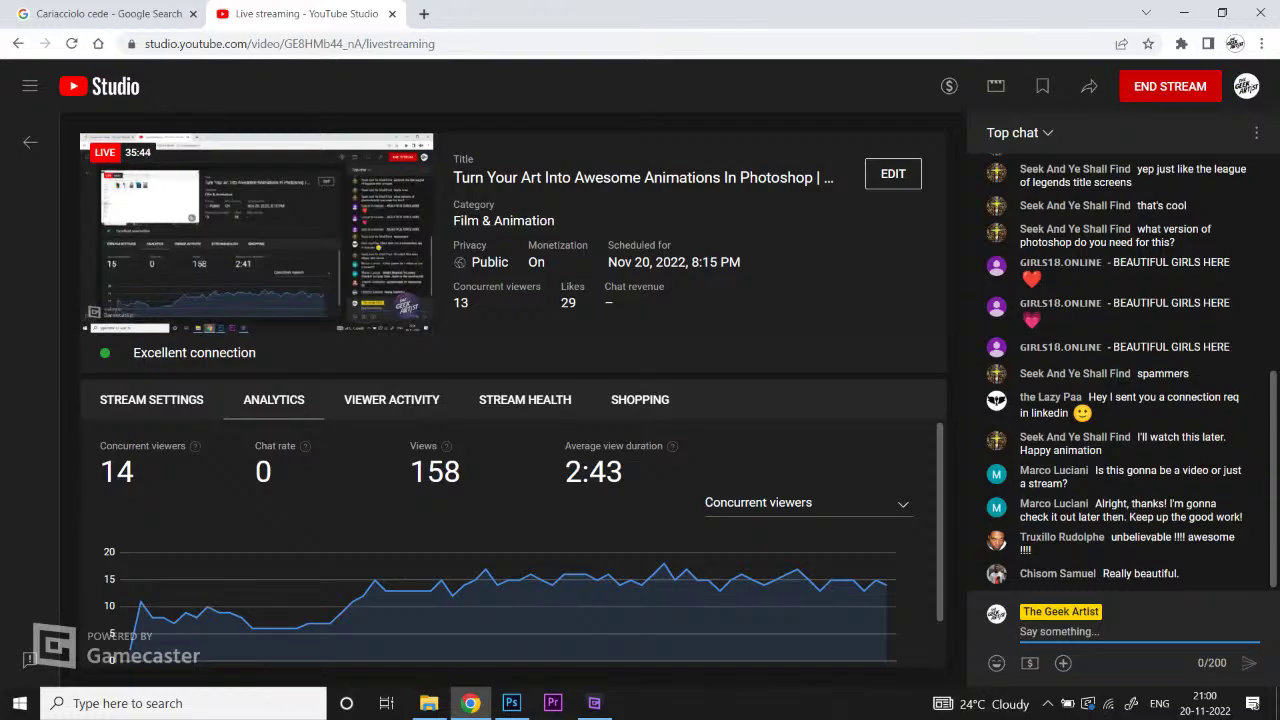
{"action": "type", "text": "#thegeek"}
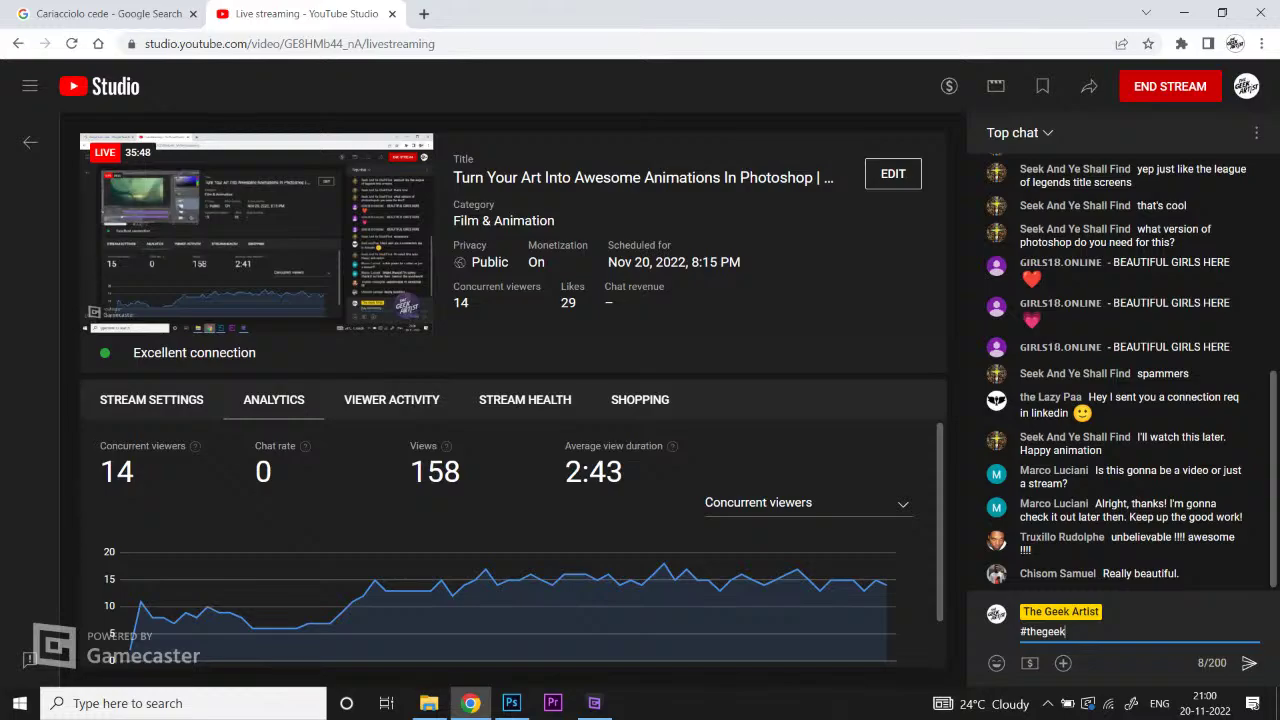
{"action": "type", "text": "artist"}
{"action": "key", "text": "Return"}
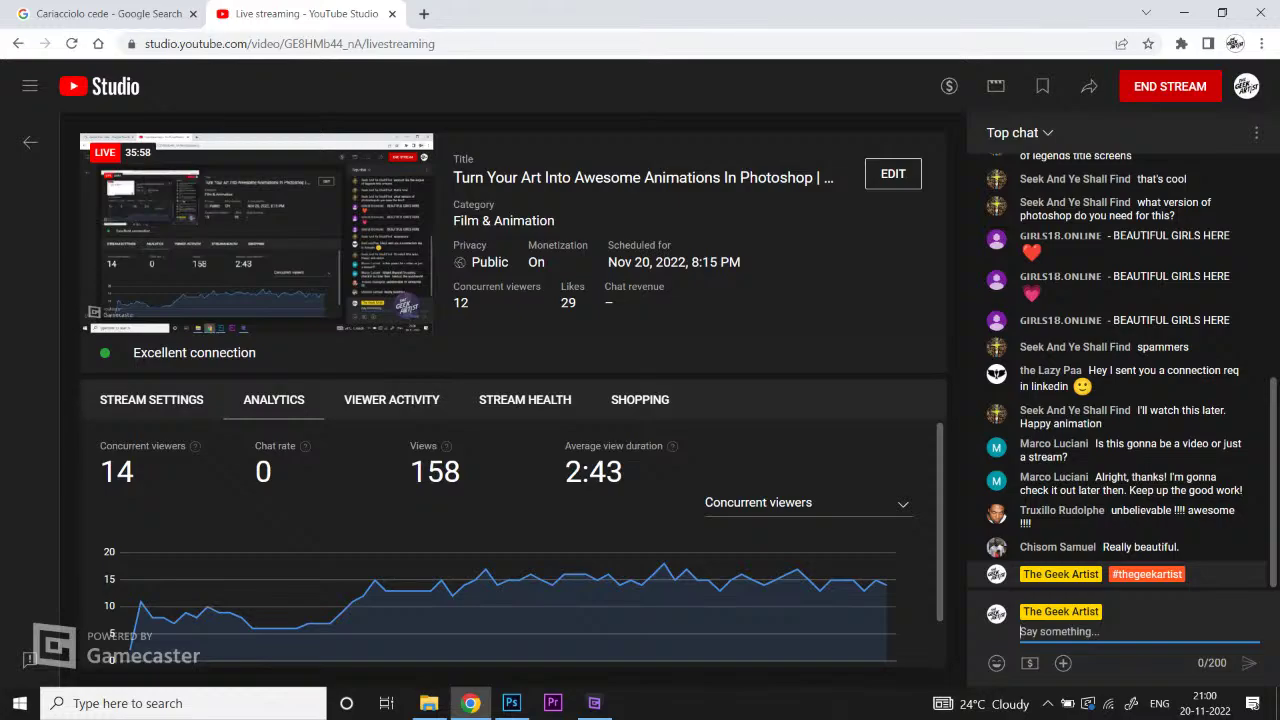
{"action": "type", "text": "@tg"}
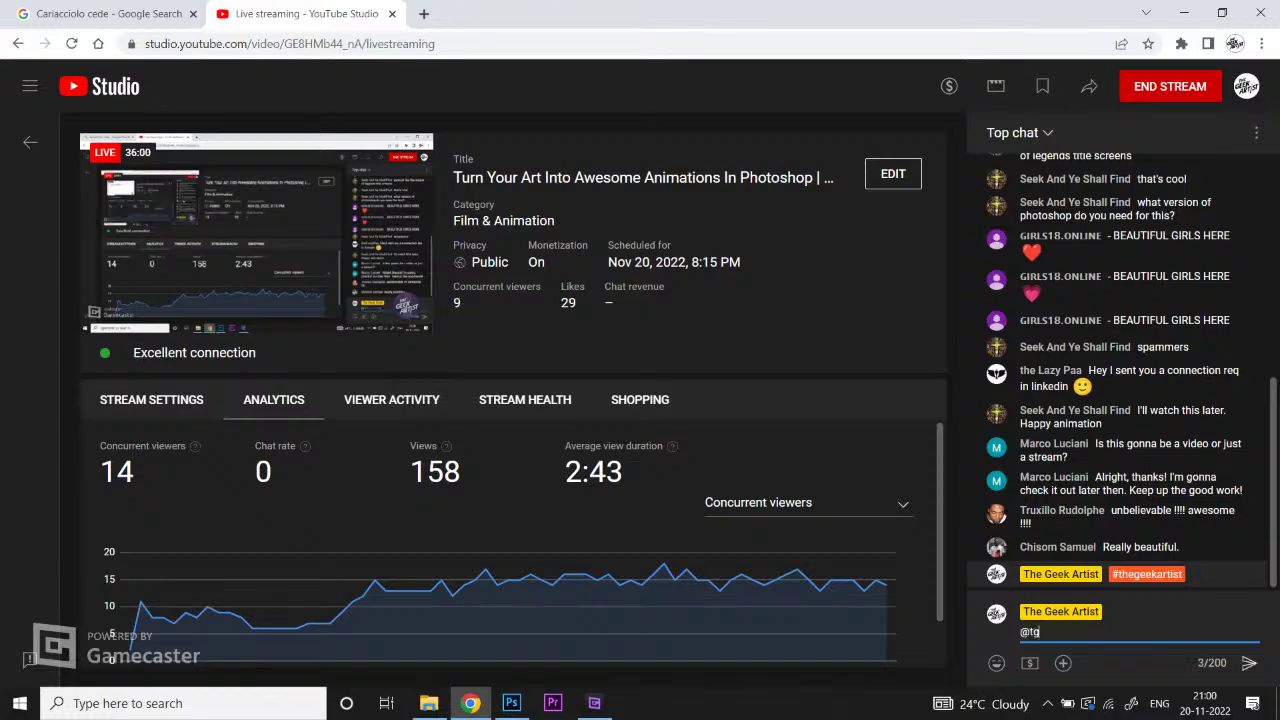
{"action": "type", "text": "athegeekartist"}
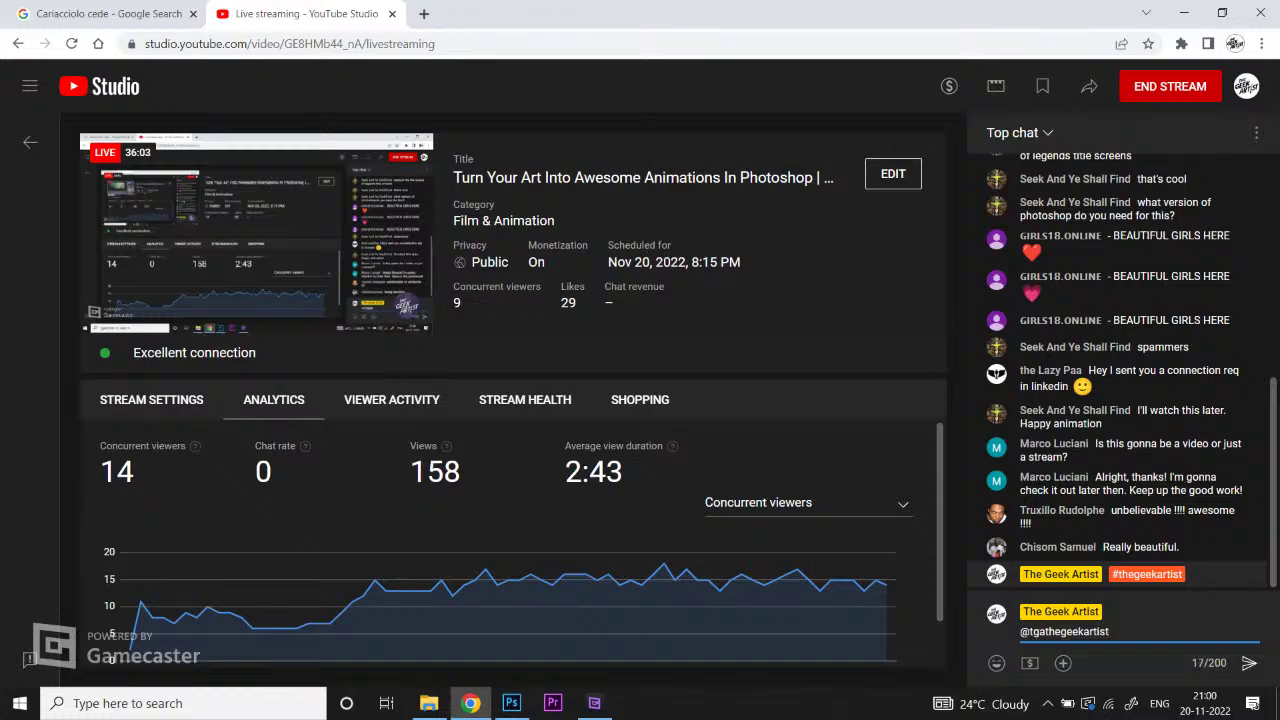
{"action": "key", "text": "Return"}
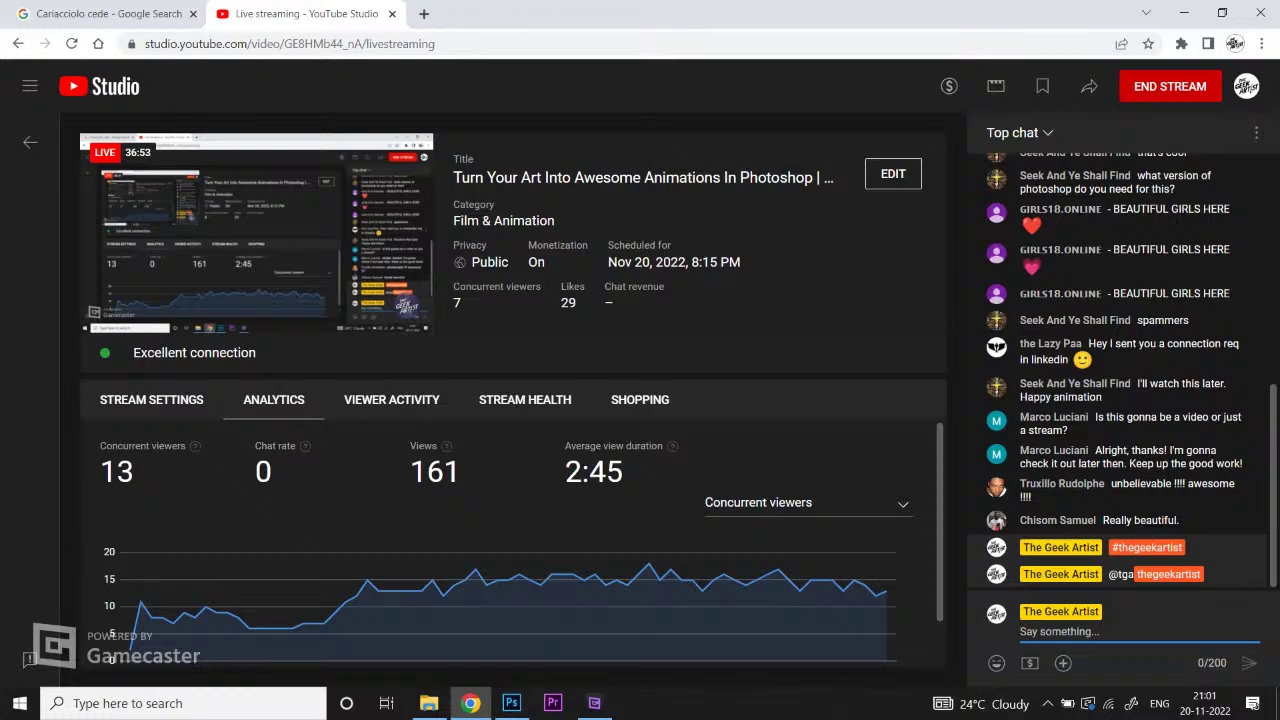
Step: Open The Geek Artist's own YouTube channel page from the account and view its home section
{"action": "left_click", "coordinate": [1245, 86]}
{"action": "left_click", "coordinate": [1090, 185]}
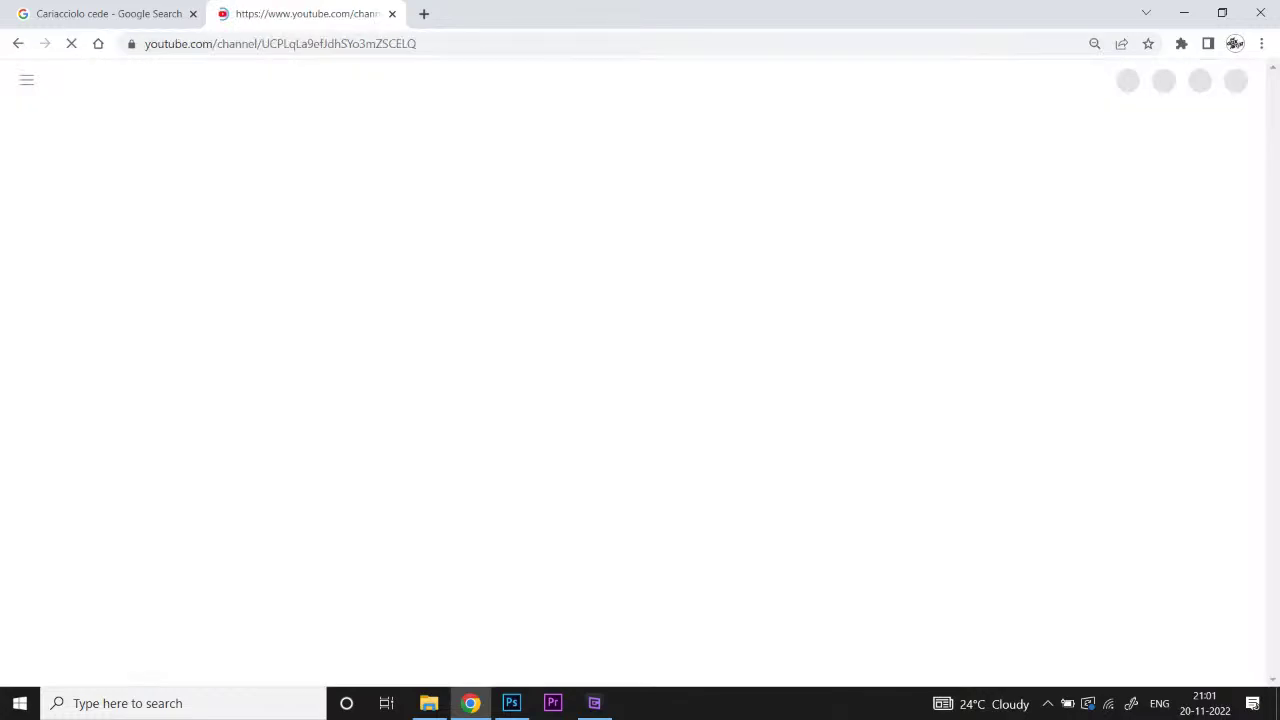
{"action": "key", "text": "ctrl+1"}
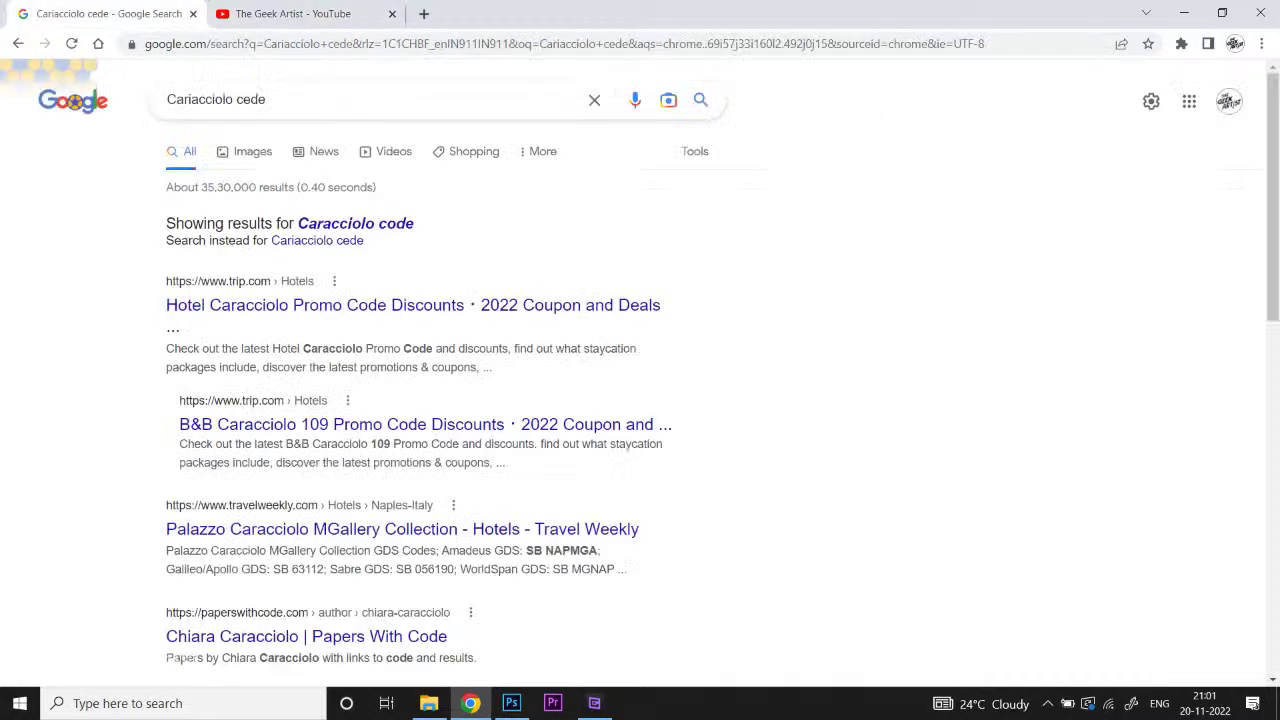
{"action": "key", "text": "ctrl+2"}
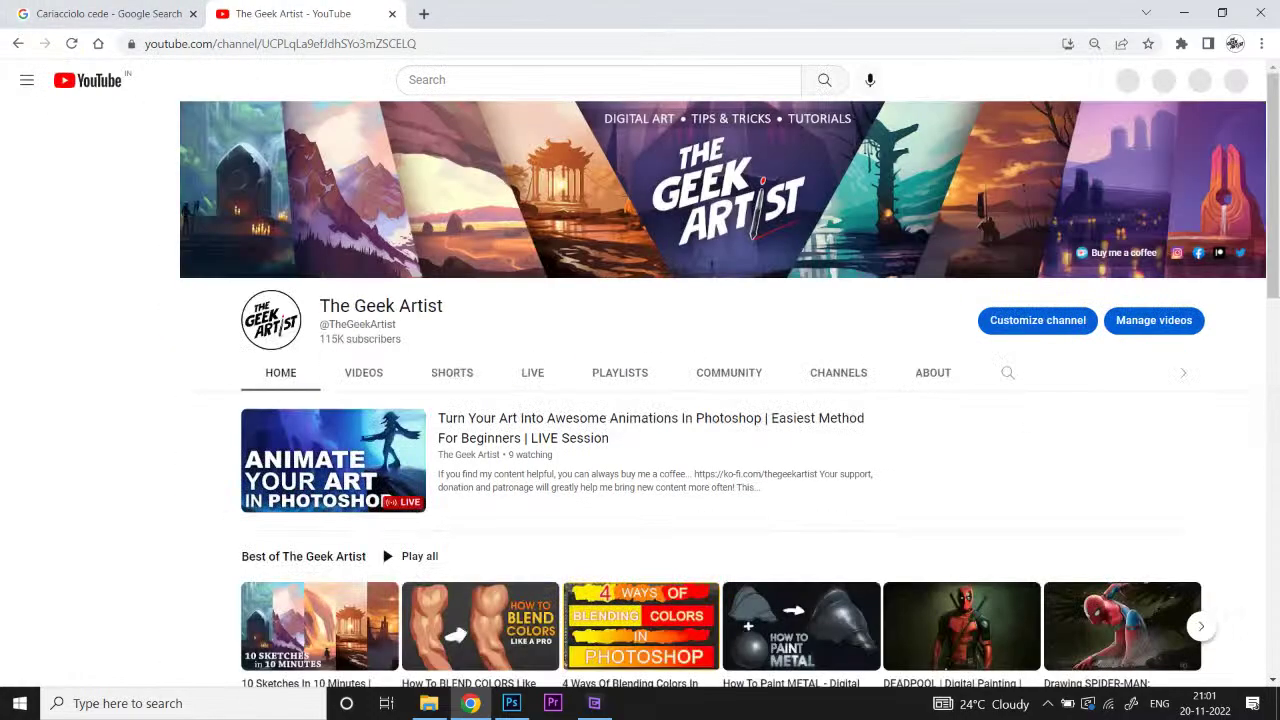
{"action": "key", "text": "ctrl+1"}
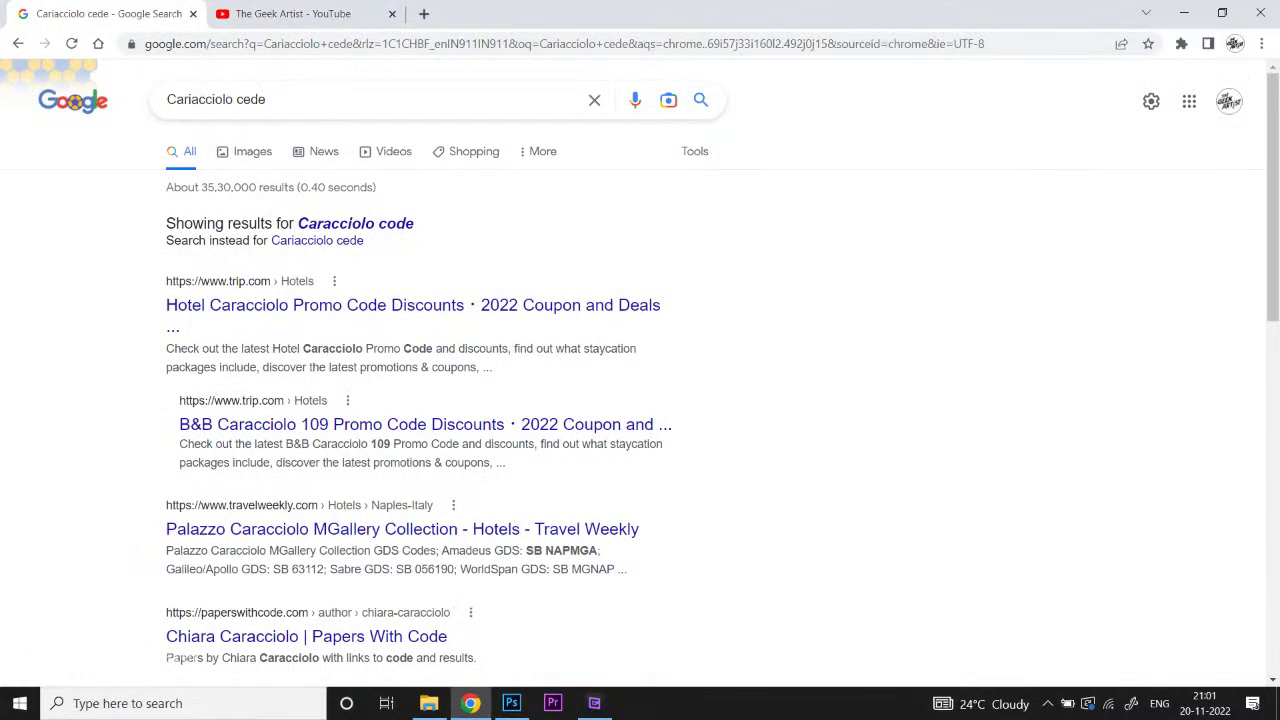
{"action": "key", "text": "ctrl+2"}
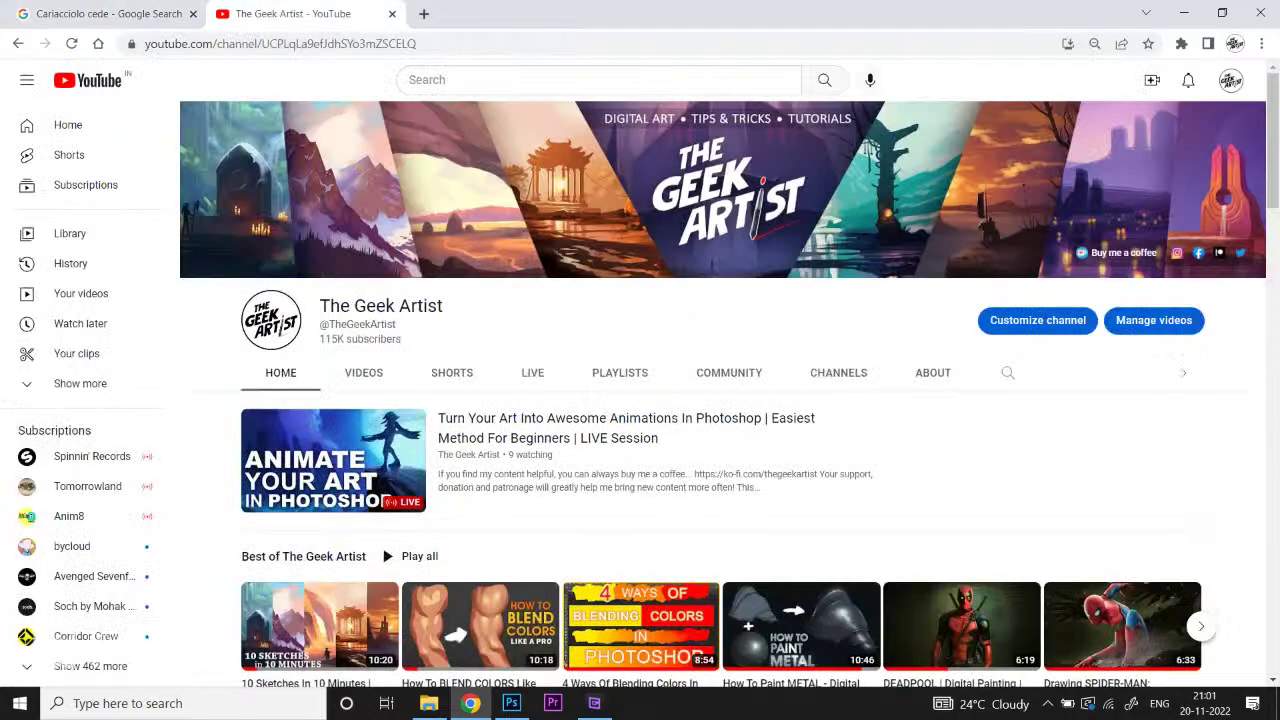